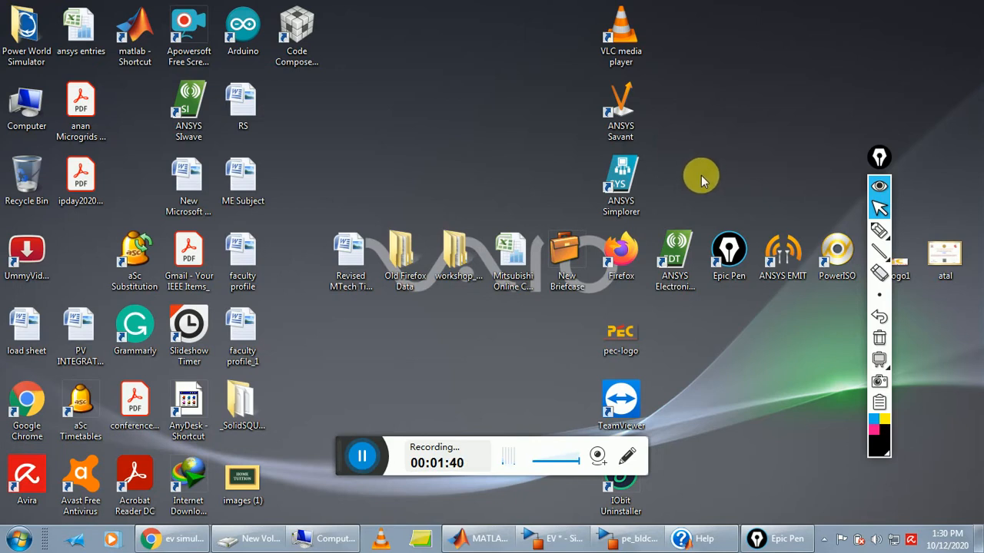
Open ANSYS Electronics Desktop and insert an RMxprt design with the Three-Phase Induction Motor machine type.
{"action": "left_click", "coordinate": [676, 262]}
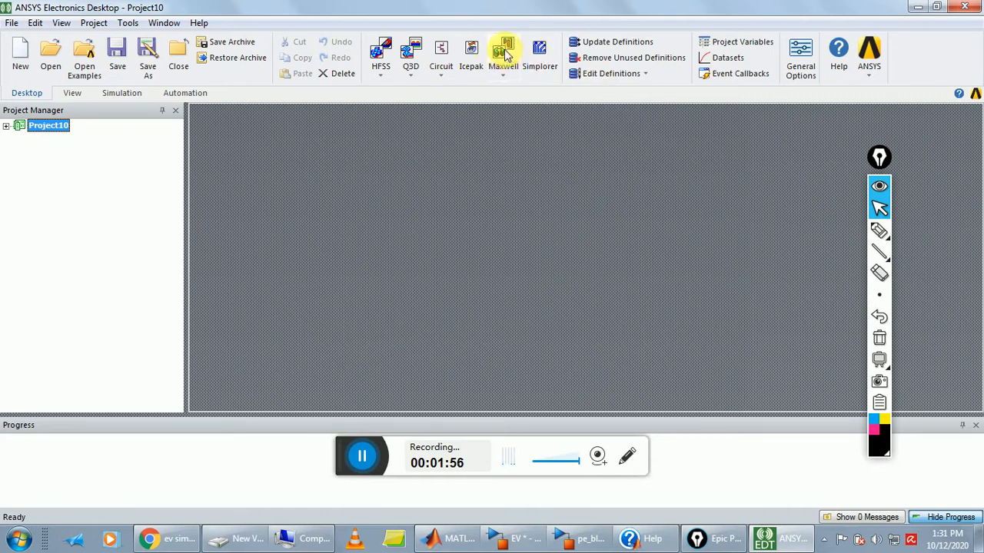
{"action": "left_click", "coordinate": [508, 81]}
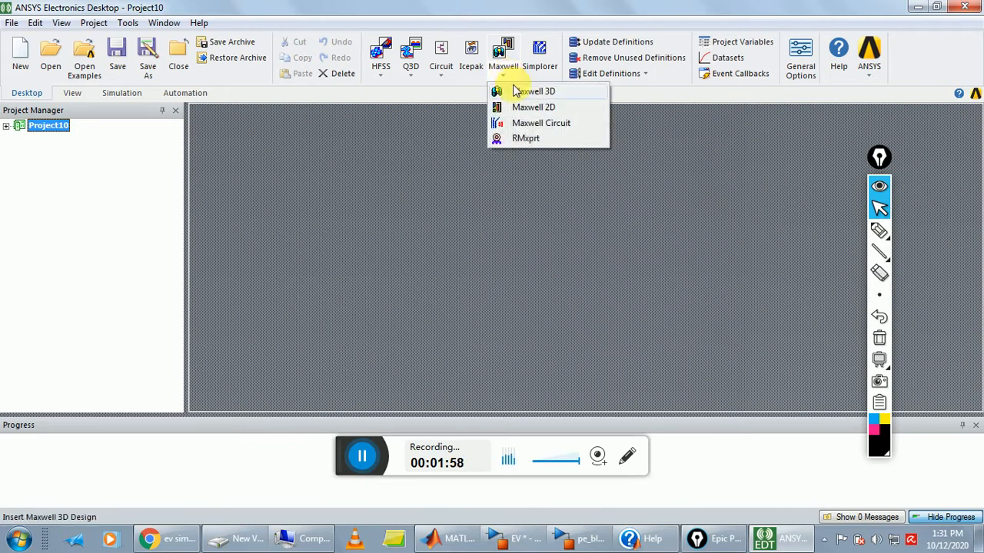
{"action": "left_click", "coordinate": [531, 138]}
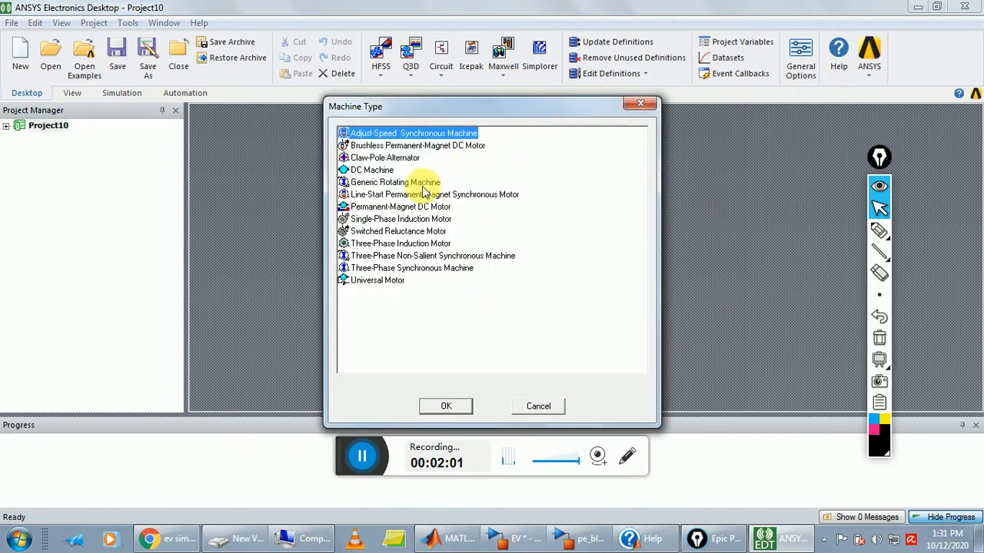
{"action": "left_click", "coordinate": [369, 244]}
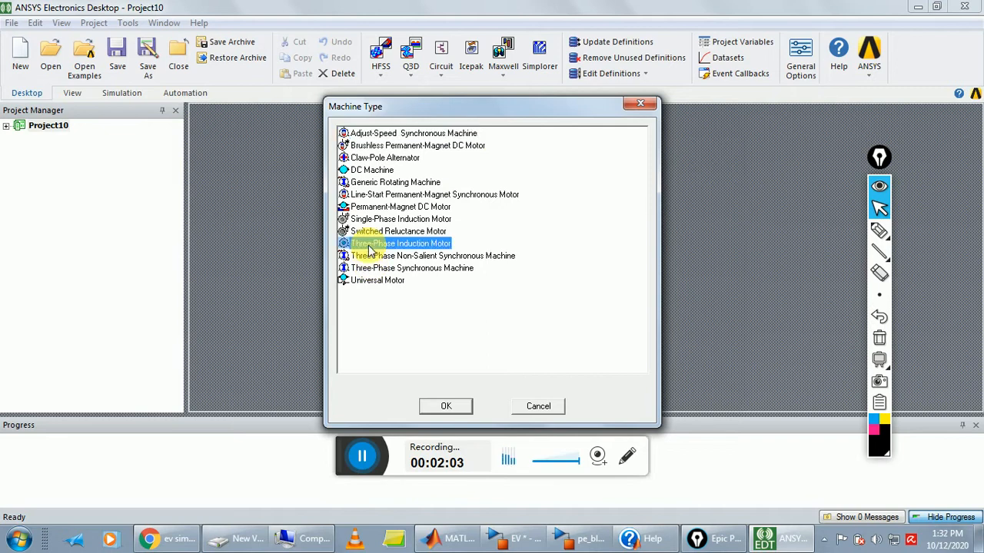
{"action": "left_click", "coordinate": [445, 408]}
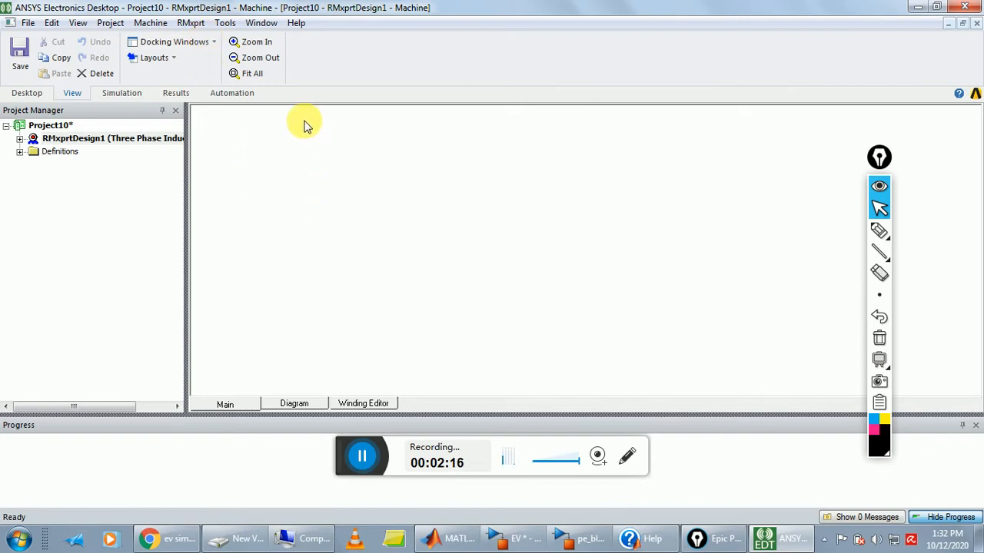
Add a solution setup to the induction motor design and set its rated output power to 1110 W.
{"action": "left_click", "coordinate": [189, 23]}
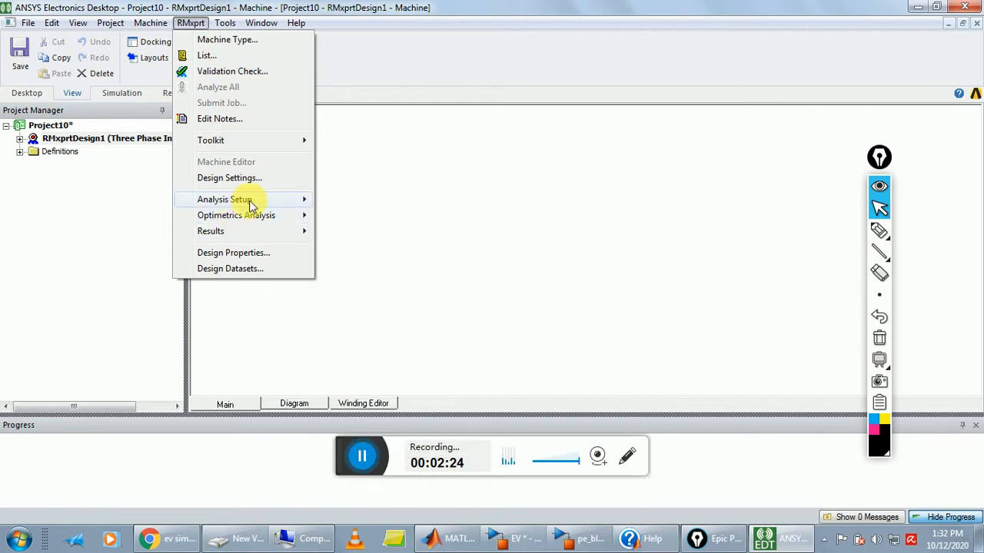
{"action": "mouse_move", "coordinate": [285, 202]}
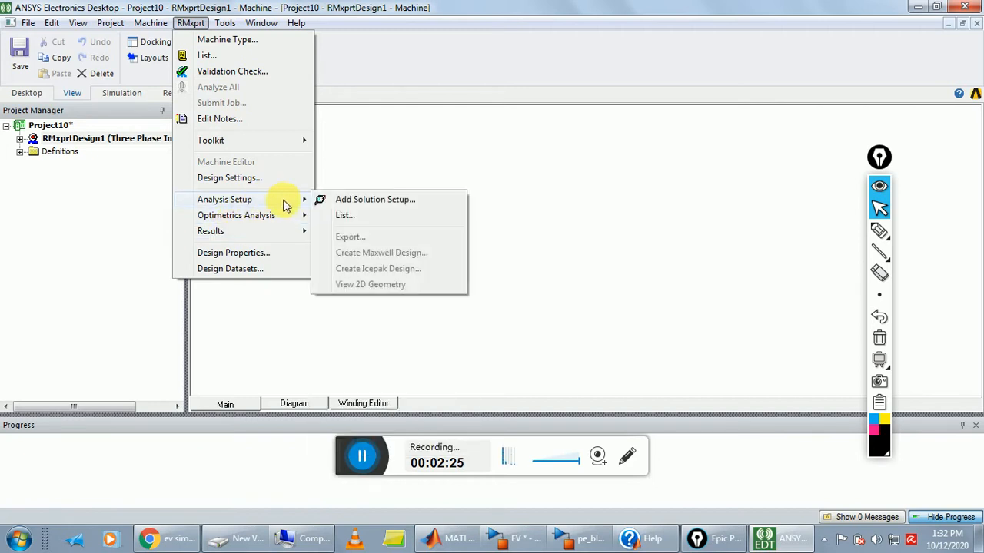
{"action": "left_click", "coordinate": [375, 201]}
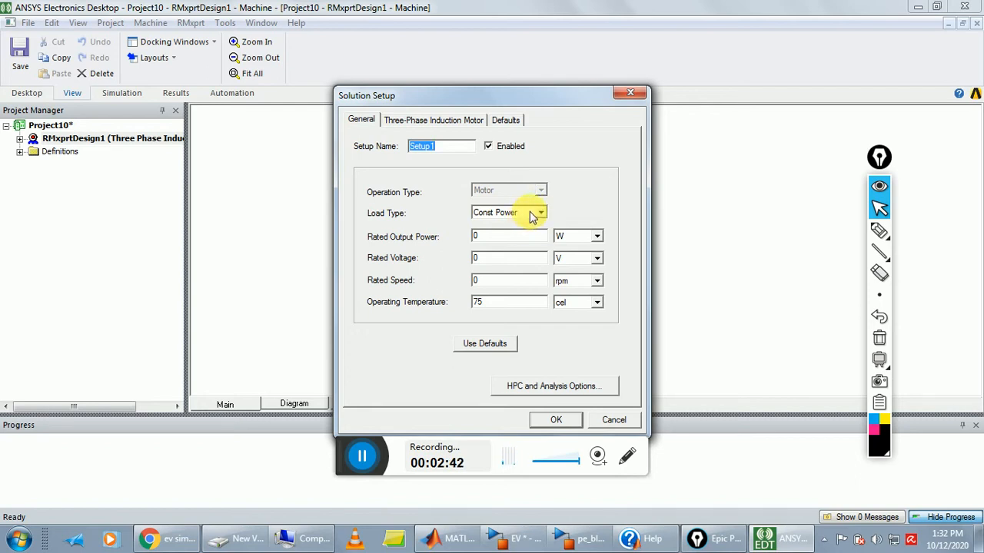
{"action": "left_click", "coordinate": [504, 238]}
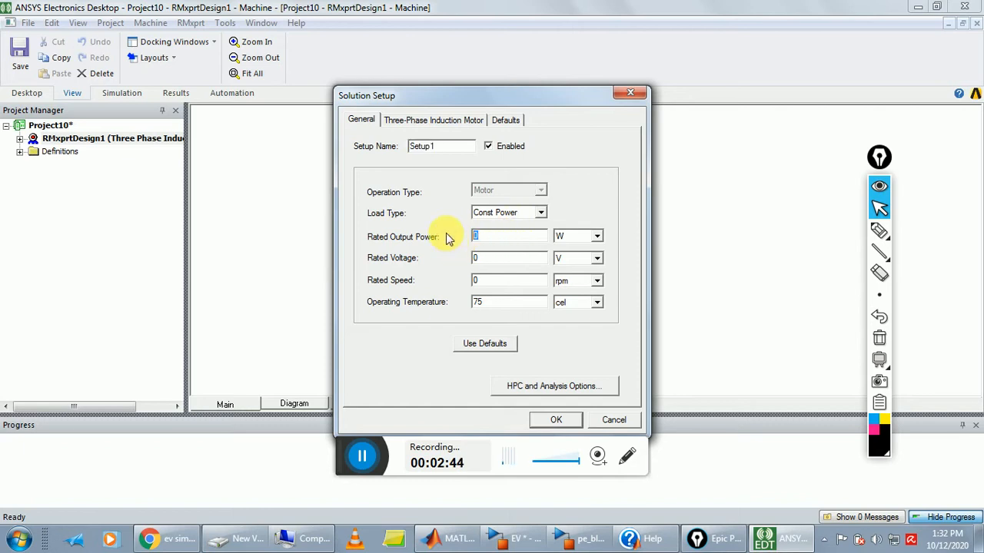
{"action": "type", "text": "11"}
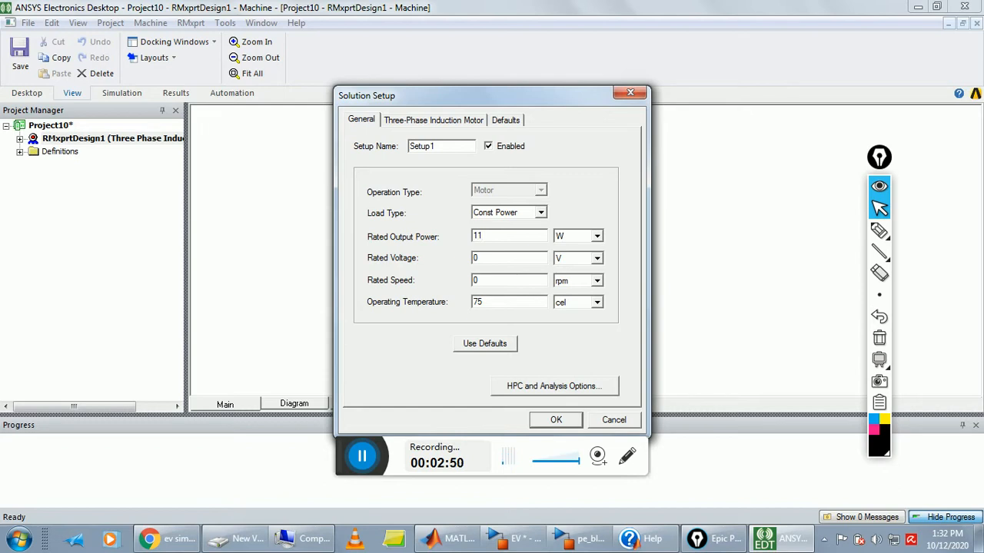
{"action": "type", "text": "2"}
{"action": "key", "text": "BackSpace"}
{"action": "type", "text": "10"}
Set the setup's rated voltage to 370 V and its rated speed to 1444 rpm.
{"action": "double_click", "coordinate": [474, 259]}
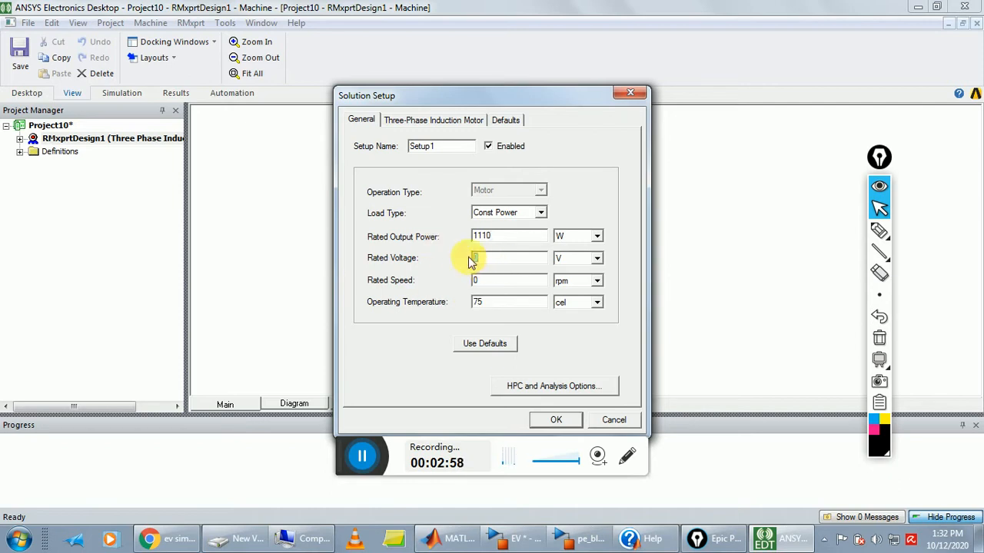
{"action": "type", "text": "3"}
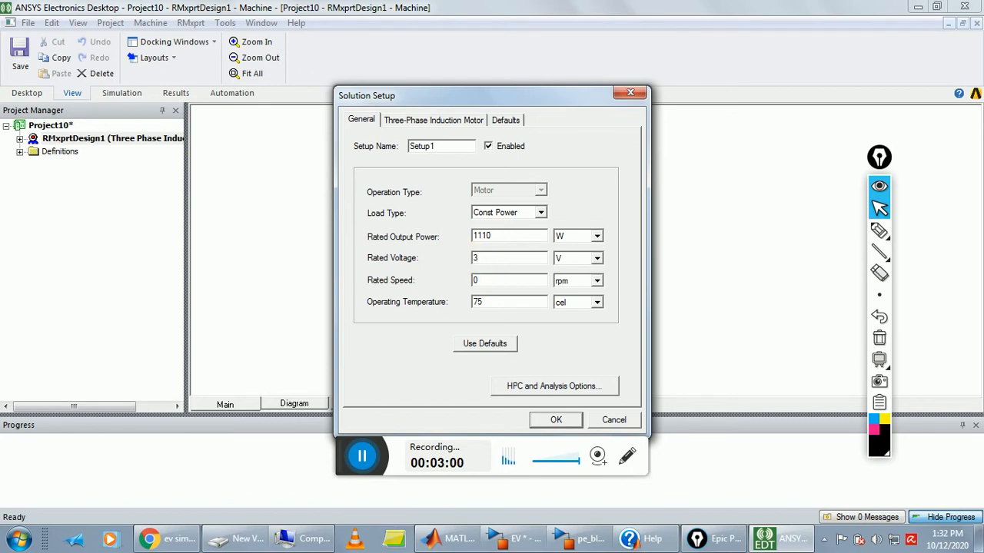
{"action": "type", "text": "70"}
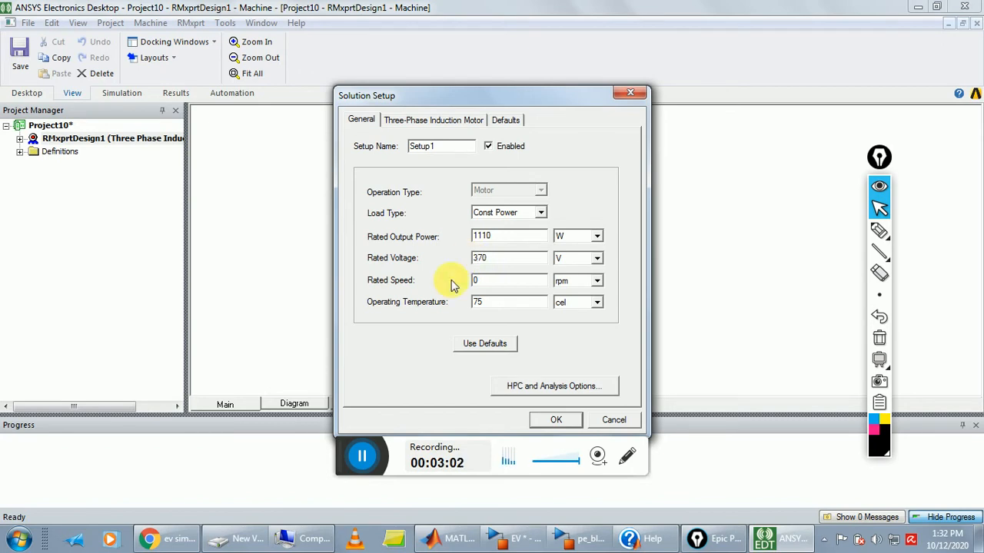
{"action": "left_click_drag", "start_coordinate": [511, 288], "coordinate": [465, 282]}
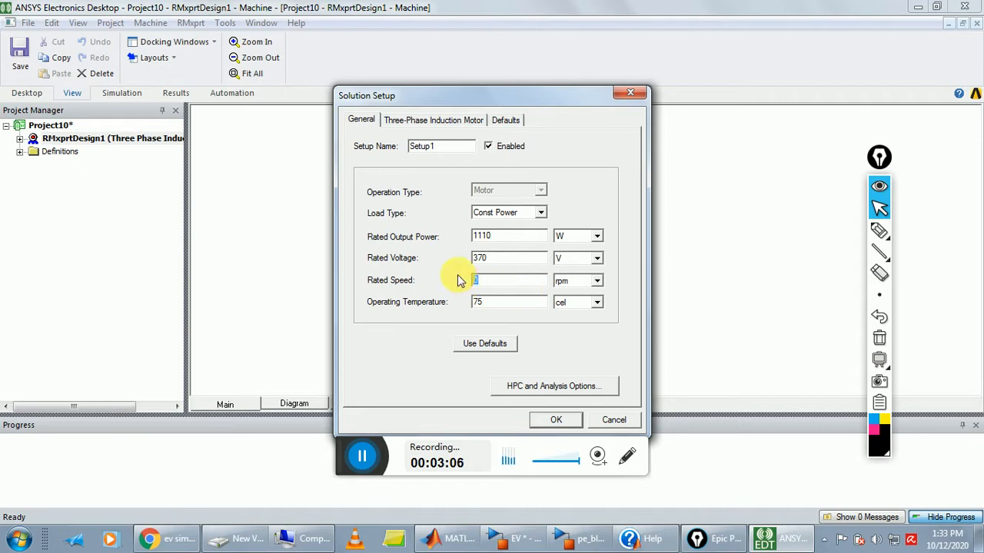
{"action": "type", "text": "14"}
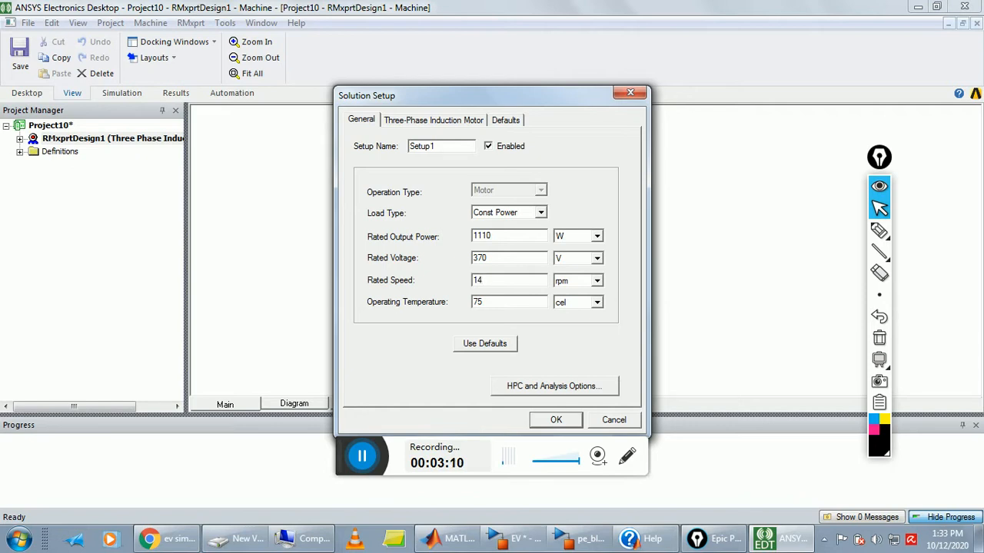
{"action": "type", "text": "44"}
Set the supply frequency of the three-phase induction motor to 50 Hz and accept the solution setup.
{"action": "left_click", "coordinate": [398, 122]}
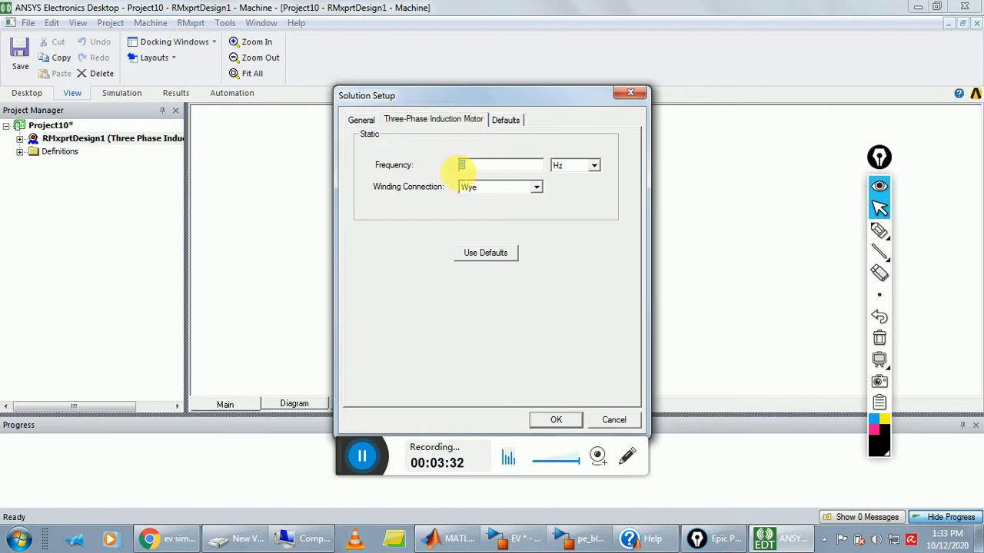
{"action": "type", "text": "50"}
{"action": "left_click", "coordinate": [501, 164]}
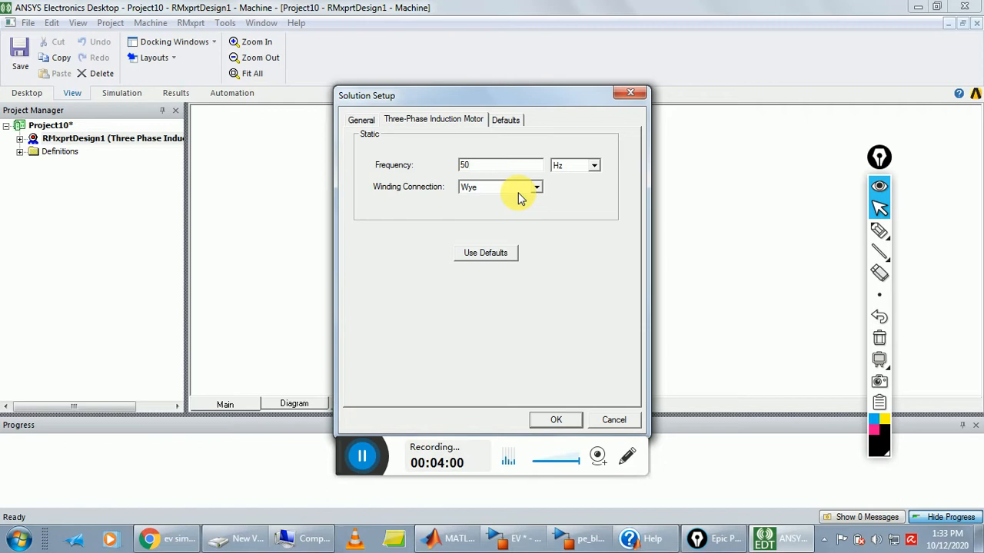
{"action": "left_click", "coordinate": [505, 121]}
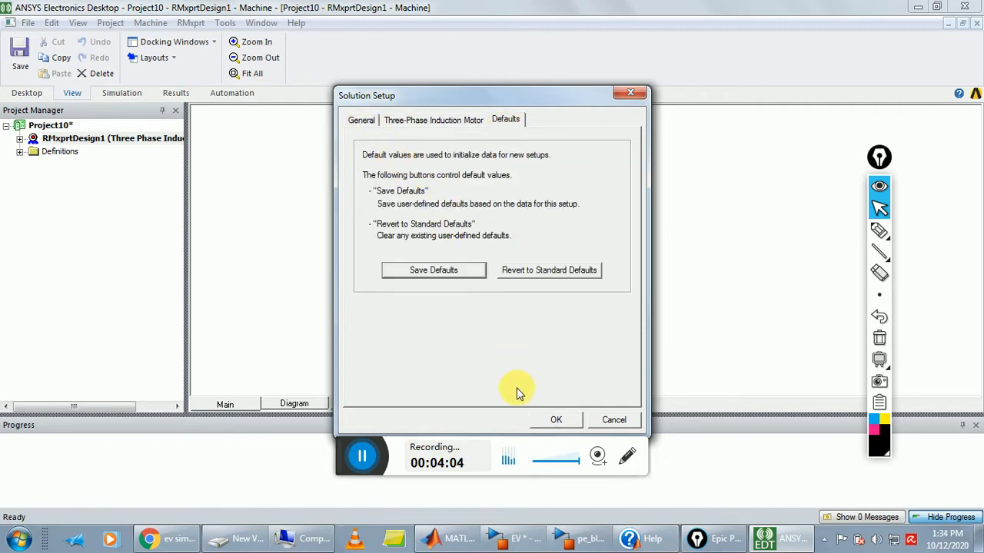
{"action": "left_click", "coordinate": [555, 418]}
Open the machine's properties and set the frictional loss to 12 W and the windage loss to 11 W.
{"action": "left_click_drag", "start_coordinate": [152, 406], "coordinate": [65, 409]}
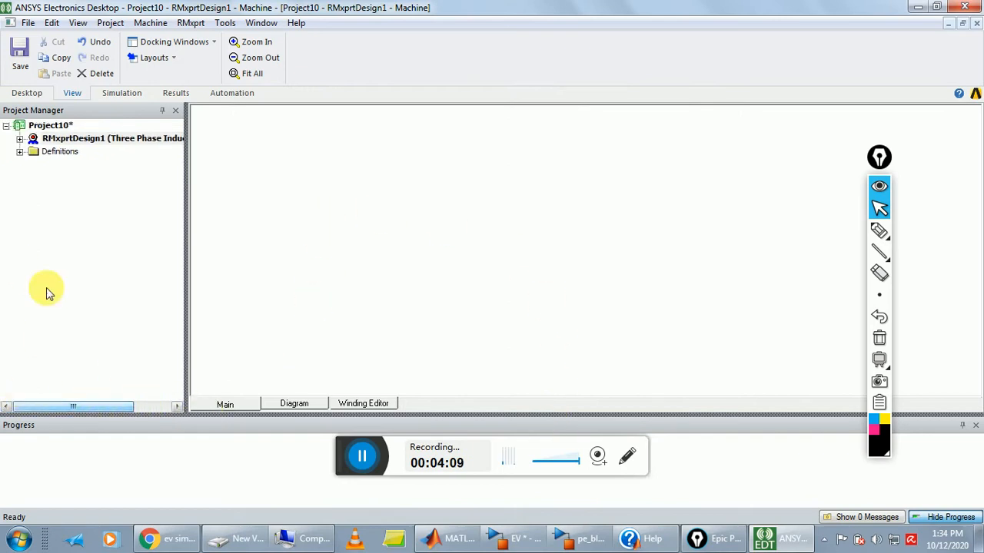
{"action": "left_click", "coordinate": [20, 140]}
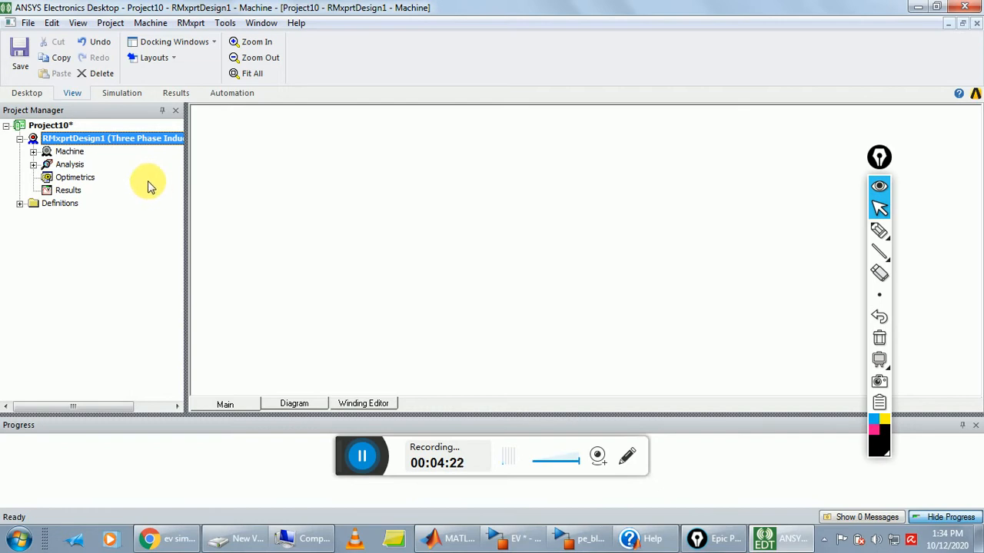
{"action": "left_click", "coordinate": [48, 138]}
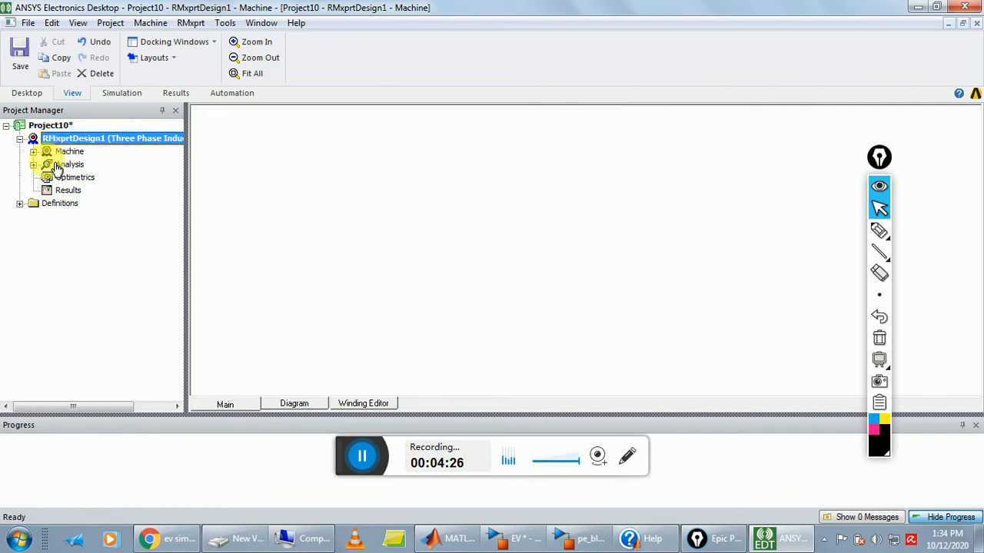
{"action": "double_click", "coordinate": [50, 151]}
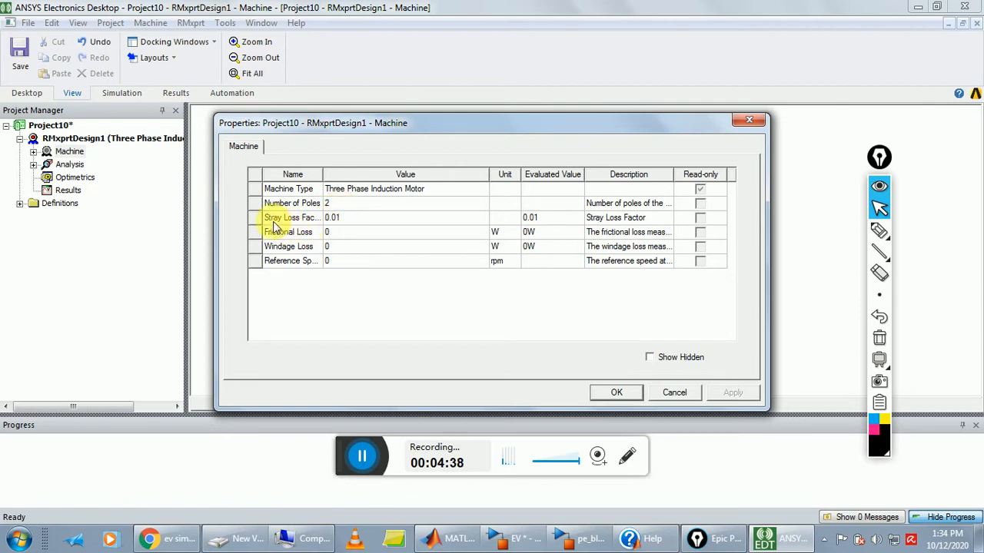
{"action": "left_click", "coordinate": [333, 233]}
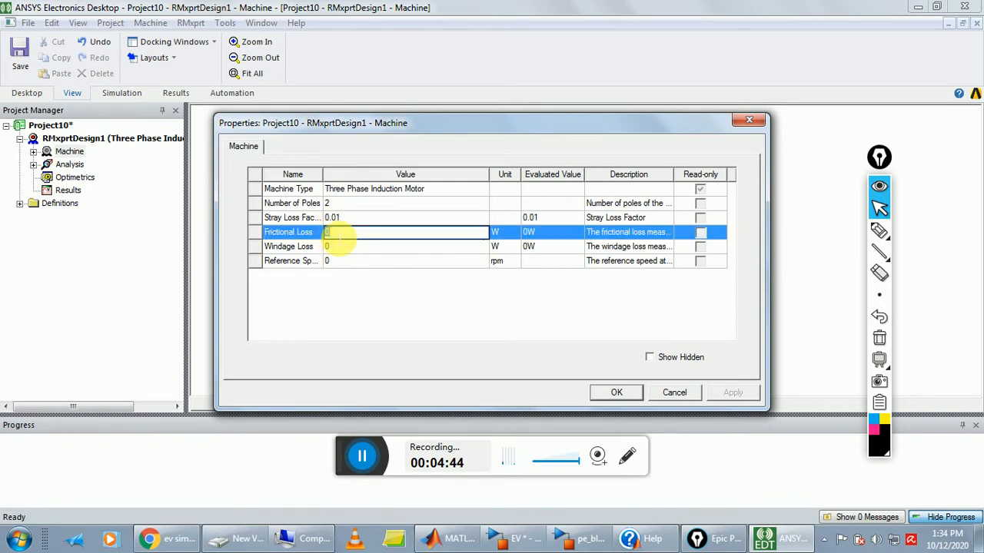
{"action": "type", "text": "12"}
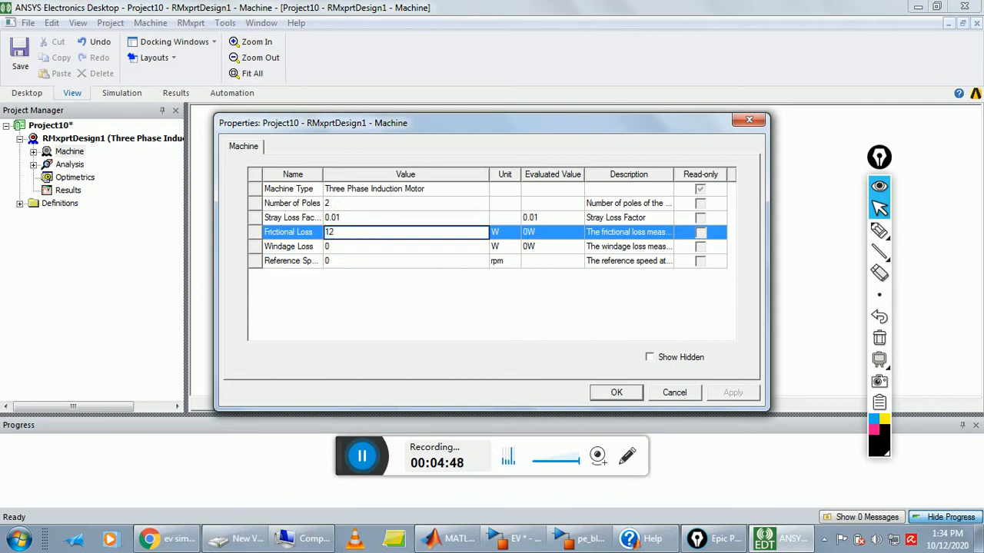
{"action": "left_click", "coordinate": [347, 248]}
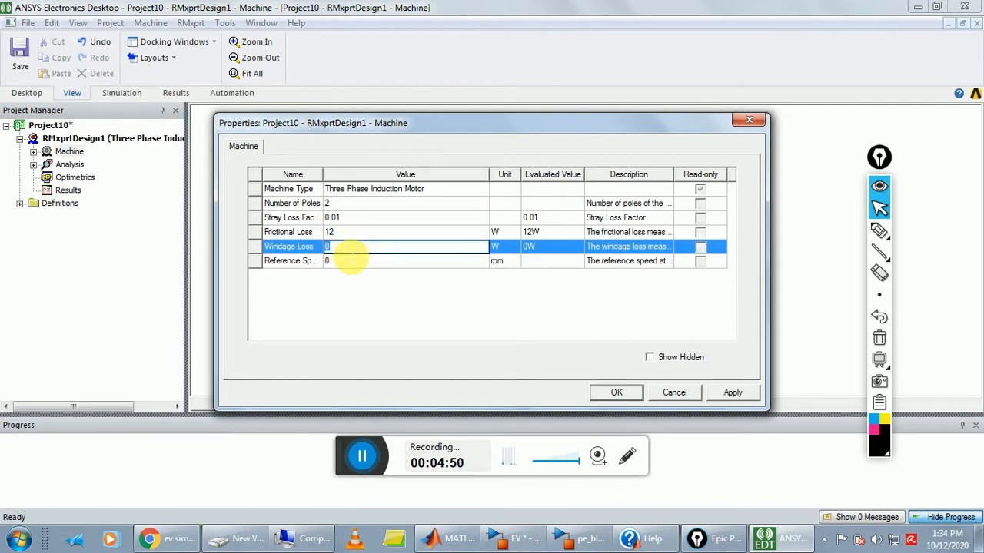
{"action": "type", "text": "1"}
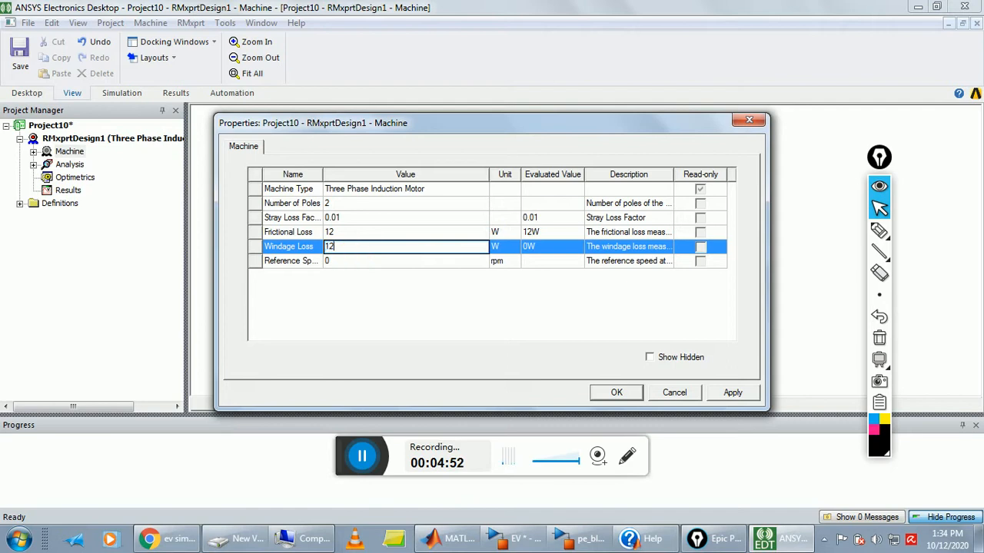
{"action": "type", "text": "1"}
Set the machine's reference speed to 1444 rpm and accept the machine properties.
{"action": "left_click", "coordinate": [329, 261]}
{"action": "left_click", "coordinate": [334, 271]}
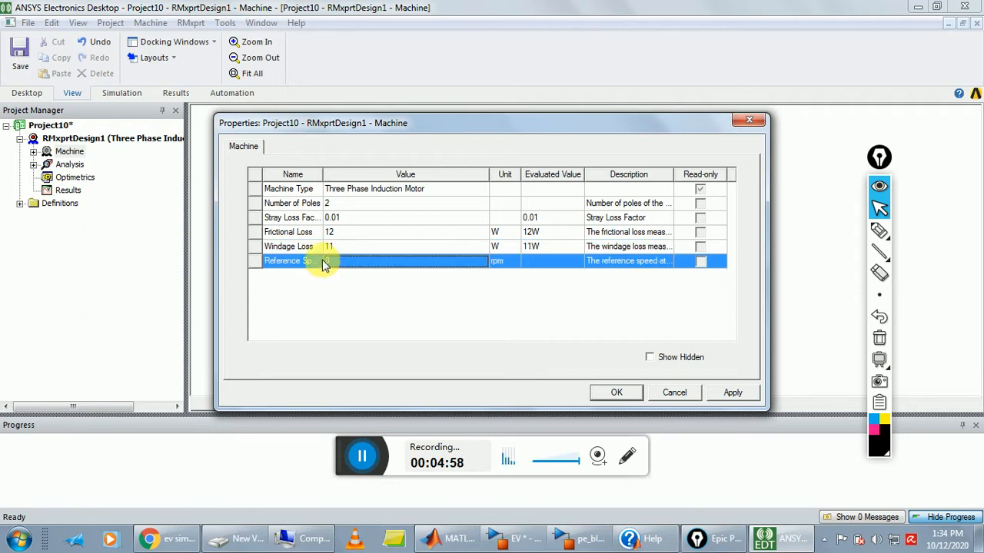
{"action": "left_click", "coordinate": [323, 263]}
{"action": "type", "text": "1444"}
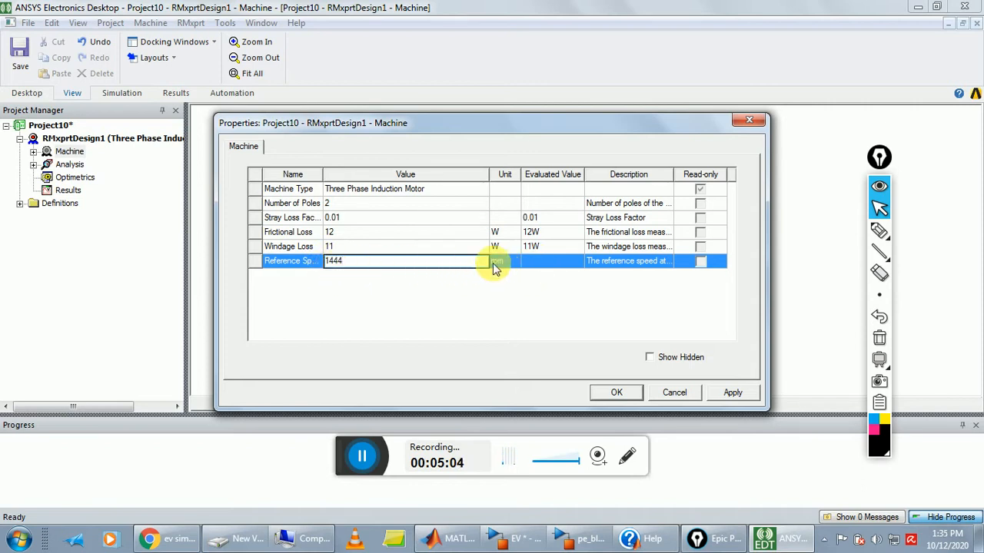
{"action": "left_click", "coordinate": [617, 394]}
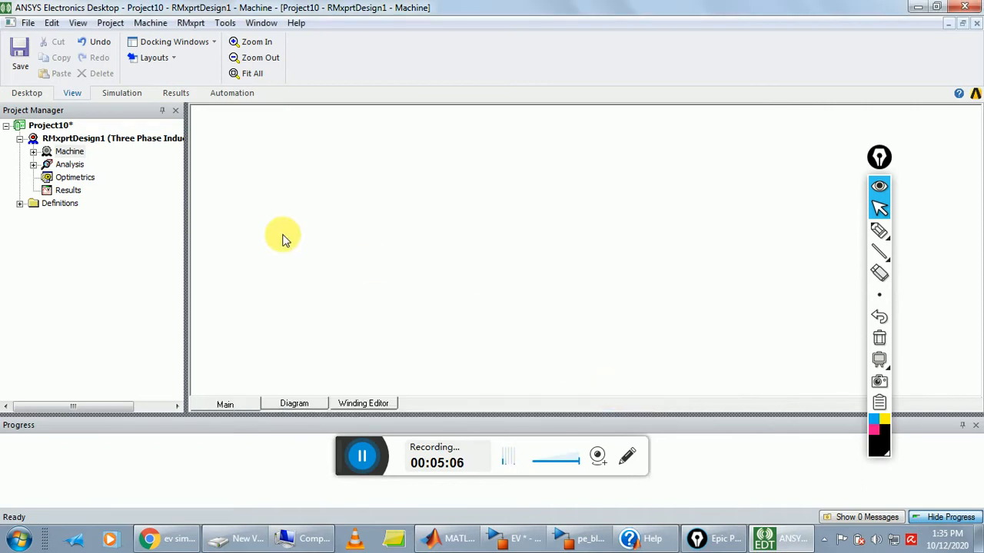
Open the stator's properties and set its outer diameter to 140 mm and its inner diameter to 78 mm.
{"action": "left_click", "coordinate": [69, 154]}
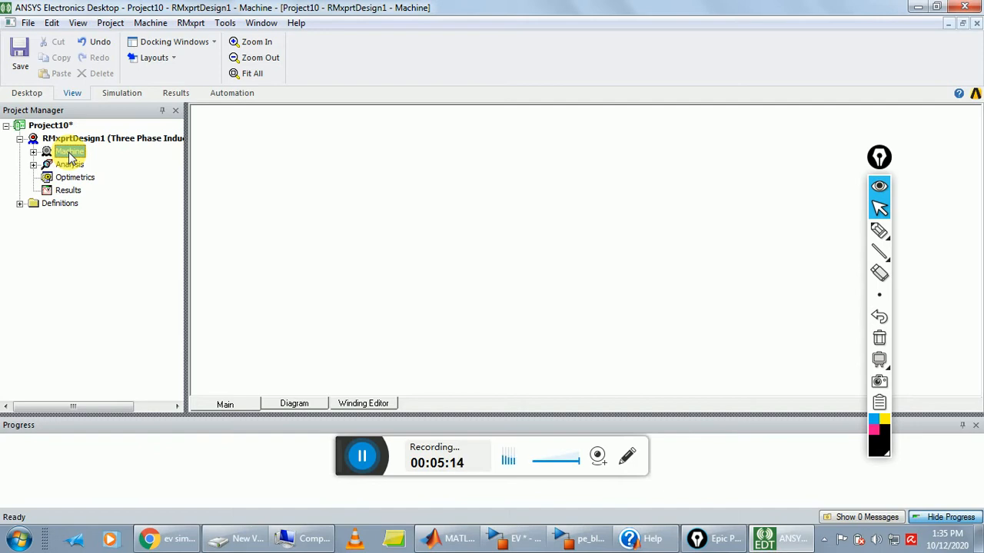
{"action": "left_click", "coordinate": [73, 152]}
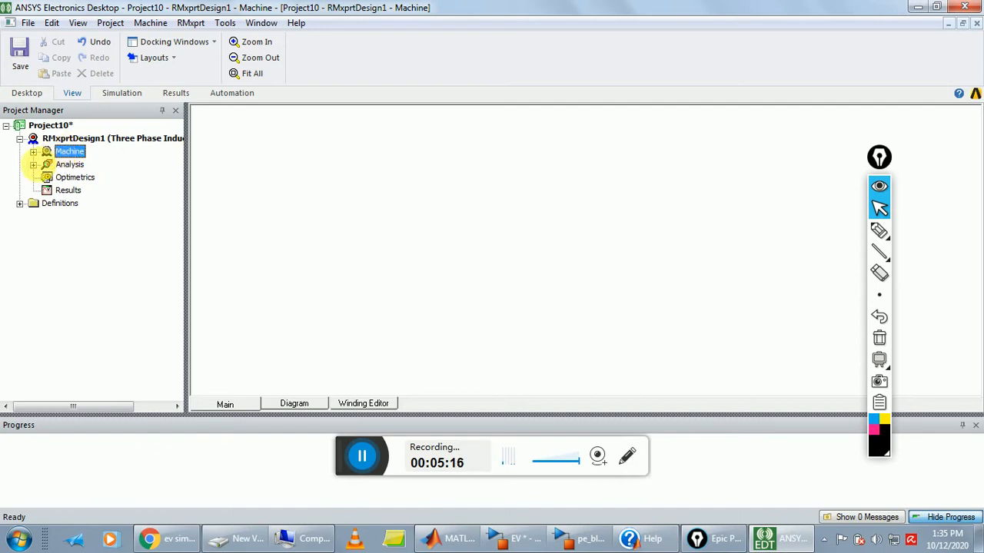
{"action": "left_click", "coordinate": [33, 152]}
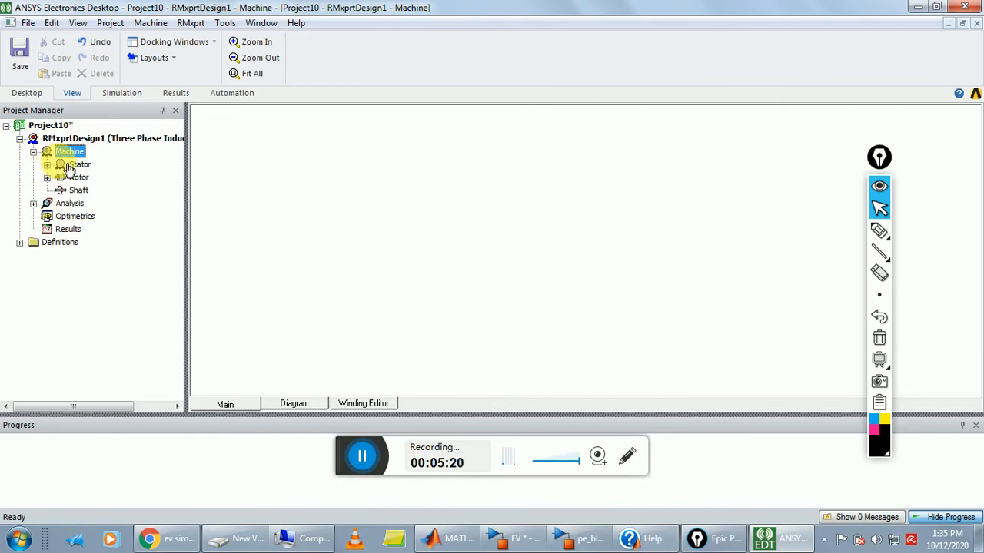
{"action": "double_click", "coordinate": [69, 166]}
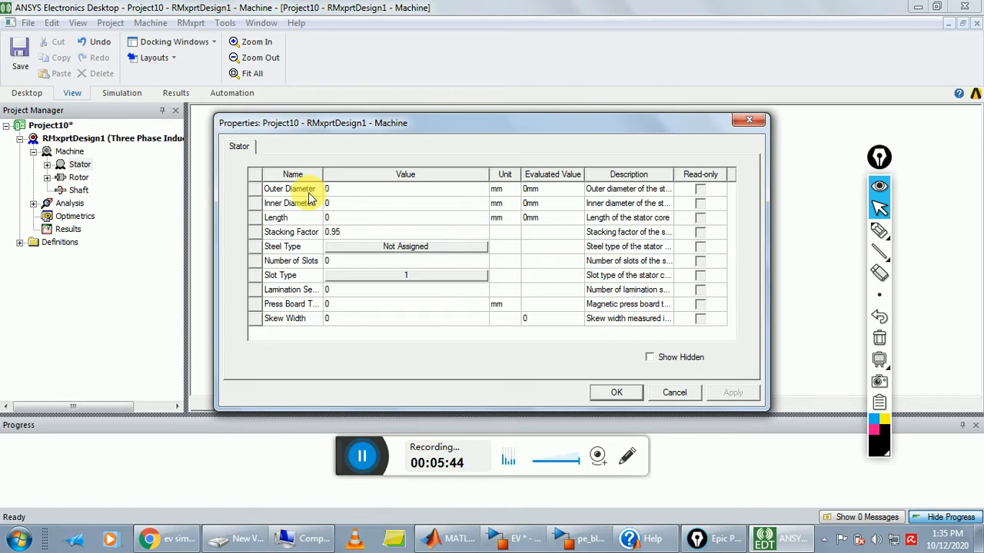
{"action": "left_click", "coordinate": [357, 189]}
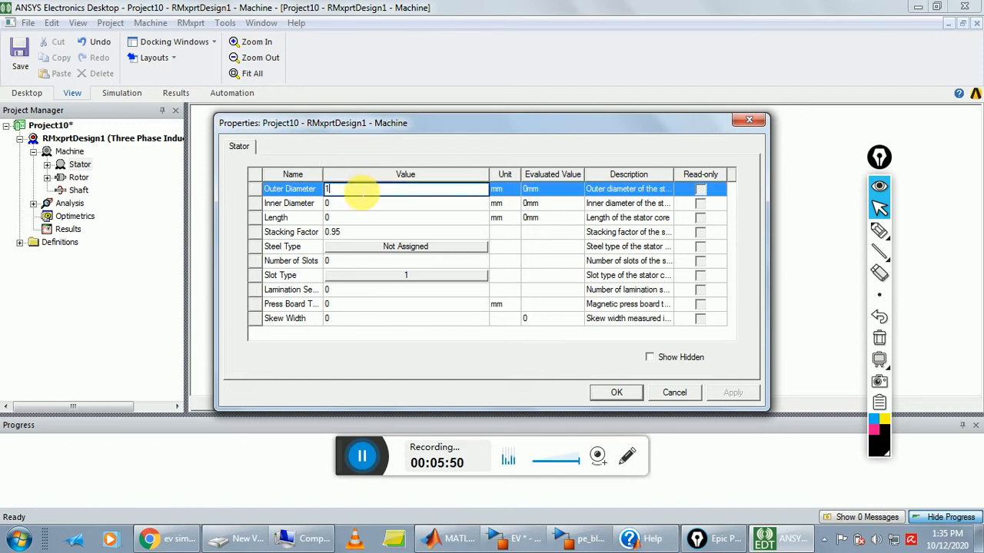
{"action": "type", "text": "140"}
{"action": "left_click", "coordinate": [355, 205]}
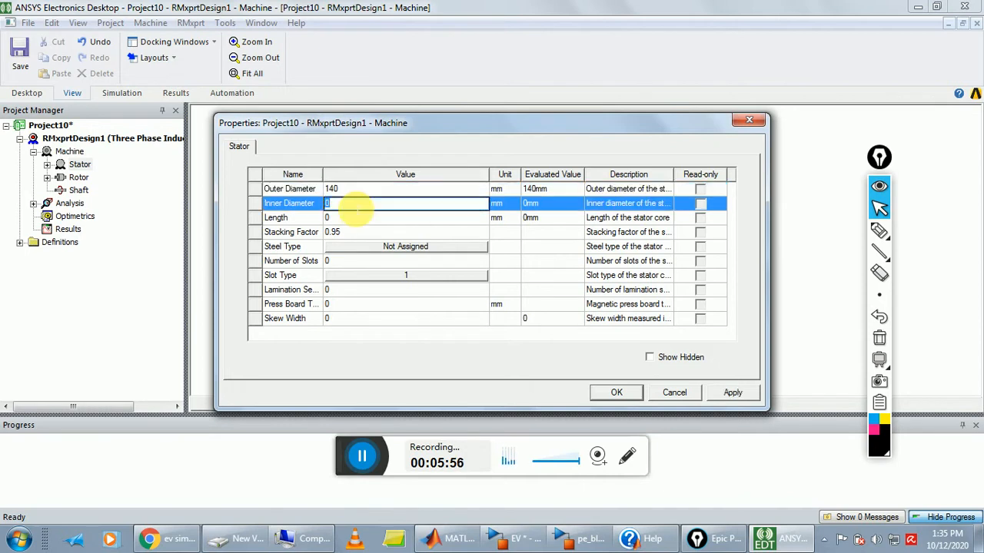
{"action": "type", "text": "78"}
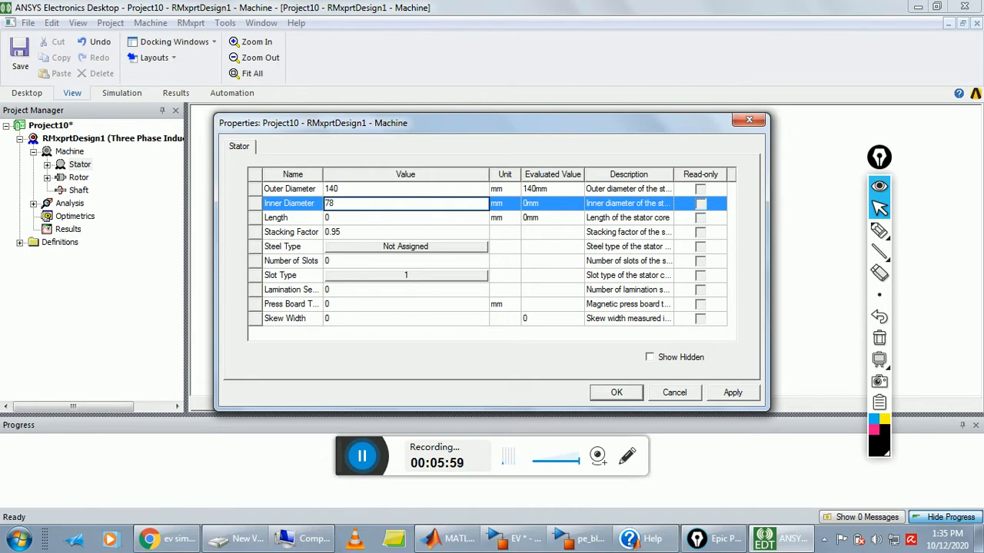
Set the stator core's length to 250 mm.
{"action": "left_click", "coordinate": [355, 220]}
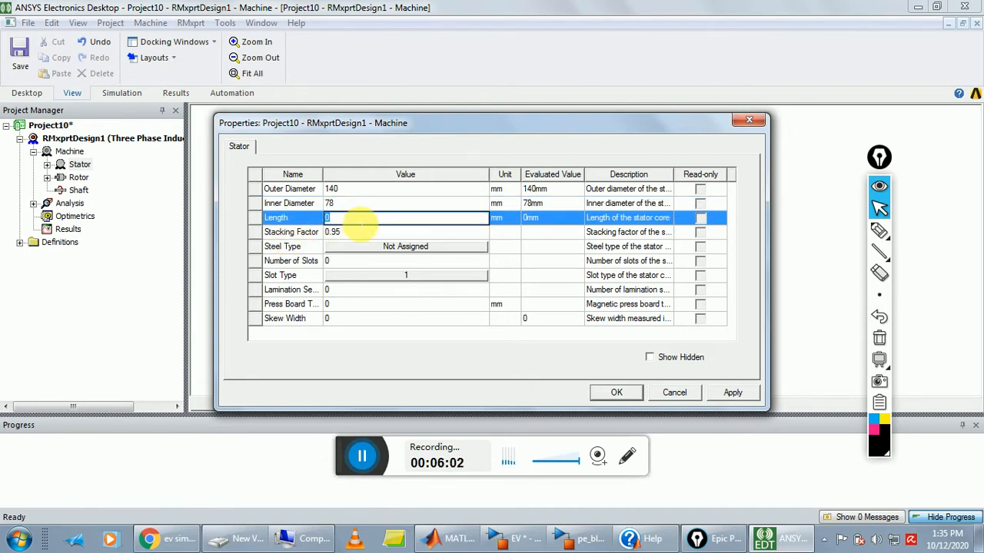
{"action": "type", "text": "25"}
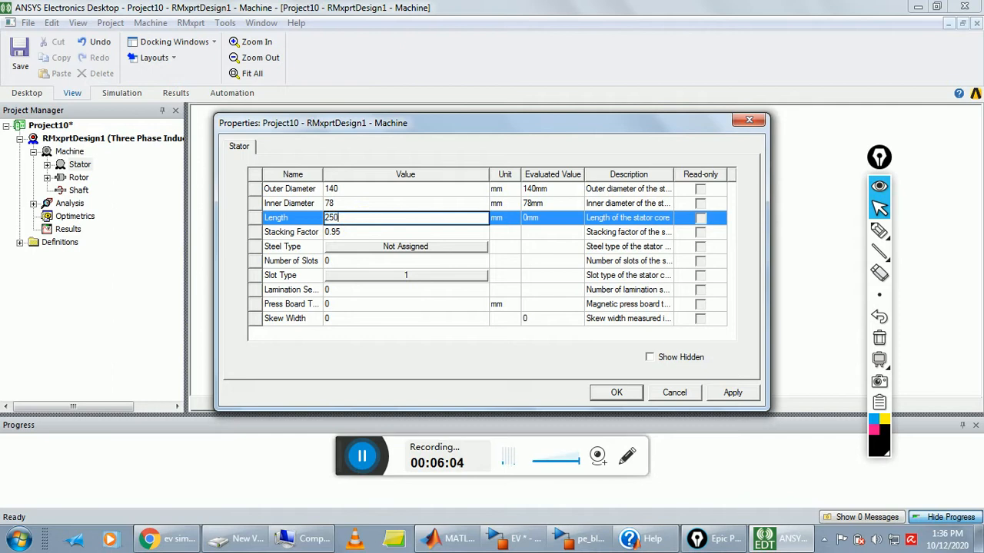
{"action": "type", "text": "0"}
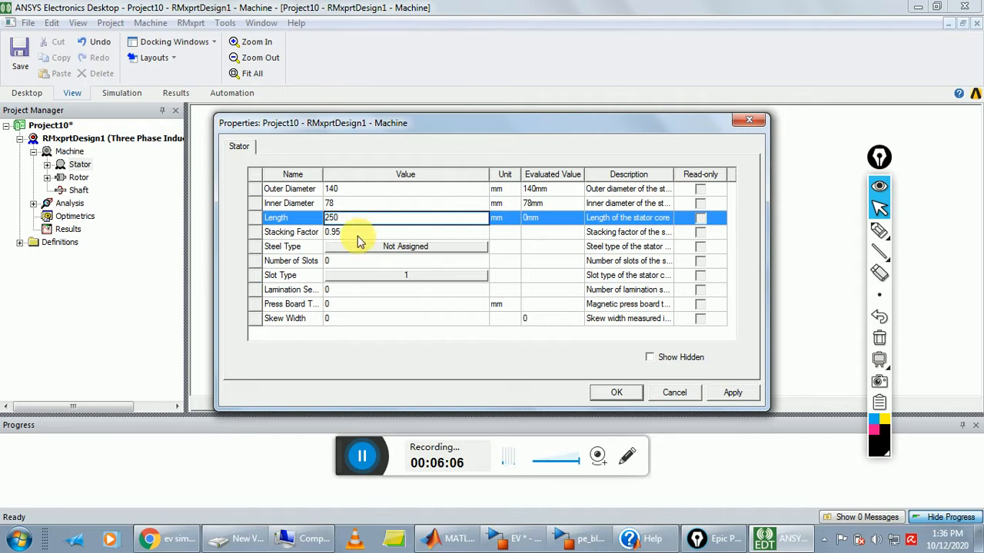
{"action": "left_click", "coordinate": [360, 235]}
{"action": "left_click", "coordinate": [364, 237]}
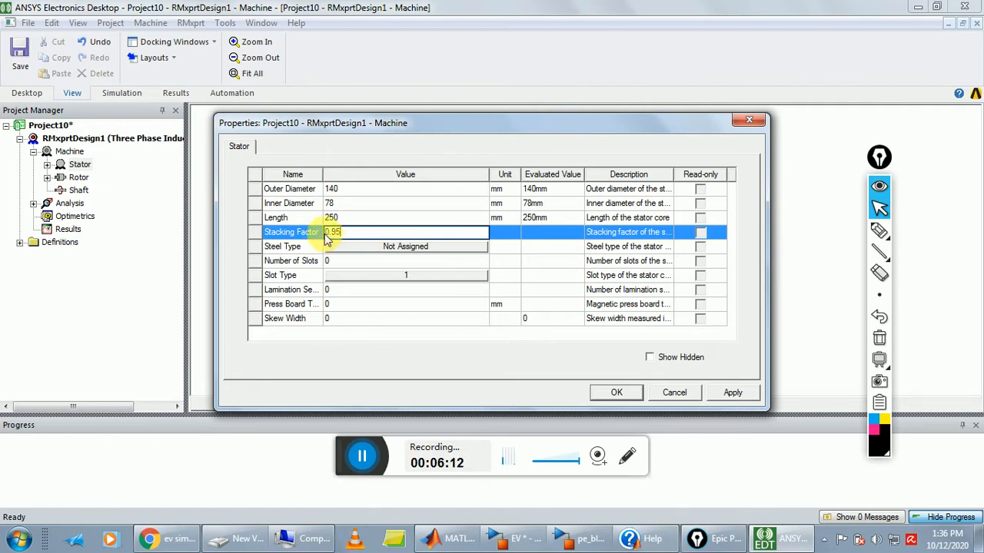
For the stator's steel type, include all material libraries, search for d21 and select D21_50.
{"action": "left_click", "coordinate": [386, 247]}
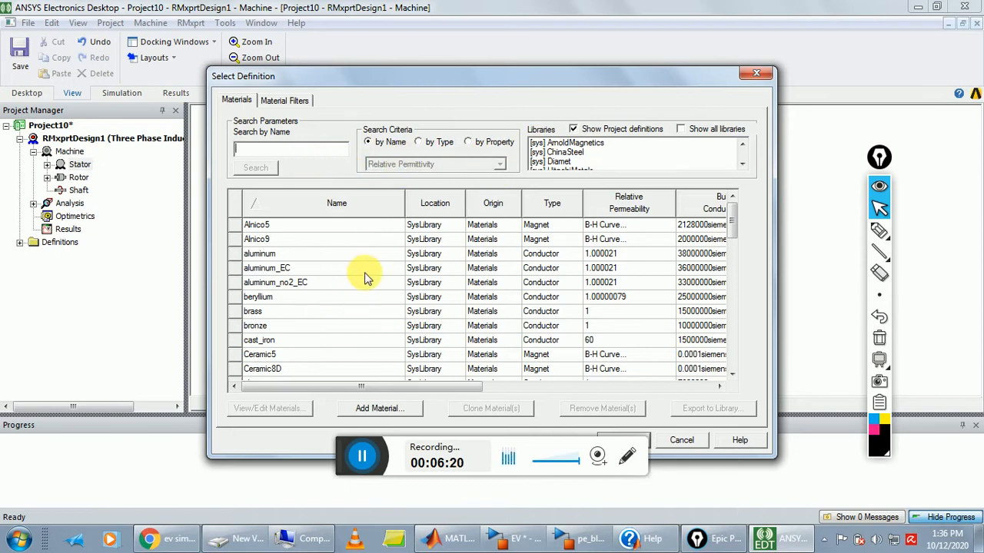
{"action": "left_click", "coordinate": [681, 130]}
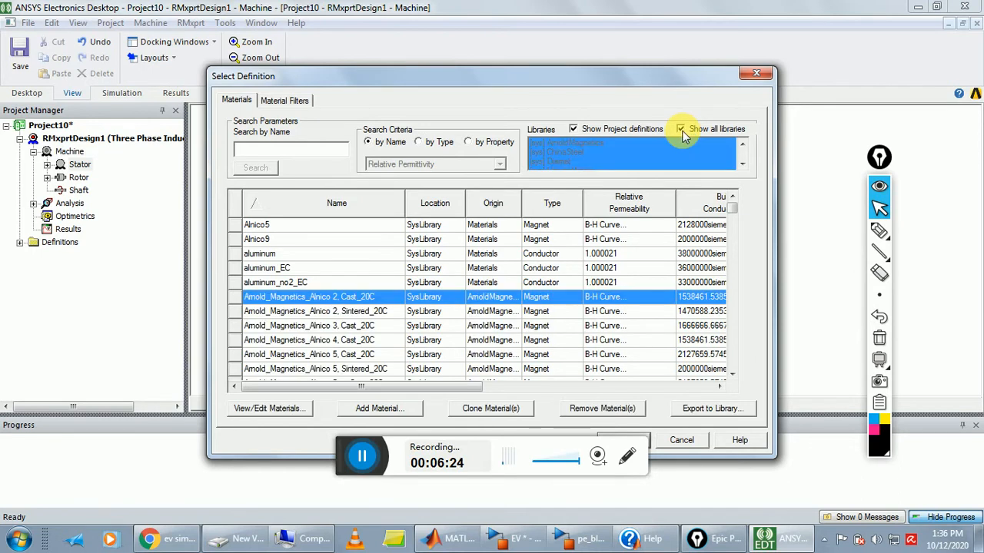
{"action": "left_click", "coordinate": [274, 152]}
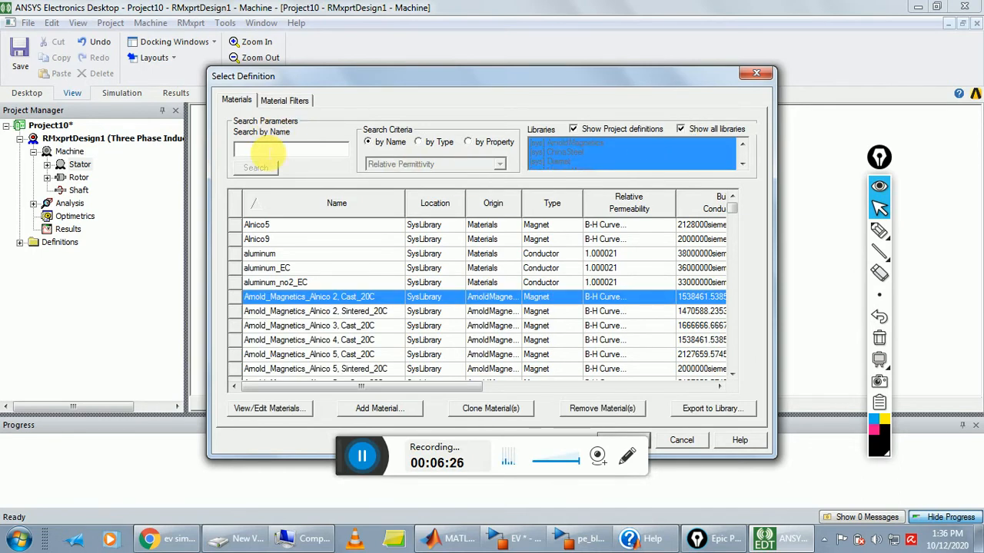
{"action": "type", "text": "d21"}
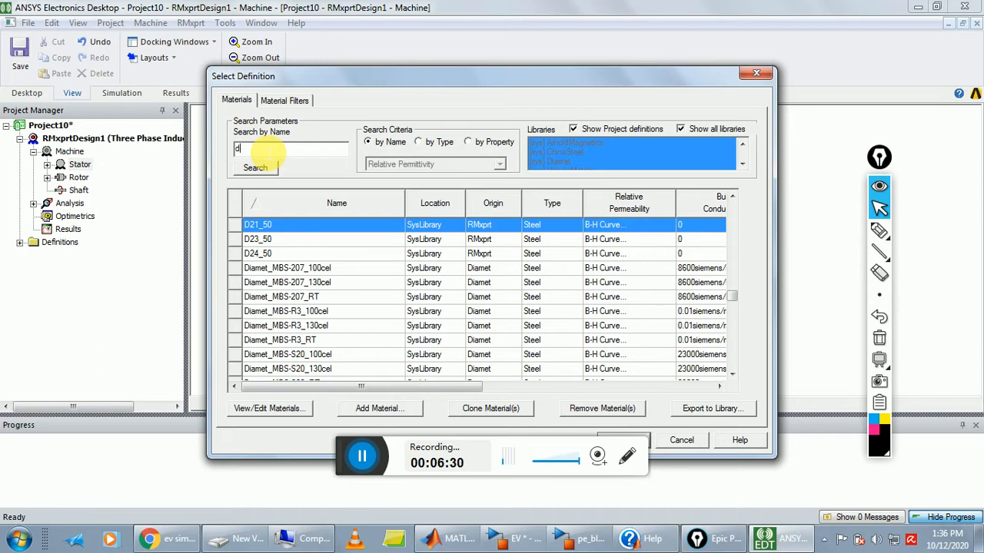
{"action": "left_click", "coordinate": [262, 223]}
Review the B-H curve of the D21_50 material and assign this steel to the stator.
{"action": "left_click", "coordinate": [262, 410]}
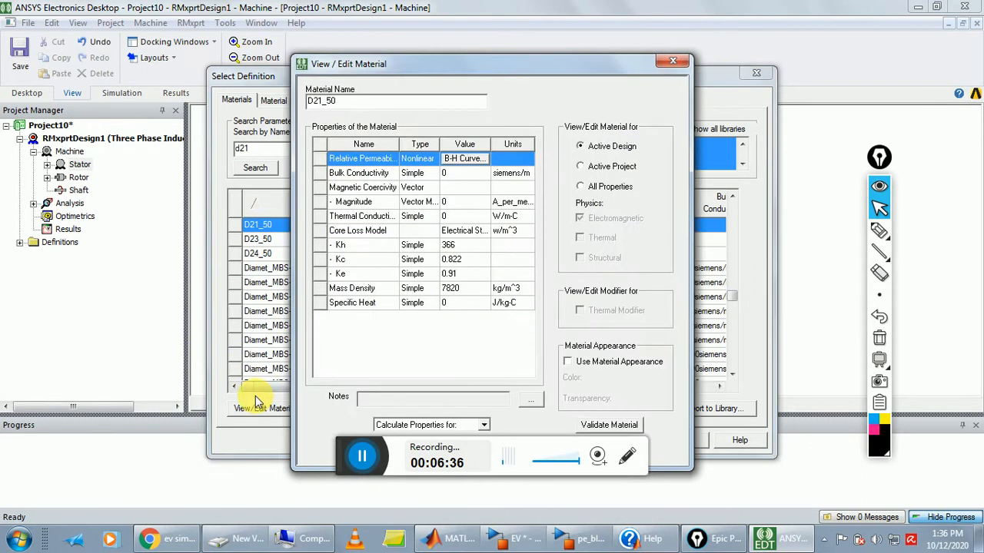
{"action": "left_click", "coordinate": [468, 159]}
{"action": "left_click", "coordinate": [468, 159]}
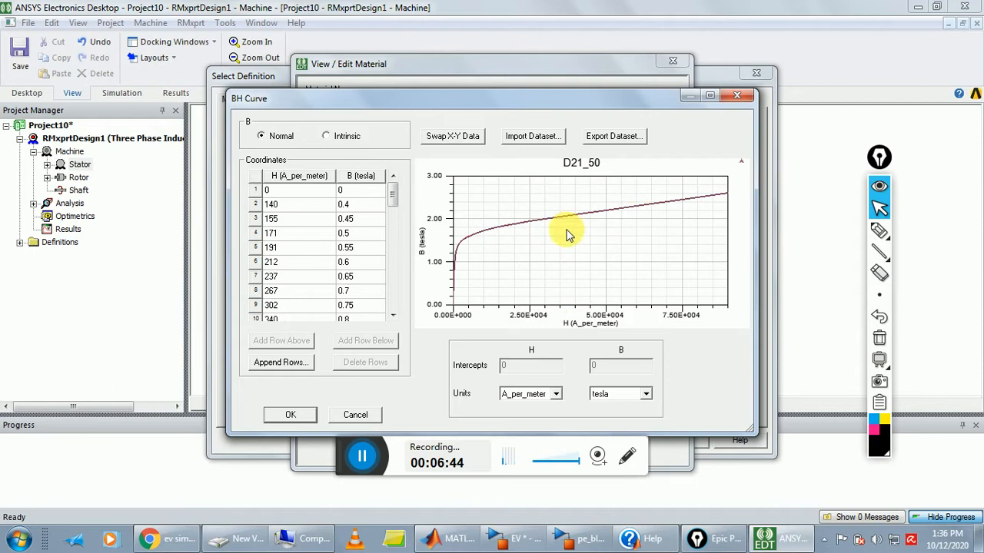
{"action": "left_click", "coordinate": [303, 417]}
{"action": "left_click", "coordinate": [673, 61]}
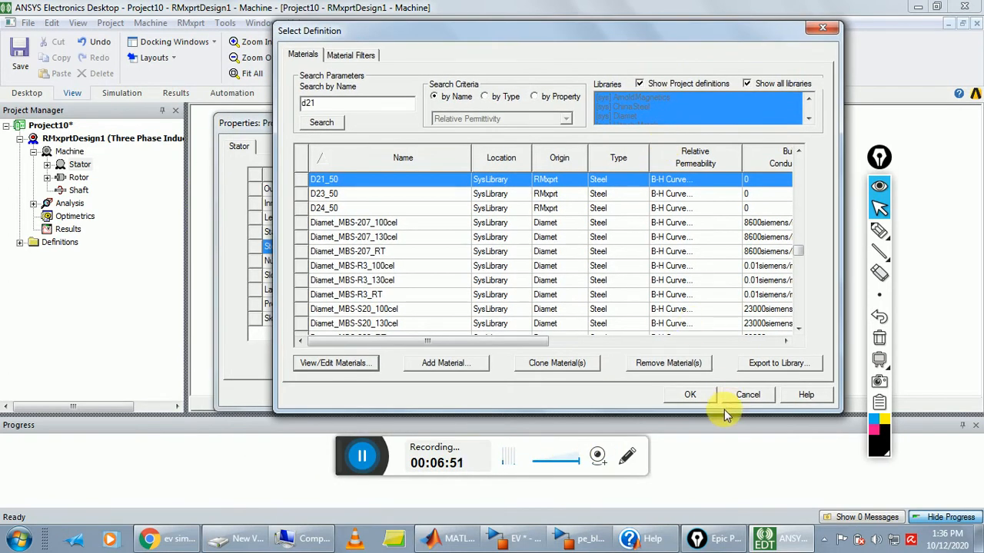
{"action": "left_click", "coordinate": [696, 395]}
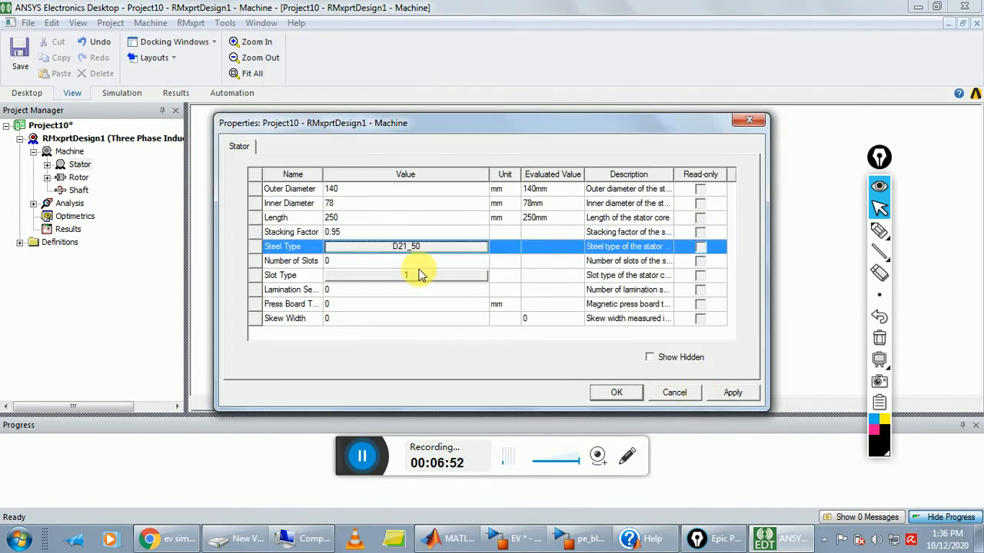
Set the stator's number of slots to 36 and open its slot type selection.
{"action": "left_click", "coordinate": [362, 262]}
{"action": "type", "text": "36"}
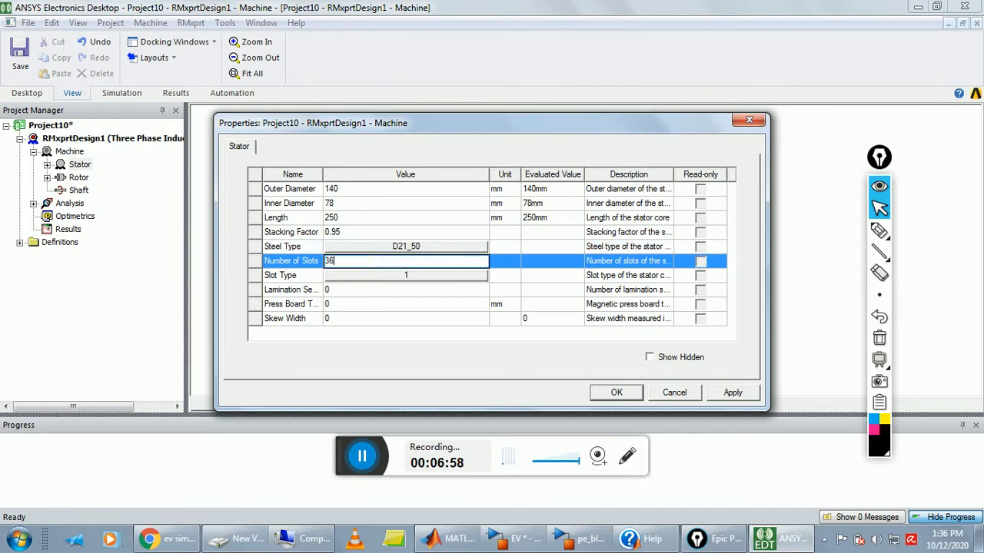
{"action": "left_click", "coordinate": [406, 276]}
Compare the profile drawings and dimension parameters of stator slot types 1 to 6.
{"action": "left_click", "coordinate": [430, 158]}
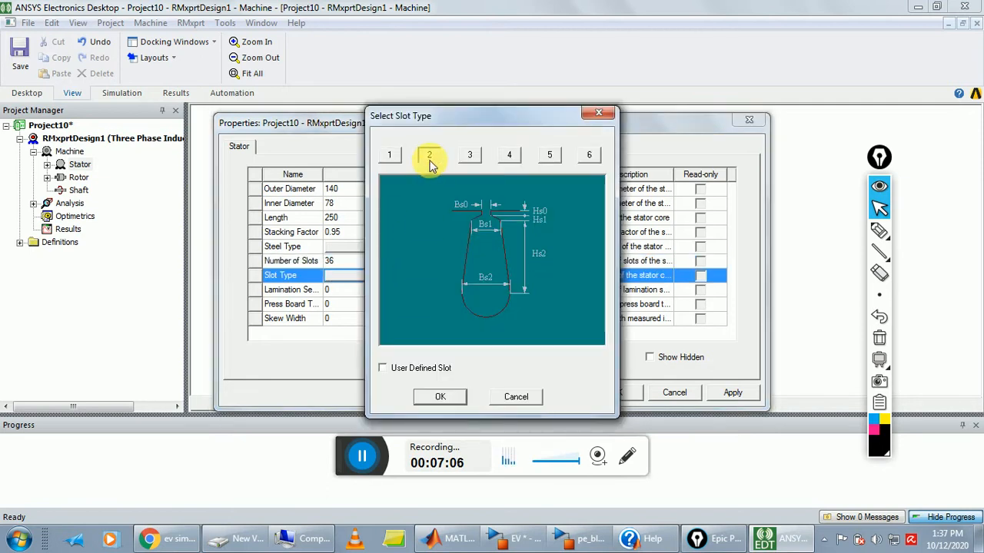
{"action": "left_click", "coordinate": [470, 156]}
{"action": "left_click", "coordinate": [509, 156]}
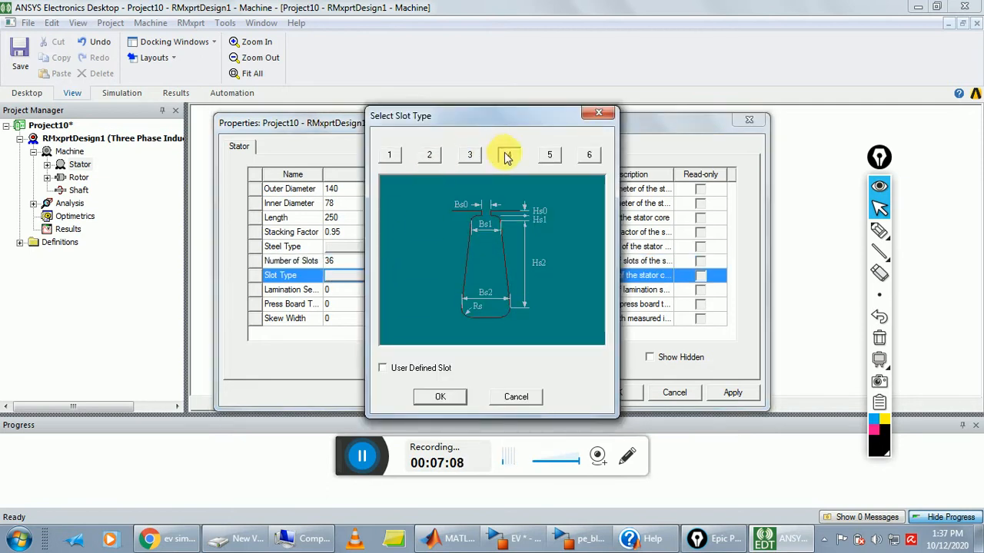
{"action": "left_click", "coordinate": [547, 156]}
{"action": "left_click", "coordinate": [587, 155]}
{"action": "left_click", "coordinate": [391, 156]}
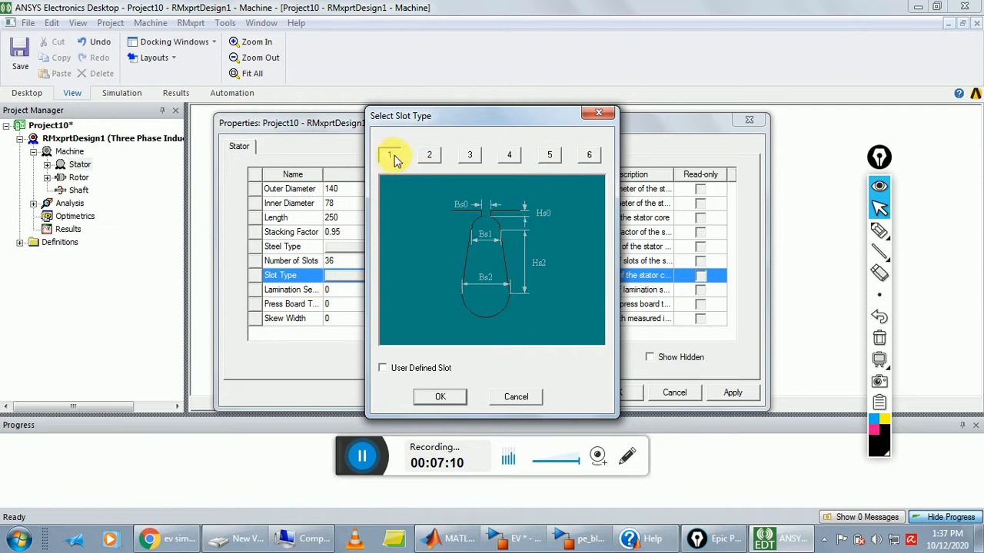
{"action": "left_click", "coordinate": [429, 156]}
{"action": "left_click", "coordinate": [470, 156]}
{"action": "left_click", "coordinate": [507, 156]}
{"action": "left_click", "coordinate": [548, 156]}
{"action": "left_click", "coordinate": [587, 156]}
{"action": "left_click", "coordinate": [392, 156]}
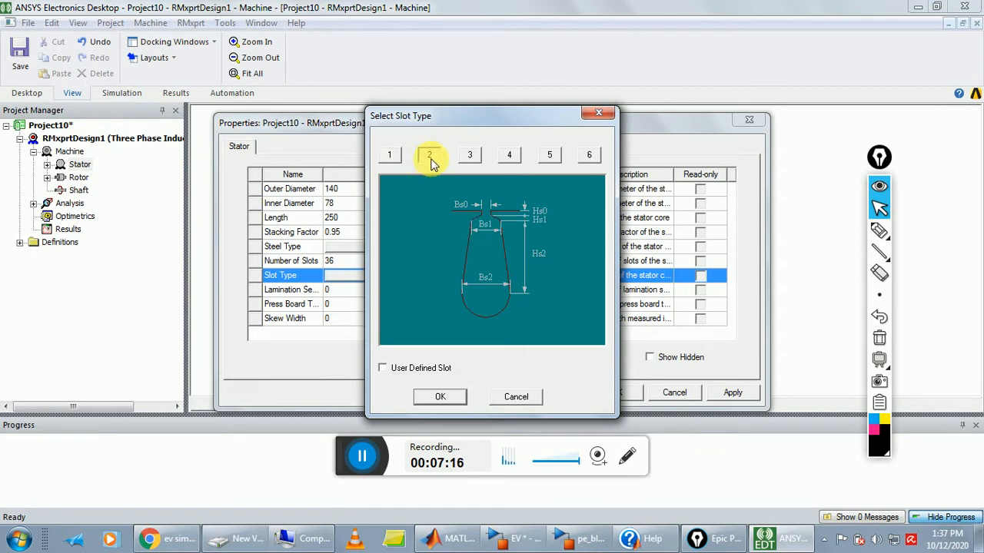
{"action": "left_click", "coordinate": [470, 158]}
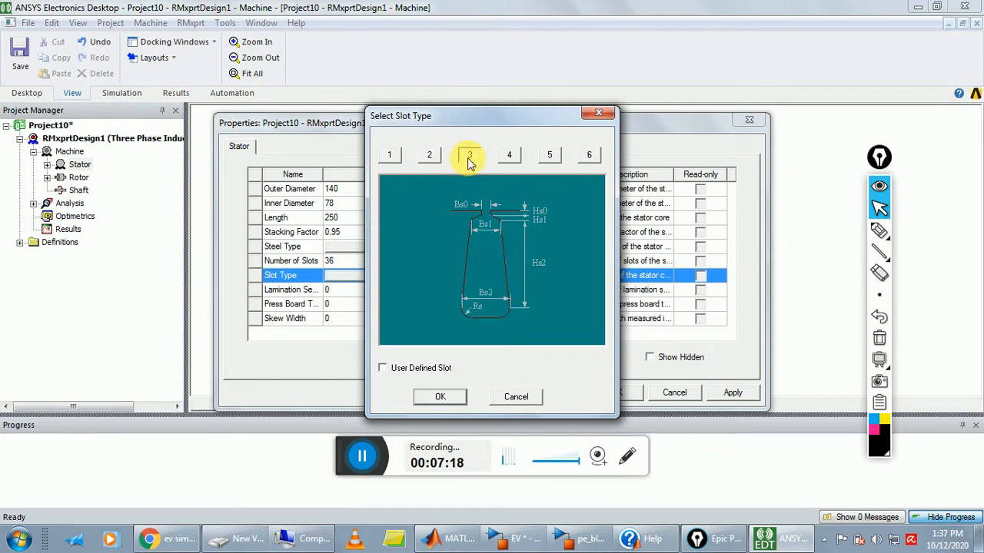
{"action": "left_click", "coordinate": [513, 161]}
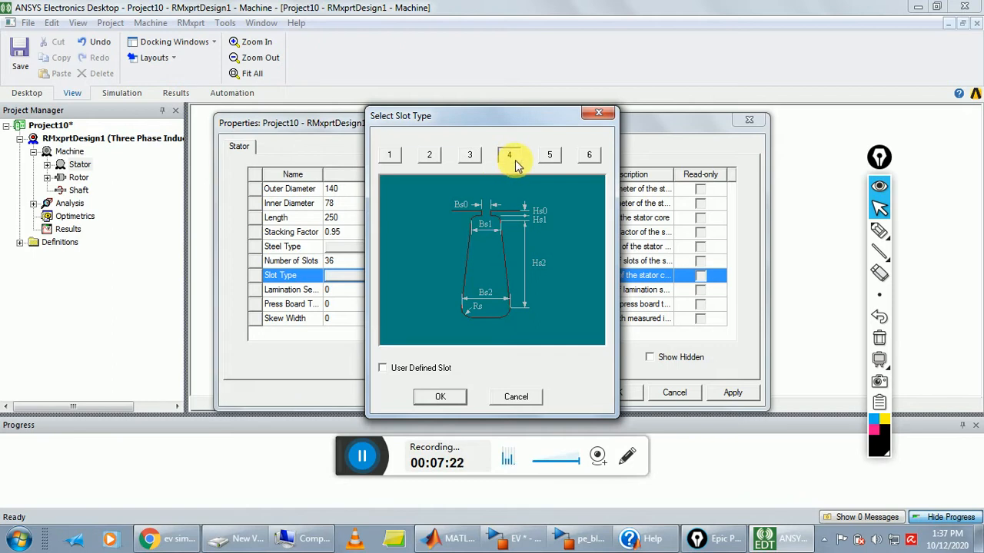
{"action": "left_click", "coordinate": [550, 156]}
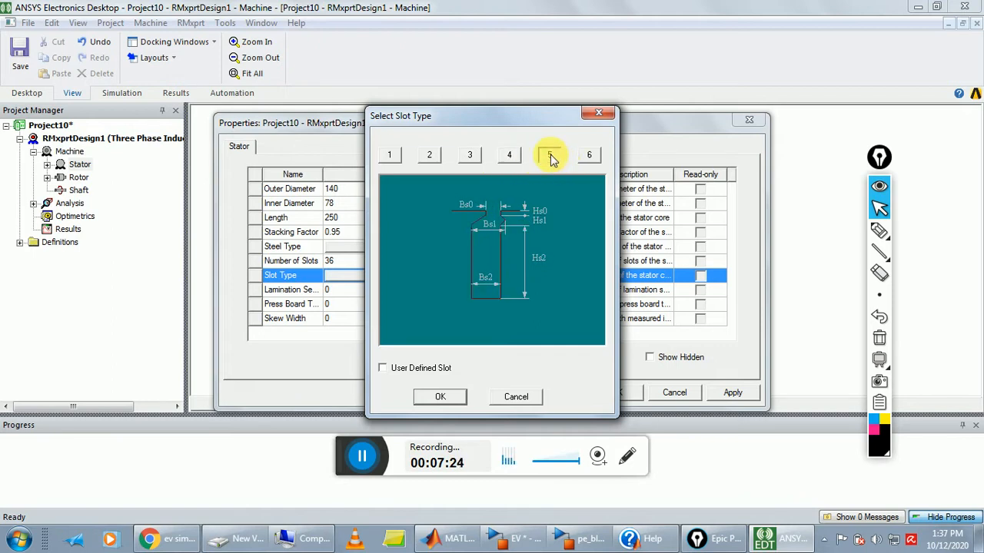
{"action": "left_click", "coordinate": [585, 156]}
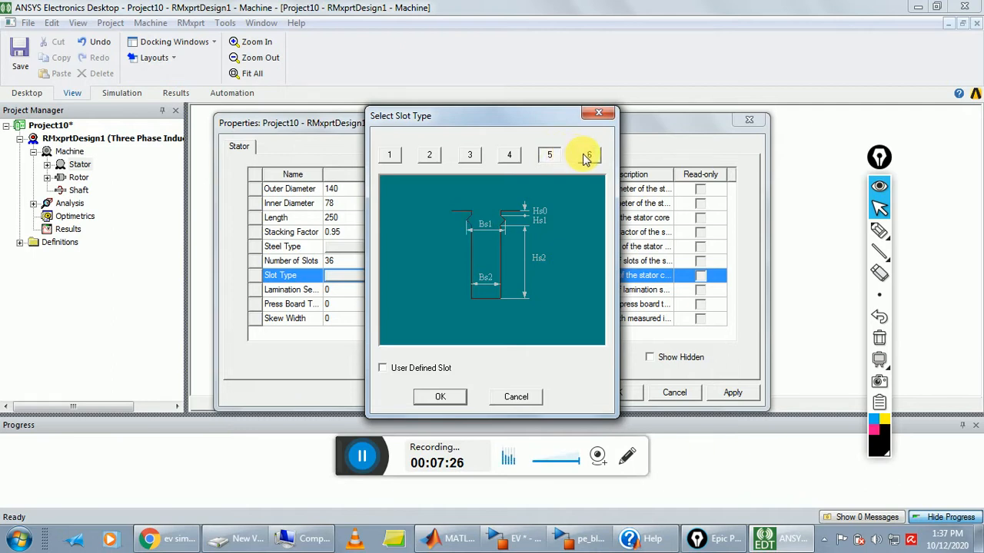
{"action": "left_click", "coordinate": [588, 157]}
Choose slot type 1 for the stator, set its lamination sectors to 3 and accept the stator properties.
{"action": "left_click", "coordinate": [392, 159]}
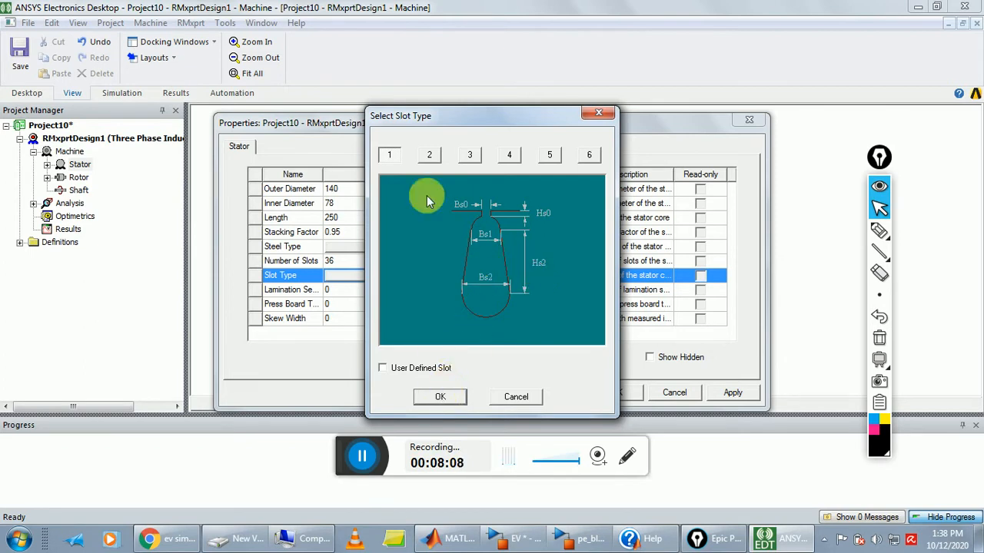
{"action": "left_click", "coordinate": [439, 396]}
{"action": "left_click", "coordinate": [358, 292]}
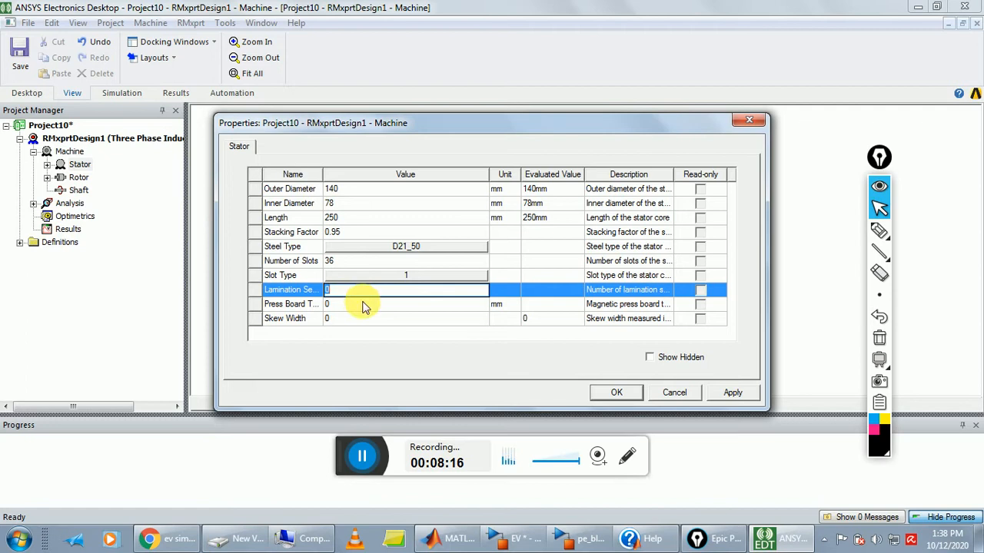
{"action": "type", "text": "3"}
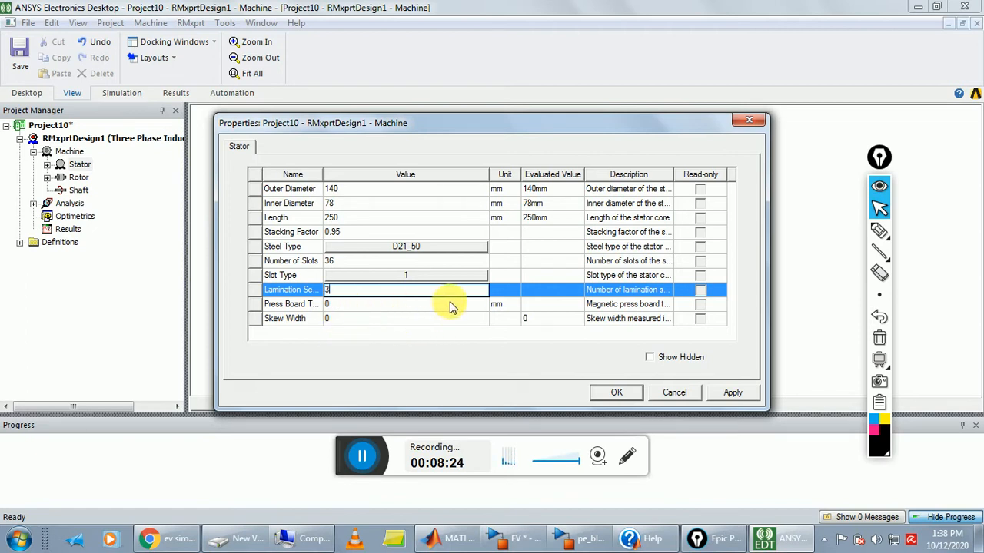
{"action": "left_click", "coordinate": [607, 393]}
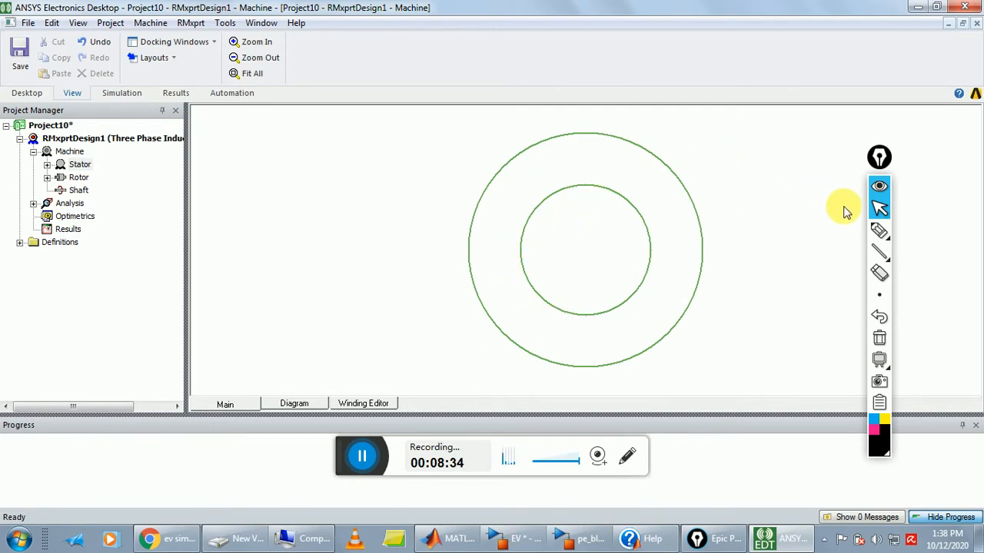
With the Epic Pen annotation tool, mark the stator's inner and outer circles and label them 78 mm and 140 mm.
{"action": "left_click", "coordinate": [882, 232]}
{"action": "left_click", "coordinate": [880, 231]}
{"action": "mouse_move", "coordinate": [612, 192]}
{"action": "left_mouse_down"}
{"action": "mouse_move", "coordinate": [676, 165]}
{"action": "mouse_move", "coordinate": [668, 159]}
{"action": "mouse_move", "coordinate": [620, 193]}
{"action": "left_mouse_up"}
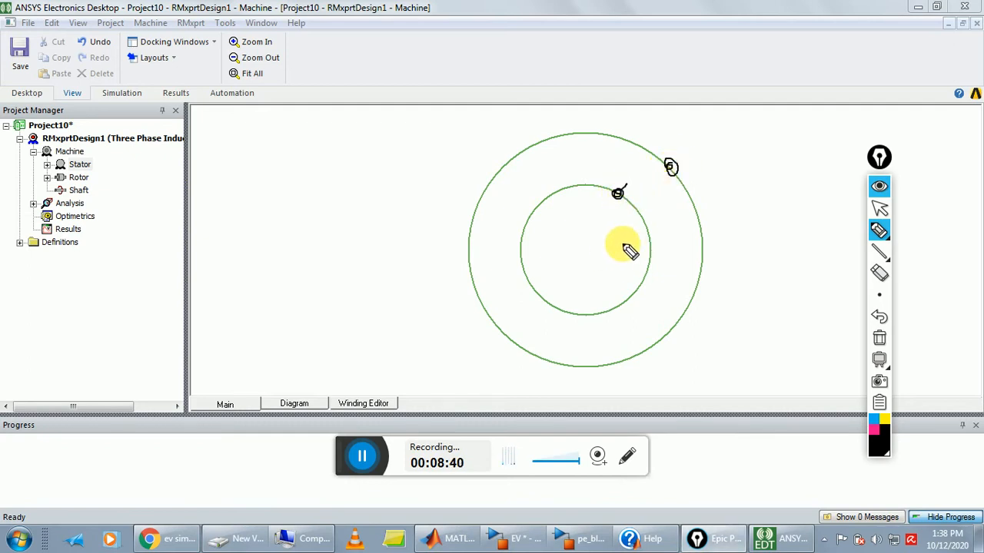
{"action": "left_click", "coordinate": [562, 222]}
{"action": "mouse_move", "coordinate": [593, 224]}
{"action": "left_mouse_down"}
{"action": "mouse_move", "coordinate": [608, 242]}
{"action": "mouse_move", "coordinate": [620, 203]}
{"action": "mouse_move", "coordinate": [613, 223]}
{"action": "mouse_move", "coordinate": [660, 226]}
{"action": "left_mouse_up"}
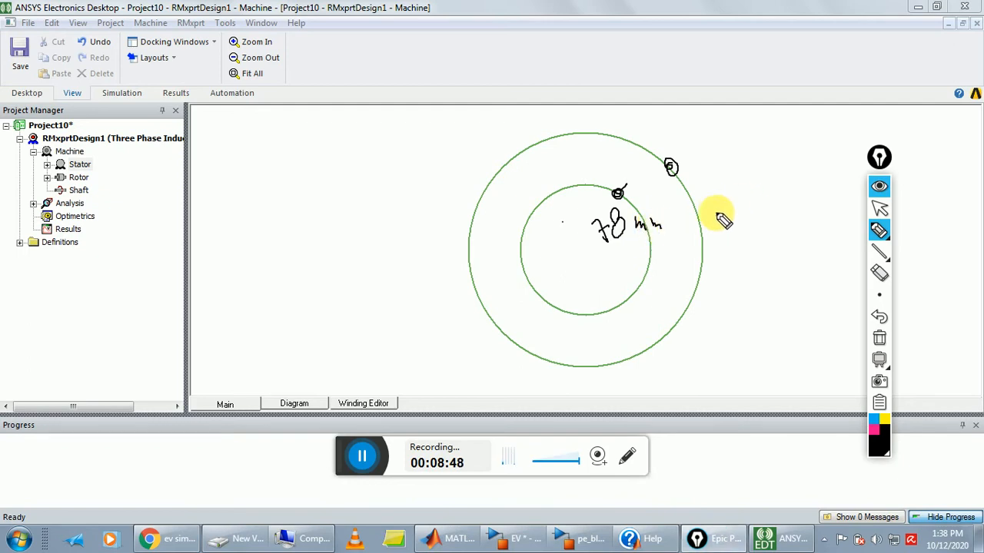
{"action": "mouse_move", "coordinate": [712, 206]}
{"action": "left_mouse_down"}
{"action": "mouse_move", "coordinate": [710, 226]}
{"action": "mouse_move", "coordinate": [746, 213]}
{"action": "mouse_move", "coordinate": [792, 227]}
{"action": "left_mouse_up"}
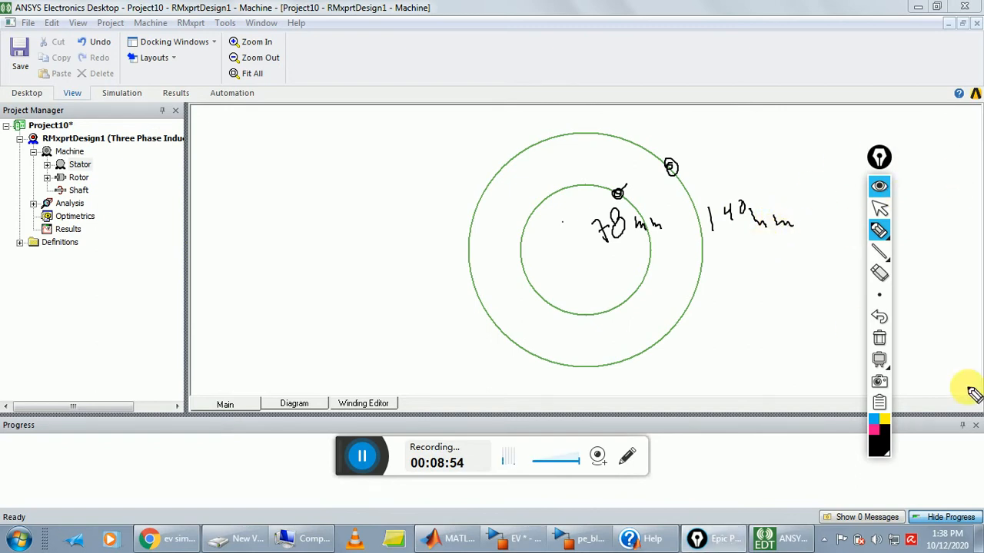
Erase the screen annotations, turn off Auto Design in the stator slot's properties and accept the change.
{"action": "left_click", "coordinate": [879, 338]}
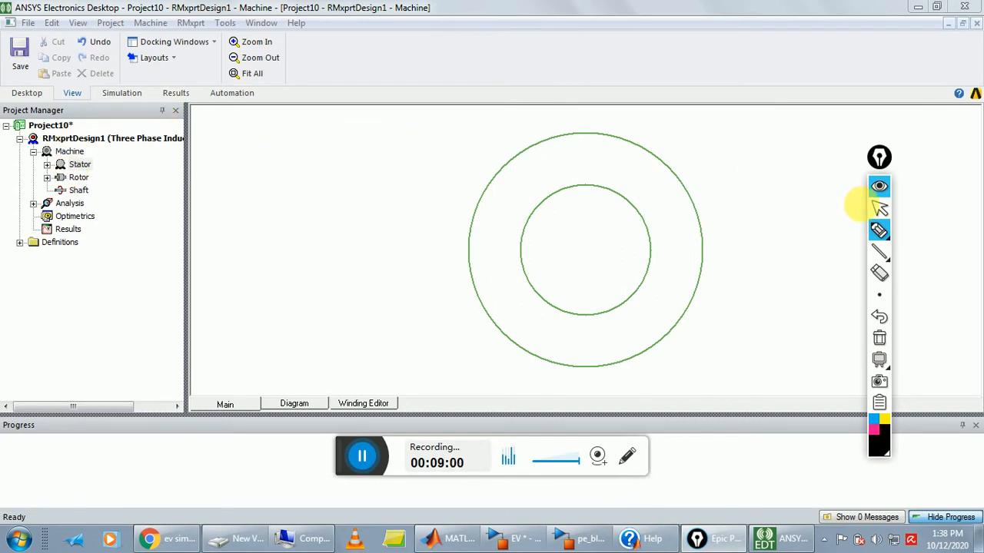
{"action": "left_click", "coordinate": [879, 208]}
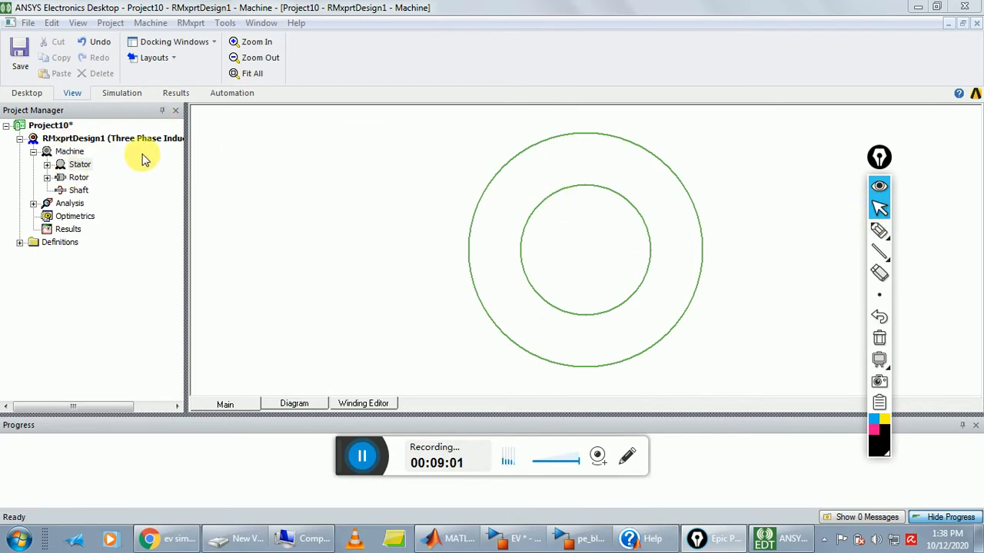
{"action": "left_click", "coordinate": [46, 165]}
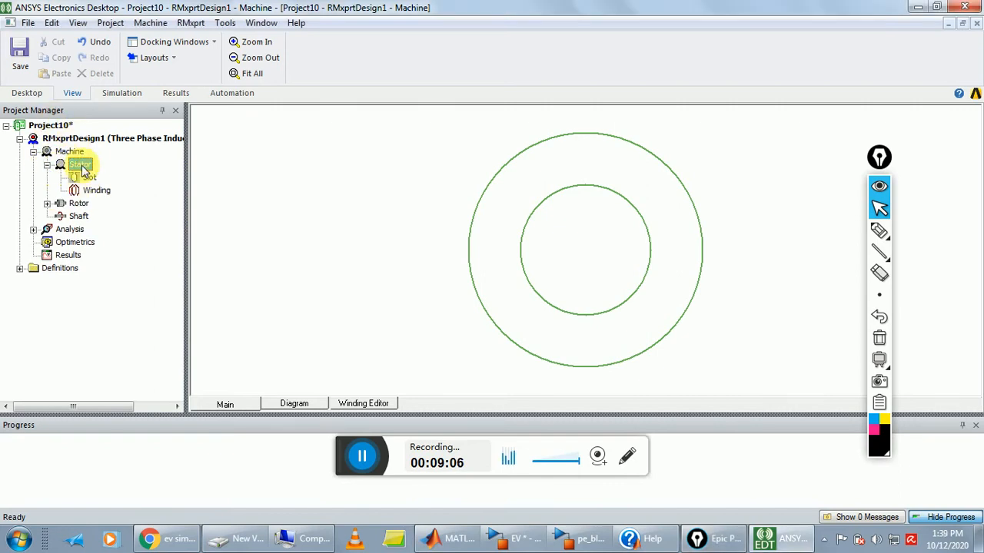
{"action": "double_click", "coordinate": [86, 179]}
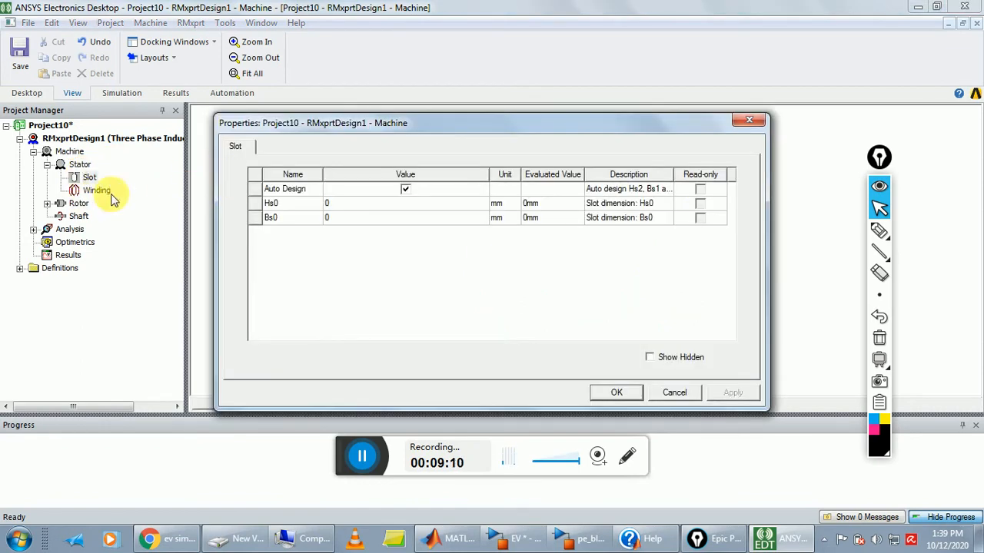
{"action": "left_click", "coordinate": [406, 191]}
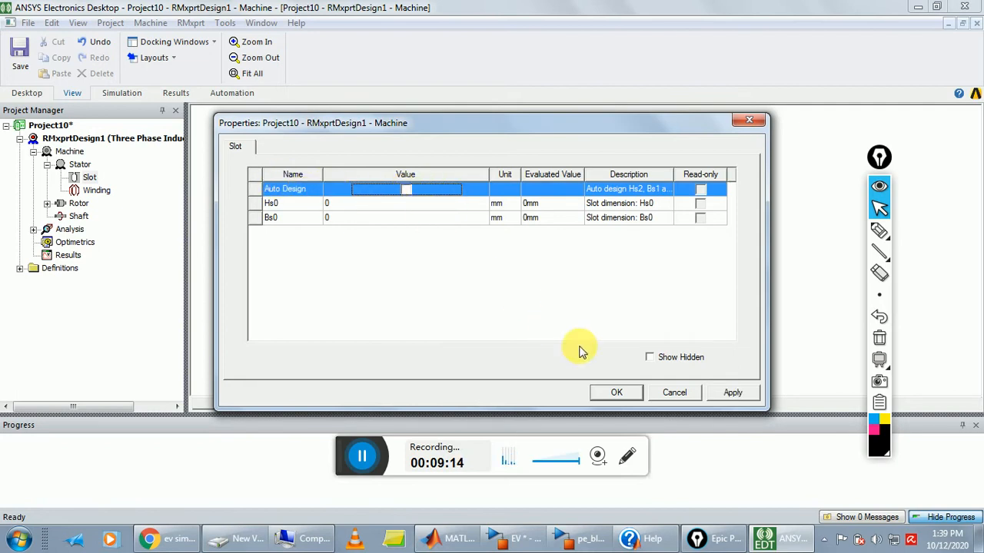
{"action": "left_click", "coordinate": [607, 394]}
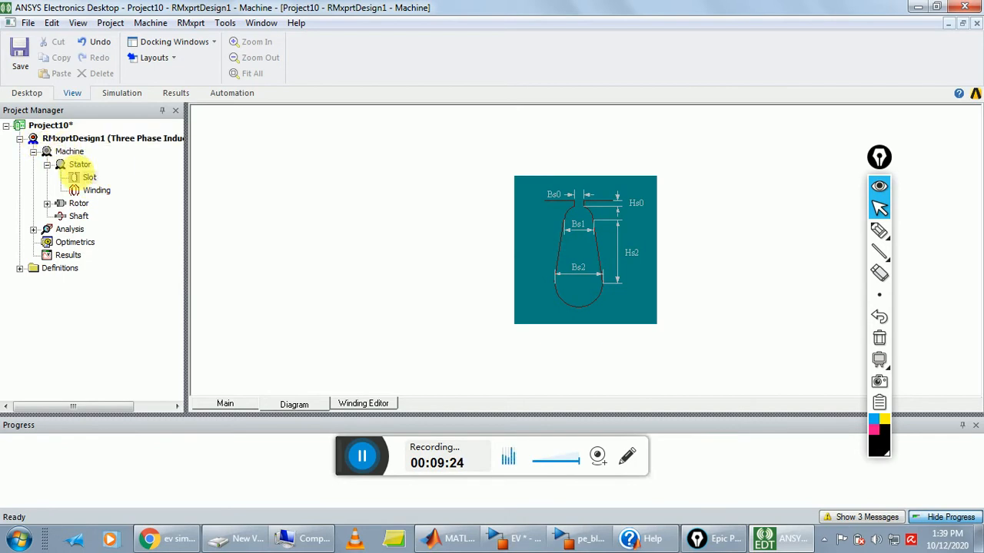
Set the stator slot dimensions to Hs0 2, Hs2 15, Bs0 1, Bs1 5 and Bs2 5 mm.
{"action": "double_click", "coordinate": [87, 178]}
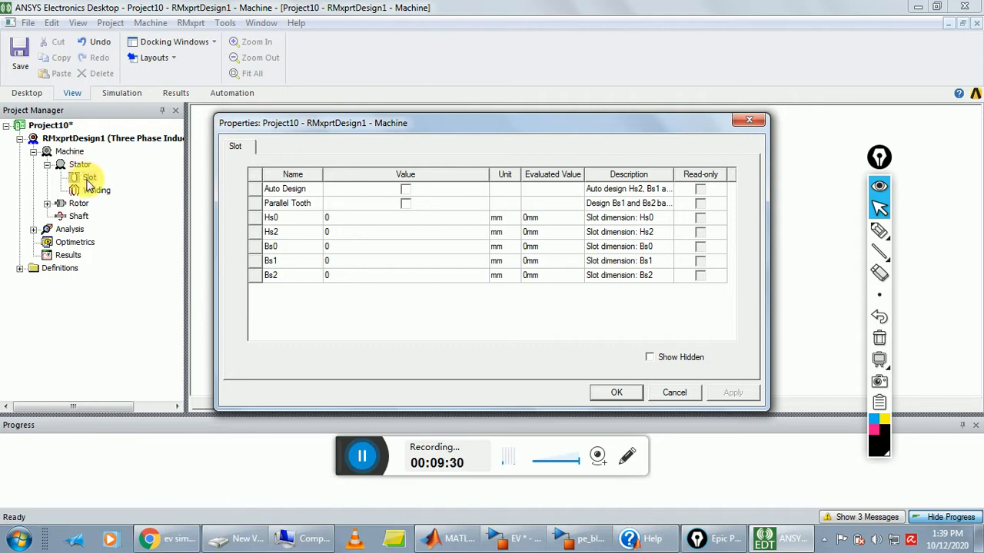
{"action": "left_click", "coordinate": [349, 220]}
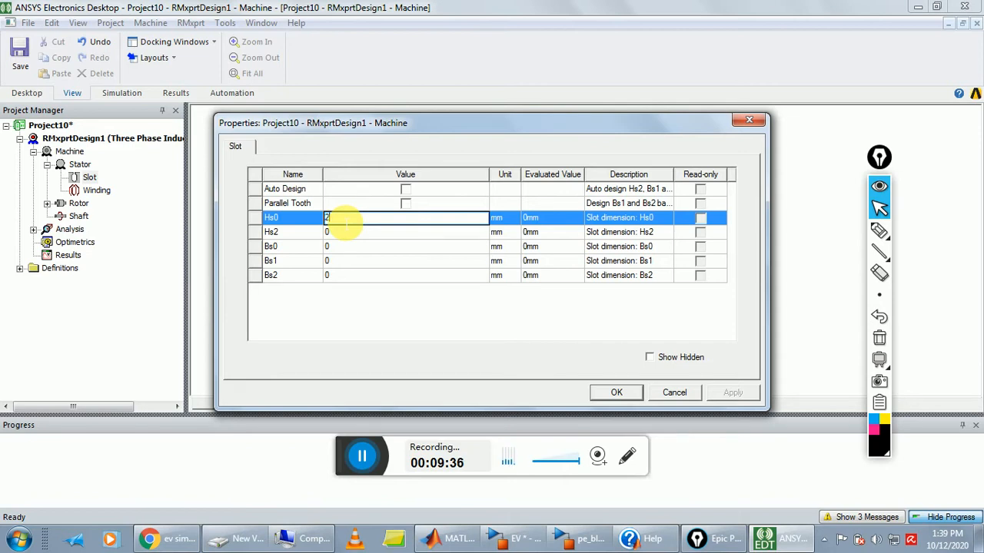
{"action": "left_click", "coordinate": [356, 233]}
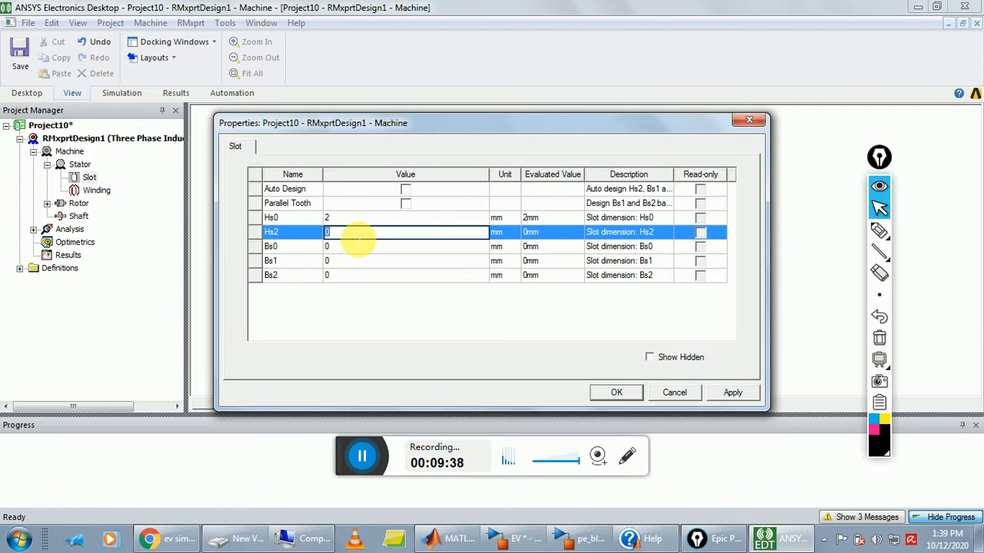
{"action": "type", "text": "15"}
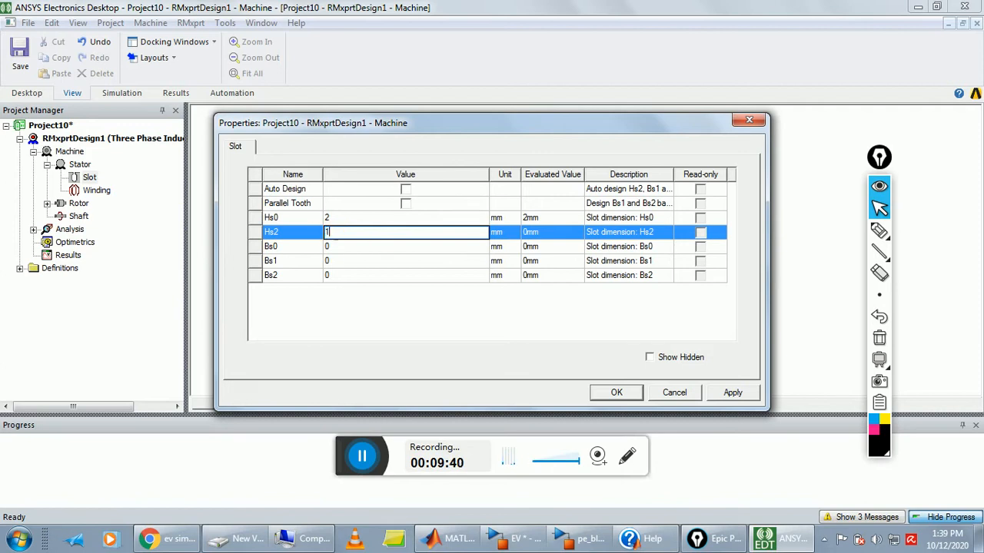
{"action": "left_click", "coordinate": [338, 247]}
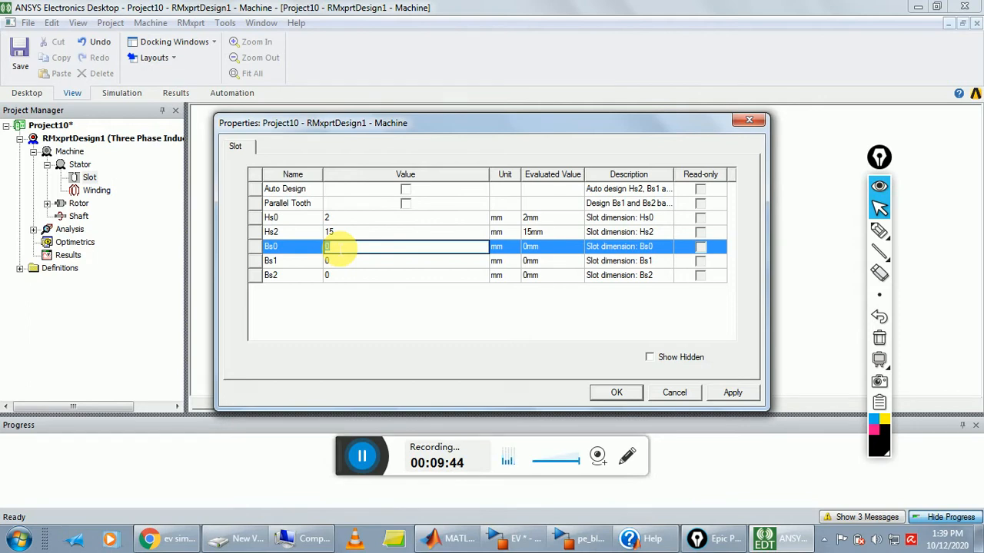
{"action": "type", "text": "1"}
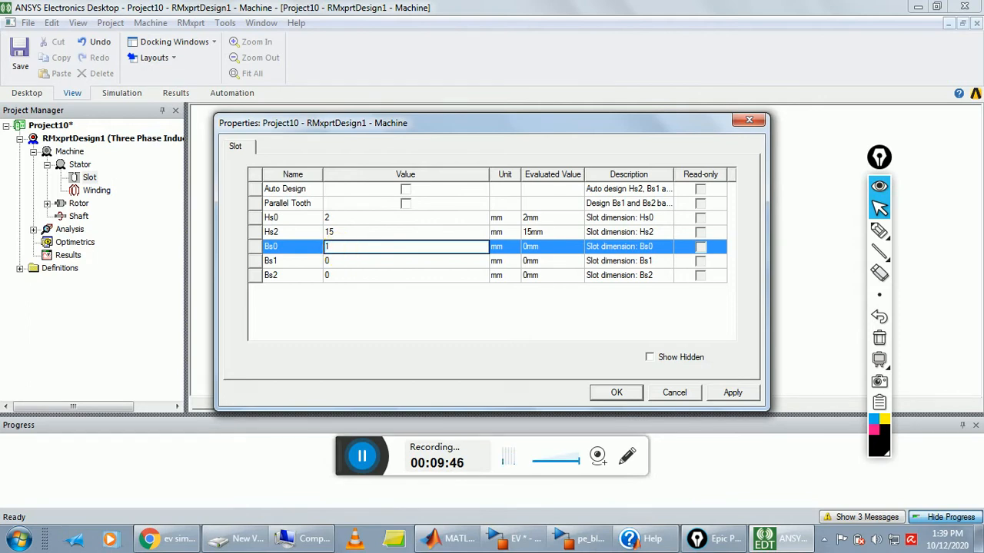
{"action": "left_click", "coordinate": [331, 262]}
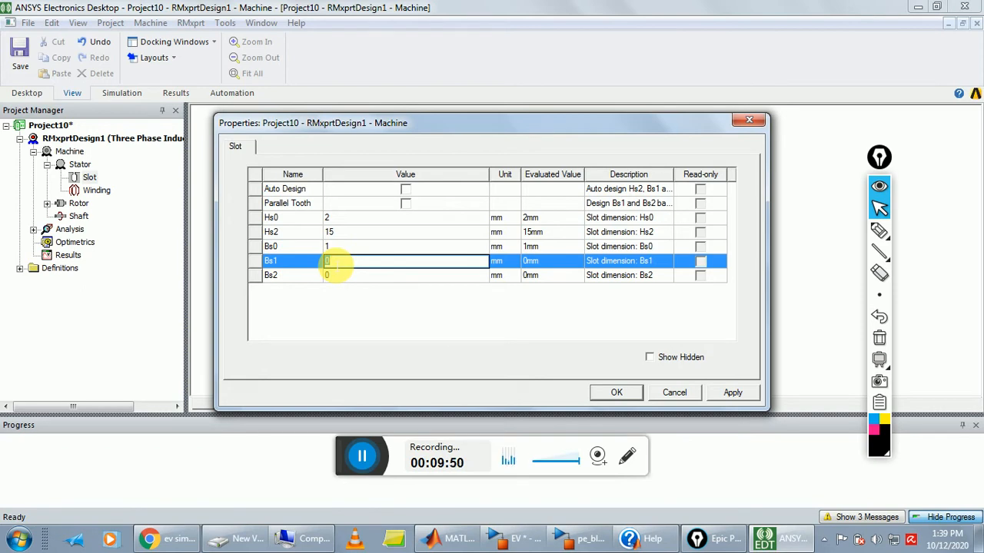
{"action": "type", "text": "5"}
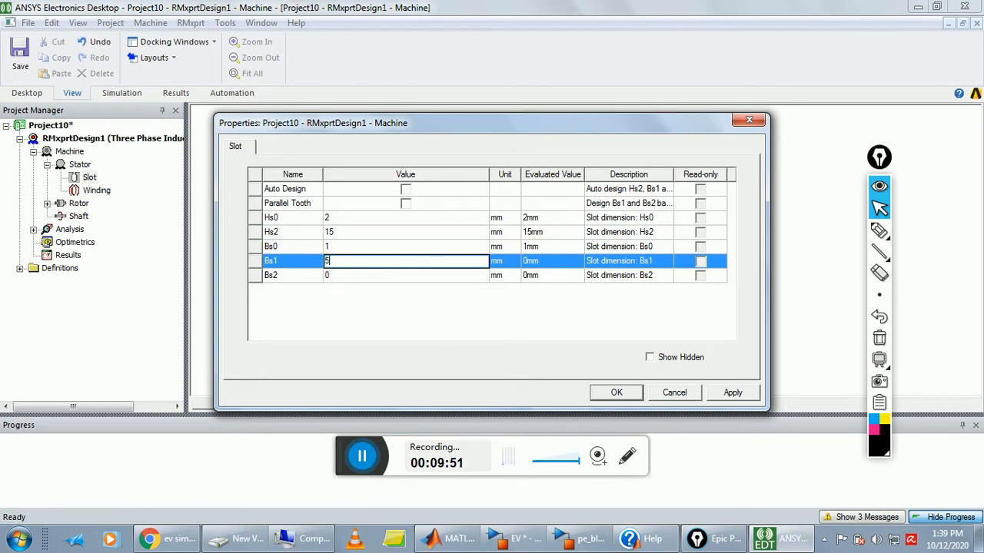
{"action": "left_click", "coordinate": [341, 275]}
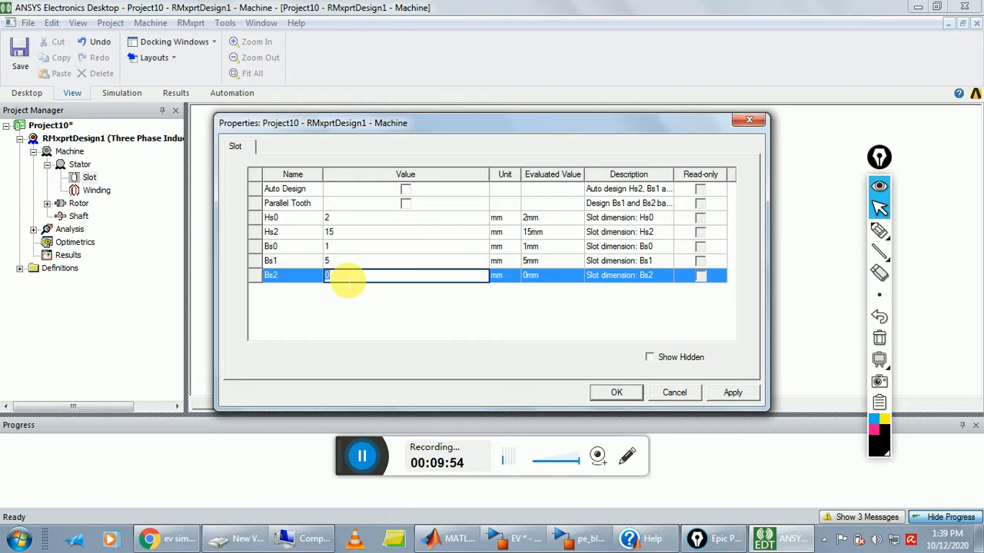
{"action": "type", "text": "5"}
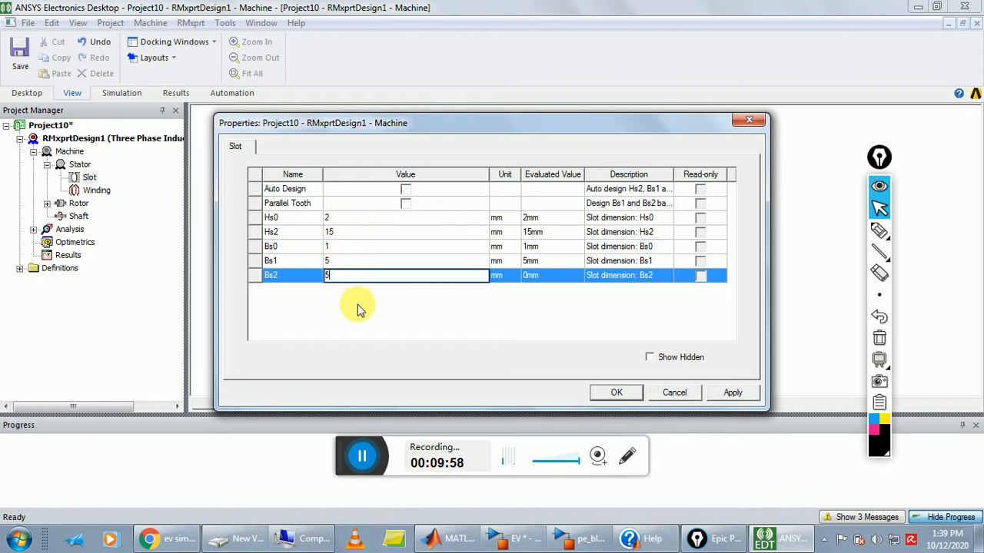
{"action": "left_click", "coordinate": [616, 394]}
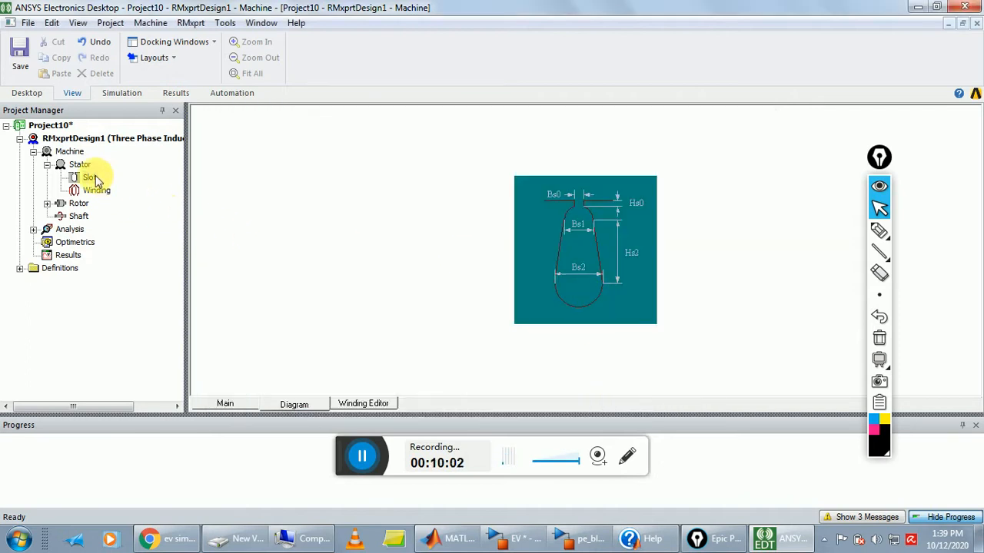
Display the stator cross-section, annotate its slots with "Stator slot" and "Type - 1" in Epic Pen, and erase the labels.
{"action": "left_click", "coordinate": [80, 165]}
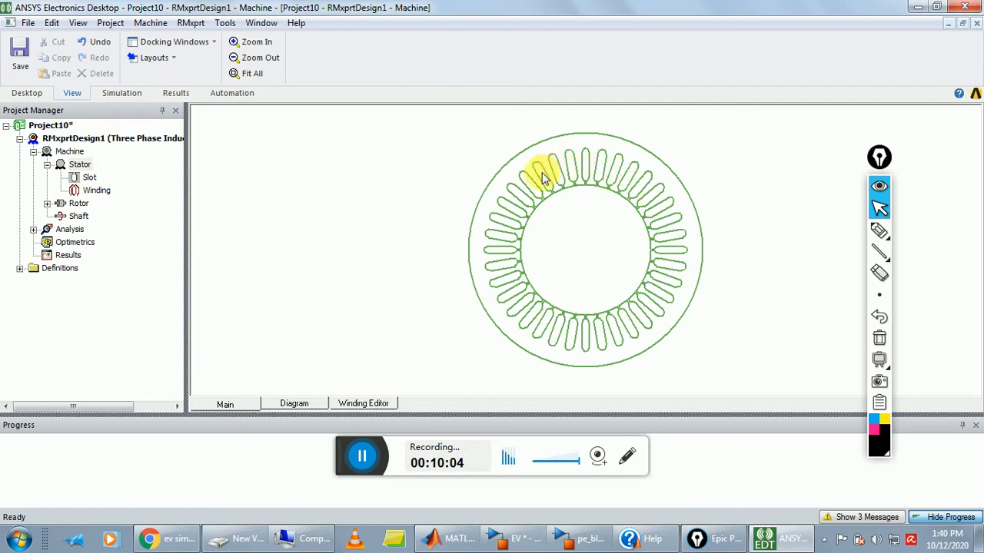
{"action": "left_click", "coordinate": [882, 228]}
{"action": "left_click_drag", "start_coordinate": [660, 182], "coordinate": [706, 183]}
{"action": "left_click_drag", "start_coordinate": [735, 151], "coordinate": [744, 181]}
{"action": "mouse_move", "coordinate": [742, 155]}
{"action": "left_mouse_down"}
{"action": "mouse_move", "coordinate": [773, 158]}
{"action": "mouse_move", "coordinate": [807, 110]}
{"action": "mouse_move", "coordinate": [815, 143]}
{"action": "mouse_move", "coordinate": [823, 141]}
{"action": "mouse_move", "coordinate": [841, 101]}
{"action": "left_mouse_up"}
{"action": "mouse_move", "coordinate": [779, 213]}
{"action": "left_mouse_down"}
{"action": "mouse_move", "coordinate": [791, 213]}
{"action": "mouse_move", "coordinate": [809, 241]}
{"action": "left_mouse_up"}
{"action": "mouse_move", "coordinate": [802, 181]}
{"action": "left_mouse_down"}
{"action": "mouse_move", "coordinate": [804, 238]}
{"action": "mouse_move", "coordinate": [819, 216]}
{"action": "mouse_move", "coordinate": [814, 224]}
{"action": "mouse_move", "coordinate": [832, 230]}
{"action": "left_mouse_up"}
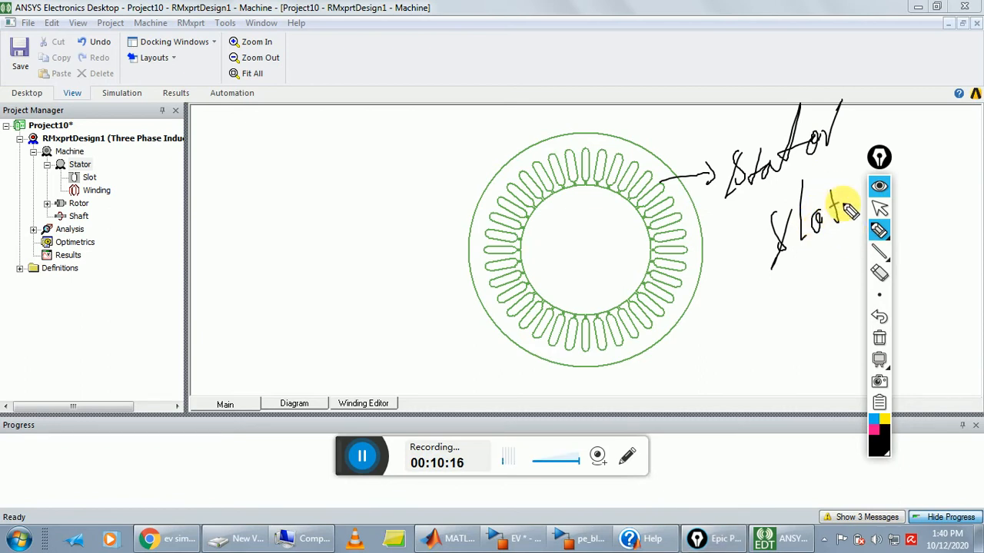
{"action": "mouse_move", "coordinate": [575, 167]}
{"action": "left_mouse_down"}
{"action": "mouse_move", "coordinate": [657, 127]}
{"action": "mouse_move", "coordinate": [681, 120]}
{"action": "mouse_move", "coordinate": [681, 129]}
{"action": "left_mouse_up"}
{"action": "mouse_move", "coordinate": [691, 113]}
{"action": "left_mouse_down"}
{"action": "mouse_move", "coordinate": [699, 119]}
{"action": "mouse_move", "coordinate": [690, 156]}
{"action": "mouse_move", "coordinate": [729, 97]}
{"action": "mouse_move", "coordinate": [738, 103]}
{"action": "mouse_move", "coordinate": [760, 84]}
{"action": "mouse_move", "coordinate": [778, 77]}
{"action": "mouse_move", "coordinate": [830, 101]}
{"action": "left_mouse_up"}
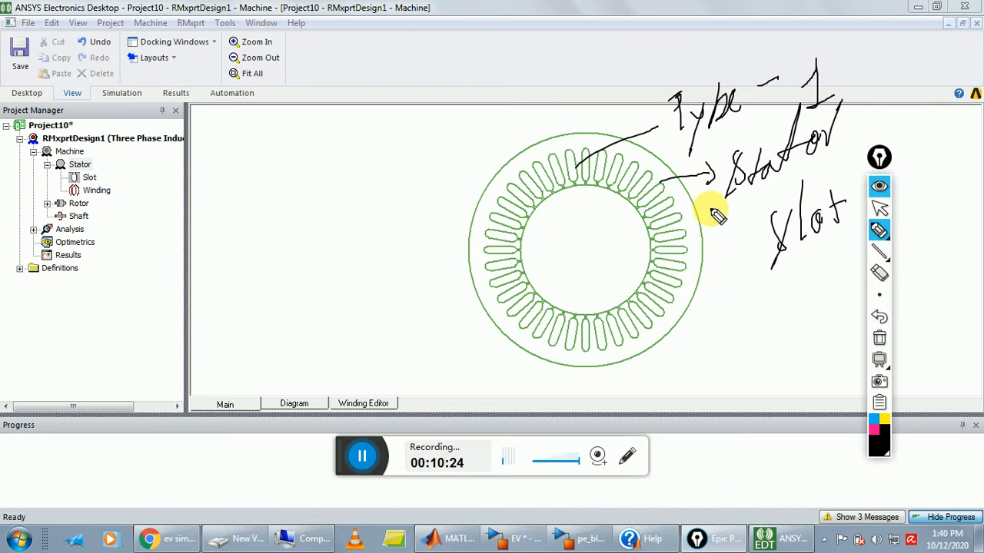
{"action": "left_click", "coordinate": [879, 338]}
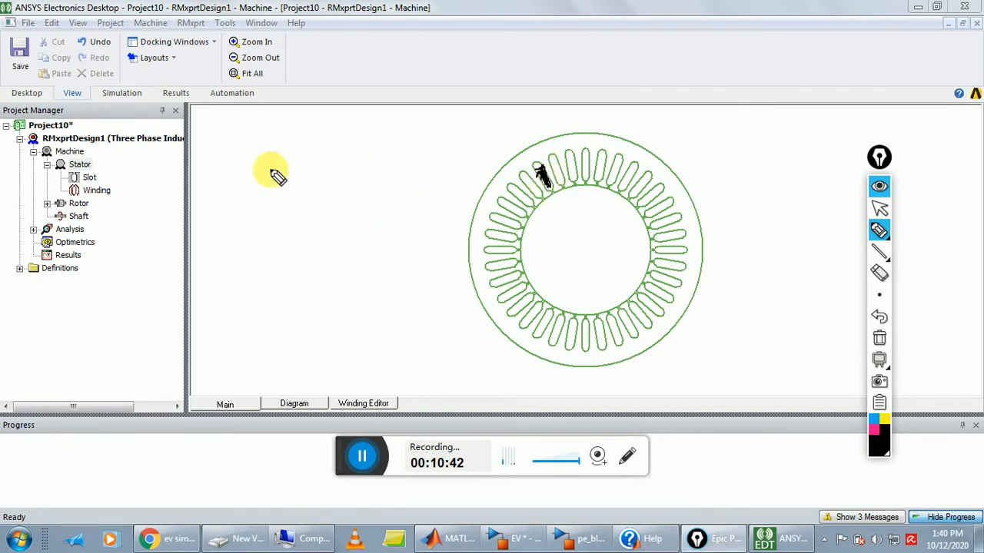
{"action": "left_click", "coordinate": [880, 209]}
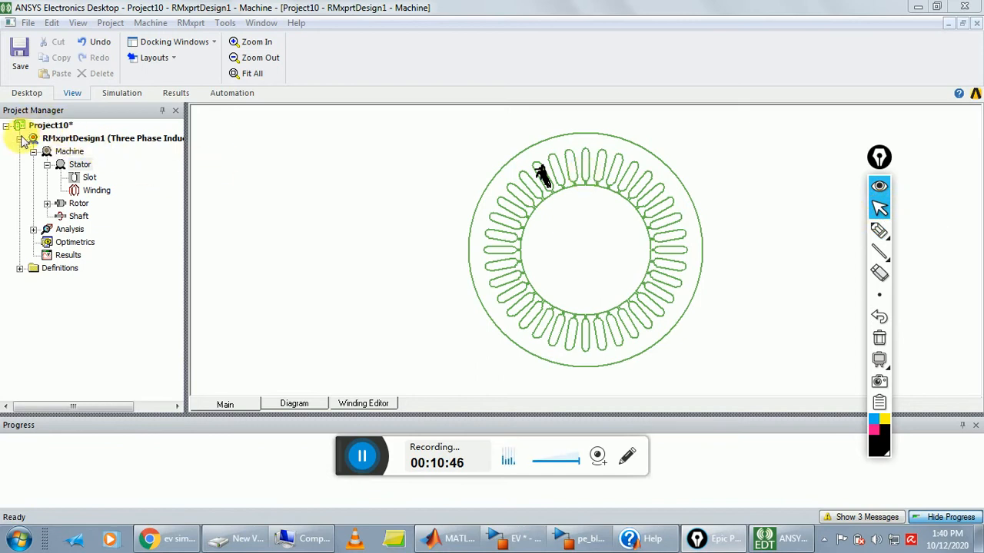
Open the stator winding's properties, clear the leftover pen marks and set the winding layers to 1.
{"action": "double_click", "coordinate": [88, 191]}
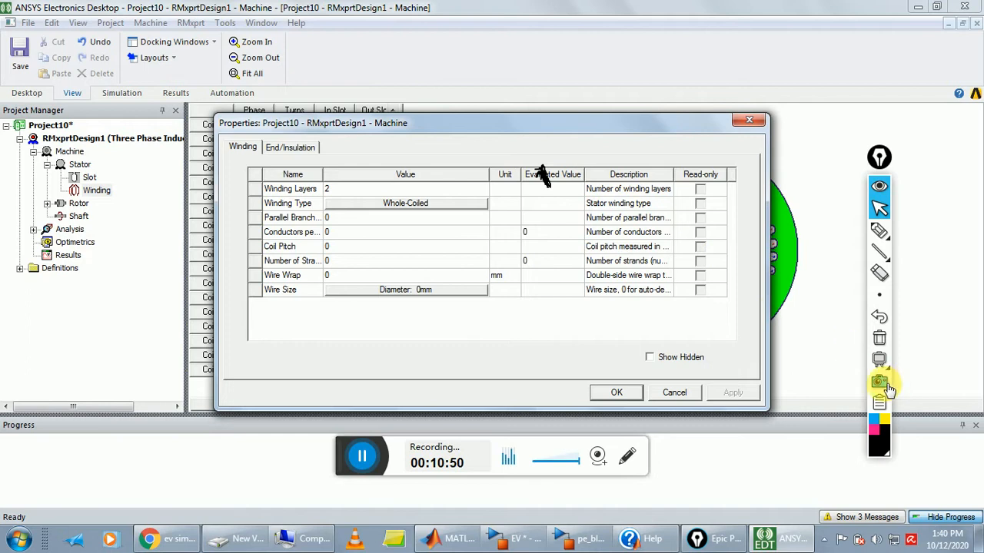
{"action": "left_click", "coordinate": [881, 340]}
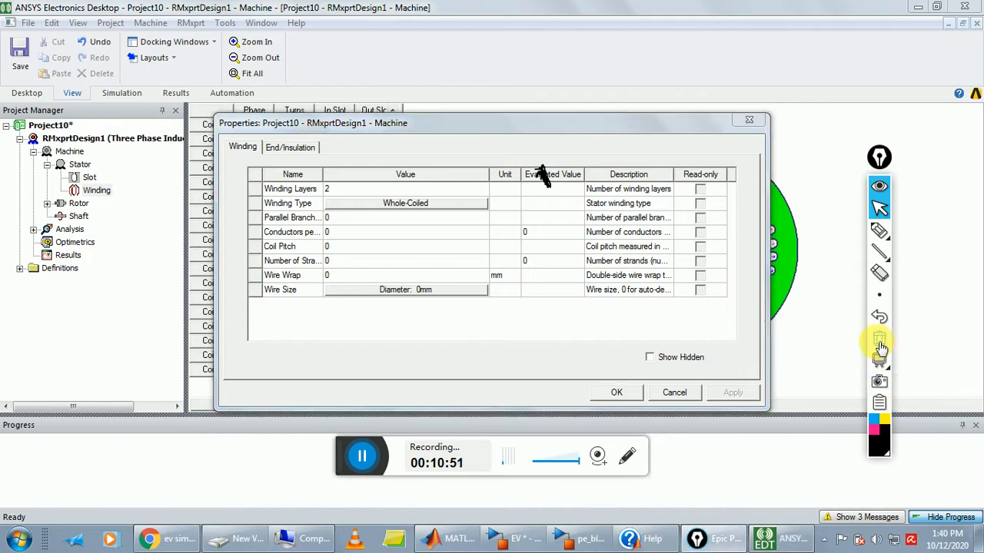
{"action": "left_click", "coordinate": [382, 189]}
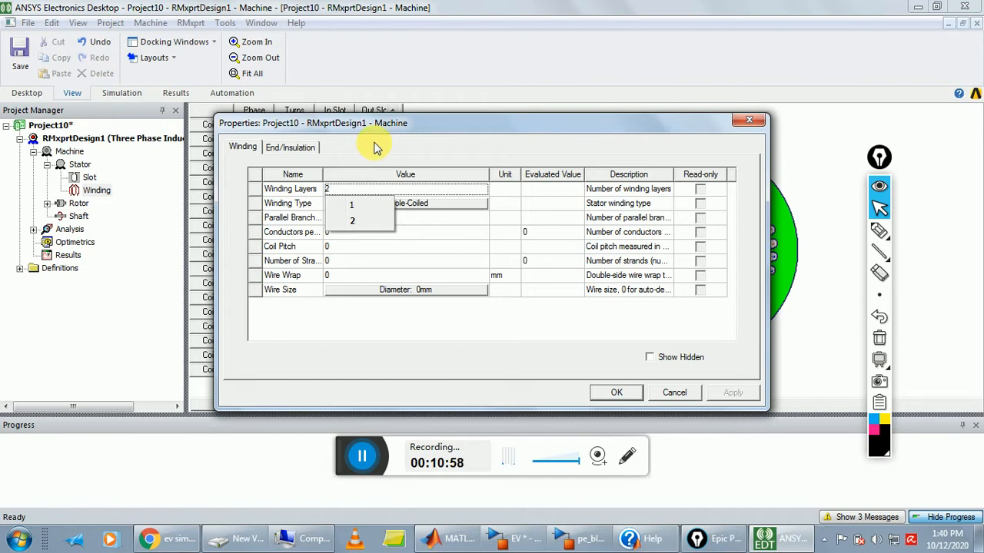
{"action": "left_click", "coordinate": [365, 192]}
{"action": "left_click", "coordinate": [366, 202]}
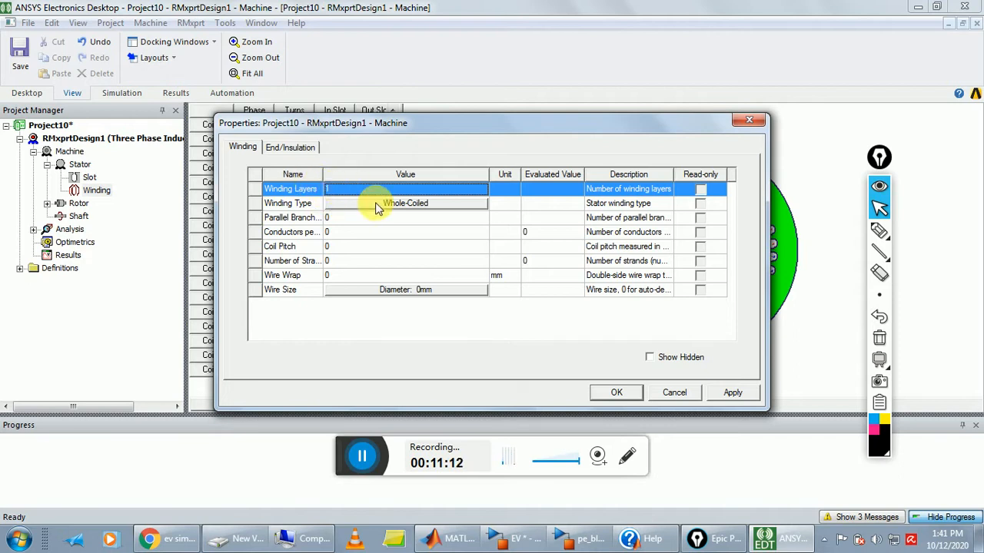
Compare the whole-coiled and half-coiled winding types and accept Whole Coiled for the stator winding.
{"action": "left_click", "coordinate": [379, 207]}
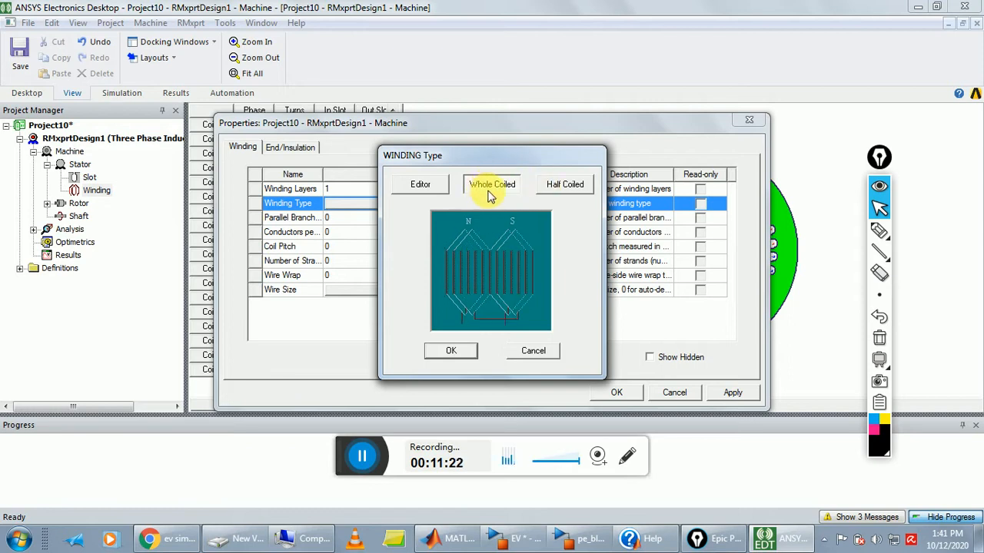
{"action": "left_click", "coordinate": [561, 186]}
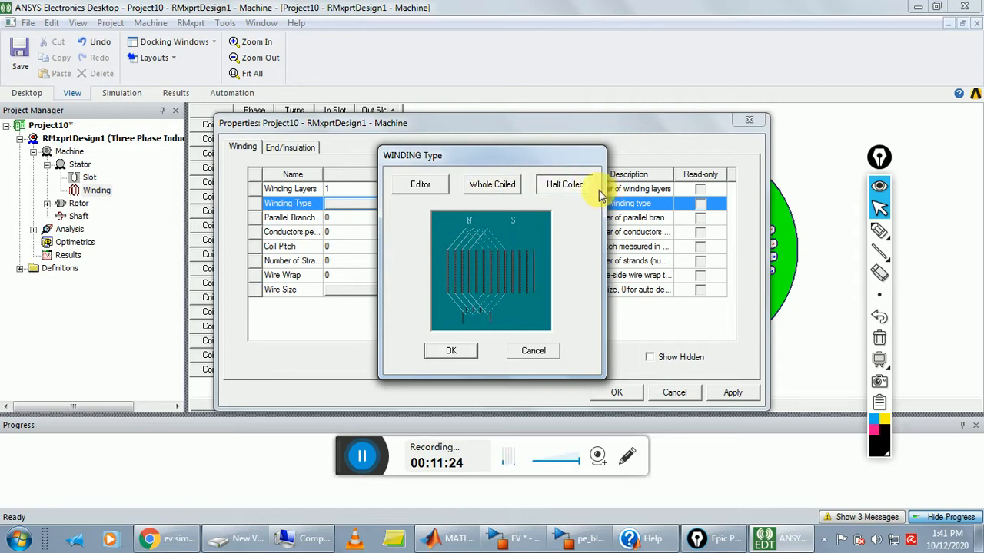
{"action": "left_click", "coordinate": [503, 186]}
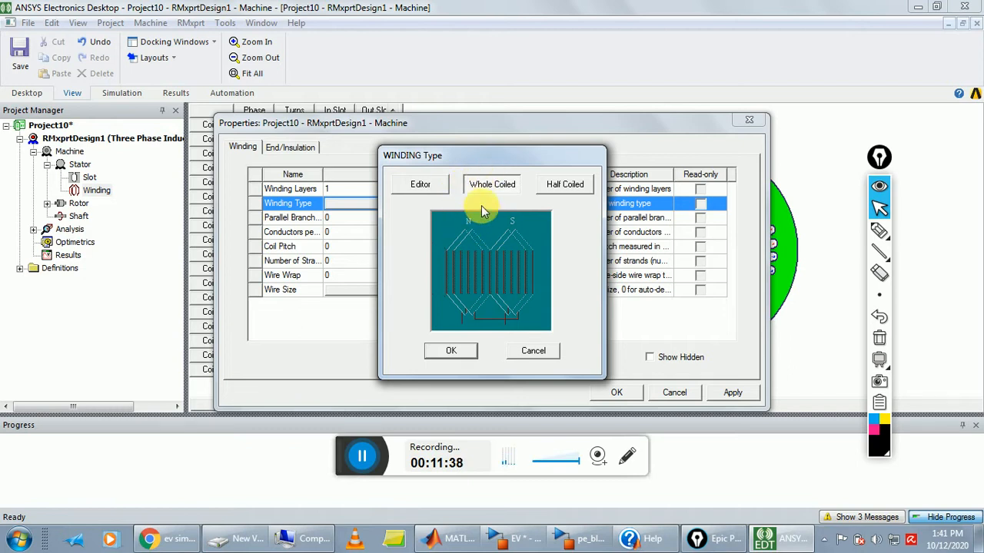
{"action": "left_click", "coordinate": [452, 352]}
Set the stator winding's parallel branches to 1, conductors per slot to 30 and number of strands to 1.
{"action": "left_click", "coordinate": [368, 218]}
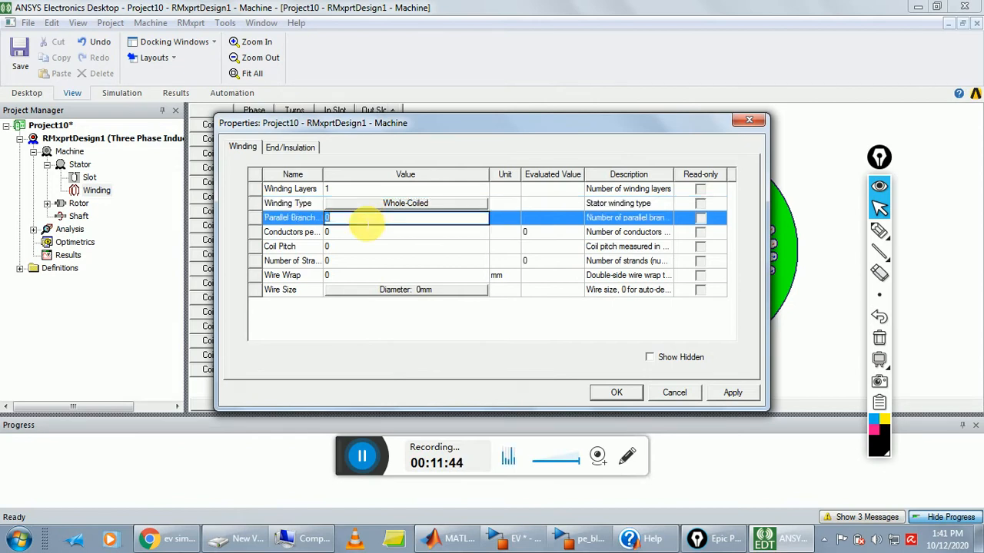
{"action": "type", "text": "1"}
{"action": "left_click", "coordinate": [339, 233]}
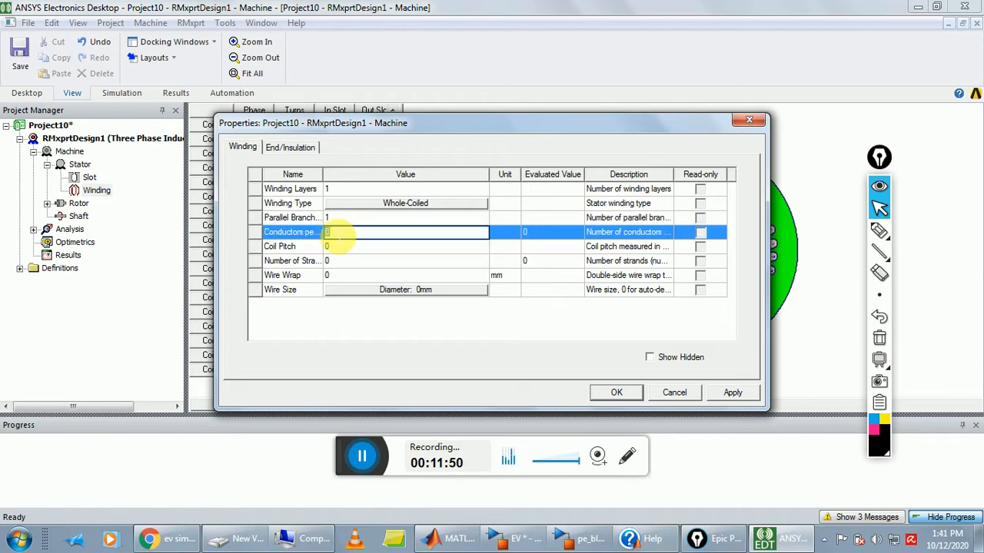
{"action": "type", "text": "30"}
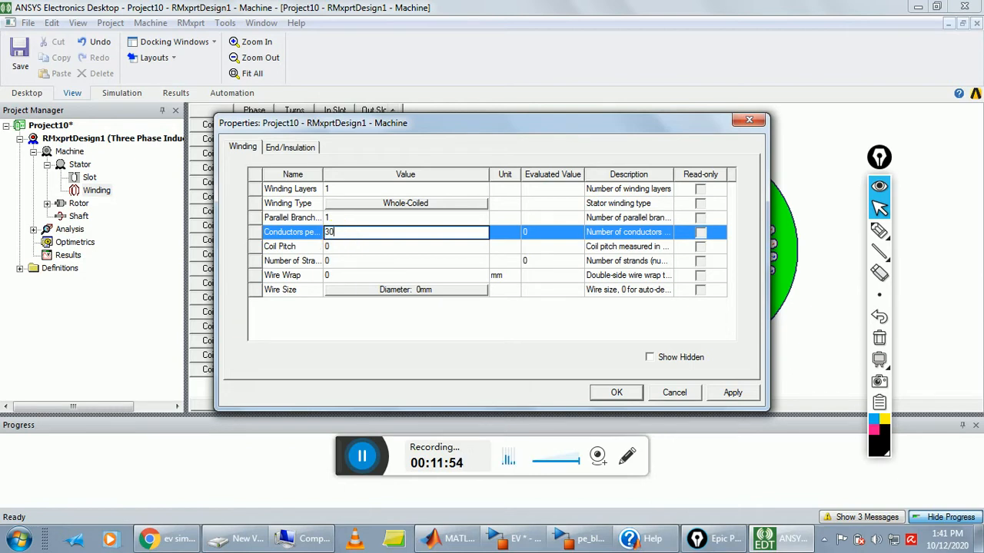
{"action": "left_click", "coordinate": [338, 248]}
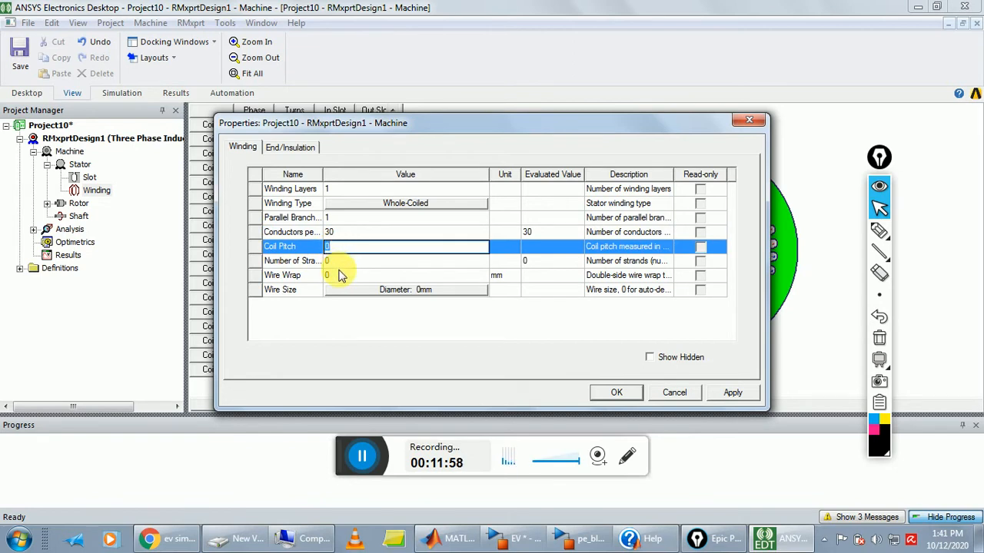
{"action": "left_click", "coordinate": [342, 262]}
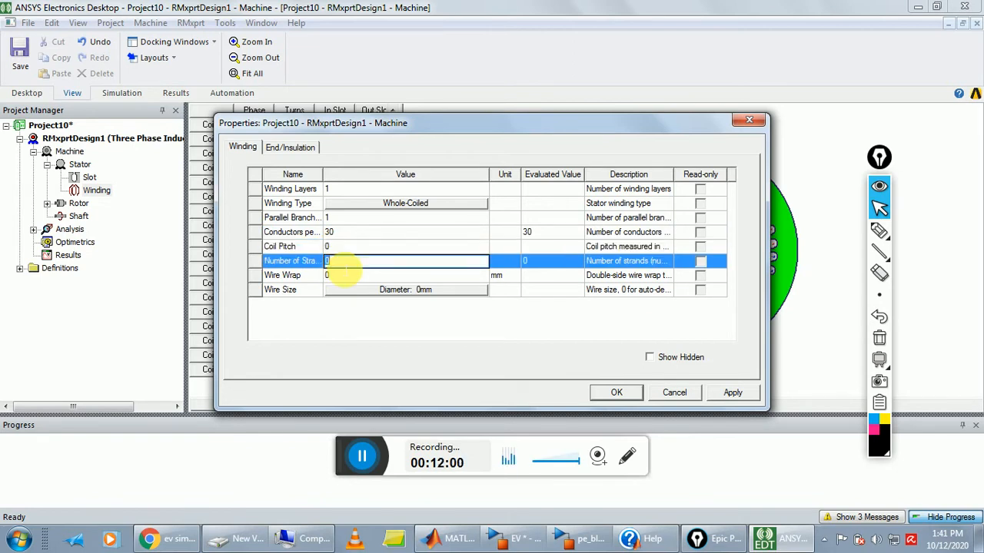
{"action": "type", "text": "1"}
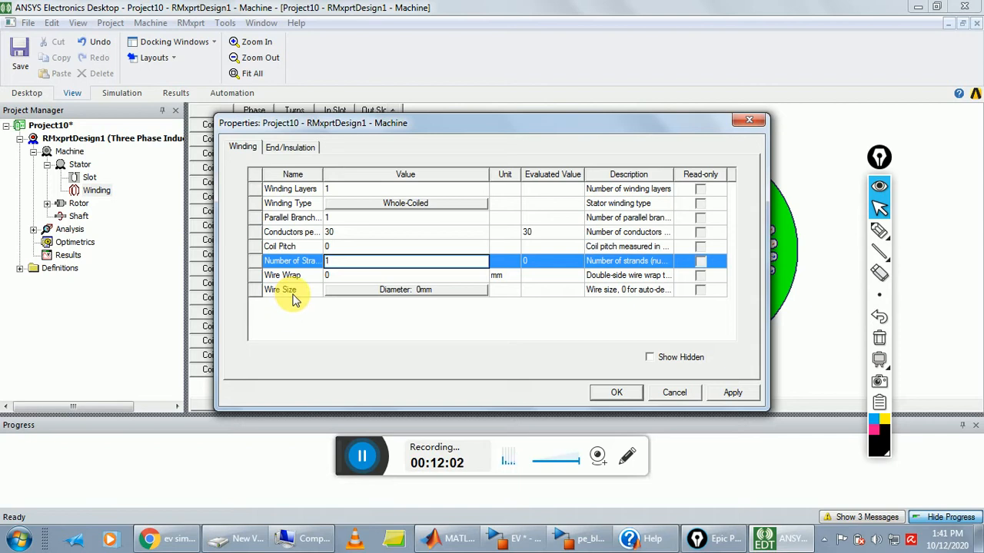
Set the stator winding's wire size to gauge 21.5 with a 0.683 mm diameter, leaving the wire wrap at 0.
{"action": "left_click", "coordinate": [333, 277]}
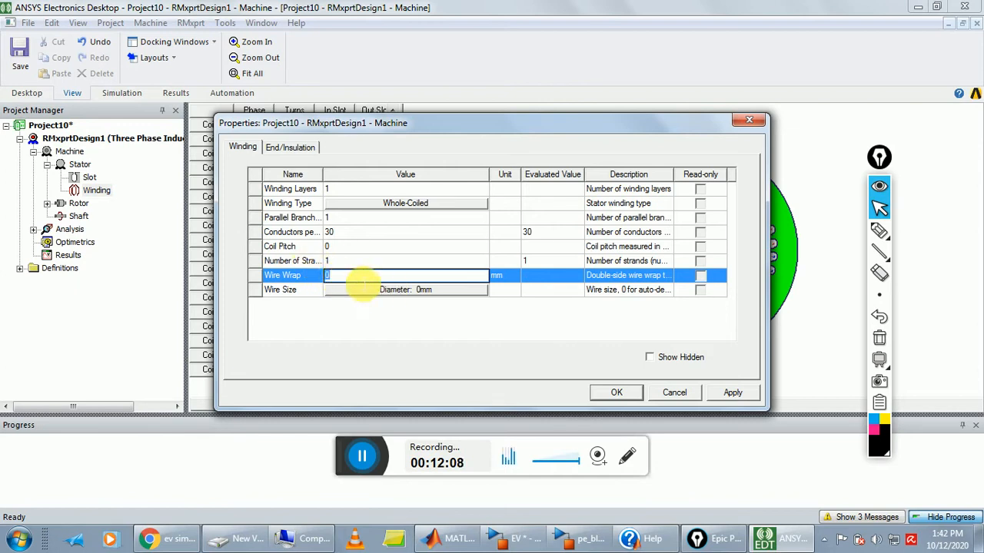
{"action": "left_click", "coordinate": [407, 298]}
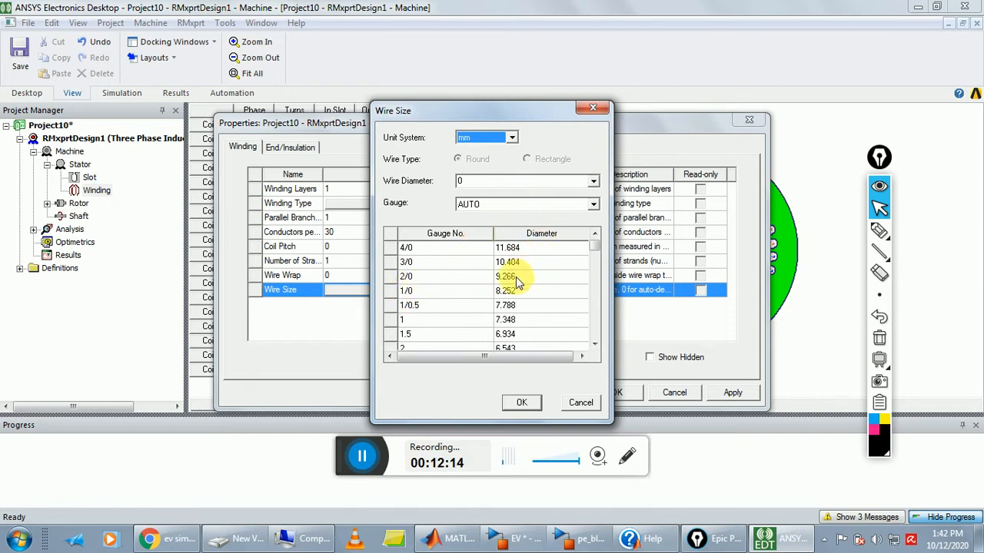
{"action": "left_click", "coordinate": [442, 322]}
{"action": "scroll", "coordinate": [439, 312], "scroll_direction": "down", "scroll_amount": 20}
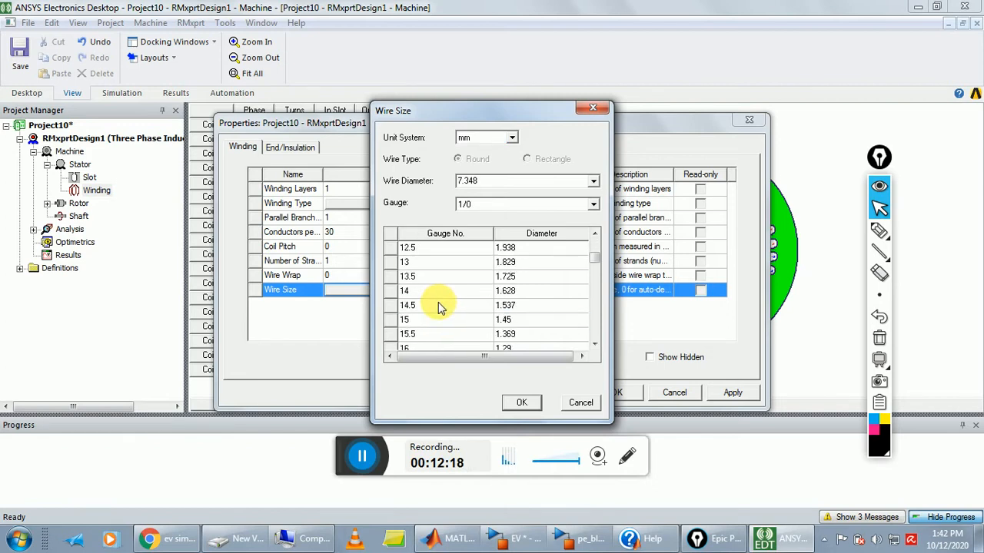
{"action": "scroll", "coordinate": [436, 304], "scroll_direction": "up", "scroll_amount": 7}
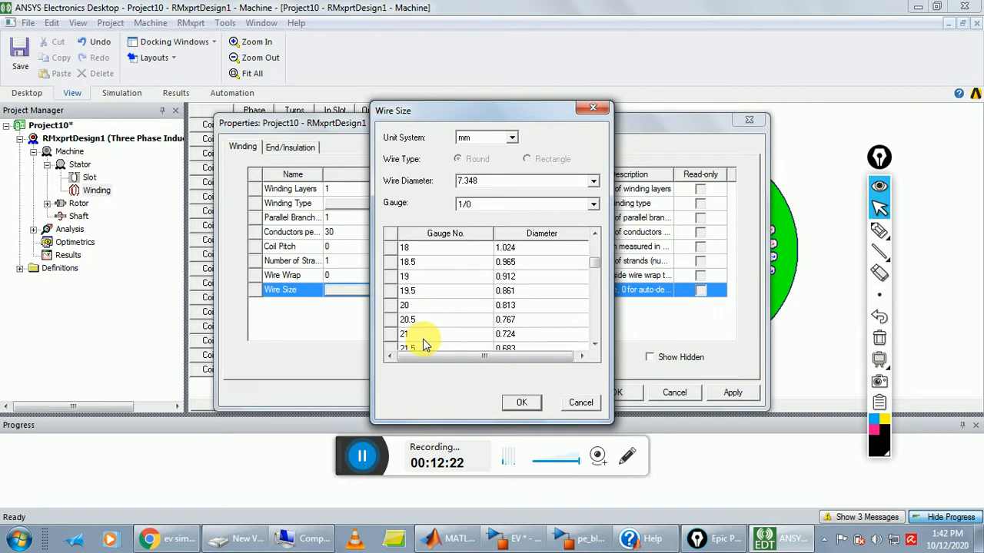
{"action": "left_click", "coordinate": [425, 346]}
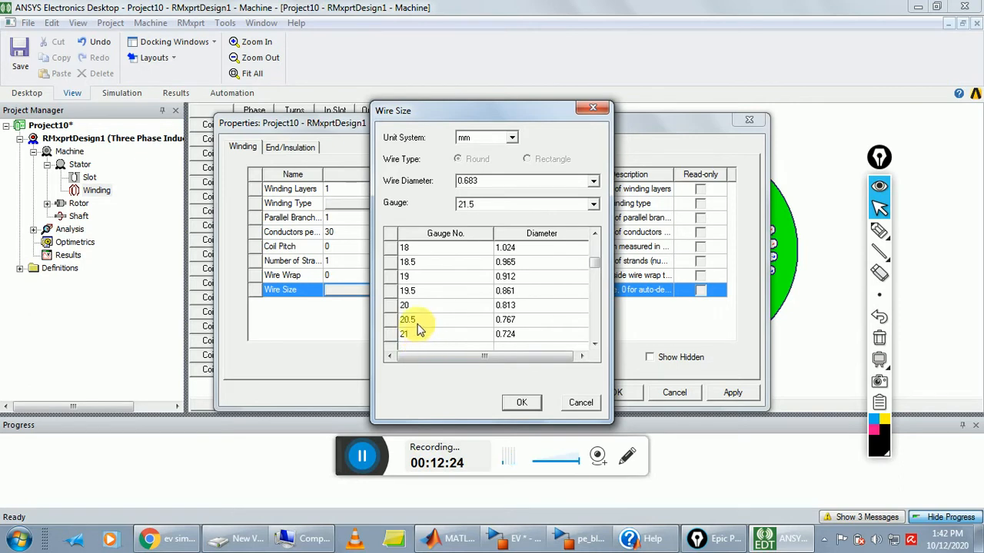
{"action": "left_click", "coordinate": [419, 321]}
{"action": "left_click", "coordinate": [426, 346]}
{"action": "scroll", "coordinate": [462, 331], "scroll_direction": "down", "scroll_amount": 3}
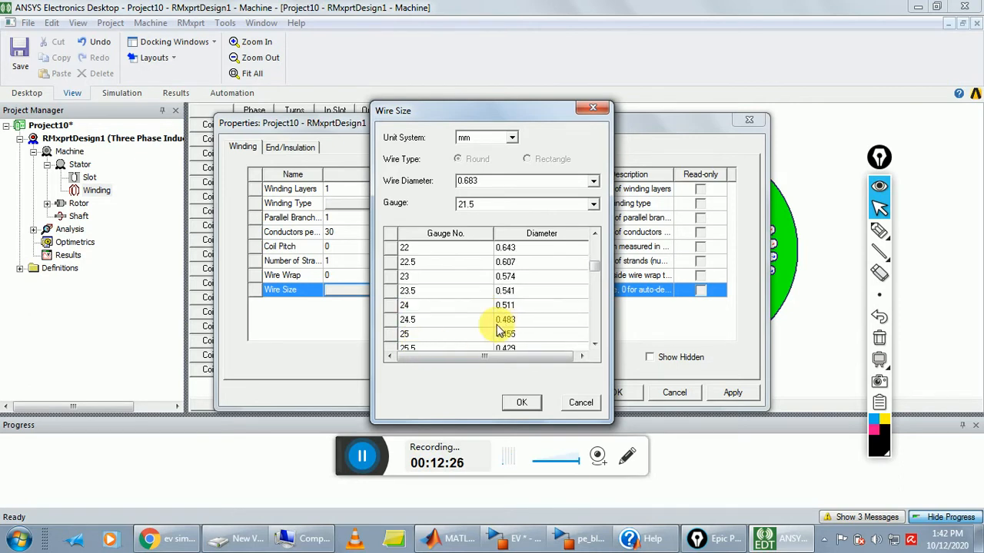
{"action": "scroll", "coordinate": [422, 275], "scroll_direction": "up", "scroll_amount": 2}
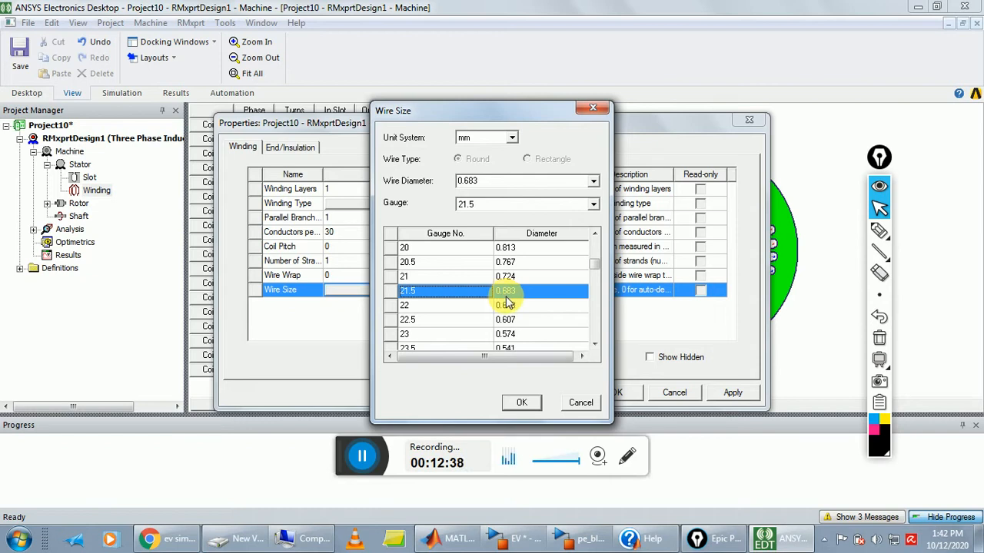
{"action": "left_click", "coordinate": [523, 403]}
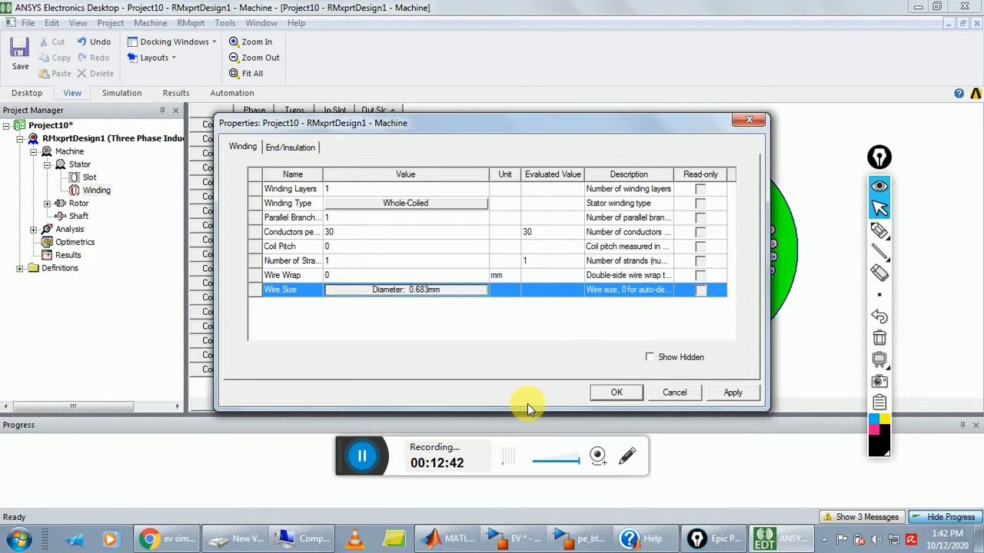
Enable Input Half-turn Length in the stator winding's end and insulation data and set the end extension to 0 mm.
{"action": "left_click", "coordinate": [292, 153]}
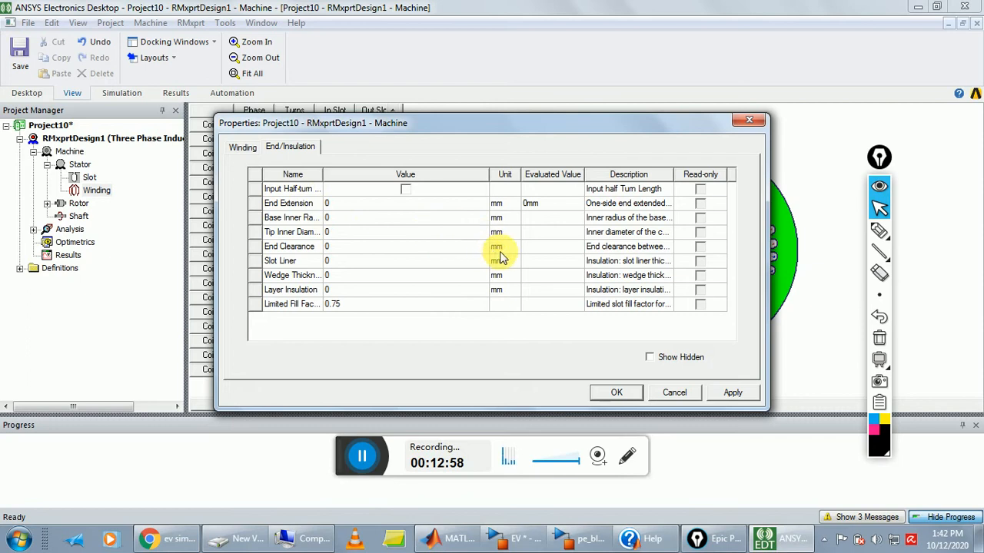
{"action": "left_click", "coordinate": [405, 190]}
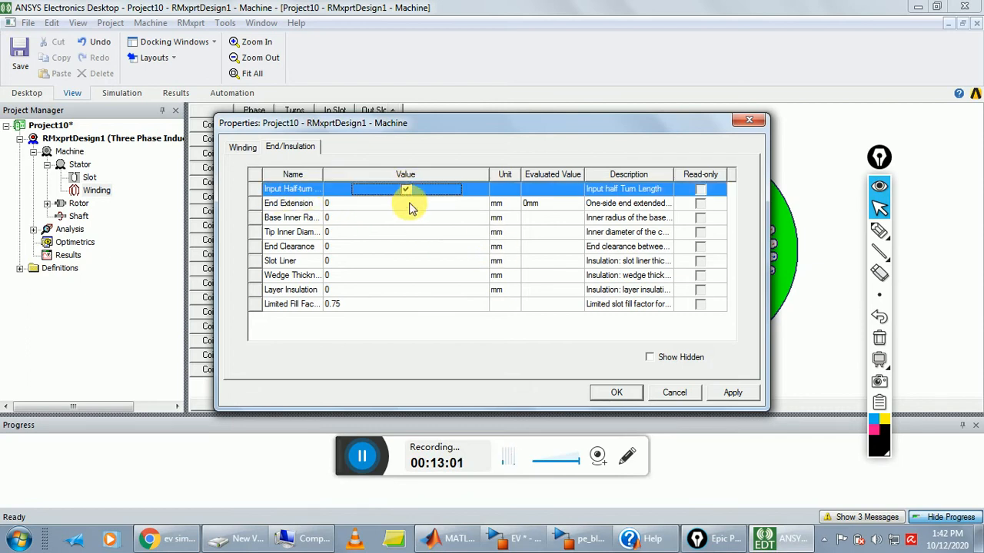
{"action": "left_click", "coordinate": [331, 205]}
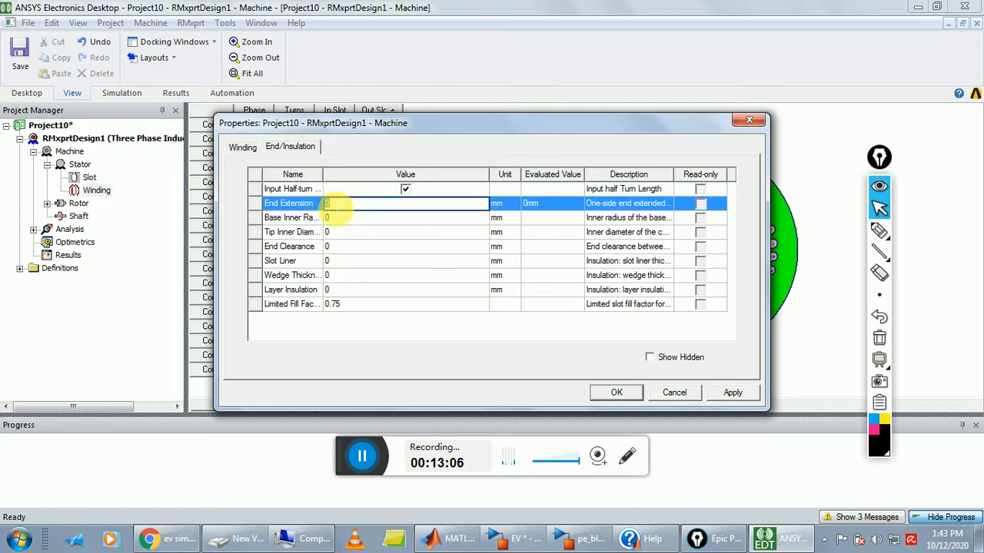
{"action": "type", "text": "10"}
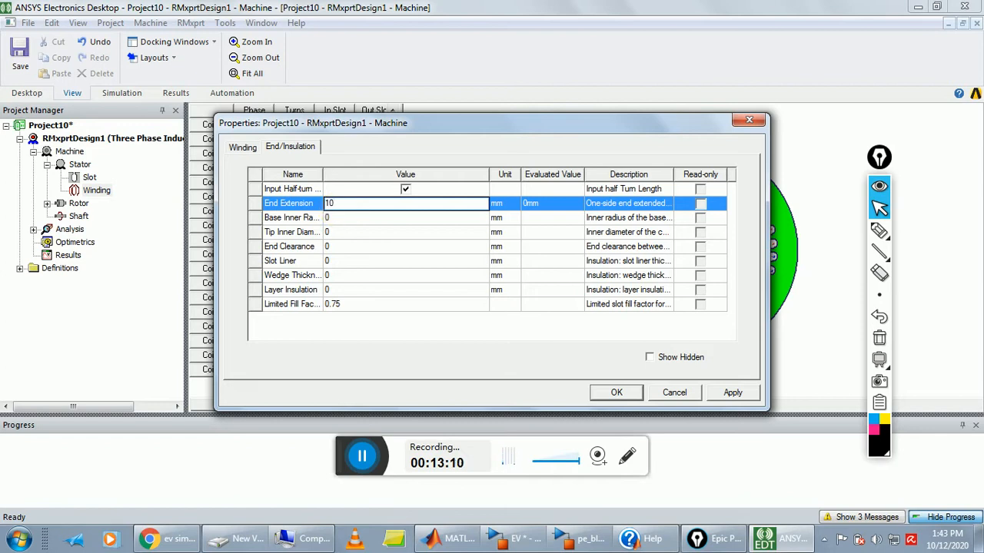
{"action": "left_click", "coordinate": [332, 218]}
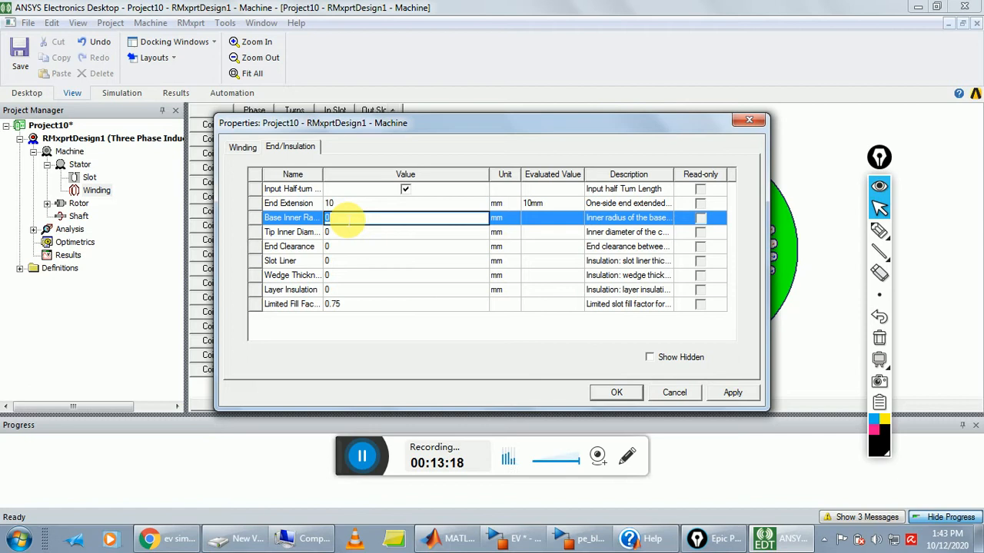
{"action": "left_click", "coordinate": [342, 204]}
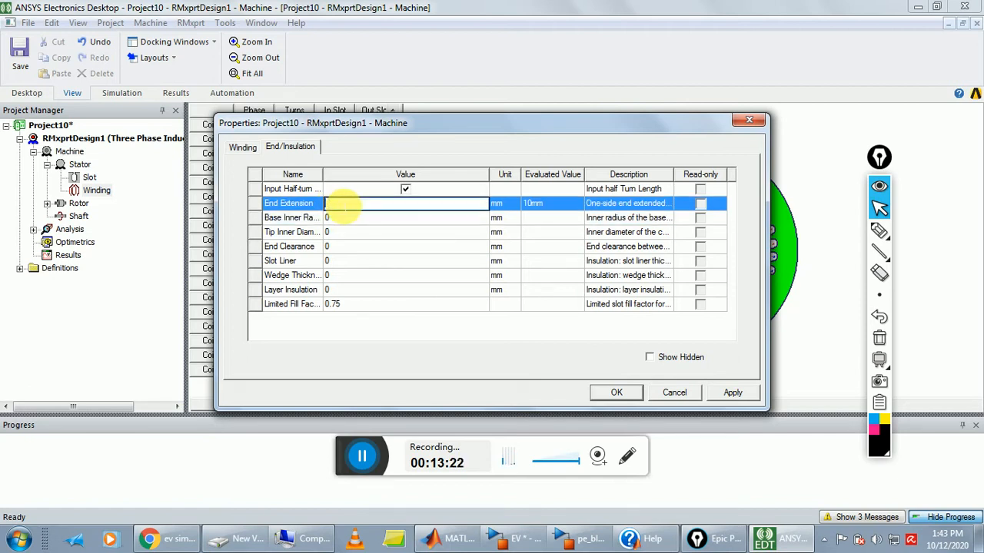
{"action": "type", "text": "0"}
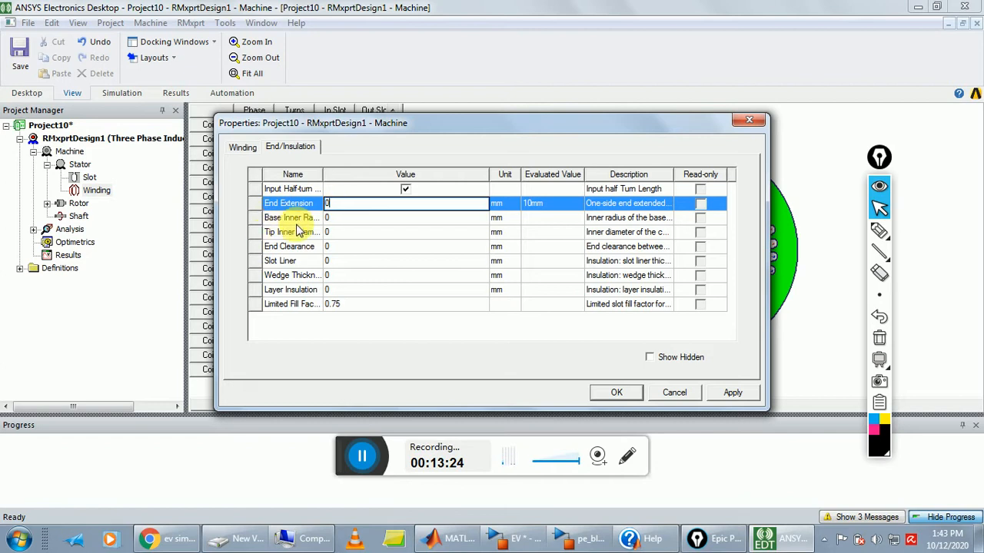
Set the stator winding's base inner radius to 10 mm, tip inner diameter to 2 mm and end clearance to 1 mm.
{"action": "left_click", "coordinate": [338, 219]}
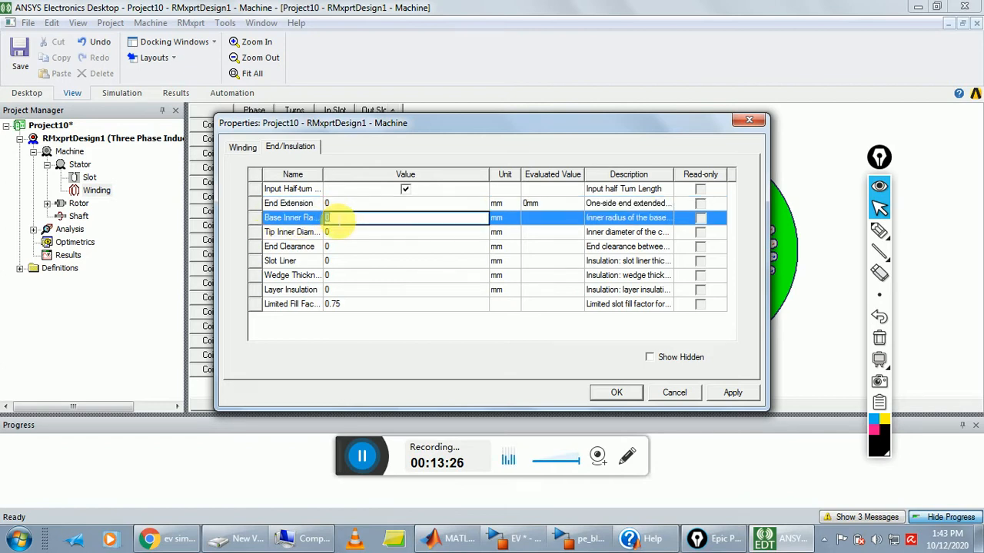
{"action": "type", "text": "1"}
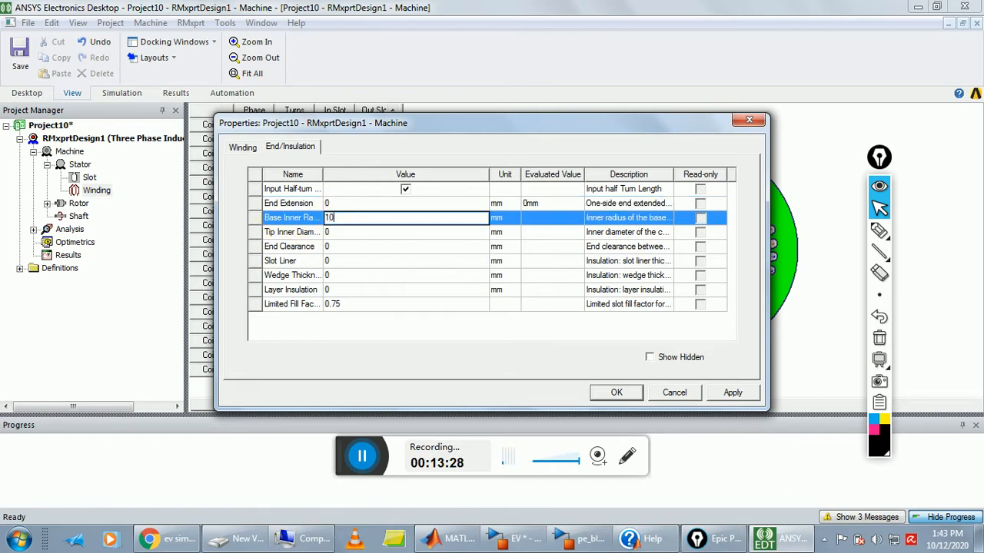
{"action": "left_click", "coordinate": [328, 233]}
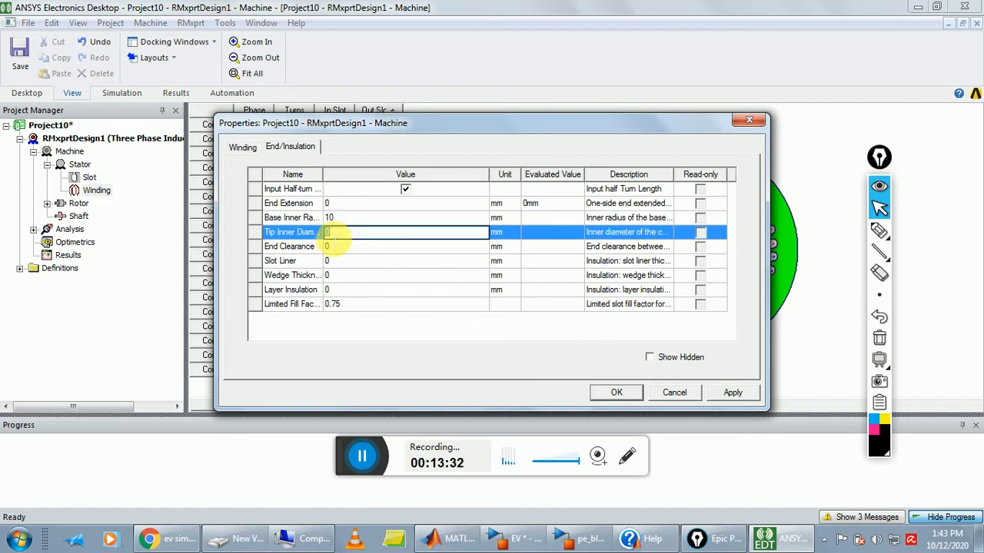
{"action": "type", "text": "2"}
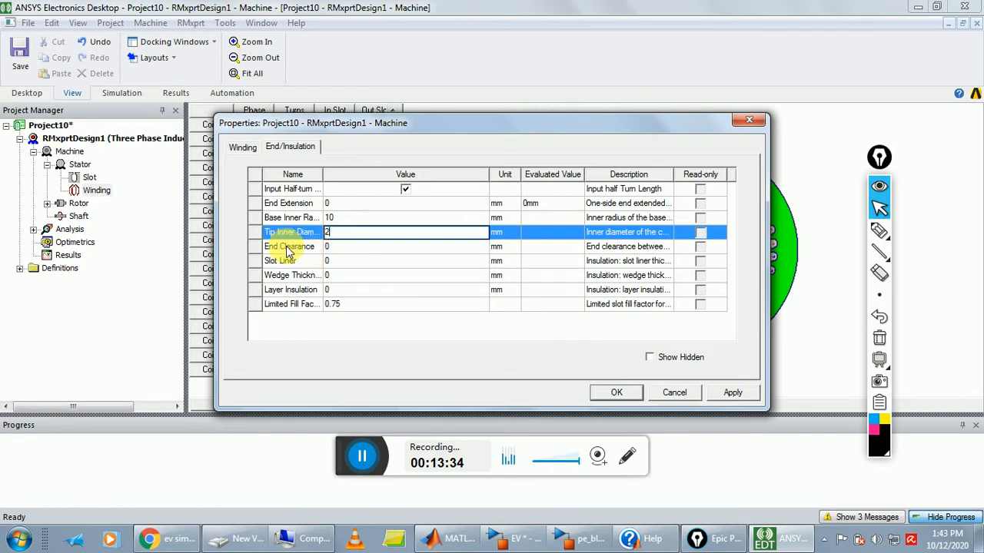
{"action": "left_click", "coordinate": [331, 247]}
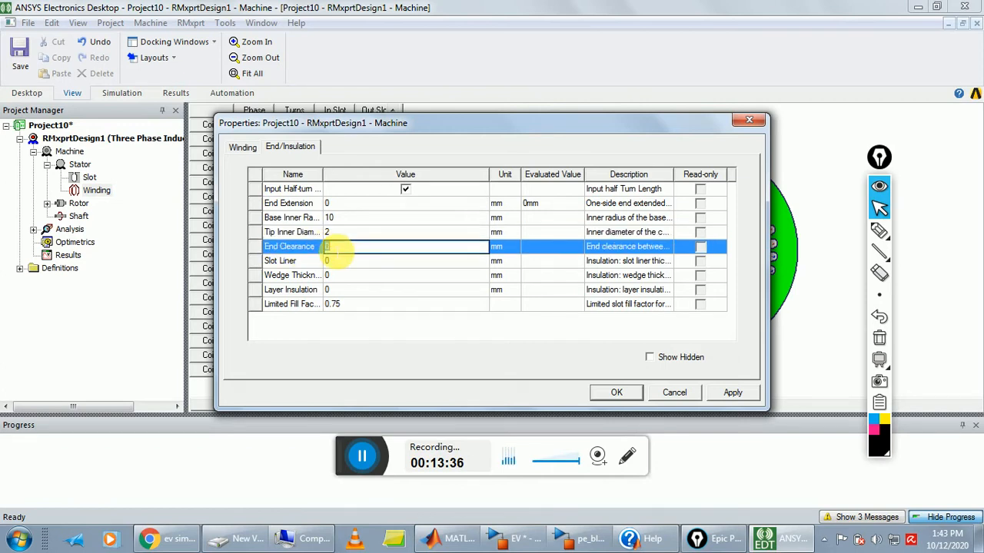
{"action": "type", "text": "1"}
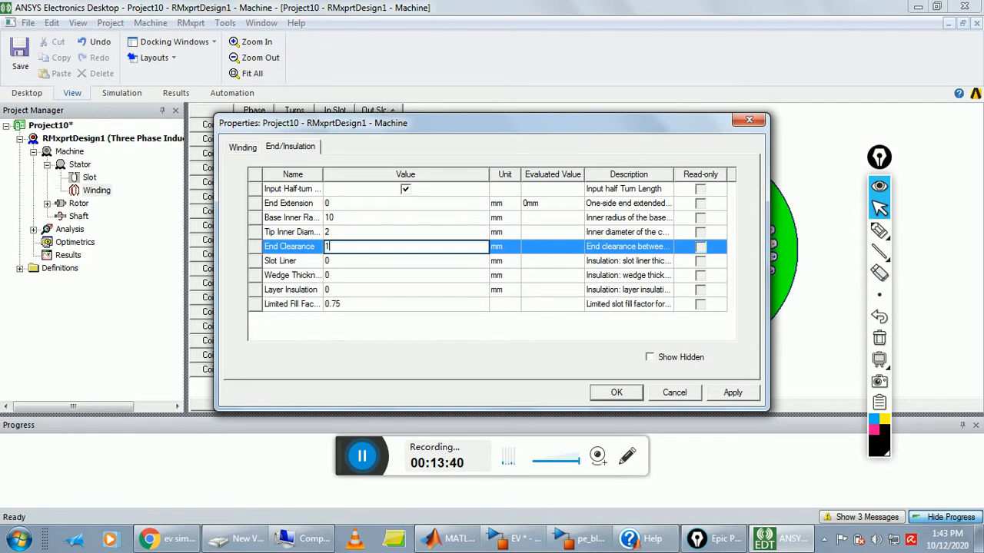
Set the stator winding's slot liner and wedge thickness to 1 mm each and accept the winding properties.
{"action": "left_click", "coordinate": [337, 262]}
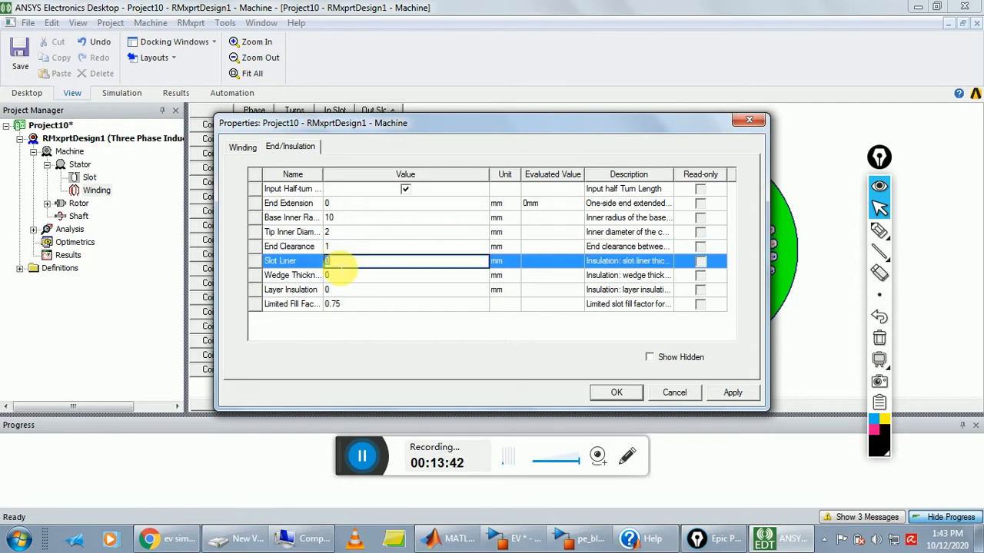
{"action": "type", "text": "1"}
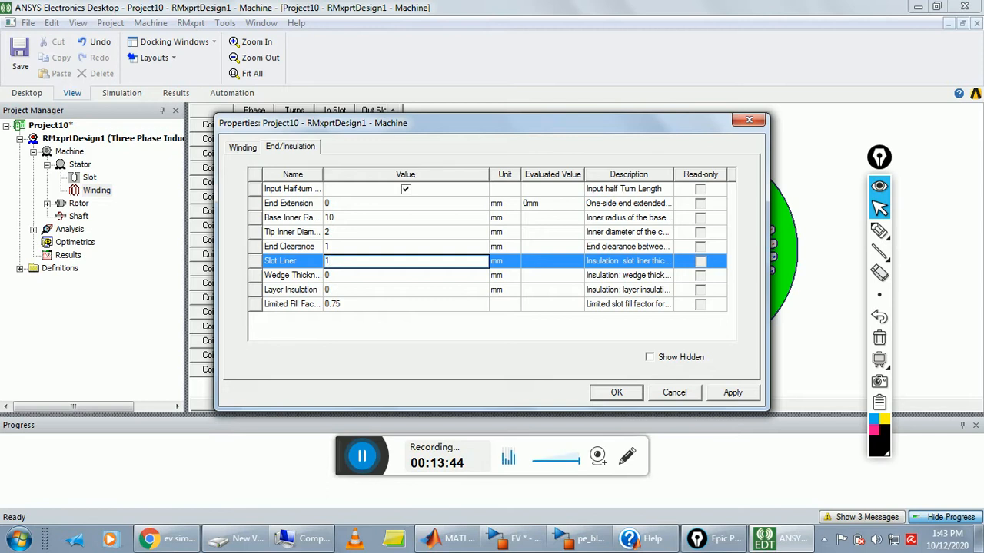
{"action": "left_click", "coordinate": [338, 278]}
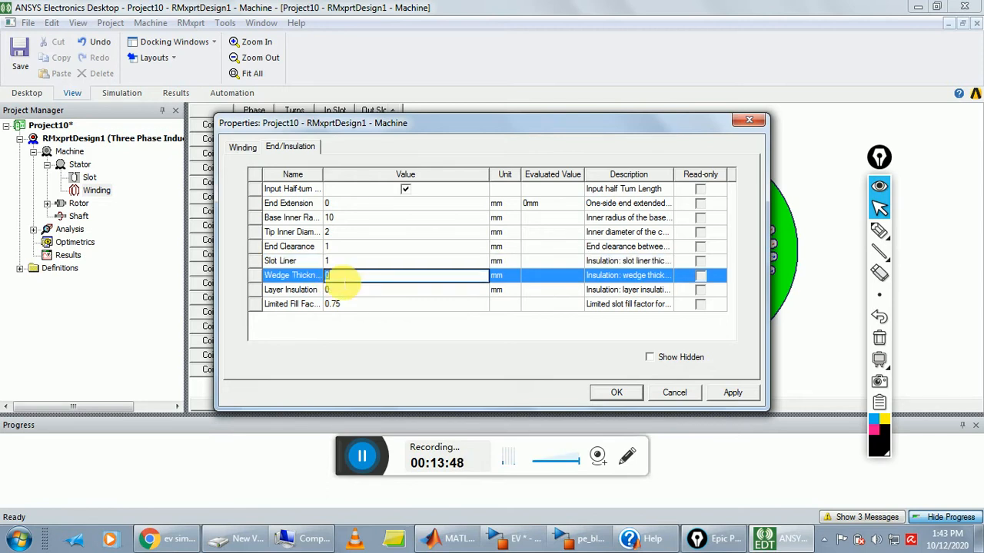
{"action": "type", "text": "1"}
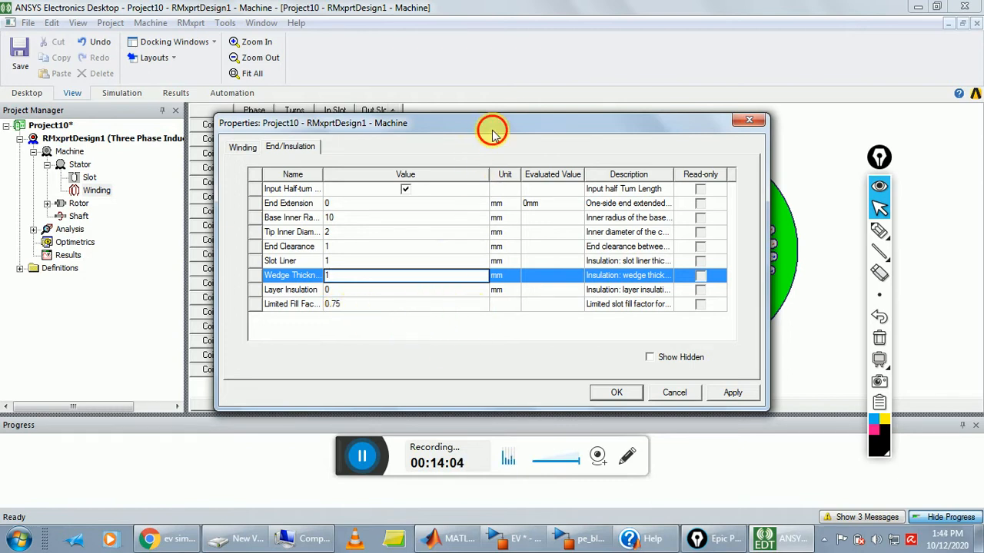
{"action": "left_click_drag", "start_coordinate": [494, 129], "coordinate": [550, 99]}
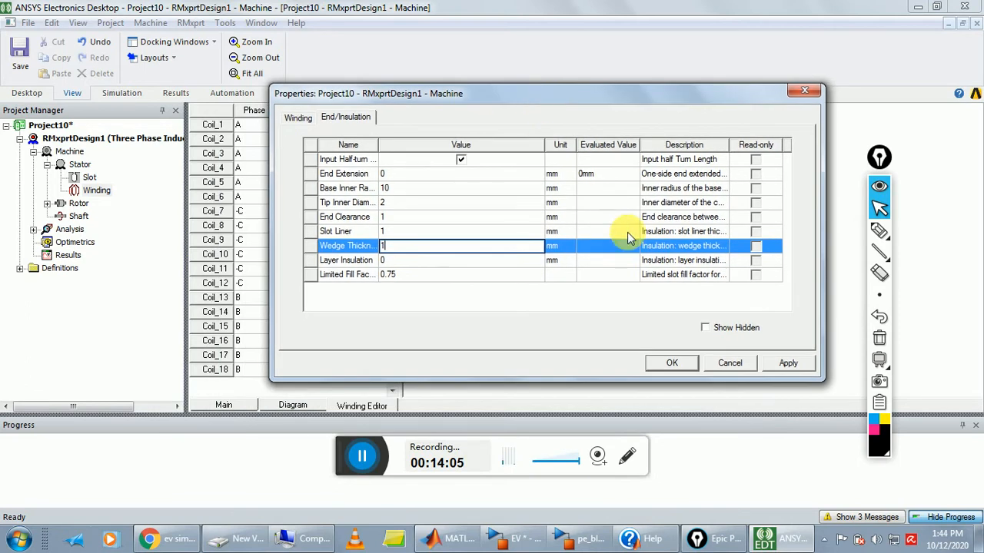
{"action": "left_click", "coordinate": [665, 363]}
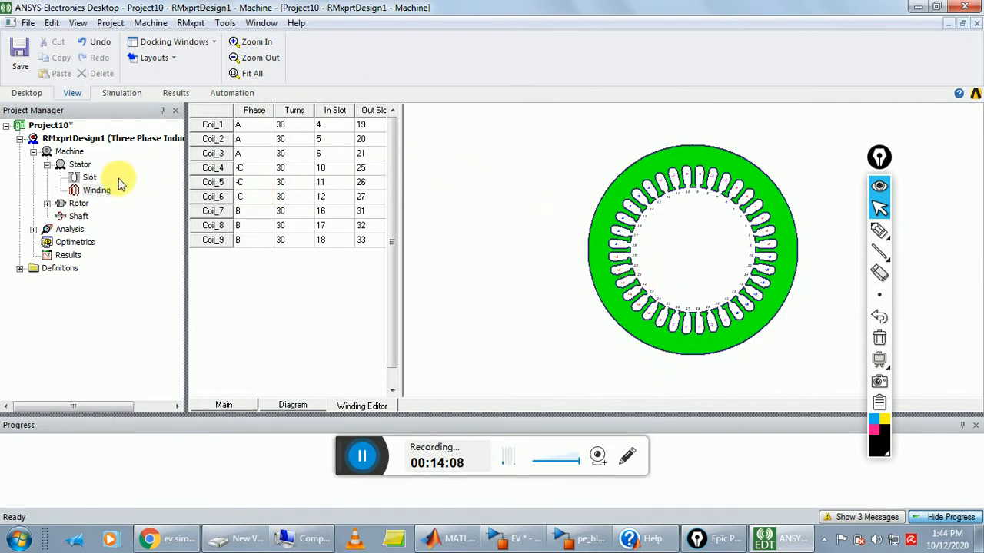
Review the stator's slot geometry and its winding coil layout.
{"action": "left_click", "coordinate": [98, 189]}
{"action": "left_click", "coordinate": [88, 177]}
{"action": "left_click", "coordinate": [80, 166]}
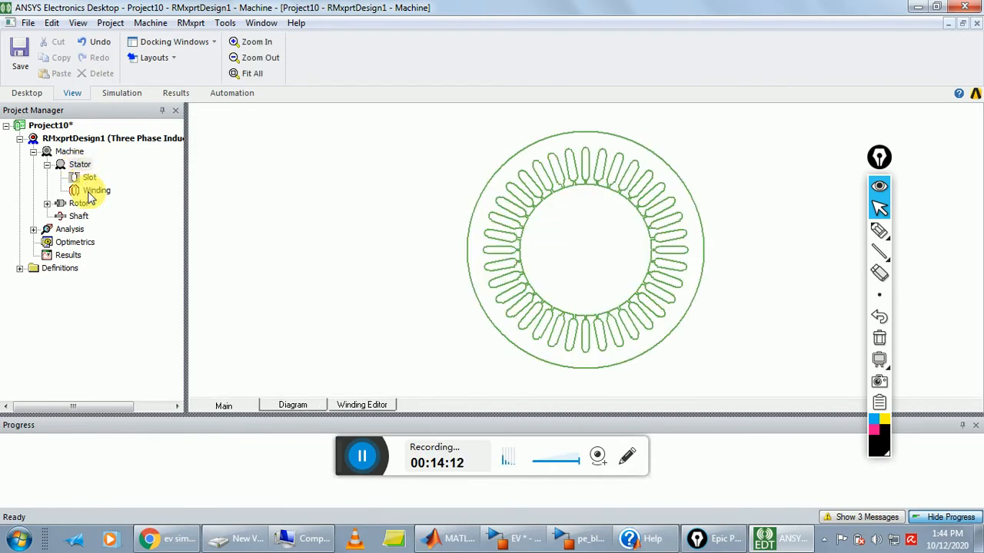
{"action": "left_click", "coordinate": [96, 190]}
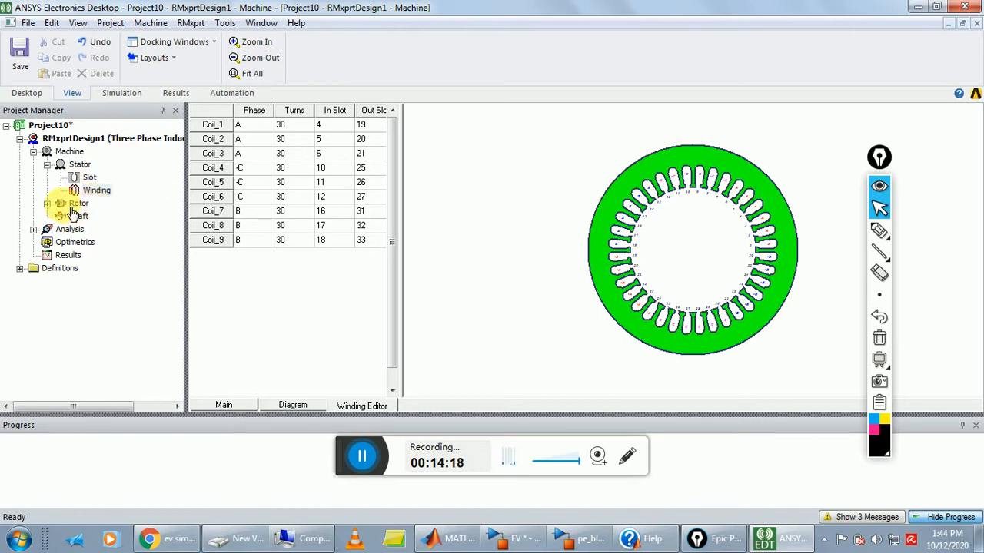
Expand the rotor, open its properties and set the number of rotor slots to 28.
{"action": "left_click", "coordinate": [47, 203]}
{"action": "double_click", "coordinate": [73, 204]}
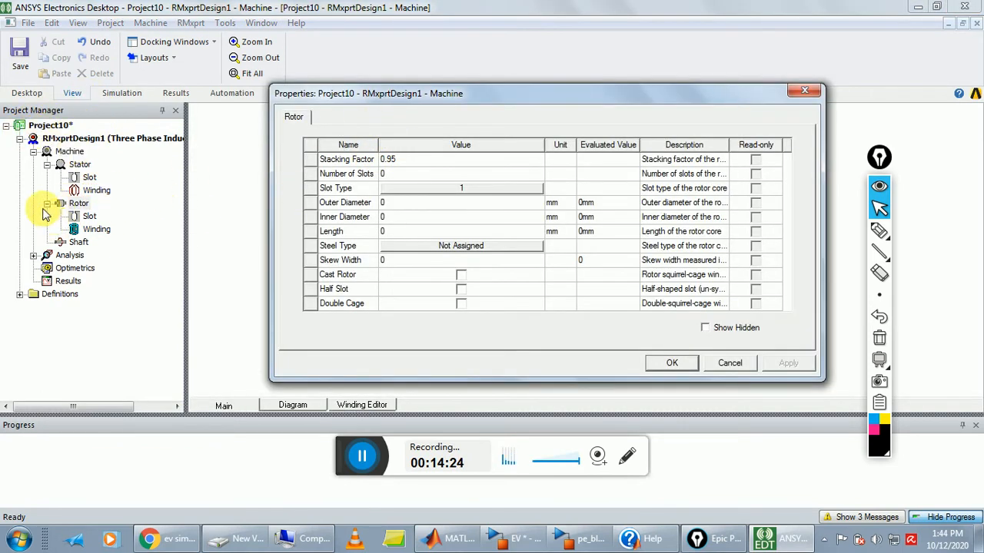
{"action": "left_click", "coordinate": [71, 206]}
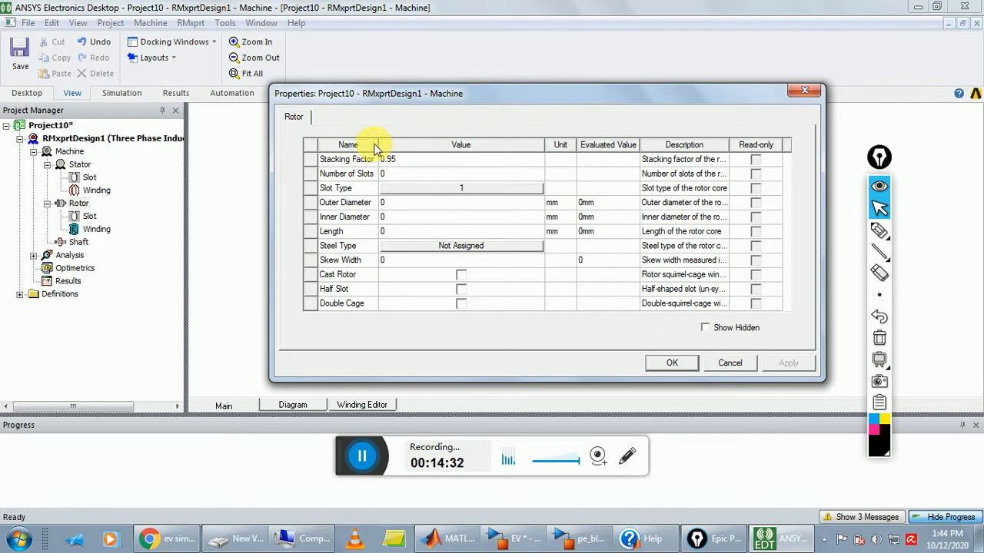
{"action": "left_click", "coordinate": [390, 179]}
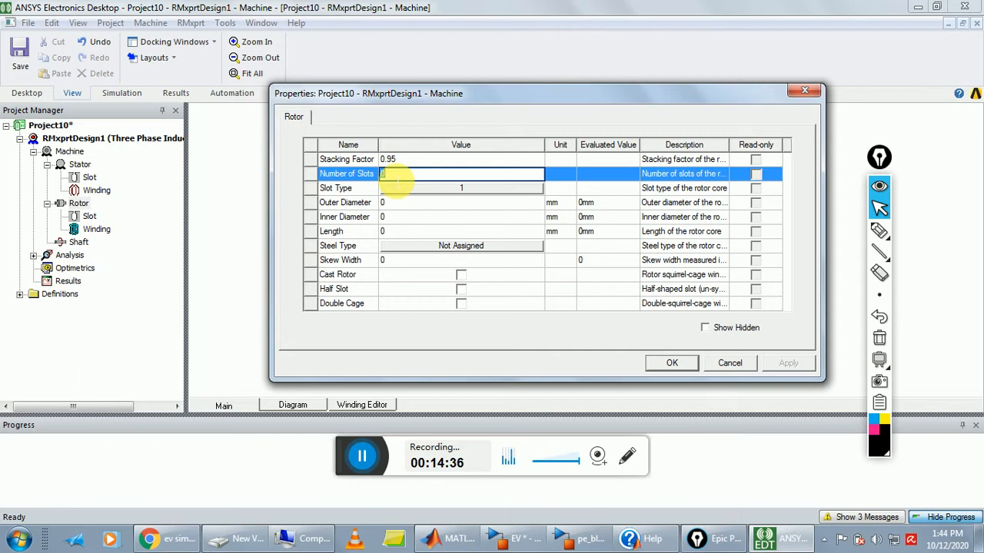
{"action": "type", "text": "28"}
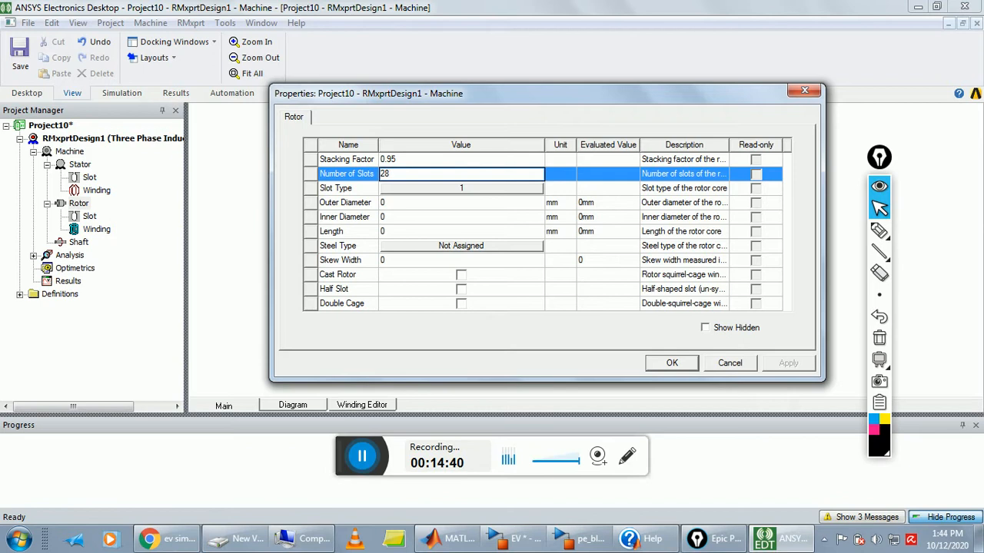
Open the rotor's slot type selection and accept slot type 1.
{"action": "left_click", "coordinate": [447, 190]}
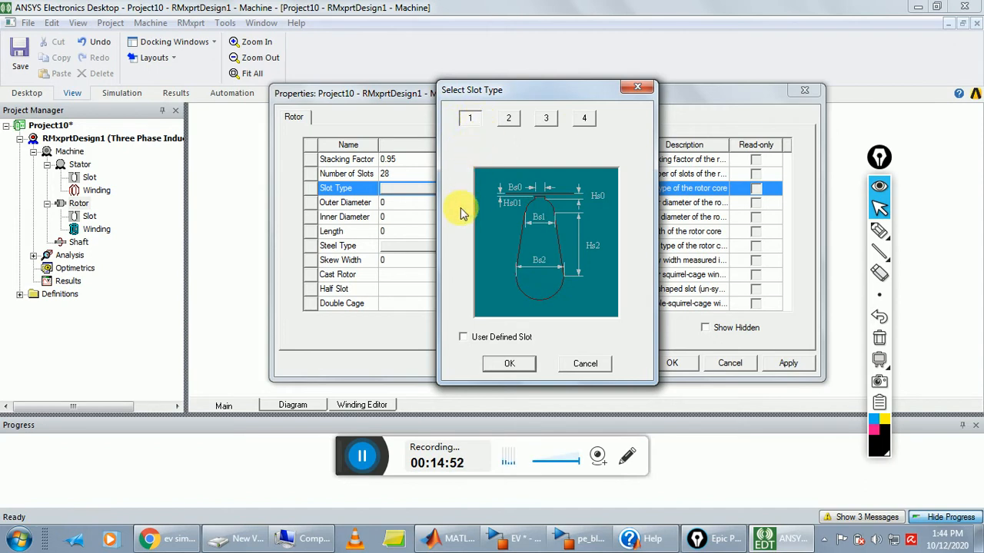
{"action": "left_click_drag", "start_coordinate": [487, 89], "coordinate": [577, 94]}
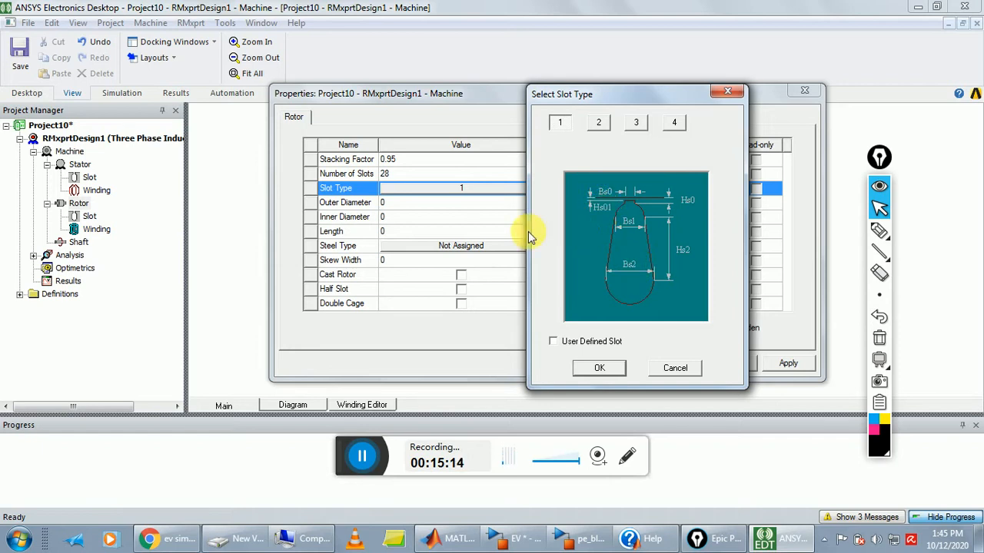
{"action": "left_click", "coordinate": [600, 367]}
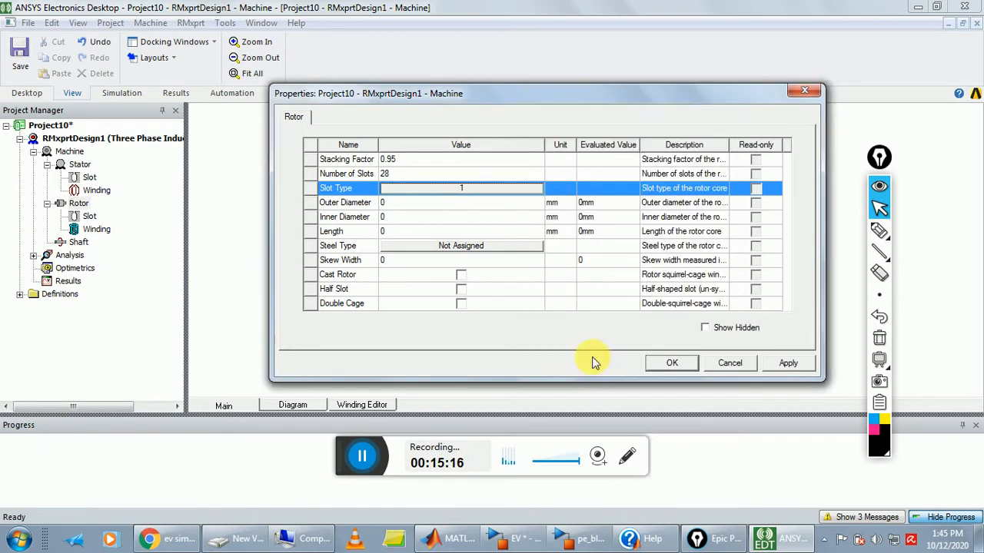
Set the rotor's outer diameter to 76 mm, inner diameter to 32 mm and length to 250 mm.
{"action": "left_click", "coordinate": [397, 205]}
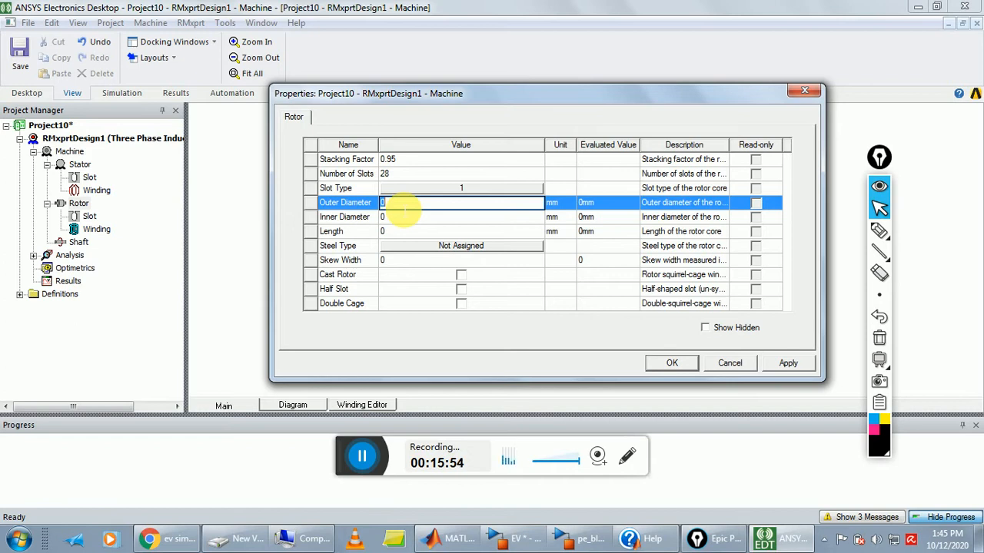
{"action": "type", "text": "76"}
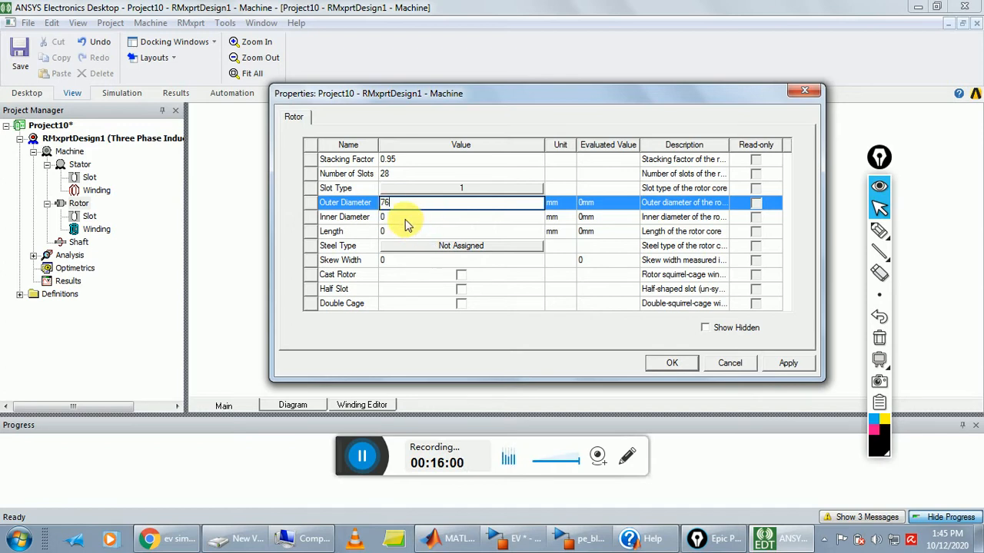
{"action": "left_click", "coordinate": [412, 218]}
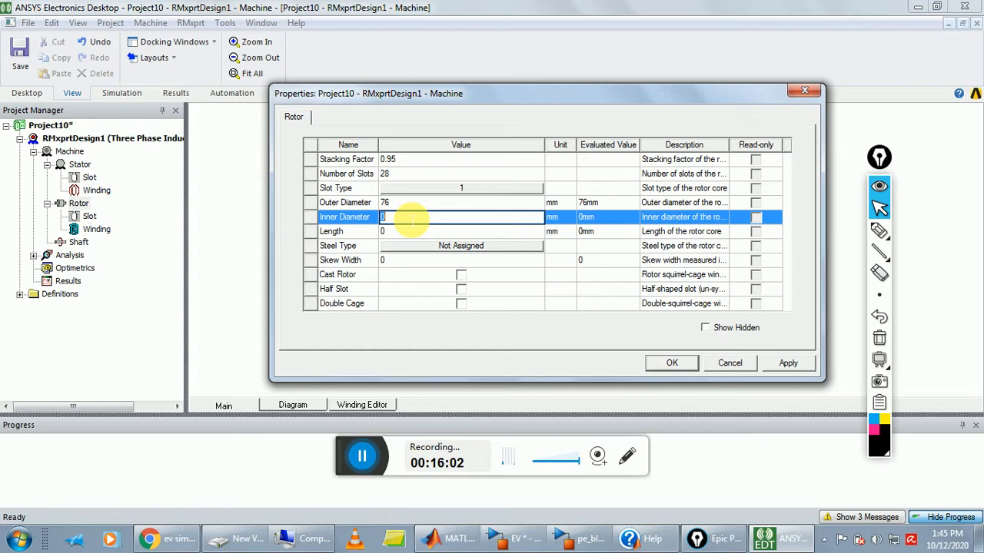
{"action": "type", "text": "32"}
{"action": "left_click", "coordinate": [399, 233]}
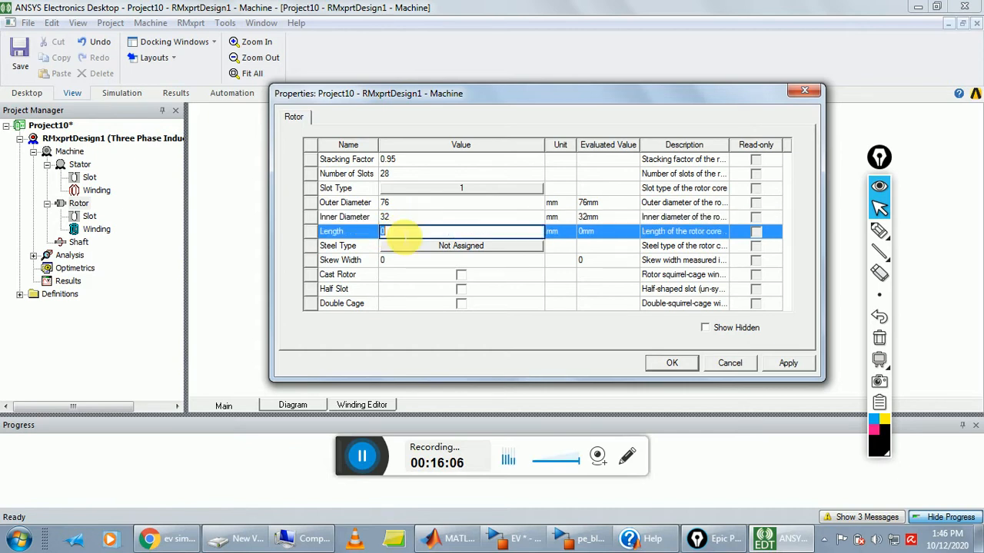
{"action": "type", "text": "2"}
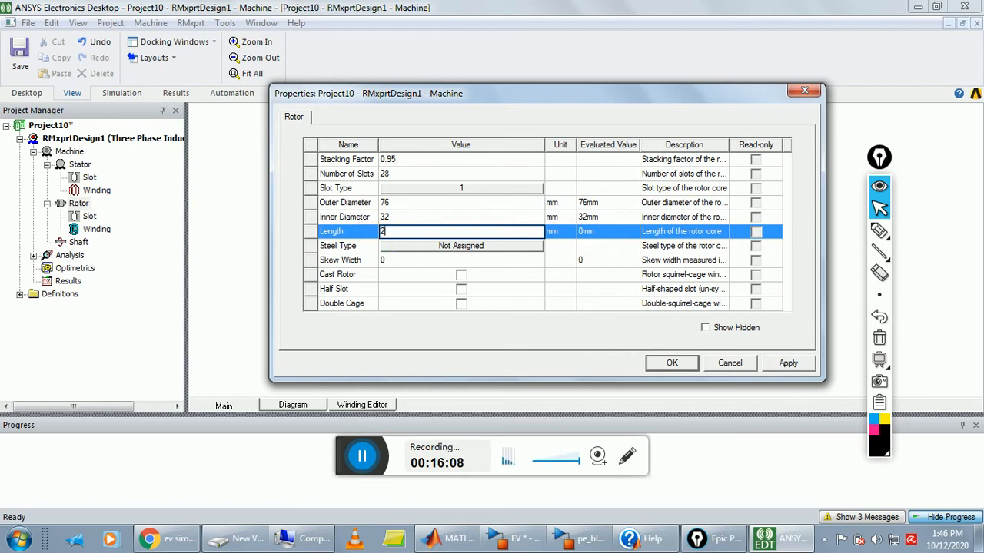
{"action": "type", "text": "50"}
Find the steel D21_50 in the material library and assign it as the rotor's steel type.
{"action": "left_click", "coordinate": [432, 254]}
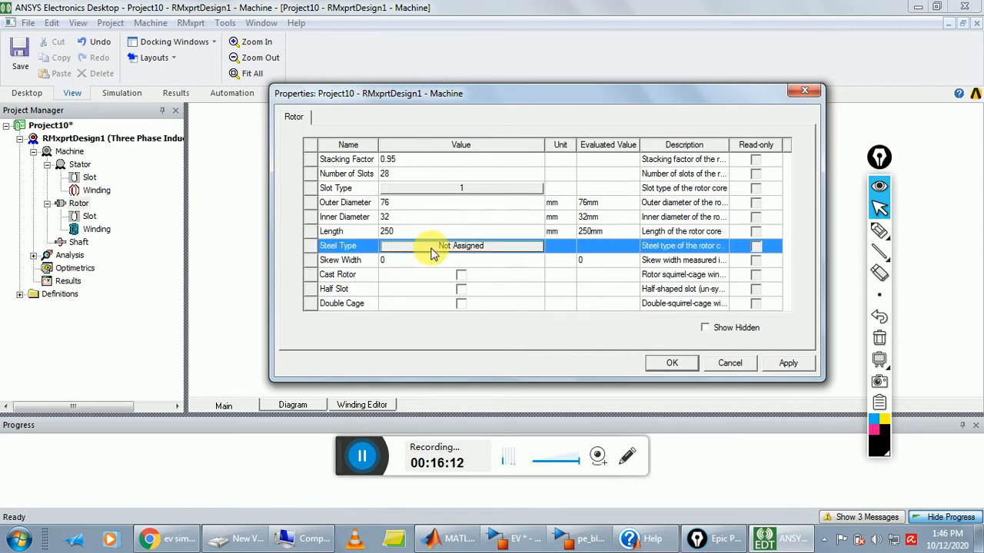
{"action": "left_click", "coordinate": [432, 254]}
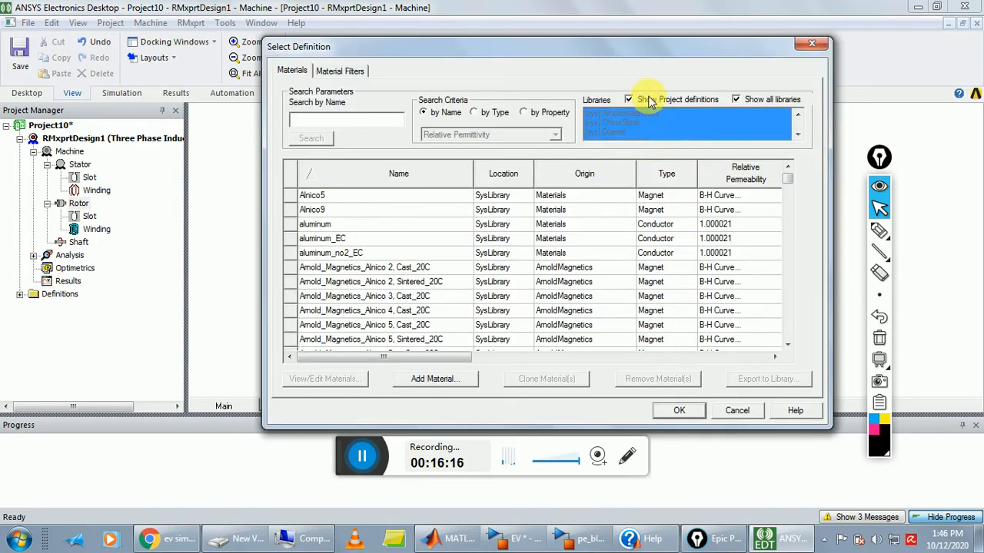
{"action": "type", "text": "d"}
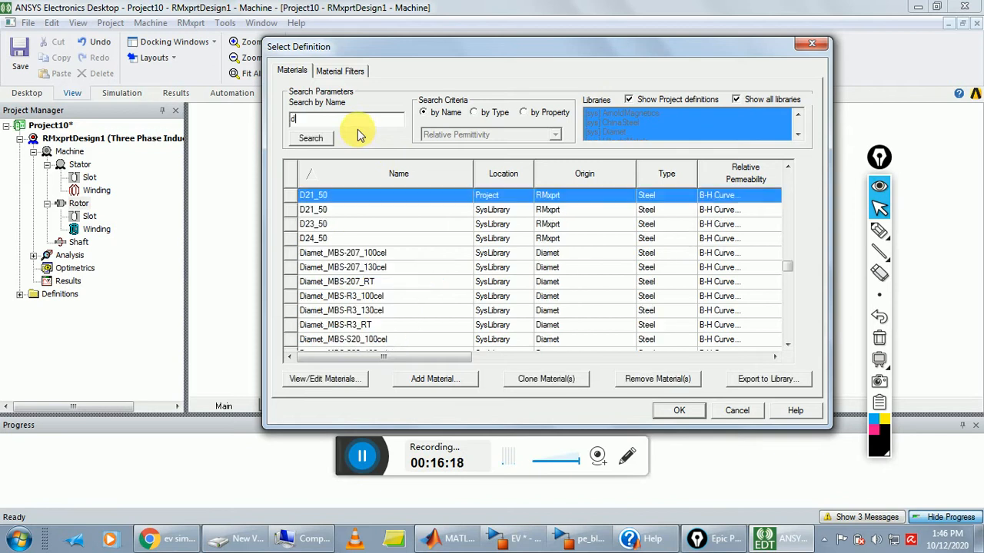
{"action": "type", "text": "21"}
{"action": "double_click", "coordinate": [347, 193]}
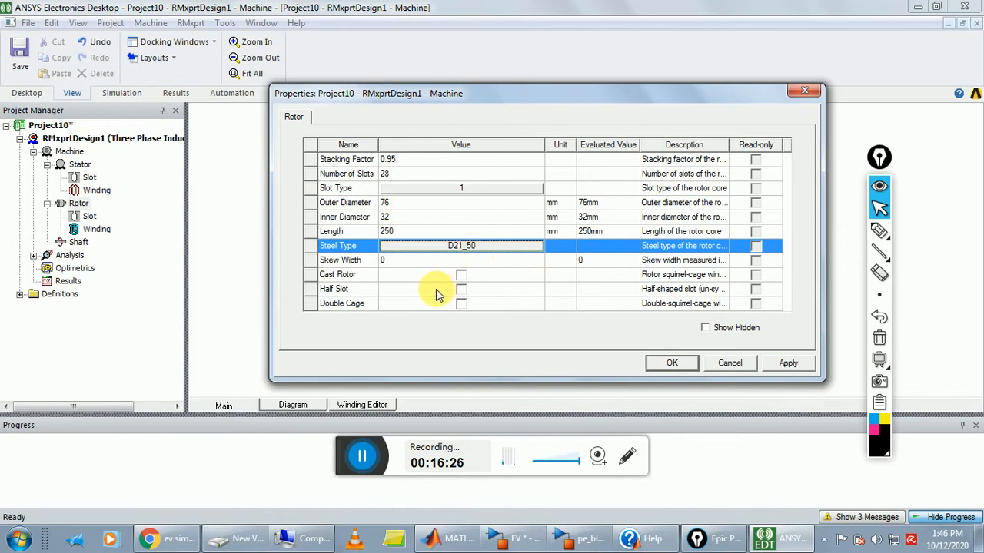
Set the rotor's skew width to 1, enable Cast Rotor and accept the rotor properties.
{"action": "left_click", "coordinate": [383, 261]}
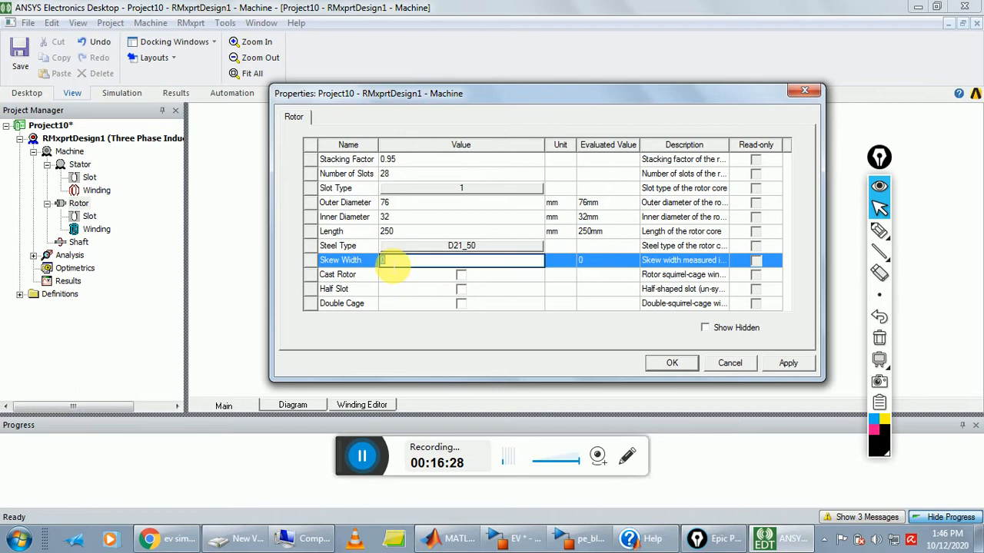
{"action": "type", "text": "1"}
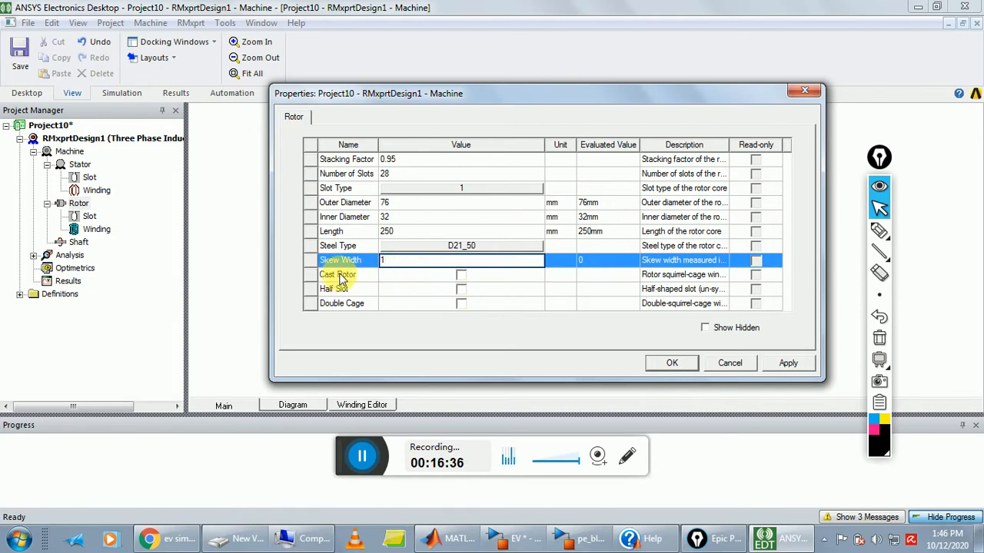
{"action": "left_click", "coordinate": [462, 279]}
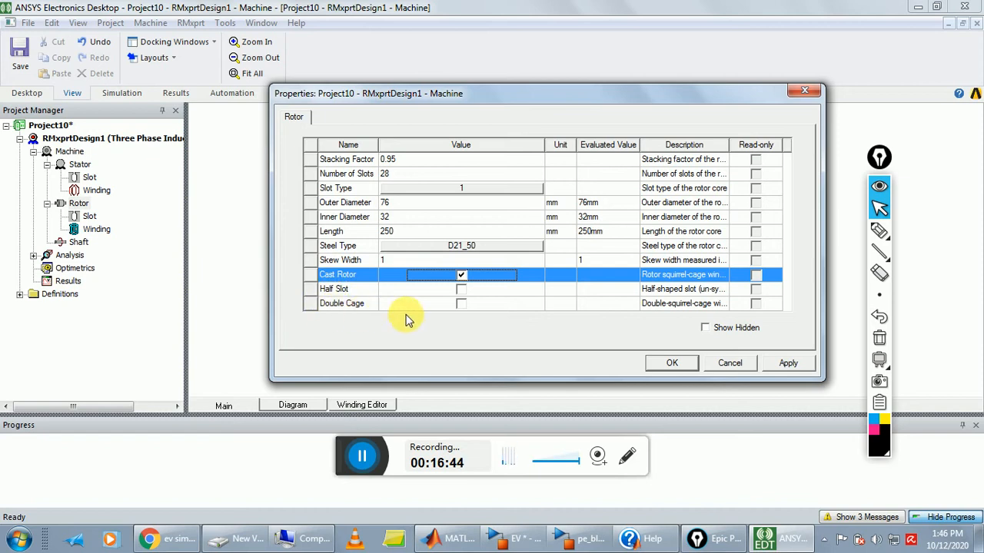
{"action": "left_click", "coordinate": [671, 365]}
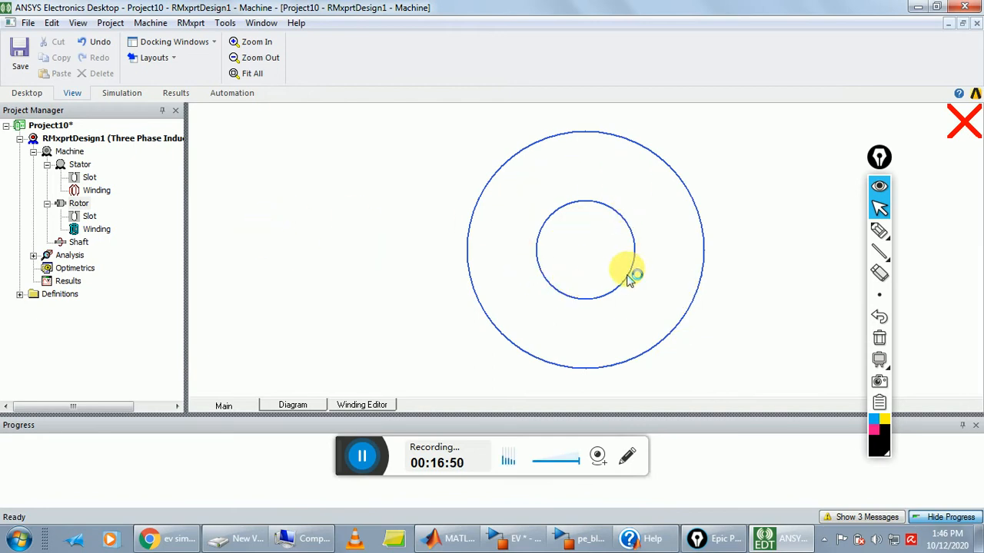
{"action": "left_click", "coordinate": [95, 229]}
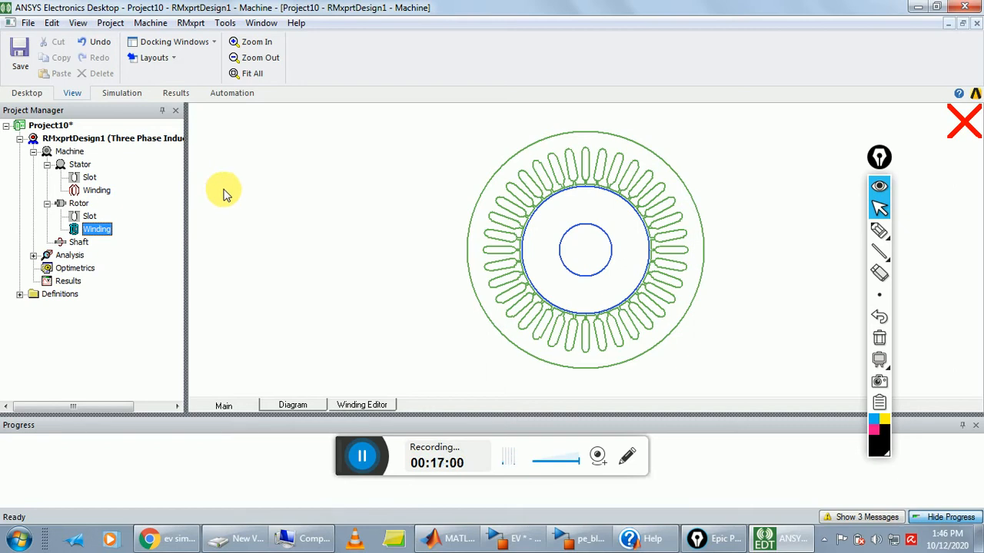
{"action": "double_click", "coordinate": [93, 230]}
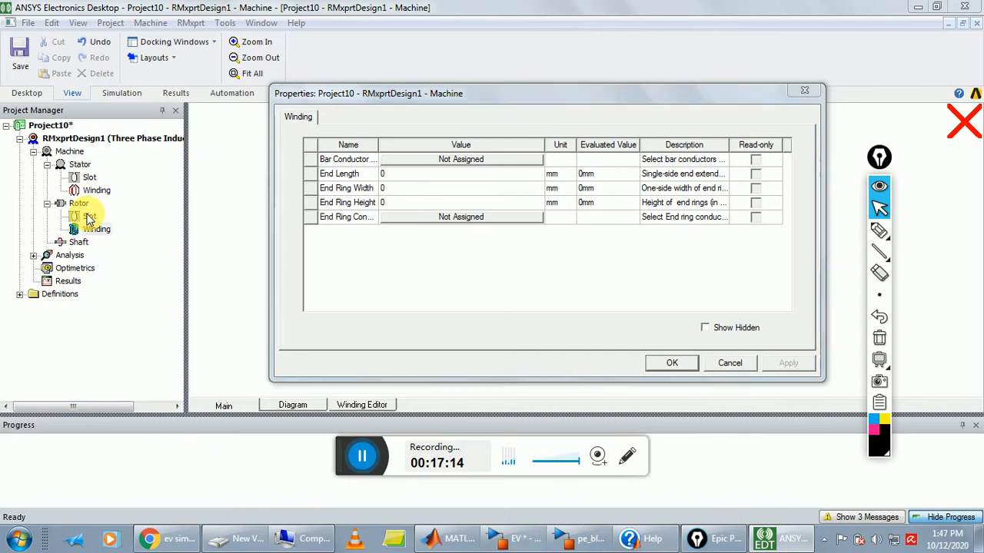
{"action": "left_click", "coordinate": [807, 97]}
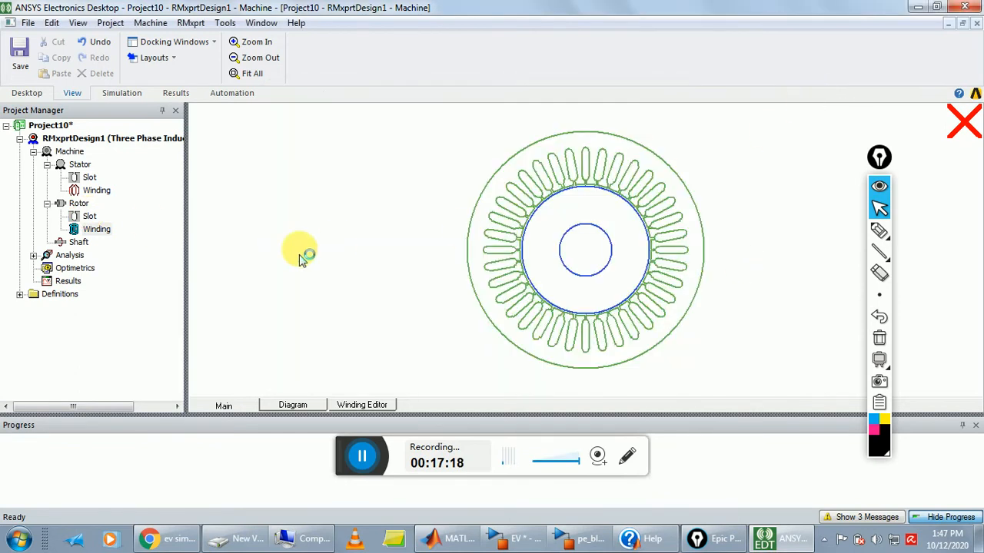
Open the rotor slot properties and set Hs0 to 2 mm, Hs01 to 2 mm and Hs2 to 8 mm.
{"action": "left_click", "coordinate": [89, 217]}
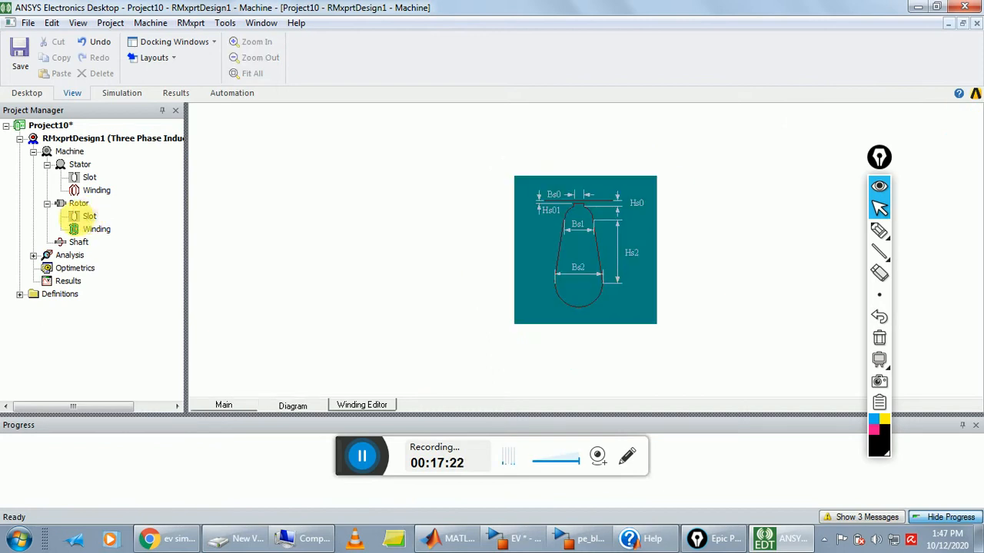
{"action": "double_click", "coordinate": [86, 219]}
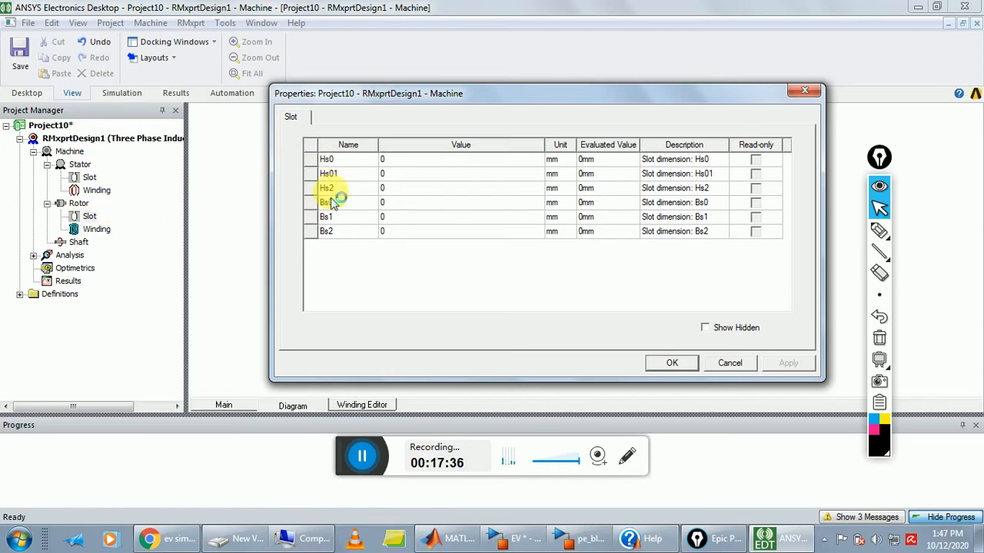
{"action": "left_click", "coordinate": [388, 159]}
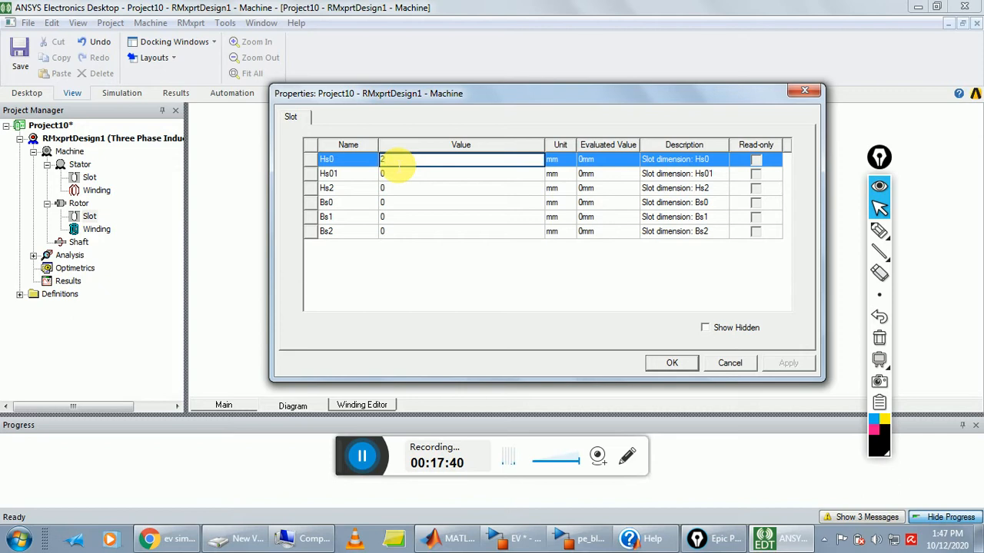
{"action": "type", "text": "2"}
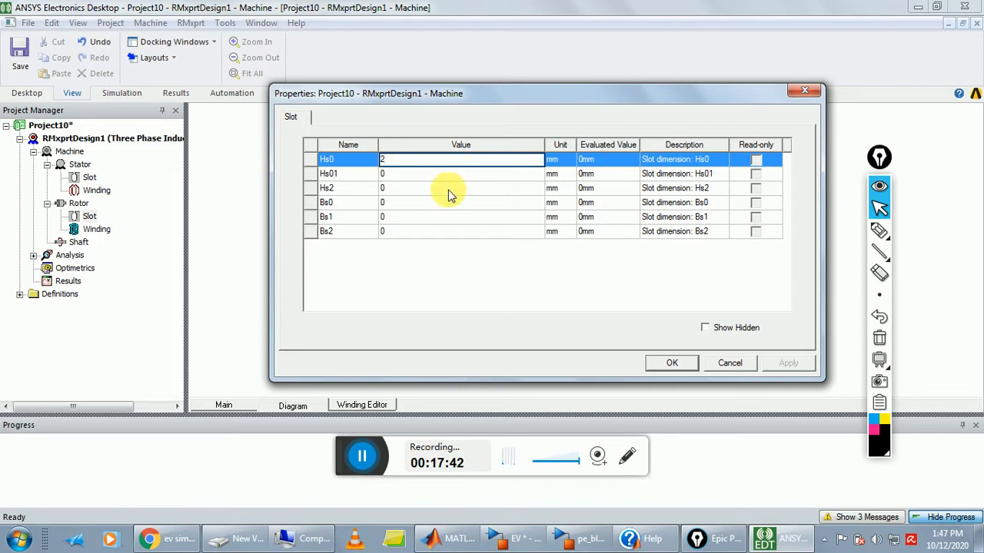
{"action": "left_click", "coordinate": [420, 175]}
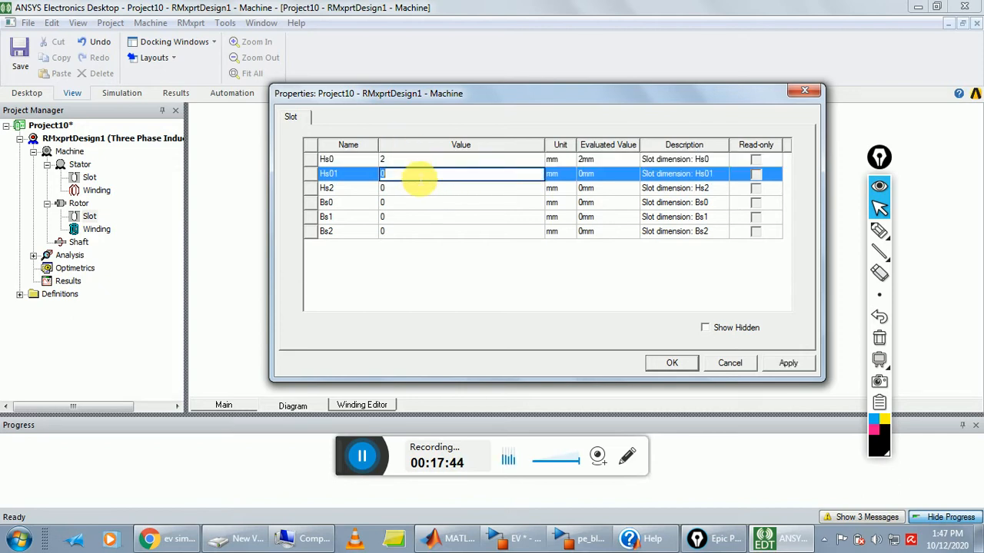
{"action": "type", "text": "2"}
{"action": "left_click", "coordinate": [405, 190]}
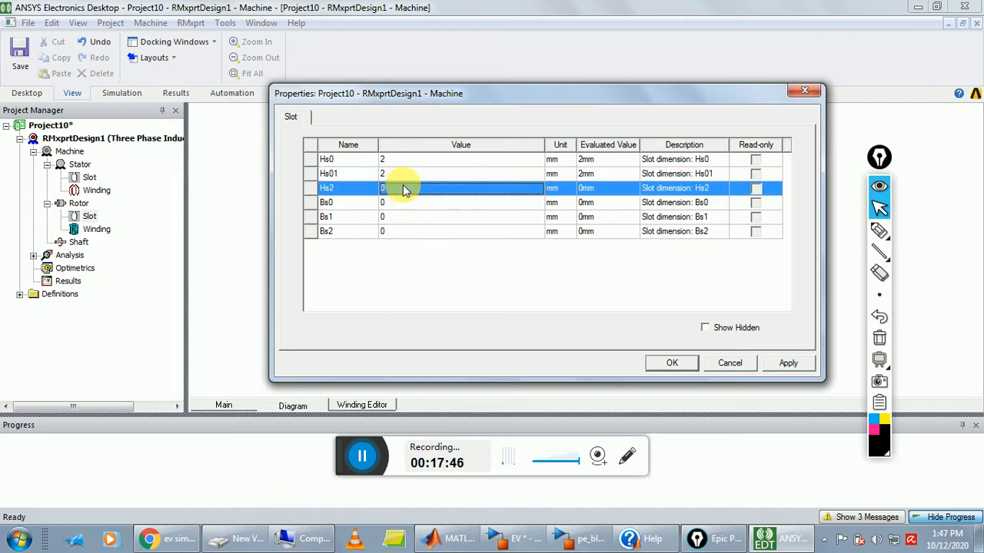
{"action": "type", "text": "8"}
Set the rotor slot's Bs0 to 3 mm, Bs1 to 4 mm and Bs2 to 5 mm, and accept the slot dimensions.
{"action": "left_click", "coordinate": [398, 203]}
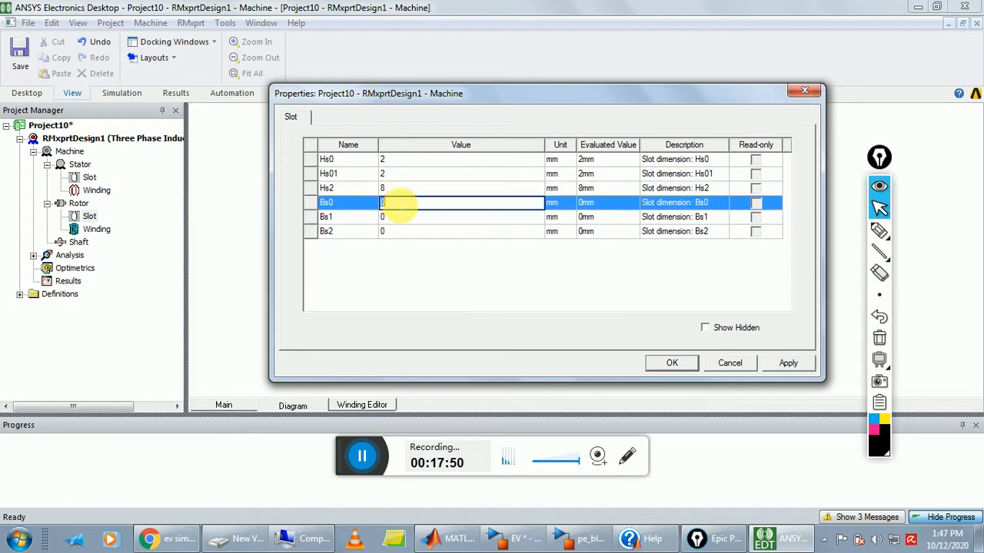
{"action": "type", "text": "3"}
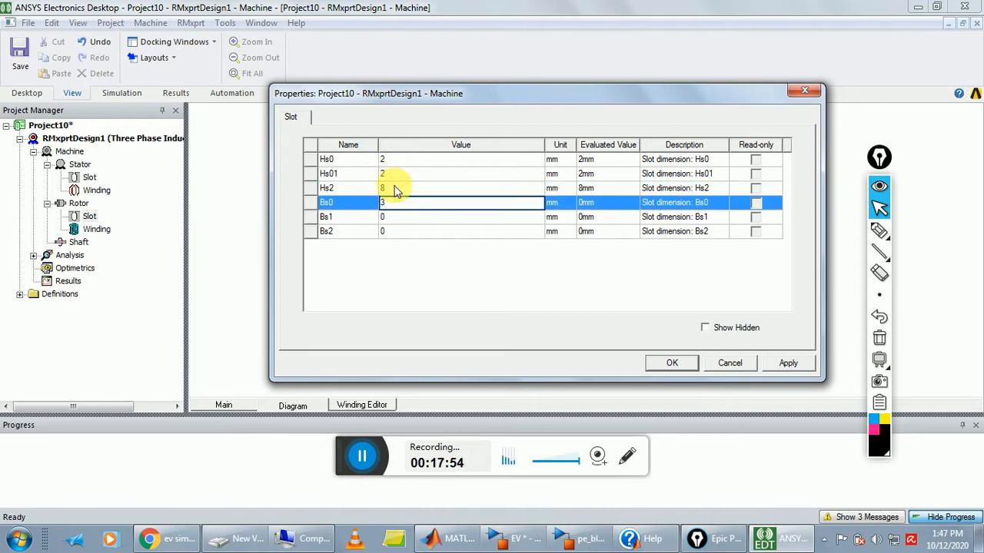
{"action": "left_click", "coordinate": [398, 219]}
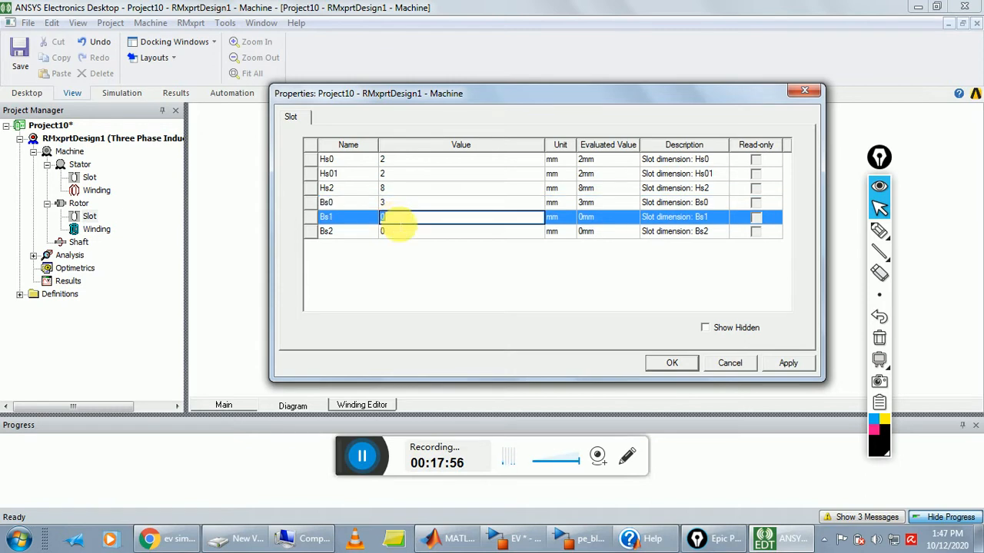
{"action": "type", "text": "4"}
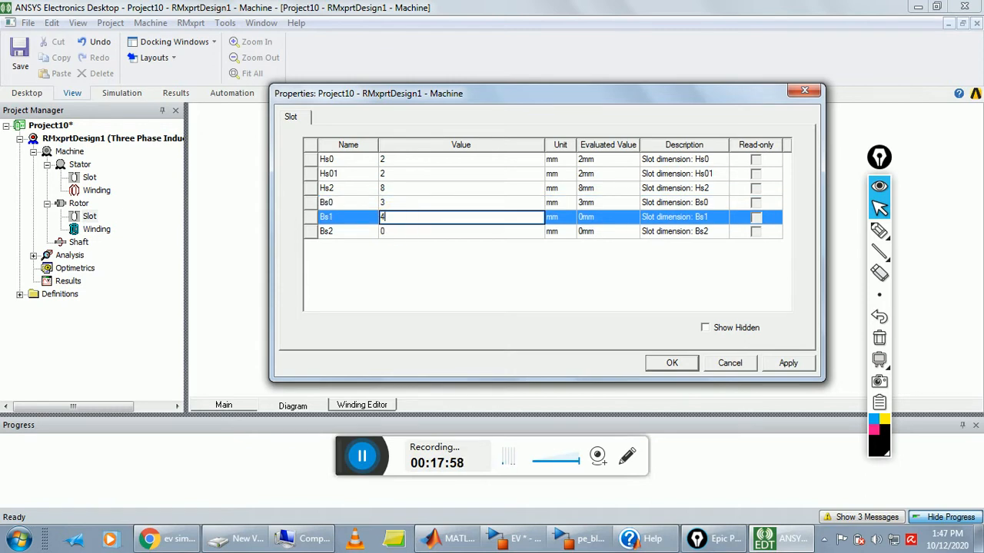
{"action": "left_click", "coordinate": [396, 233]}
{"action": "type", "text": "5"}
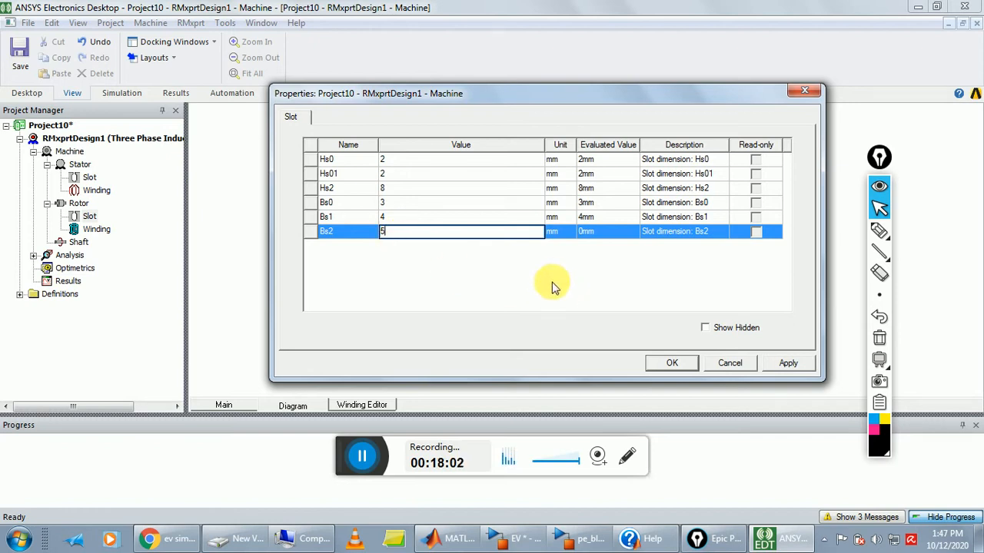
{"action": "left_click", "coordinate": [676, 366]}
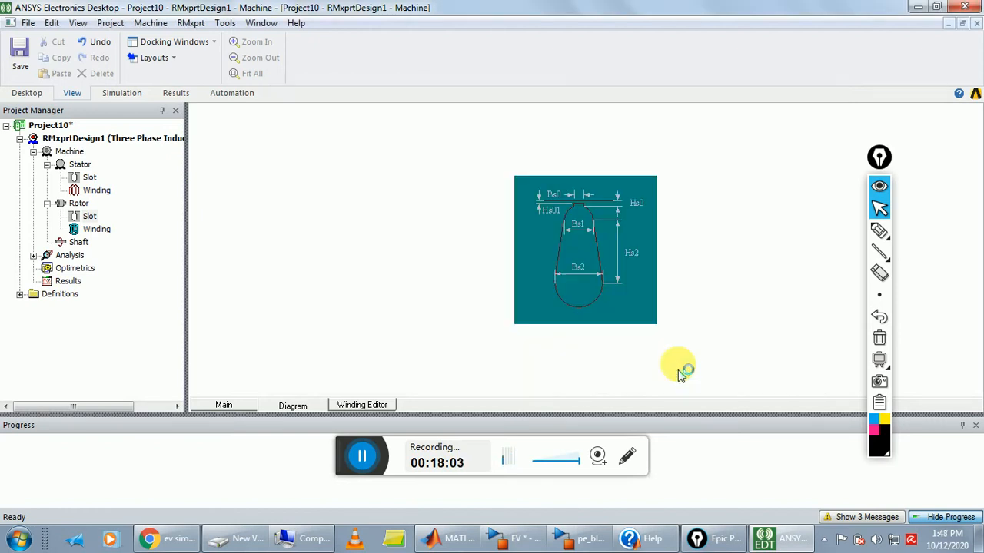
Review the rotor's slot geometry, temporarily annotating one slot as Type-1 and clearing the annotation.
{"action": "left_click", "coordinate": [80, 205]}
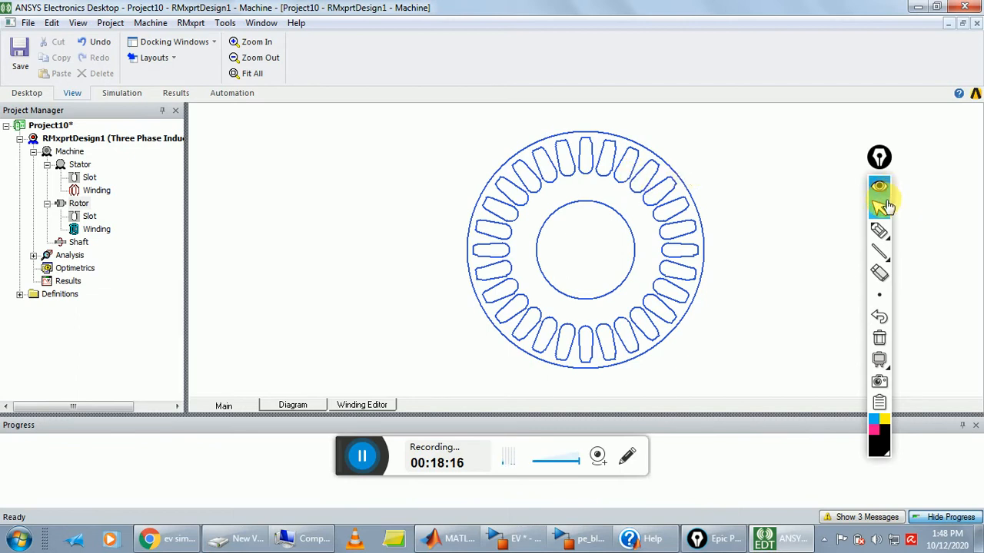
{"action": "left_click", "coordinate": [878, 231]}
{"action": "mouse_move", "coordinate": [677, 206]}
{"action": "left_mouse_down"}
{"action": "mouse_move", "coordinate": [744, 202]}
{"action": "mouse_move", "coordinate": [769, 169]}
{"action": "mouse_move", "coordinate": [779, 193]}
{"action": "mouse_move", "coordinate": [773, 226]}
{"action": "mouse_move", "coordinate": [817, 231]}
{"action": "mouse_move", "coordinate": [839, 192]}
{"action": "left_mouse_up"}
{"action": "left_click_drag", "start_coordinate": [853, 160], "coordinate": [853, 192]}
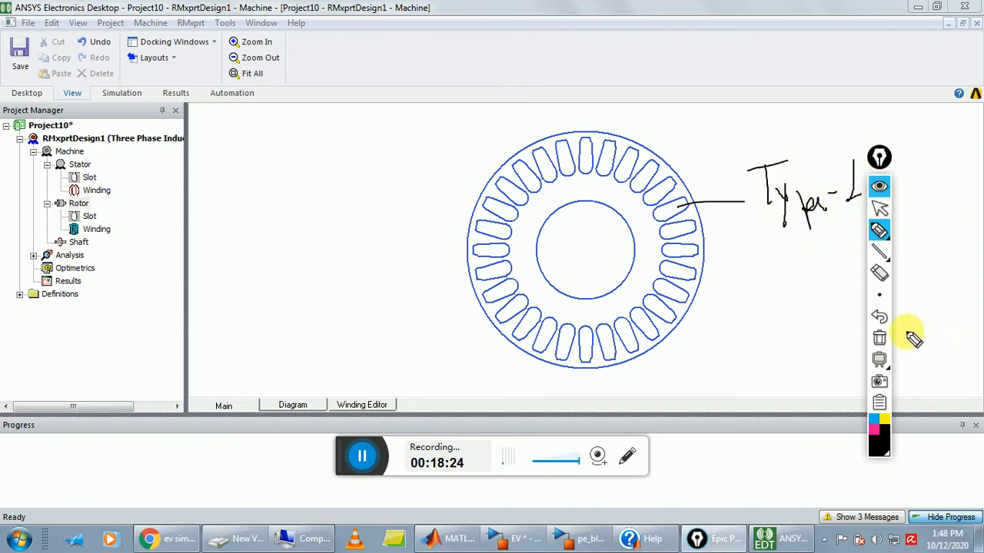
{"action": "left_click", "coordinate": [881, 338]}
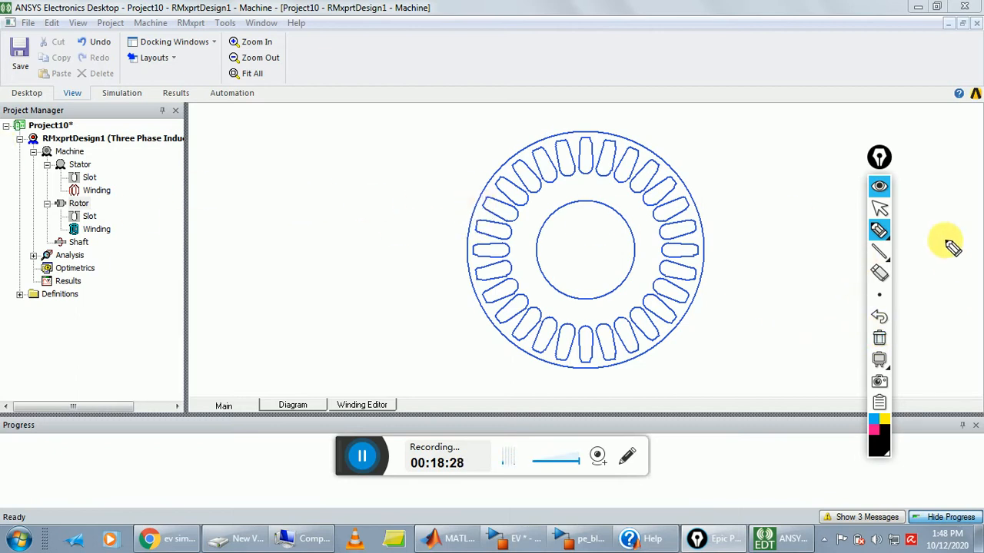
{"action": "left_click", "coordinate": [880, 208]}
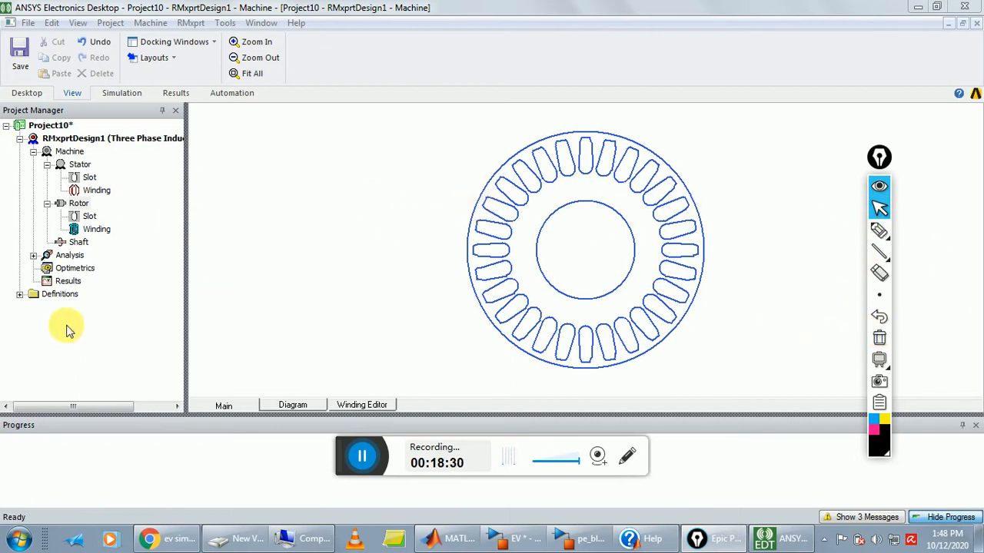
Open the rotor winding properties and assign copper as the bar conductor material.
{"action": "double_click", "coordinate": [96, 231]}
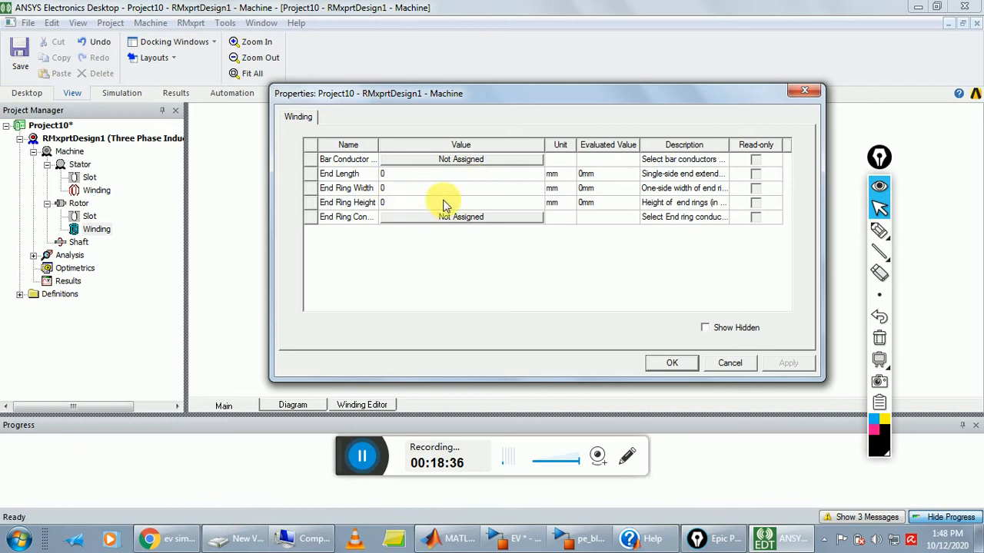
{"action": "left_click", "coordinate": [453, 162]}
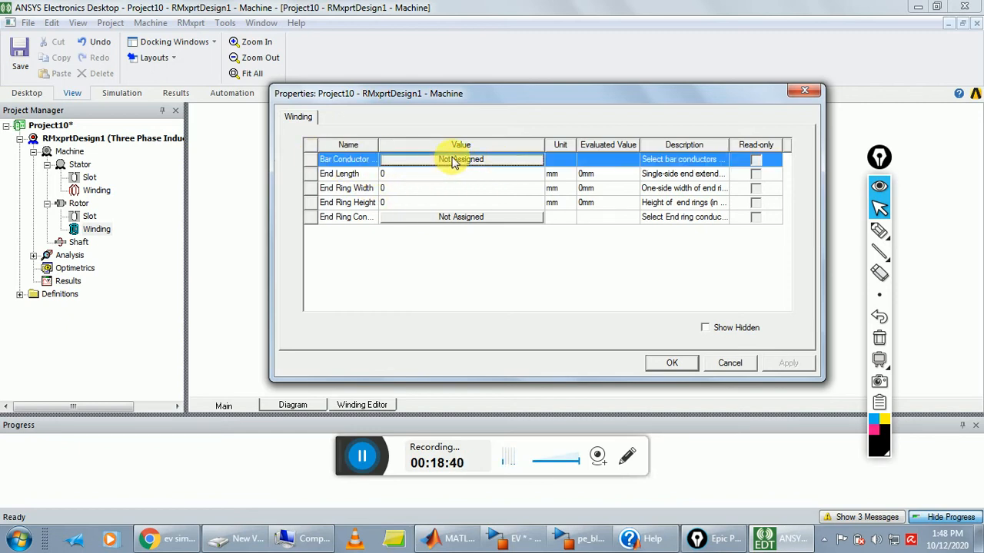
{"action": "left_click", "coordinate": [453, 161]}
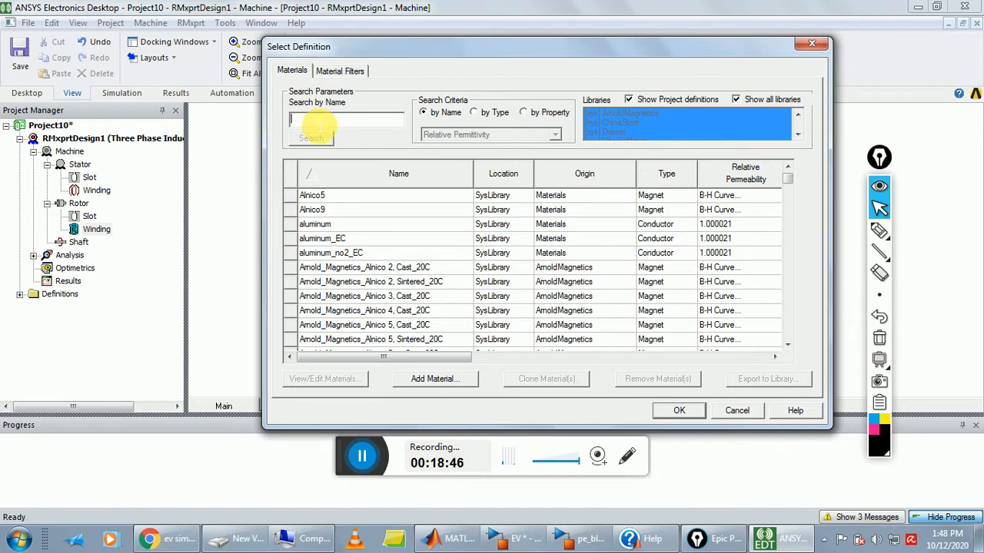
{"action": "type", "text": "cop"}
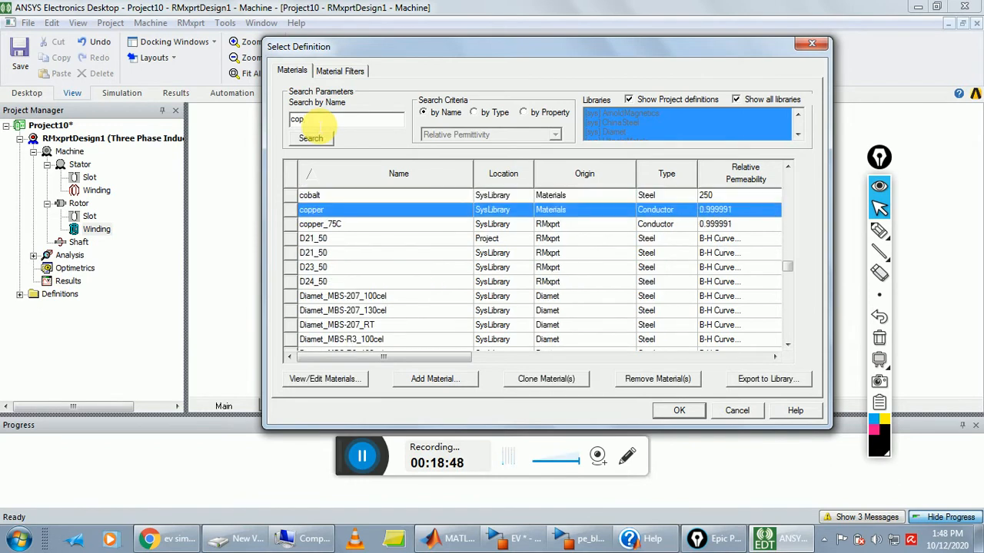
{"action": "double_click", "coordinate": [315, 209]}
Set the rotor winding's End Length, End Ring Width and End Ring Height to 5 mm each.
{"action": "left_click", "coordinate": [400, 174]}
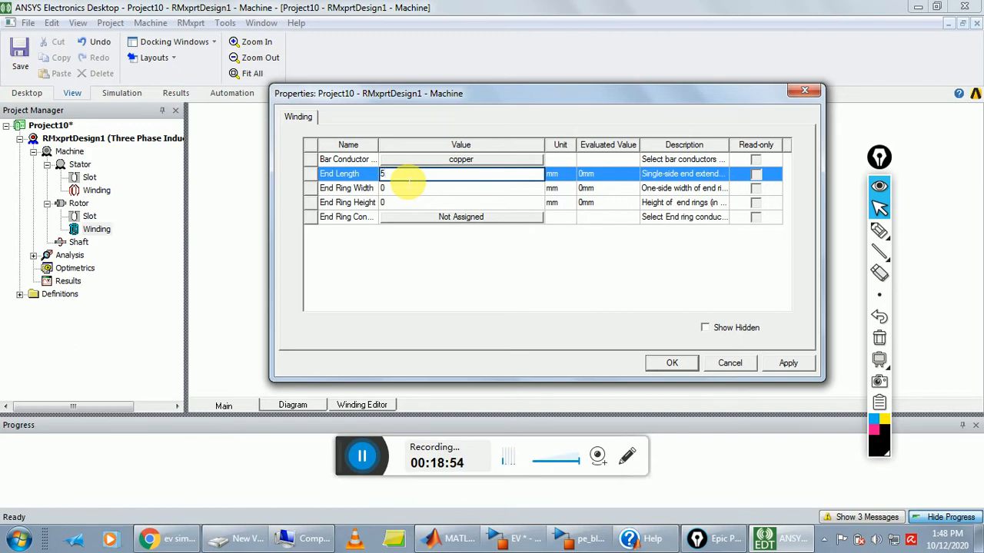
{"action": "type", "text": "5"}
{"action": "left_click", "coordinate": [406, 189]}
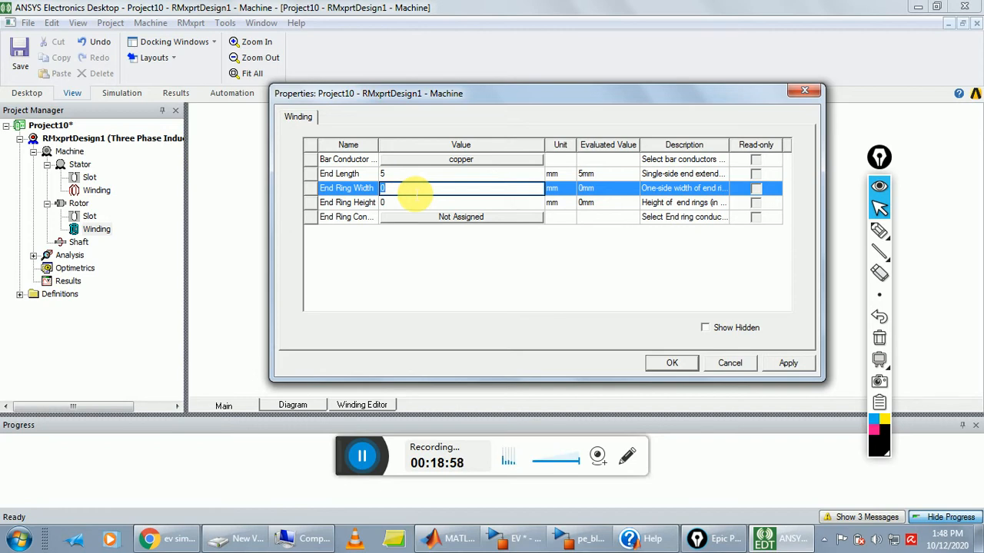
{"action": "type", "text": "5"}
{"action": "left_click", "coordinate": [400, 202]}
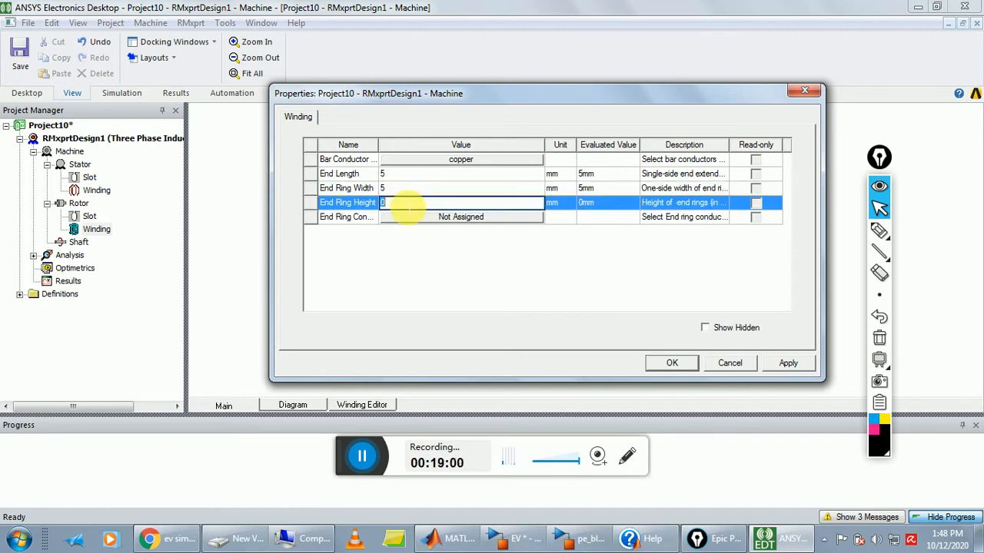
{"action": "type", "text": "5"}
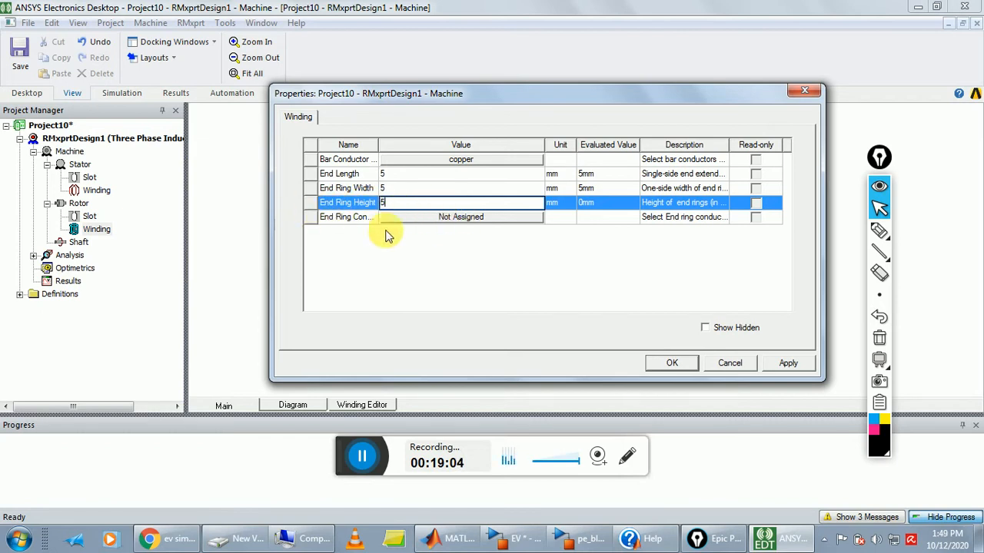
Assign copper as the end ring conductor material and accept the rotor winding properties.
{"action": "left_click", "coordinate": [462, 221]}
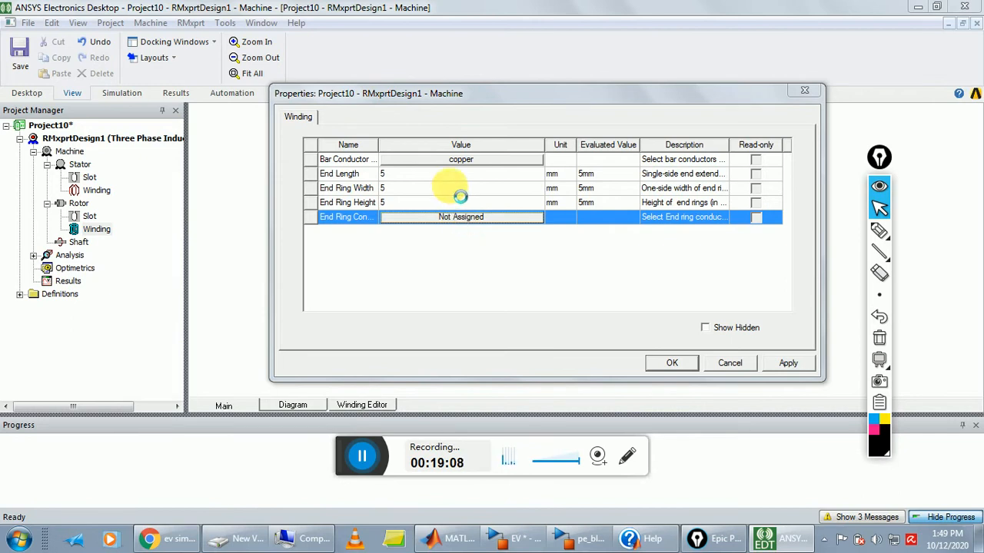
{"action": "left_click", "coordinate": [346, 125]}
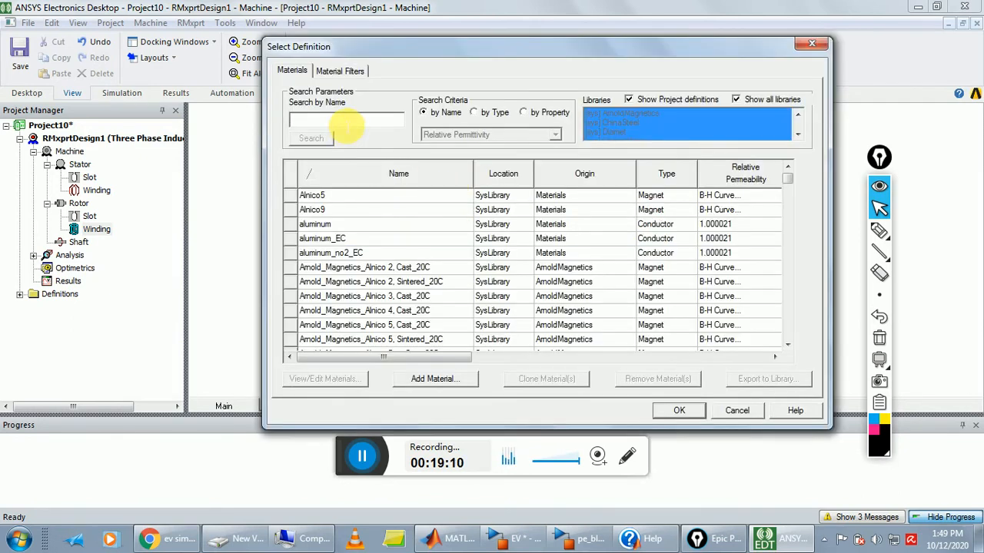
{"action": "type", "text": "cop"}
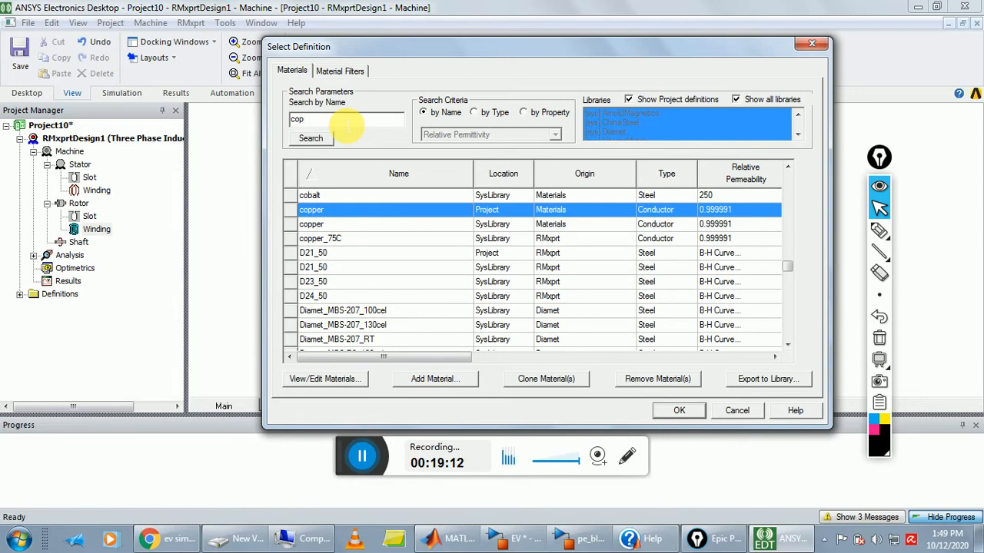
{"action": "double_click", "coordinate": [329, 210]}
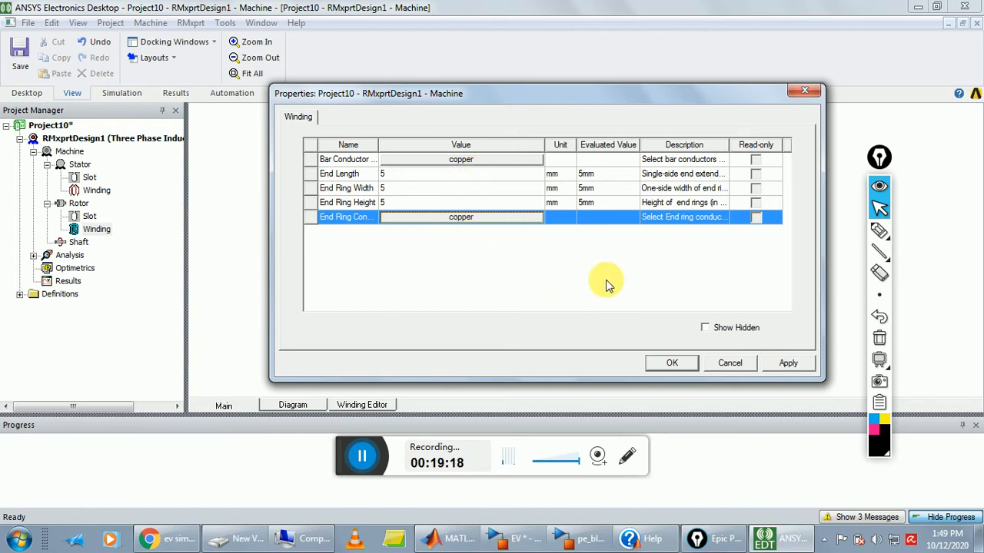
{"action": "left_click", "coordinate": [670, 365]}
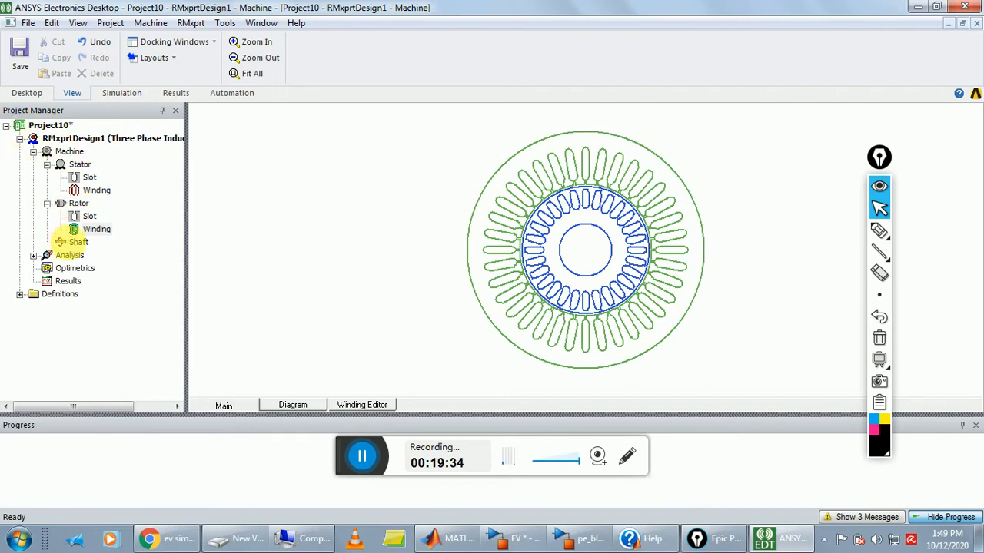
Enable Magnetic Shaft in the shaft properties and accept the setting.
{"action": "double_click", "coordinate": [77, 243]}
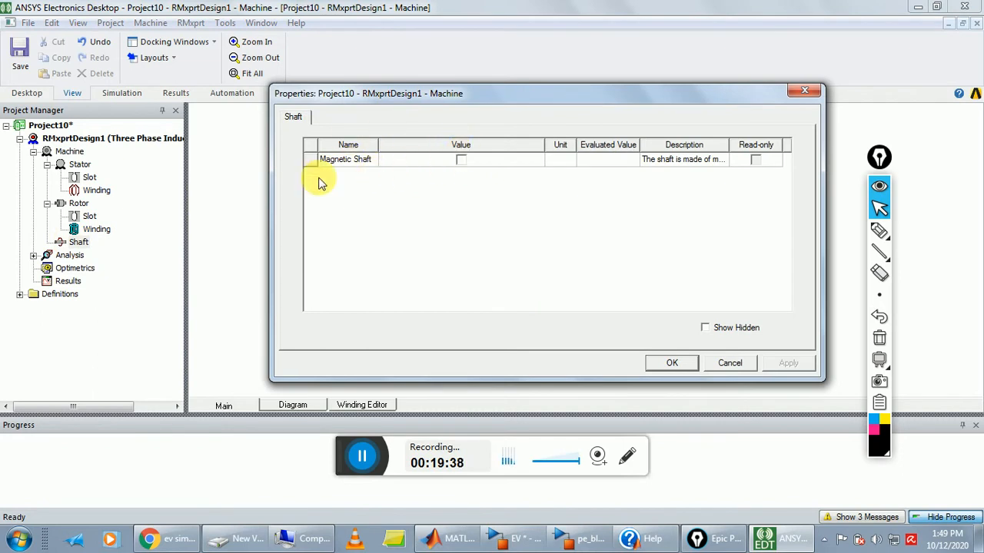
{"action": "left_click_drag", "start_coordinate": [377, 150], "coordinate": [412, 151]}
{"action": "left_click", "coordinate": [494, 160]}
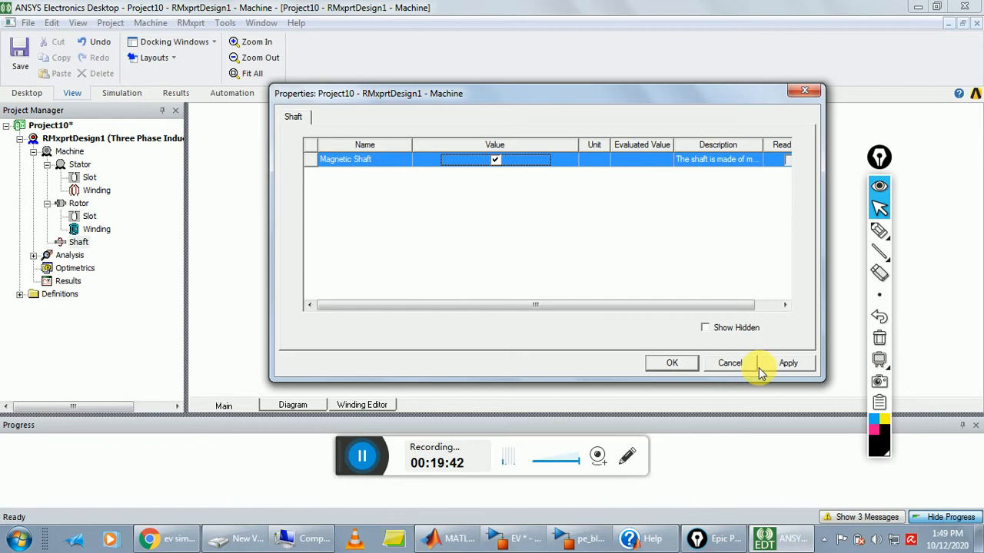
{"action": "left_click", "coordinate": [684, 365]}
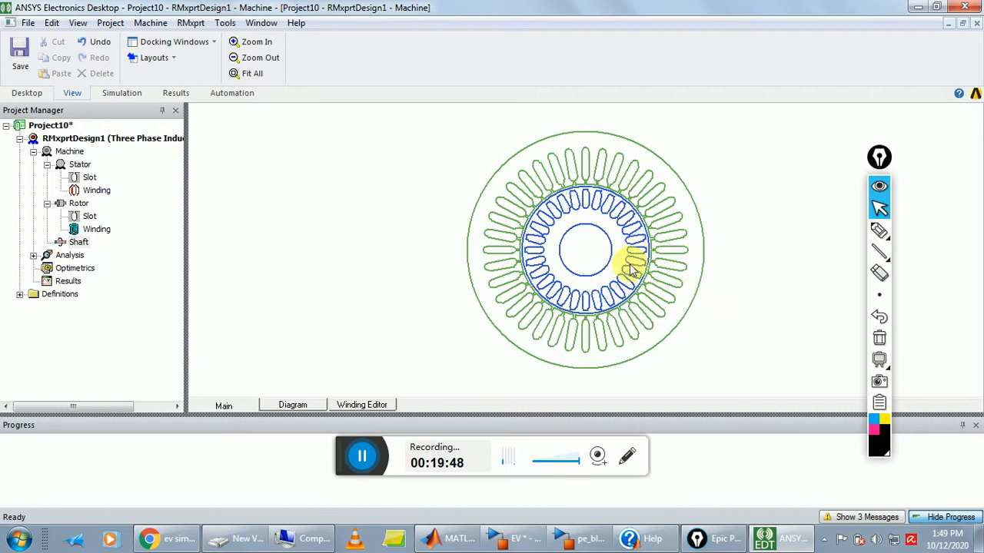
Run a validation check on the RMxprt design and dismiss its report.
{"action": "left_click", "coordinate": [192, 23]}
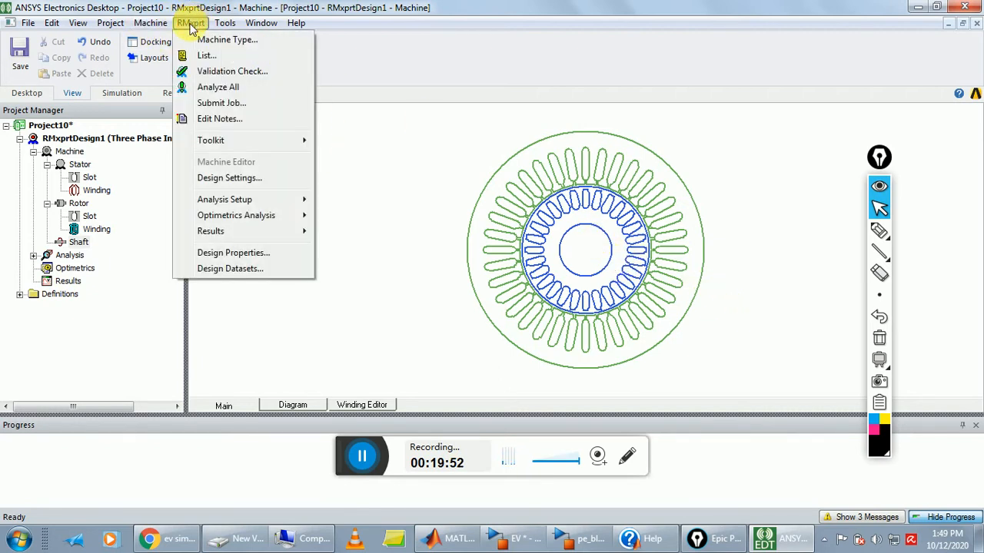
{"action": "left_click", "coordinate": [225, 74]}
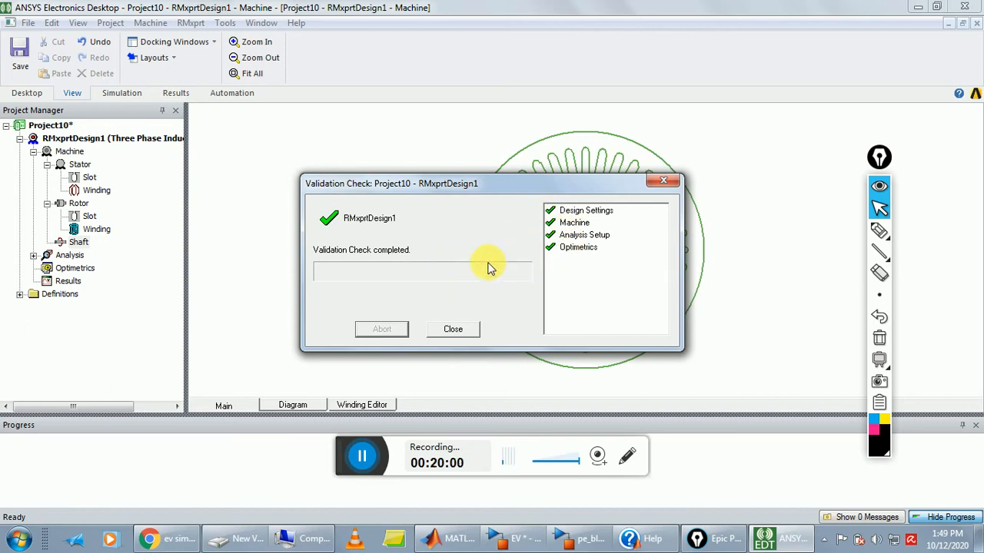
{"action": "left_click", "coordinate": [453, 330]}
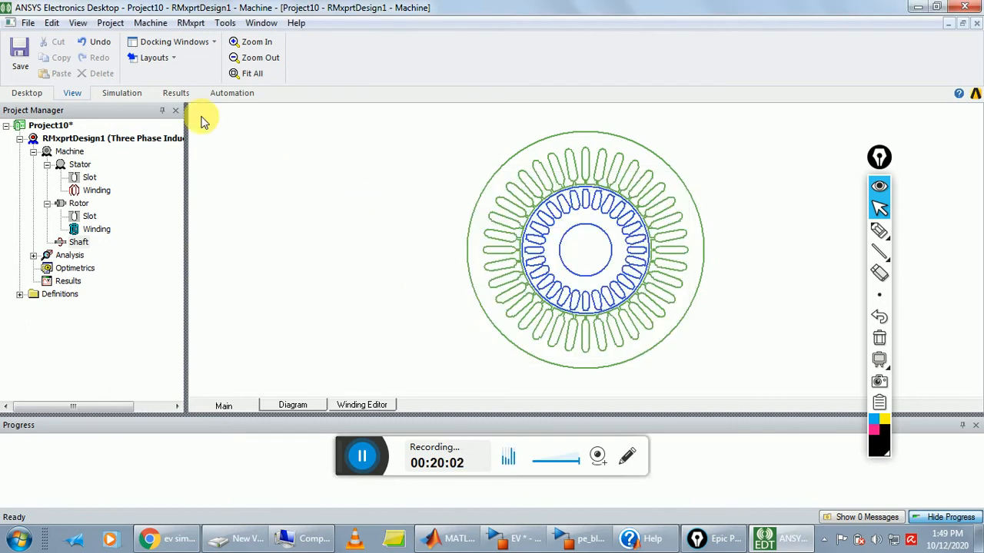
Analyze all setups of the design, saving the project as IMrmx in the Ansoft folder when asked for a file name.
{"action": "left_click", "coordinate": [190, 28]}
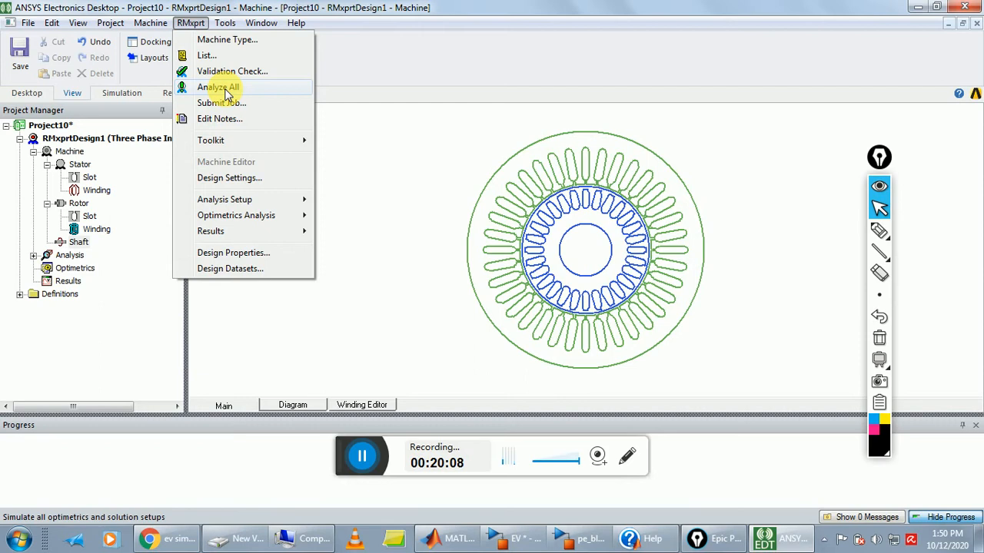
{"action": "left_click", "coordinate": [225, 91]}
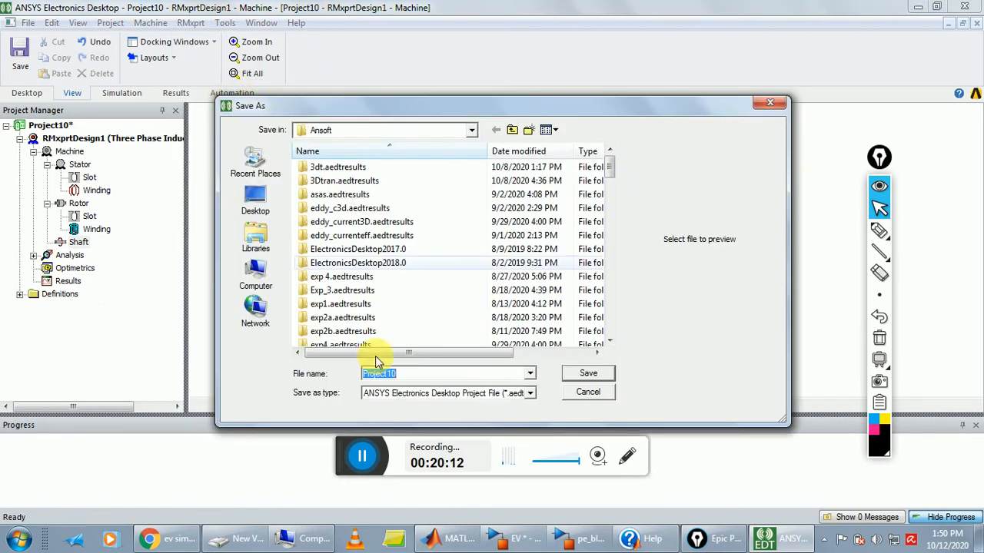
{"action": "left_click", "coordinate": [444, 377]}
{"action": "key", "text": "BackSpace"}
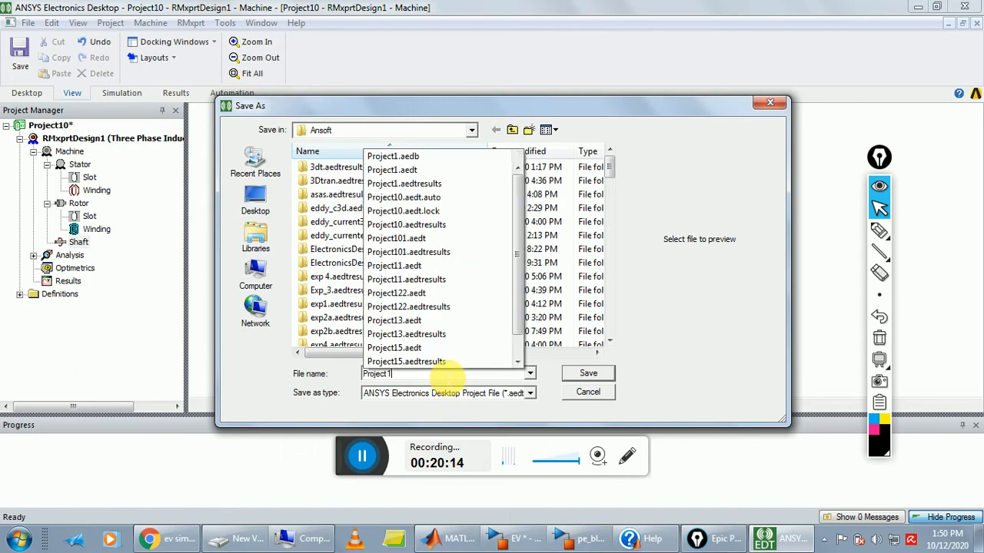
{"action": "key", "text": "BackSpace"}
{"action": "key", "text": "BackSpace"}
{"action": "key", "text": "BackSpace"}
{"action": "key", "text": "BackSpace"}
{"action": "key", "text": "BackSpace"}
{"action": "key", "text": "BackSpace"}
{"action": "key", "text": "BackSpace"}
{"action": "key", "text": "BackSpace"}
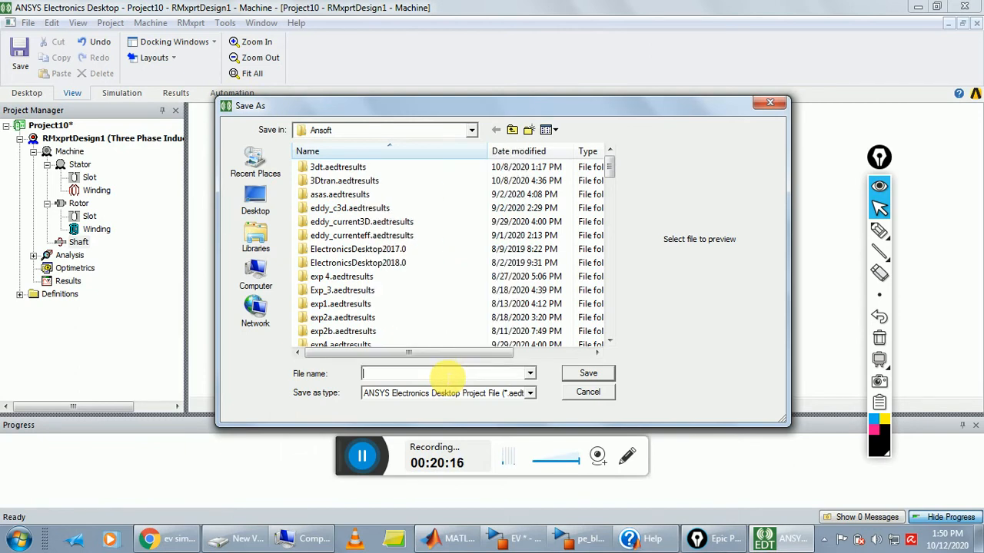
{"action": "type", "text": "t"}
{"action": "key", "text": "BackSpace"}
{"action": "type", "text": "IMmx"}
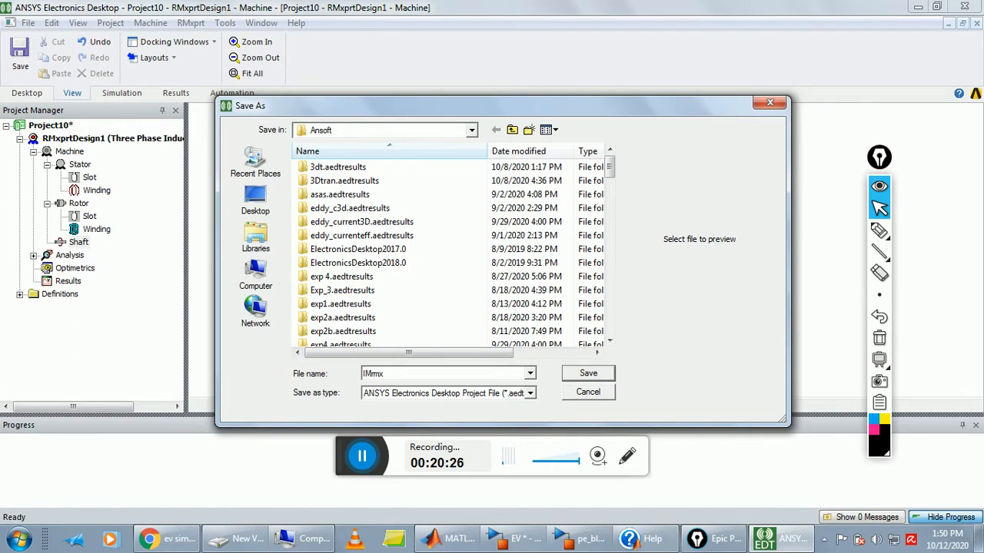
{"action": "left_click", "coordinate": [588, 373]}
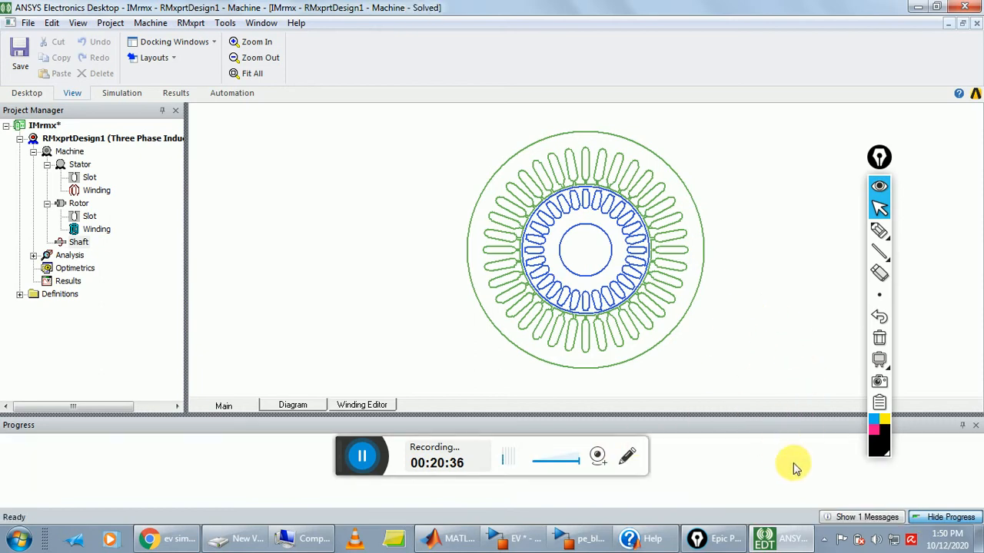
Show the Message Manager and expand the IMrmx project's RMxprtDesign1 entry to read the simulation message.
{"action": "left_click", "coordinate": [844, 517]}
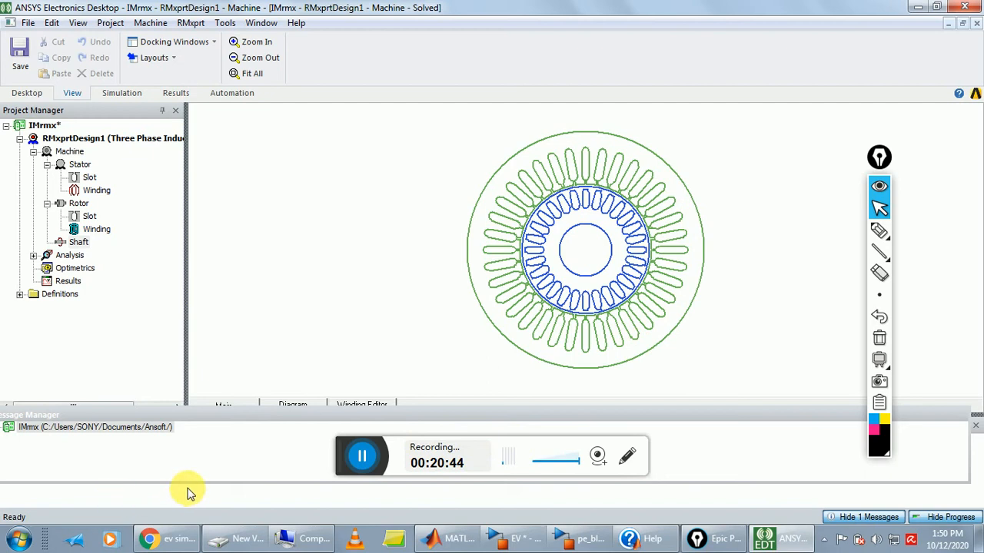
{"action": "left_click", "coordinate": [846, 520]}
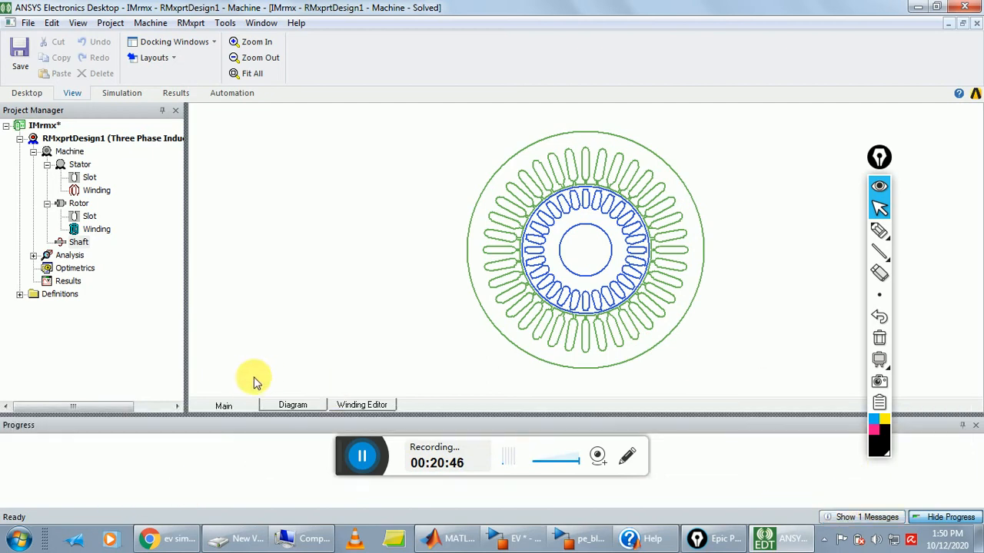
{"action": "left_click", "coordinate": [862, 517]}
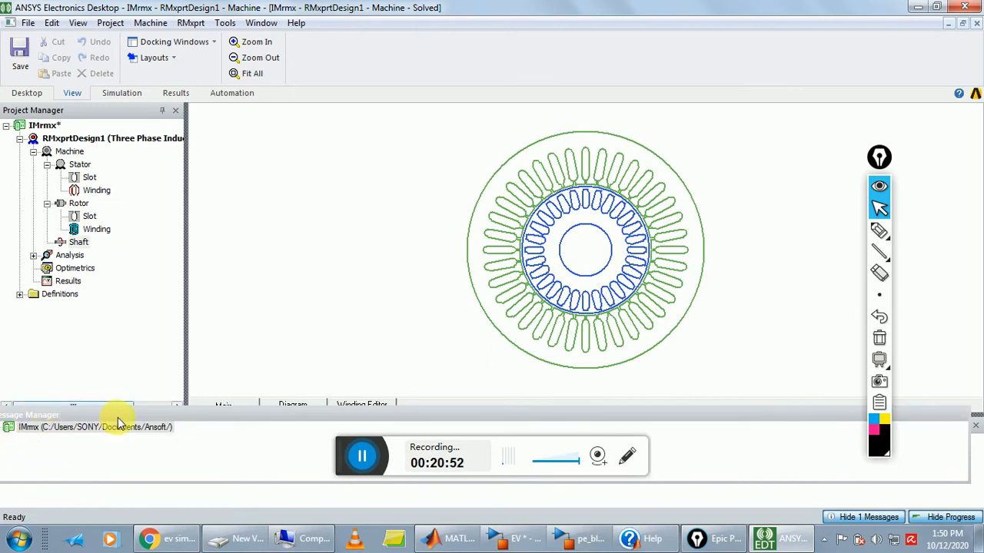
{"action": "left_click_drag", "start_coordinate": [157, 420], "coordinate": [195, 410]}
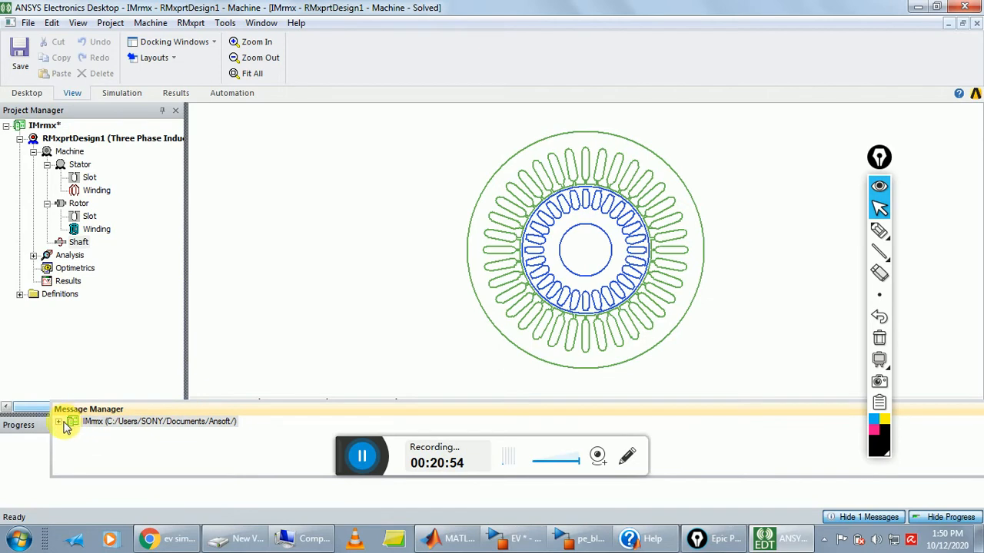
{"action": "left_click", "coordinate": [60, 423]}
{"action": "left_click", "coordinate": [58, 422]}
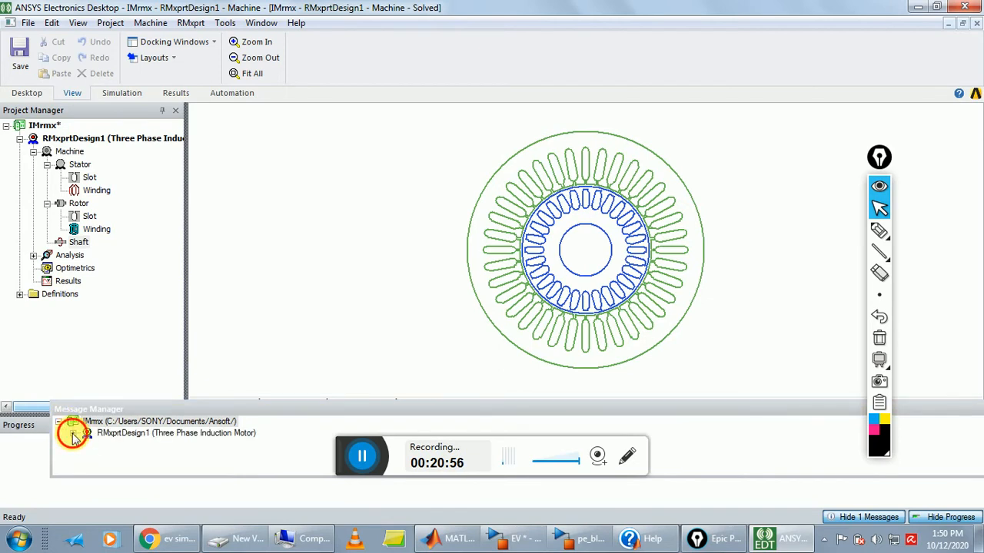
{"action": "left_click", "coordinate": [73, 433]}
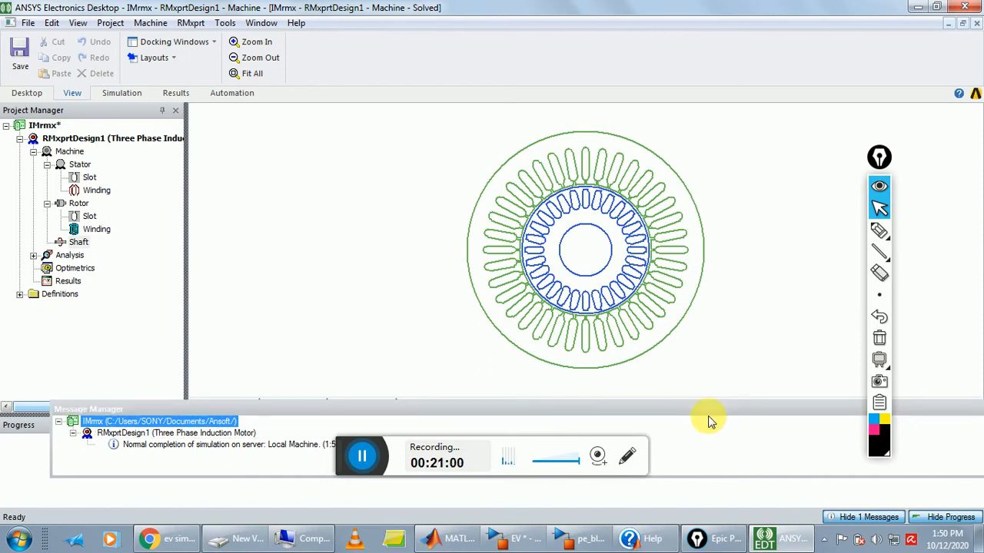
Dock the Message Manager and close it together with the Progress window to enlarge the machine view.
{"action": "left_click_drag", "start_coordinate": [935, 413], "coordinate": [896, 428]}
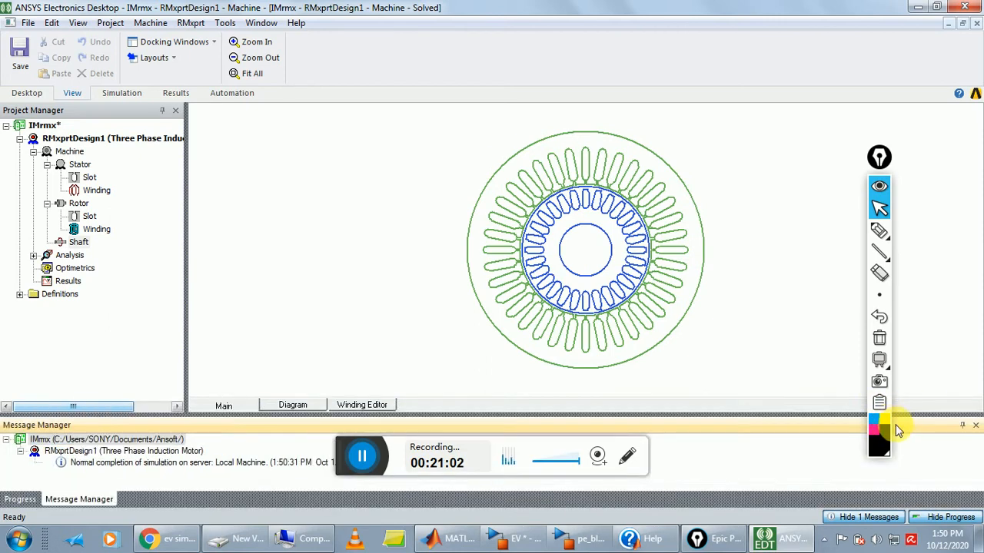
{"action": "left_click", "coordinate": [975, 425]}
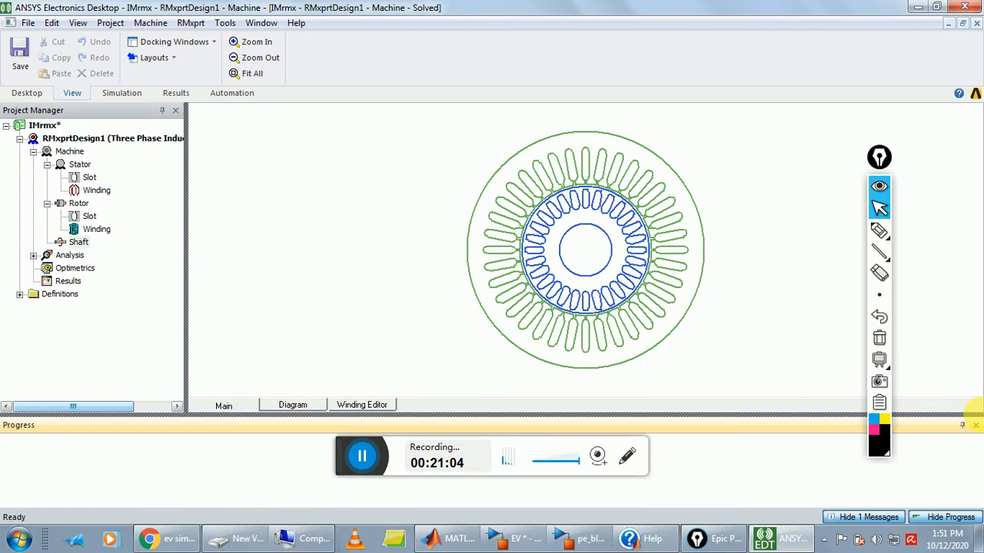
{"action": "left_click", "coordinate": [975, 425]}
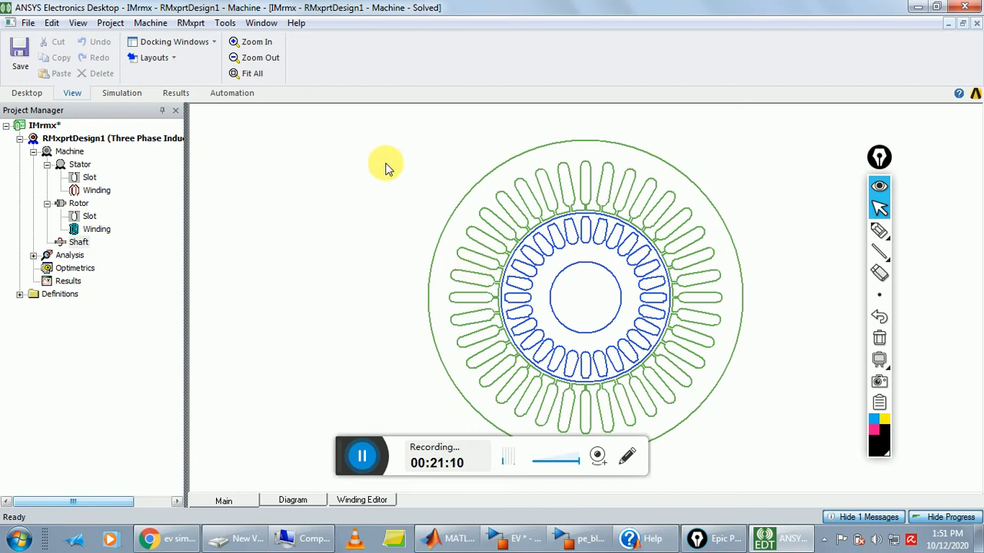
Open the solution data of the RMxprt design and examine the Break-Down Operation and No-Load Operation performance data.
{"action": "left_click", "coordinate": [193, 23]}
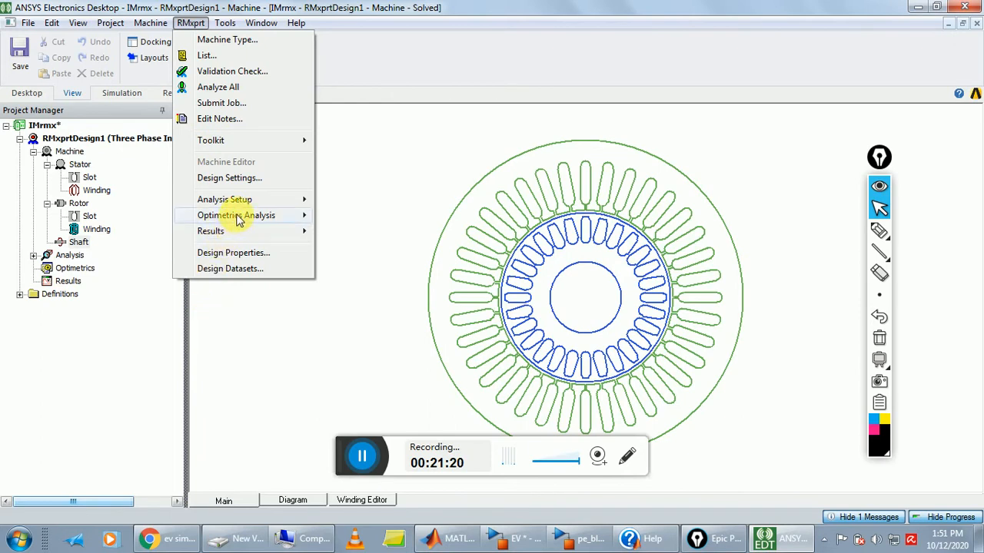
{"action": "mouse_move", "coordinate": [236, 236]}
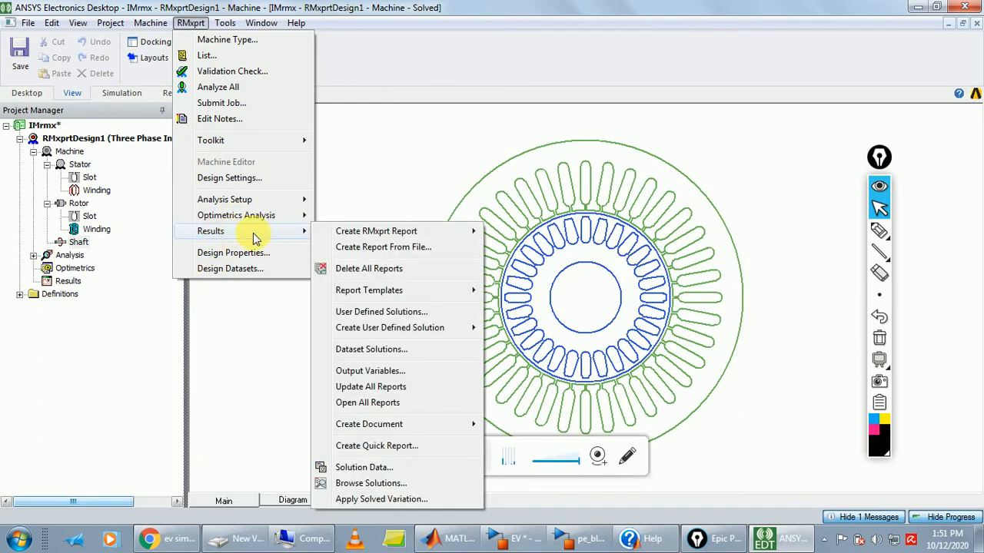
{"action": "left_click", "coordinate": [372, 467]}
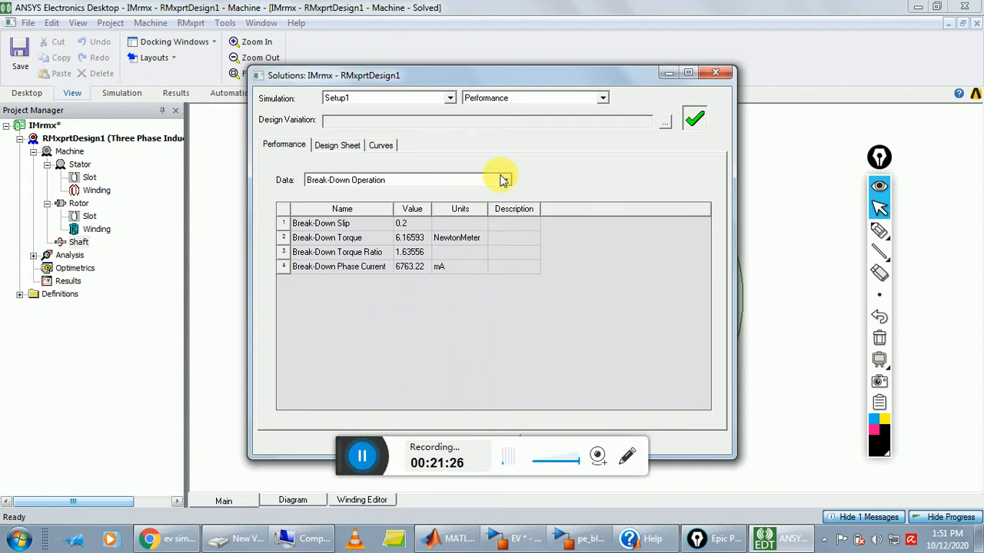
{"action": "left_click_drag", "start_coordinate": [465, 77], "coordinate": [514, 33]}
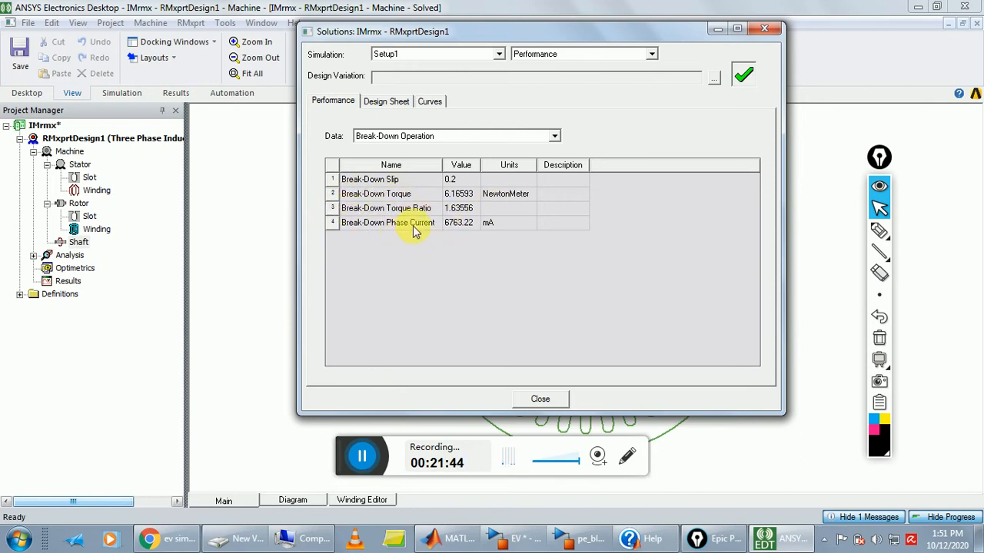
{"action": "left_click", "coordinate": [554, 136]}
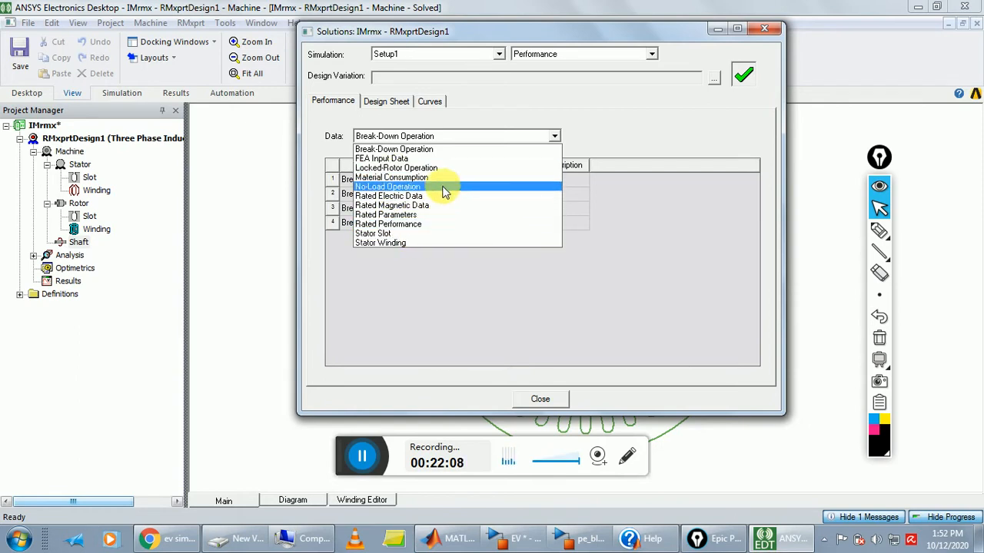
{"action": "left_click", "coordinate": [415, 187]}
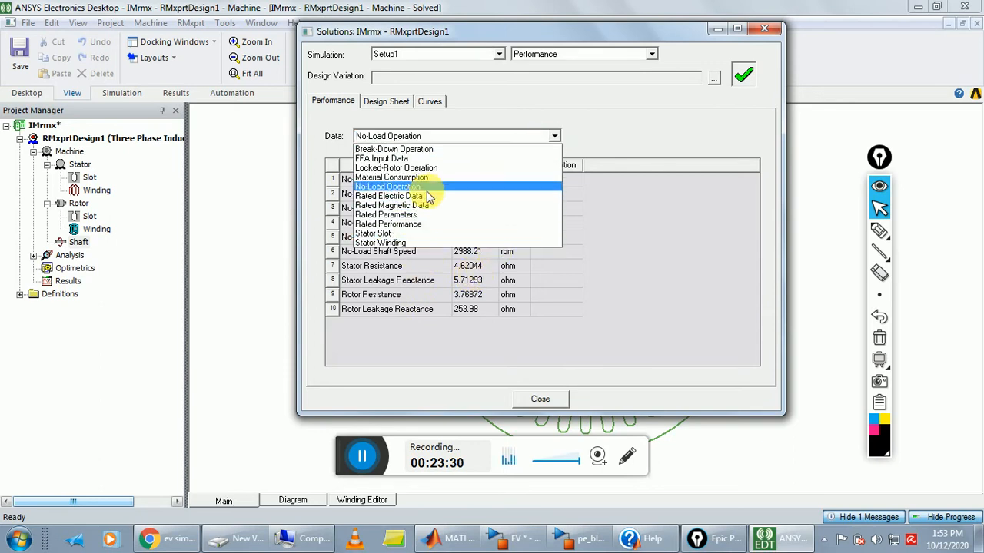
{"action": "left_click", "coordinate": [571, 149]}
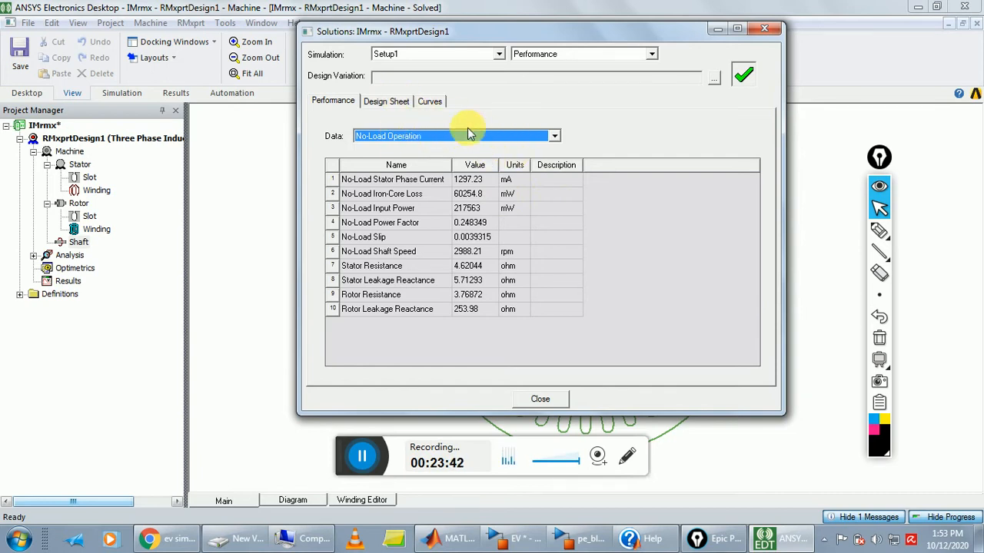
Review the design sheet and the Efficiency vs Speed curve, moving the legend away from the curve's peak.
{"action": "left_click", "coordinate": [388, 101]}
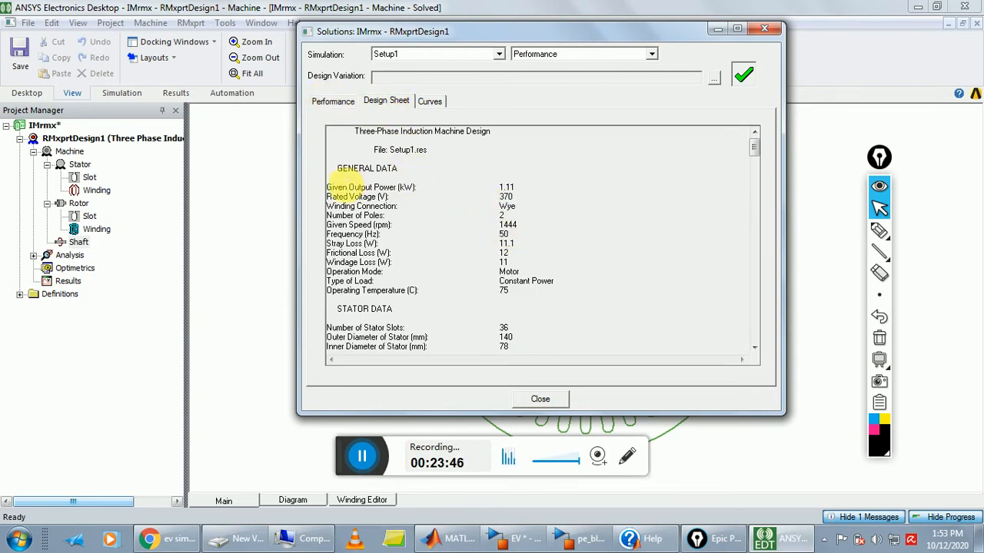
{"action": "mouse_move", "coordinate": [753, 147]}
{"action": "left_mouse_down"}
{"action": "mouse_move", "coordinate": [751, 337]}
{"action": "mouse_move", "coordinate": [754, 146]}
{"action": "left_mouse_up"}
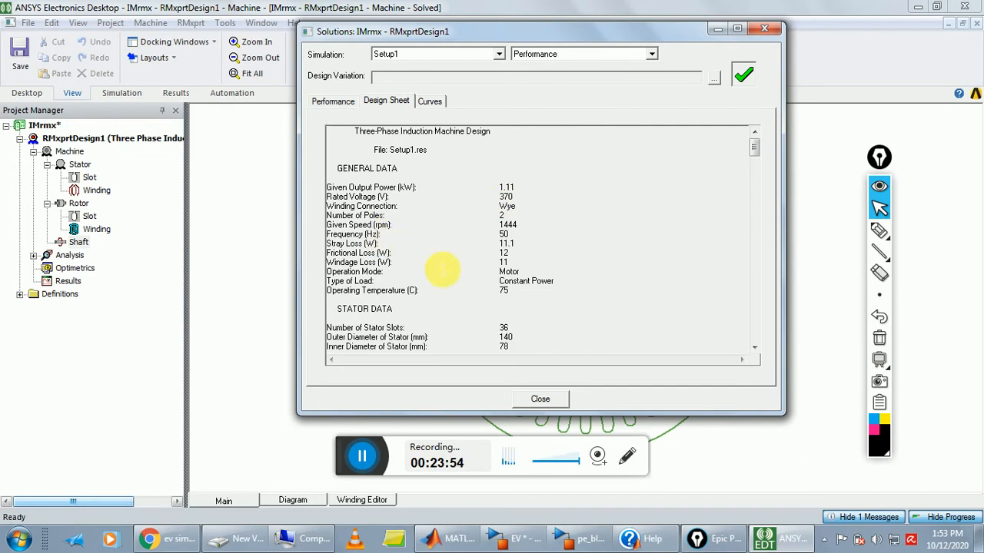
{"action": "left_click", "coordinate": [429, 100]}
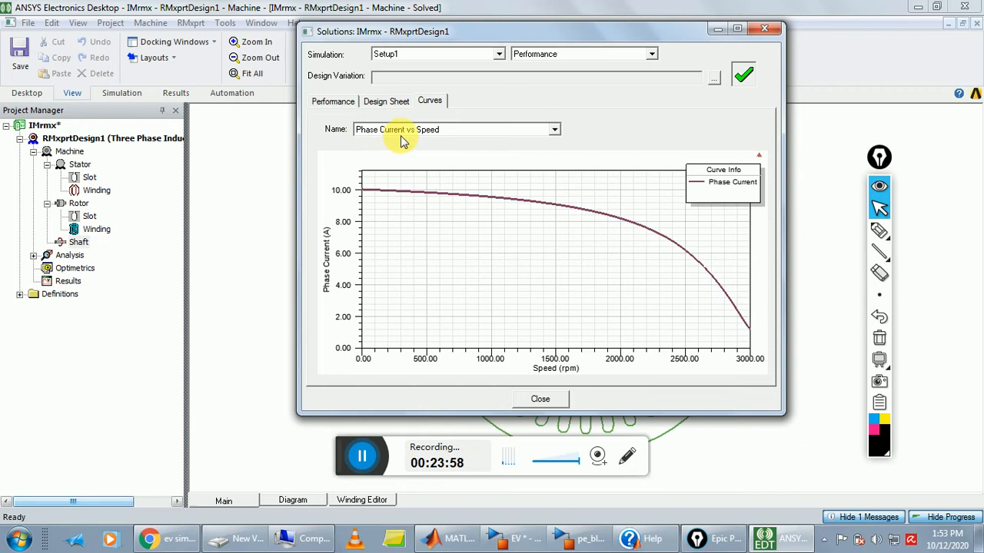
{"action": "left_click", "coordinate": [553, 131]}
{"action": "left_click", "coordinate": [439, 152]}
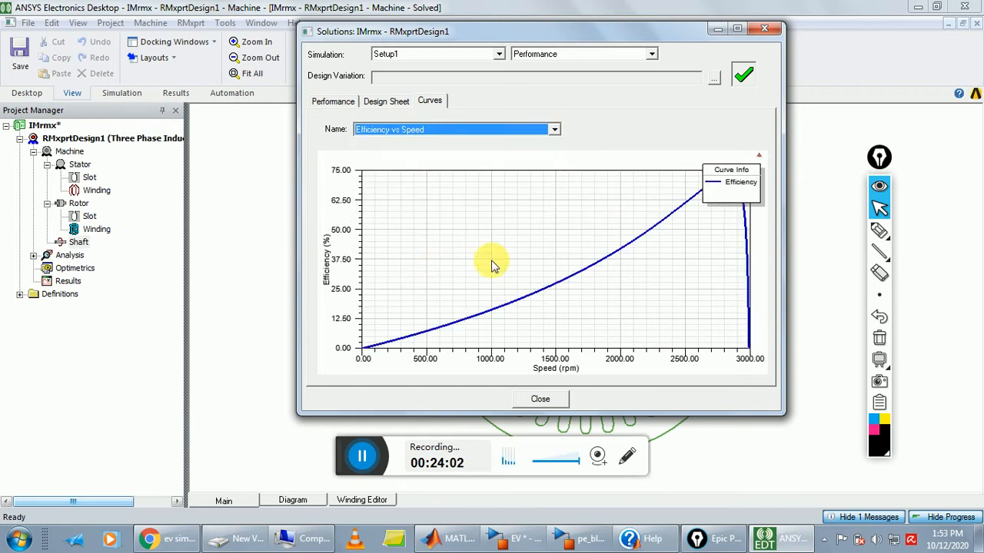
{"action": "left_click_drag", "start_coordinate": [731, 175], "coordinate": [597, 193]}
Display the Torque vs Speed and Torque vs Slip curves, and close the Solutions window after examining them.
{"action": "left_click", "coordinate": [553, 129]}
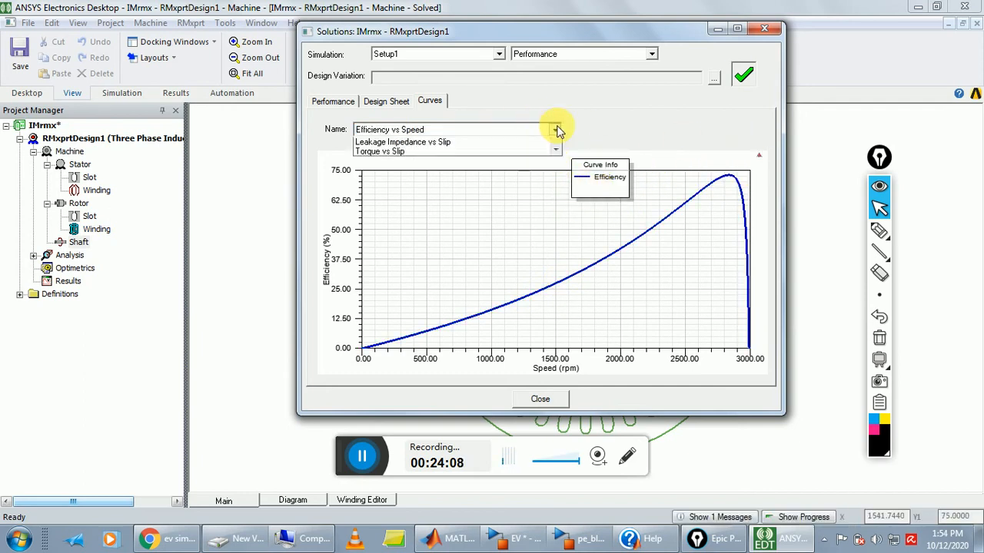
{"action": "left_click", "coordinate": [465, 170]}
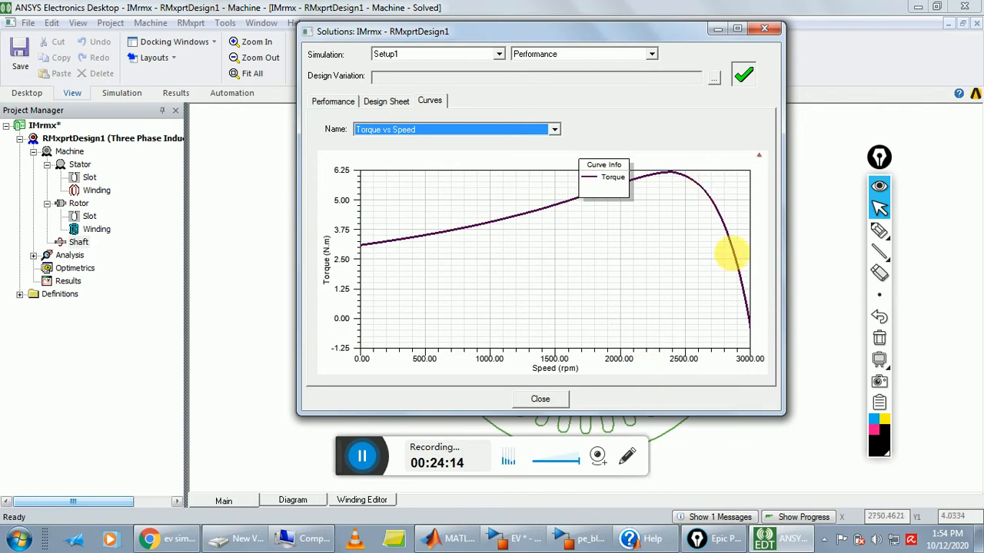
{"action": "left_click", "coordinate": [554, 129]}
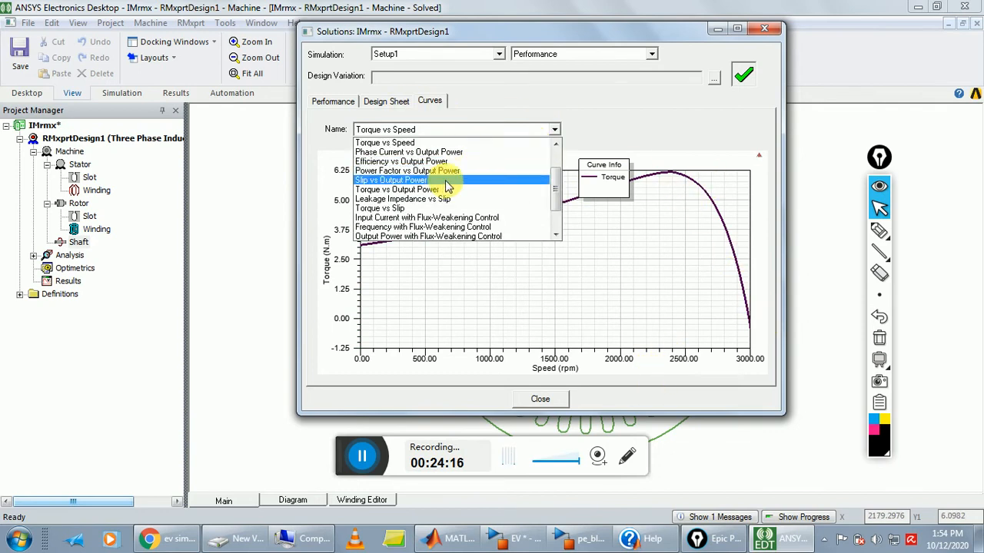
{"action": "left_click", "coordinate": [419, 209]}
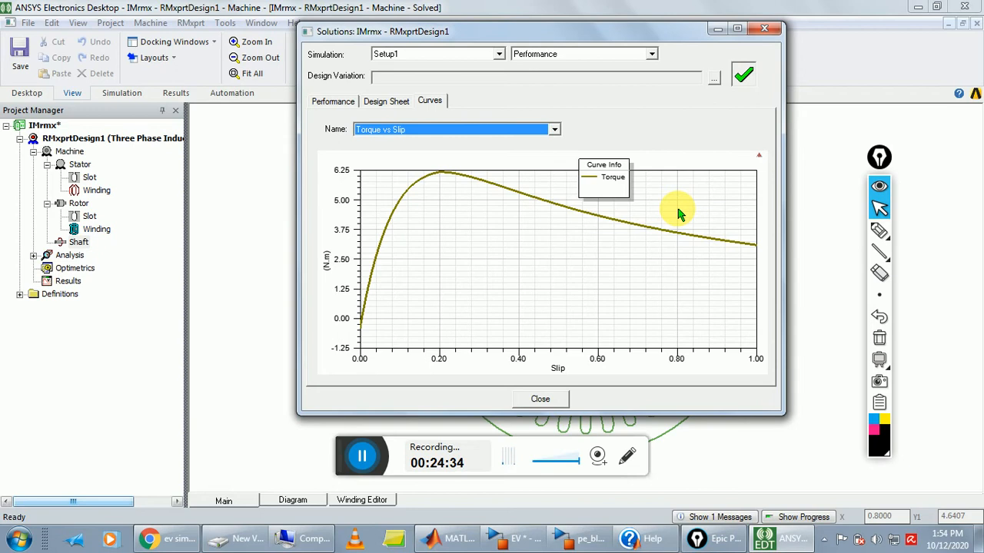
{"action": "left_click_drag", "start_coordinate": [559, 33], "coordinate": [538, 71]}
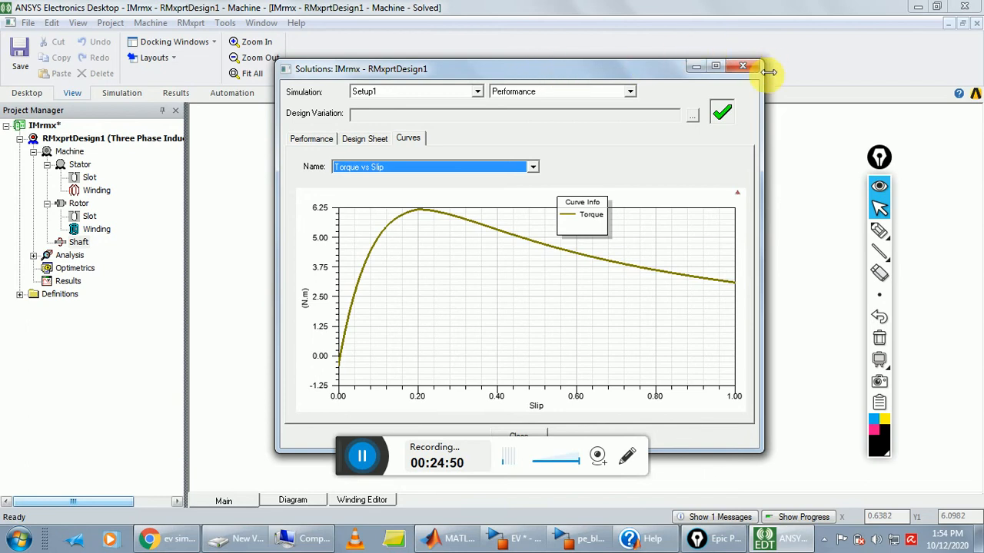
{"action": "left_click", "coordinate": [743, 66]}
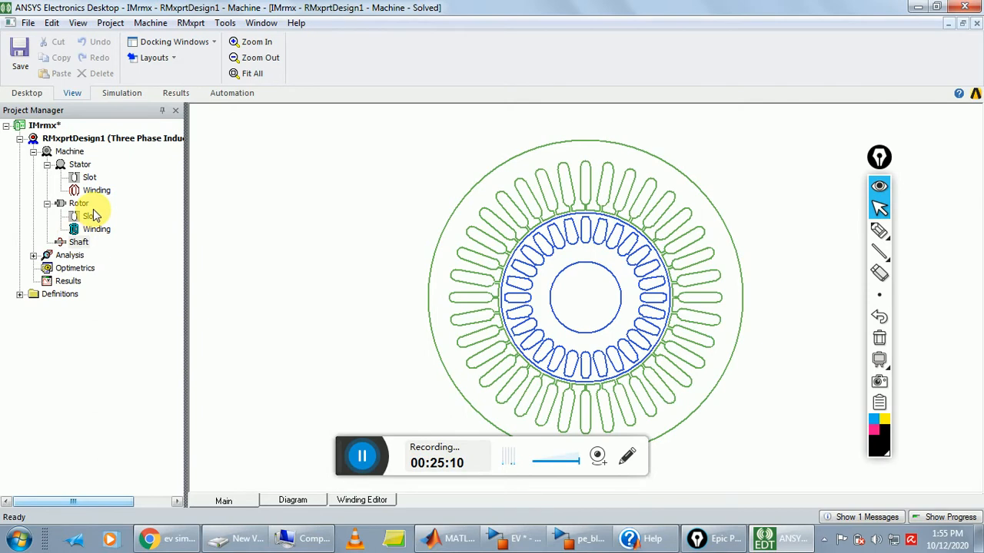
Create a Maxwell 2D design from the RMxprt analysis, using Setup1 as the solution setup.
{"action": "left_click", "coordinate": [77, 242]}
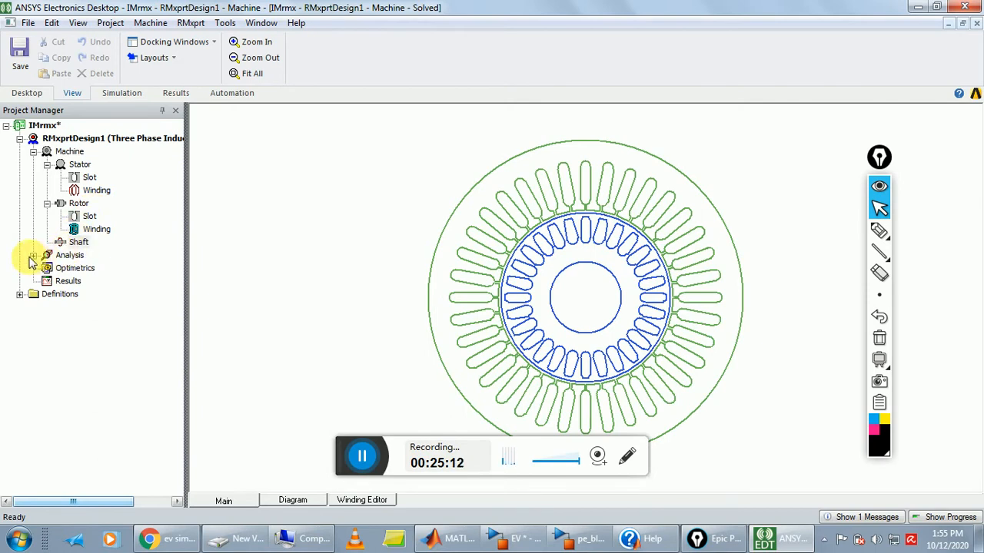
{"action": "left_click", "coordinate": [33, 255]}
{"action": "right_click", "coordinate": [68, 256]}
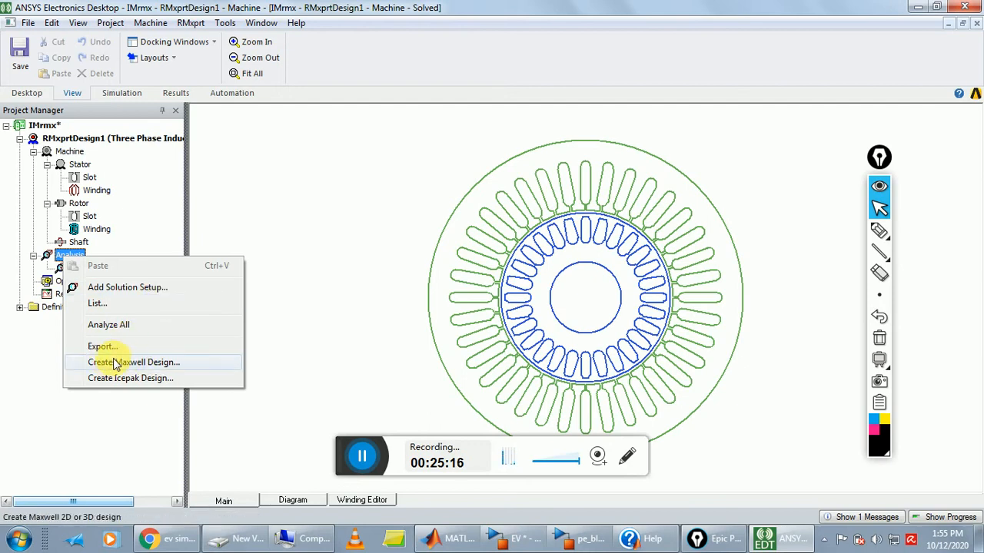
{"action": "left_click", "coordinate": [141, 365]}
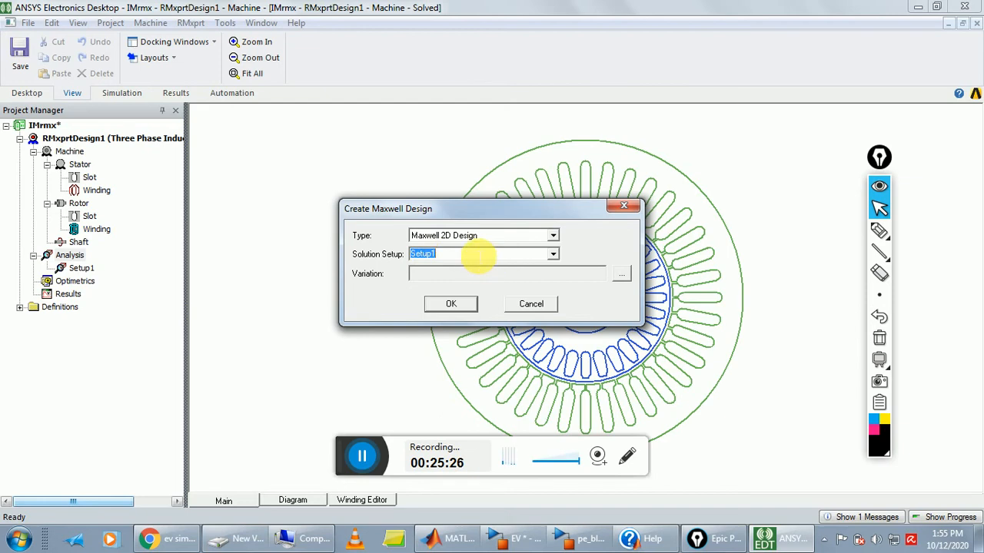
{"action": "left_click", "coordinate": [477, 255]}
{"action": "left_click", "coordinate": [451, 304]}
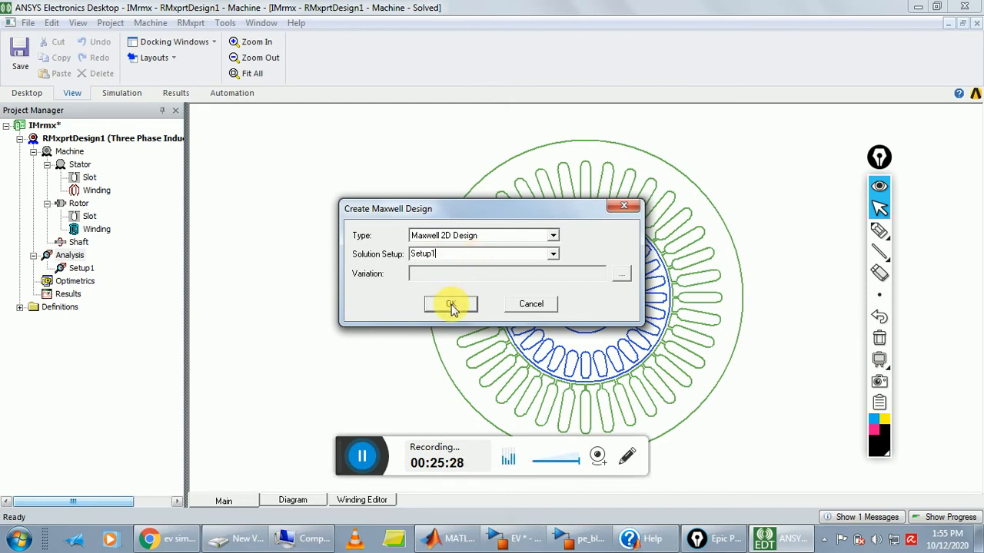
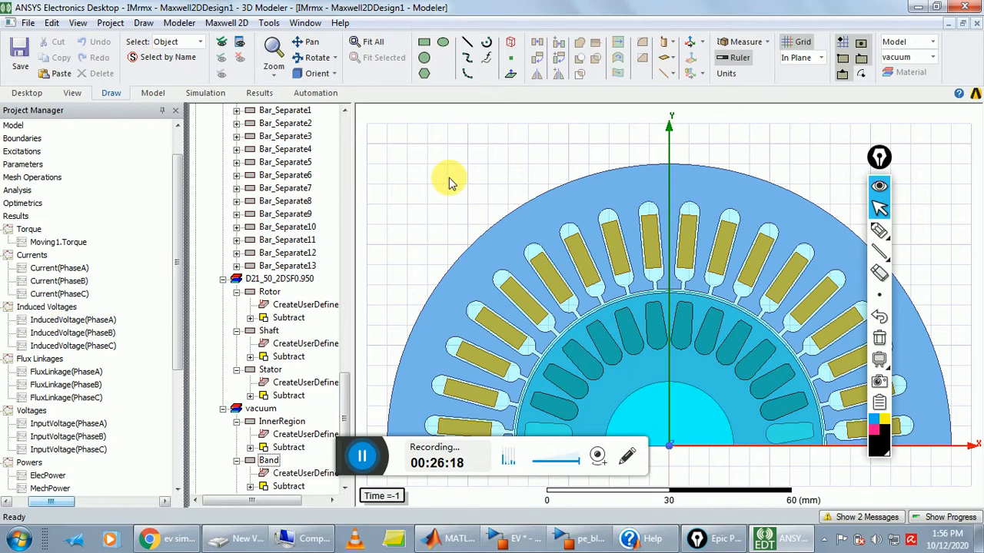
Run a validation check on the Maxwell 2D design, dismiss its report and show the messages to read the warning.
{"action": "left_click", "coordinate": [231, 23]}
{"action": "left_click", "coordinate": [244, 73]}
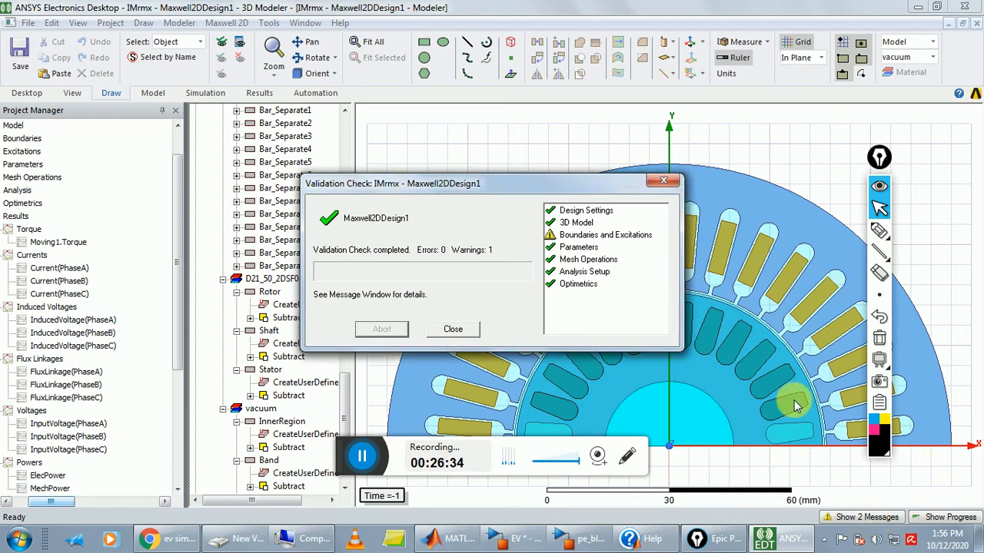
{"action": "left_click", "coordinate": [446, 329]}
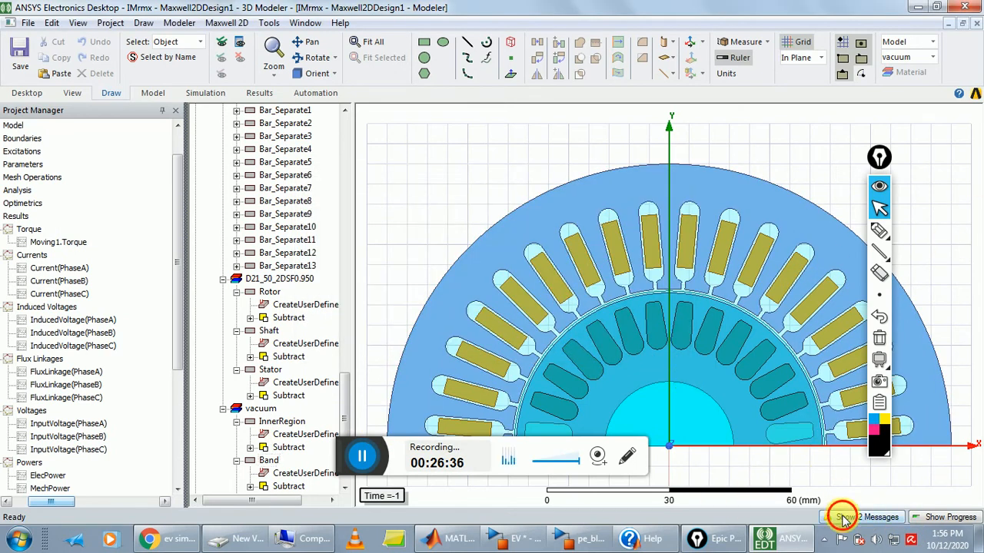
{"action": "left_click", "coordinate": [846, 517]}
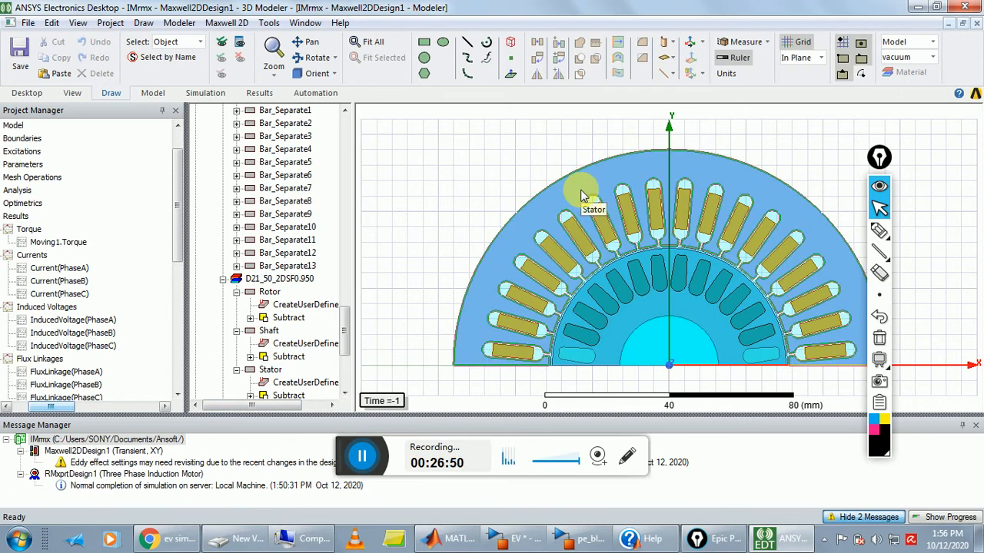
Select all objects of the 2D motor model and open the eddy effect settings for them.
{"action": "left_click", "coordinate": [52, 22]}
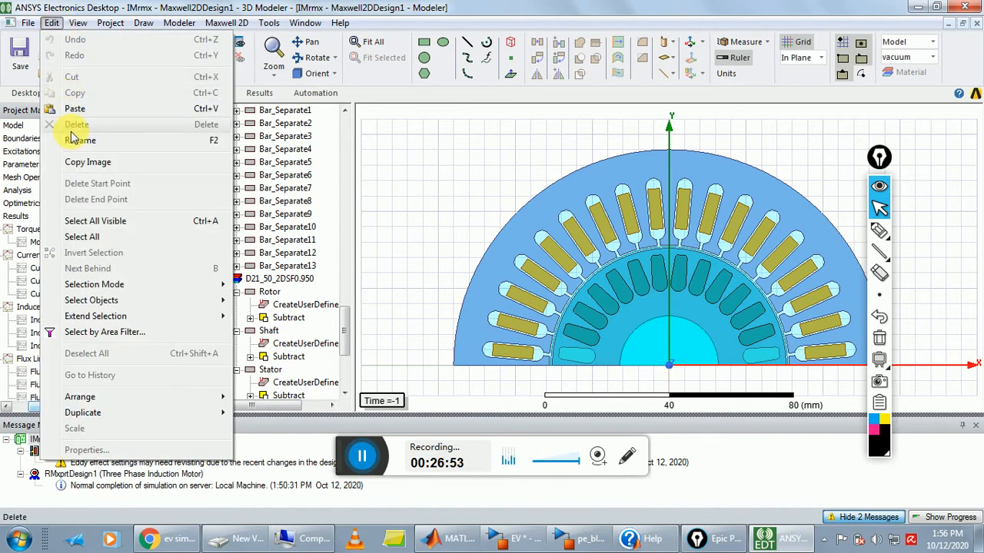
{"action": "left_click", "coordinate": [83, 236]}
{"action": "right_click", "coordinate": [594, 191]}
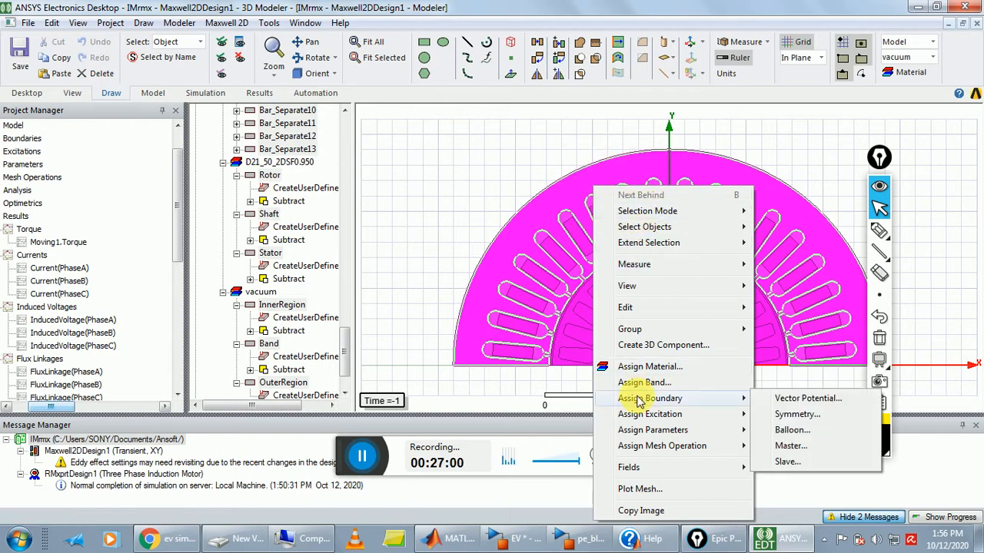
{"action": "mouse_move", "coordinate": [676, 420]}
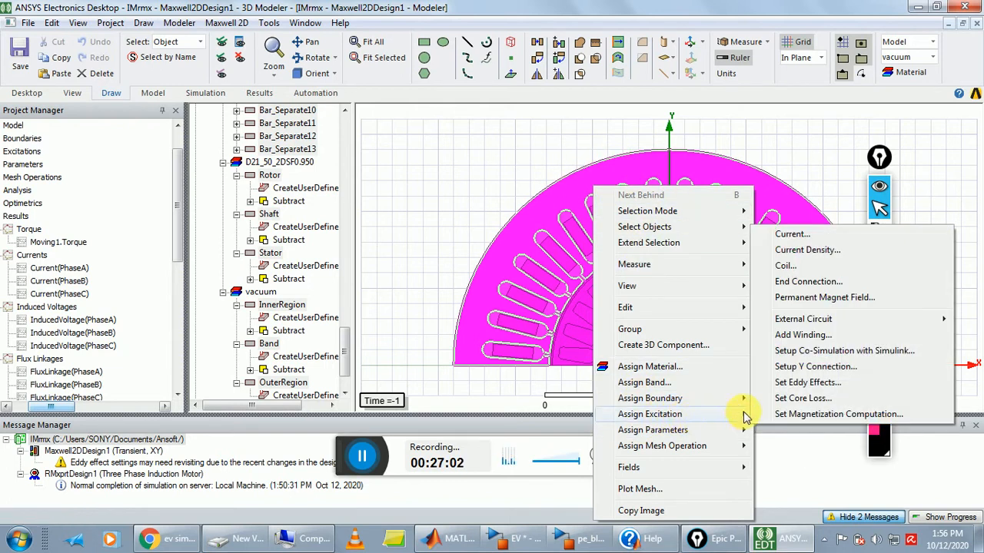
{"action": "left_click", "coordinate": [810, 388]}
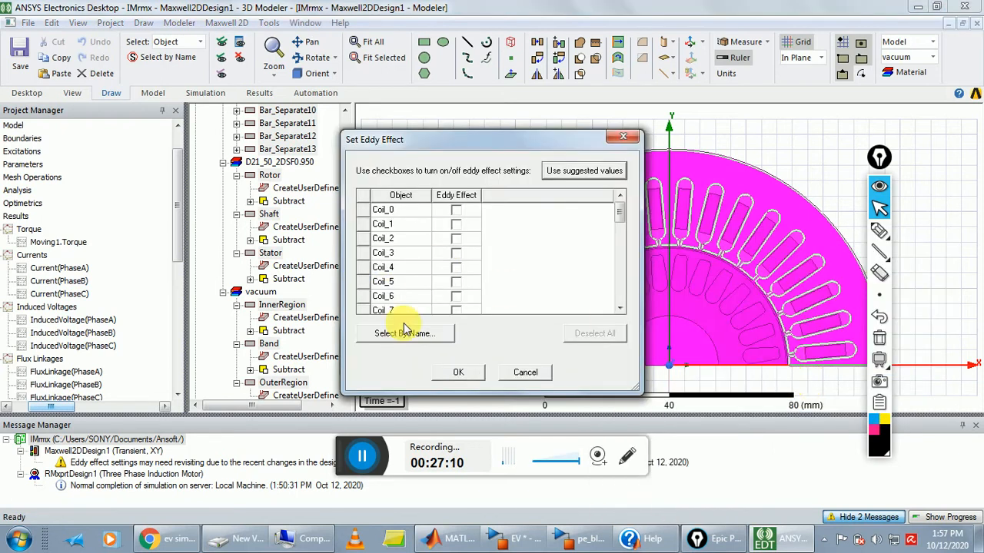
Turn on the eddy effect for the rotor bars Bar_Separate5 through Bar_Separate13.
{"action": "left_click_drag", "start_coordinate": [619, 213], "coordinate": [564, 315]}
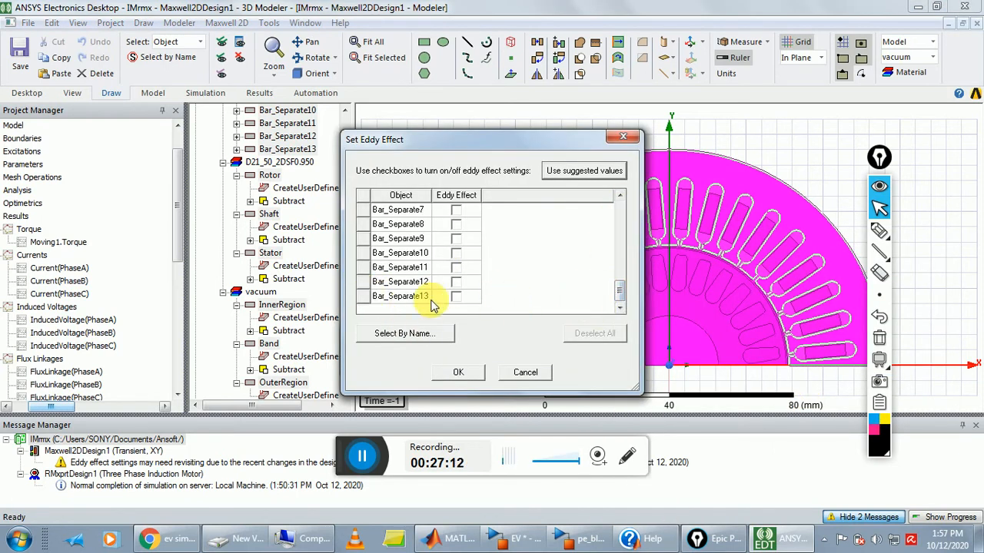
{"action": "left_click", "coordinate": [455, 299]}
{"action": "left_click", "coordinate": [456, 281]}
{"action": "left_click", "coordinate": [456, 267]}
{"action": "left_click", "coordinate": [455, 253]}
{"action": "left_click", "coordinate": [456, 238]}
{"action": "left_click", "coordinate": [456, 224]}
{"action": "scroll", "coordinate": [454, 246], "scroll_direction": "up", "scroll_amount": 2}
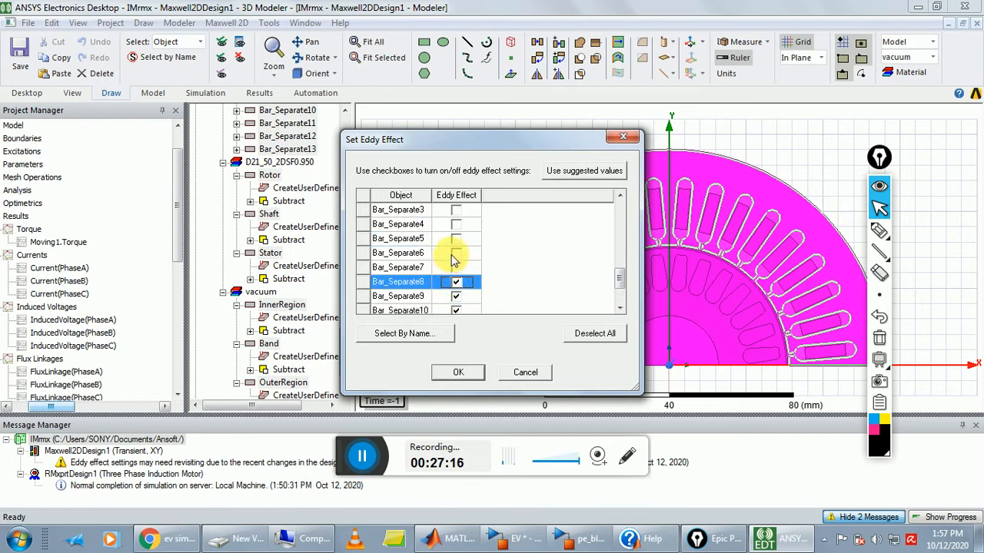
{"action": "left_click", "coordinate": [455, 253]}
{"action": "left_click", "coordinate": [456, 238]}
{"action": "left_click", "coordinate": [456, 224]}
{"action": "scroll", "coordinate": [455, 249], "scroll_direction": "up", "scroll_amount": 2}
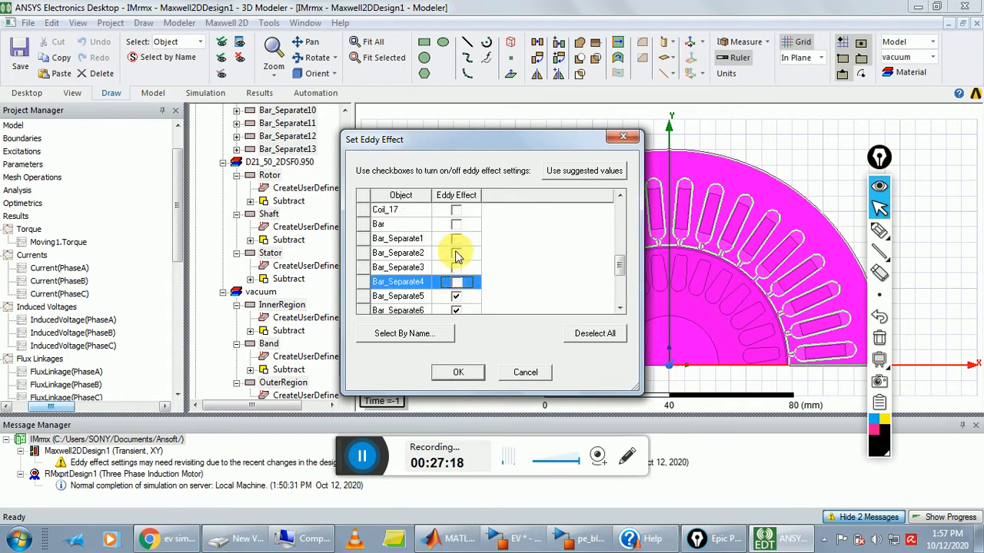
Turn on the eddy effect for Bar and Bar_Separate1 through Bar_Separate4, check the object list and apply the eddy settings.
{"action": "left_click", "coordinate": [456, 281]}
{"action": "left_click", "coordinate": [456, 267]}
{"action": "left_click", "coordinate": [456, 253]}
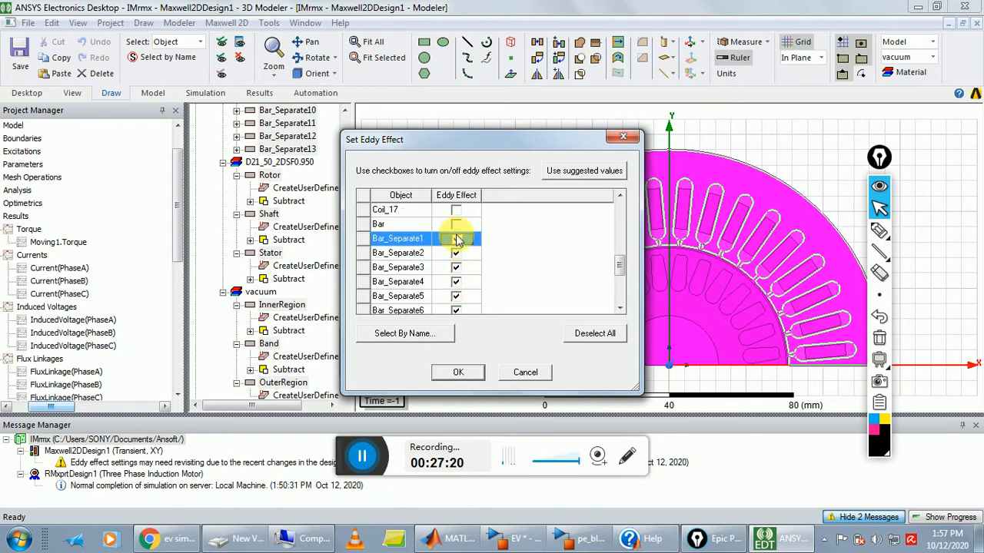
{"action": "left_click", "coordinate": [456, 239]}
{"action": "left_click", "coordinate": [455, 224]}
{"action": "scroll", "coordinate": [477, 254], "scroll_direction": "down", "scroll_amount": 2}
{"action": "scroll", "coordinate": [465, 288], "scroll_direction": "up", "scroll_amount": 4}
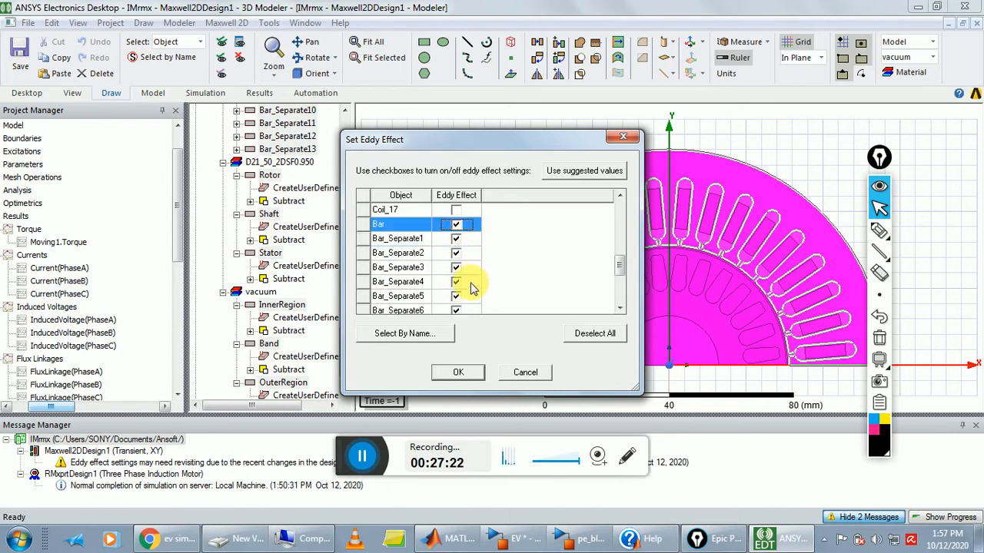
{"action": "scroll", "coordinate": [484, 300], "scroll_direction": "down", "scroll_amount": 4}
{"action": "scroll", "coordinate": [484, 299], "scroll_direction": "down", "scroll_amount": 2}
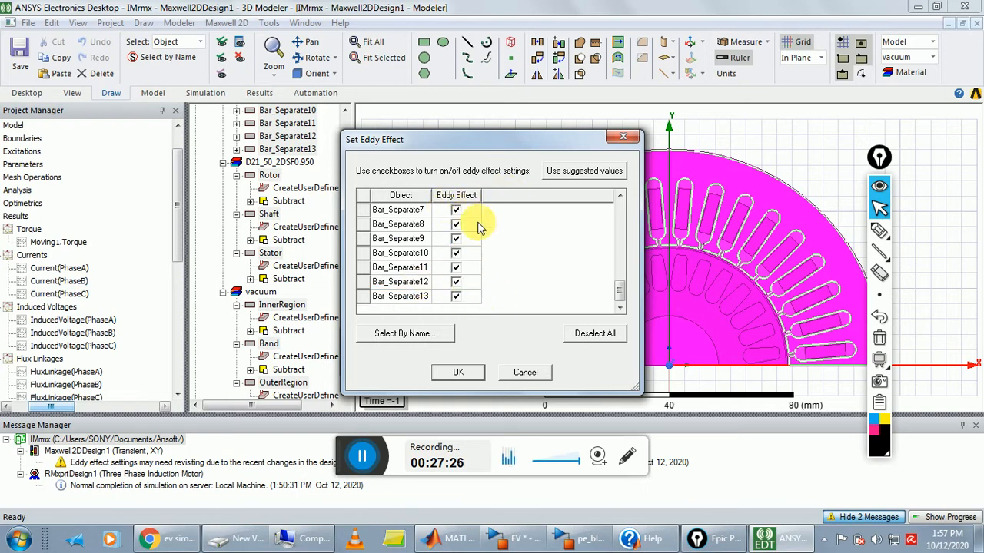
{"action": "scroll", "coordinate": [428, 277], "scroll_direction": "up", "scroll_amount": 10}
{"action": "scroll", "coordinate": [461, 223], "scroll_direction": "down", "scroll_amount": 8}
{"action": "scroll", "coordinate": [475, 230], "scroll_direction": "down", "scroll_amount": 3}
{"action": "left_click", "coordinate": [455, 374]}
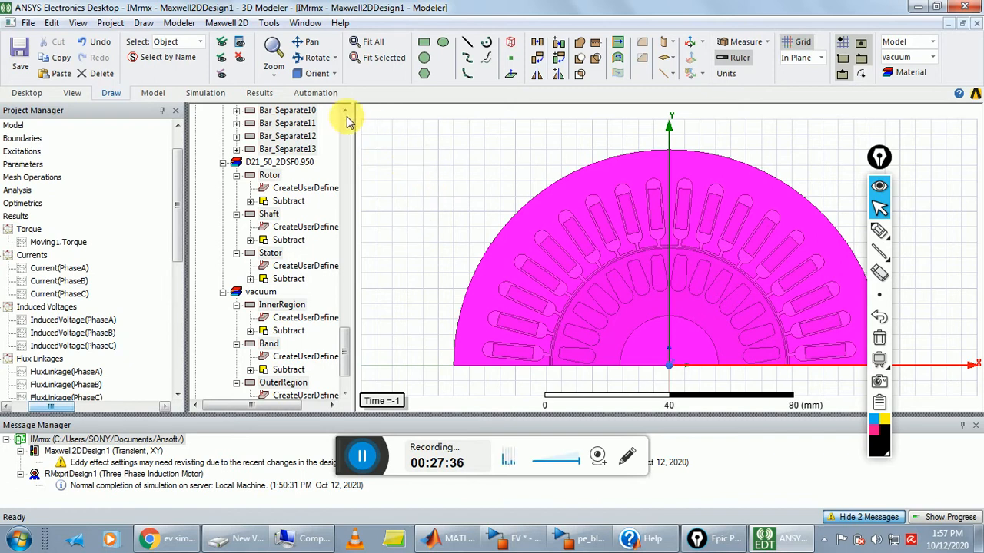
Add a solution setup to the Maxwell 2D design and show its save fields settings.
{"action": "left_click", "coordinate": [231, 23]}
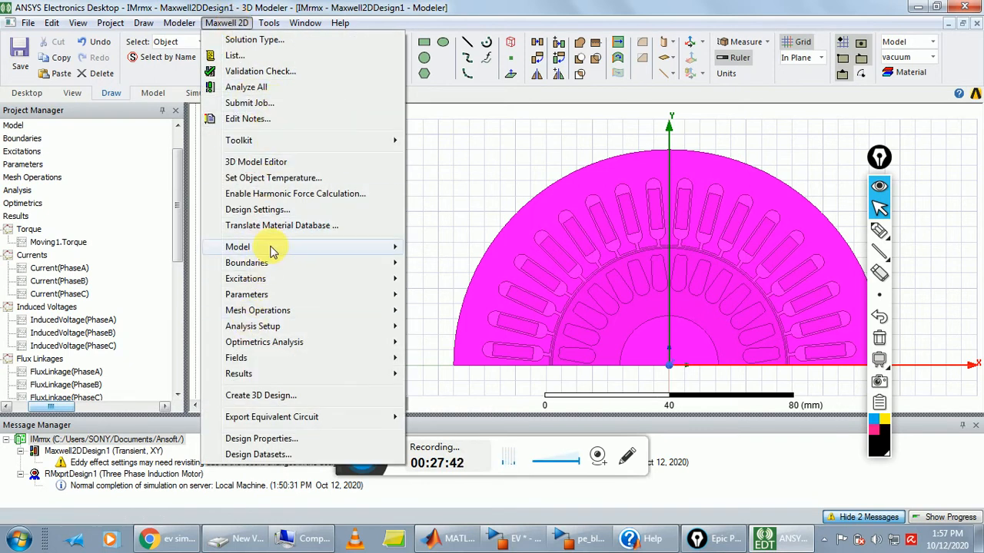
{"action": "mouse_move", "coordinate": [271, 252]}
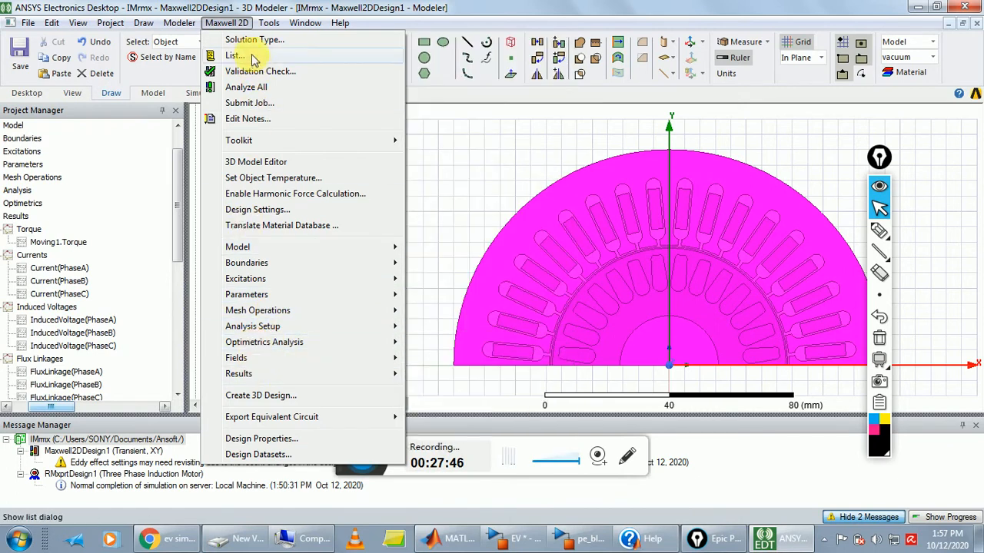
{"action": "mouse_move", "coordinate": [327, 329]}
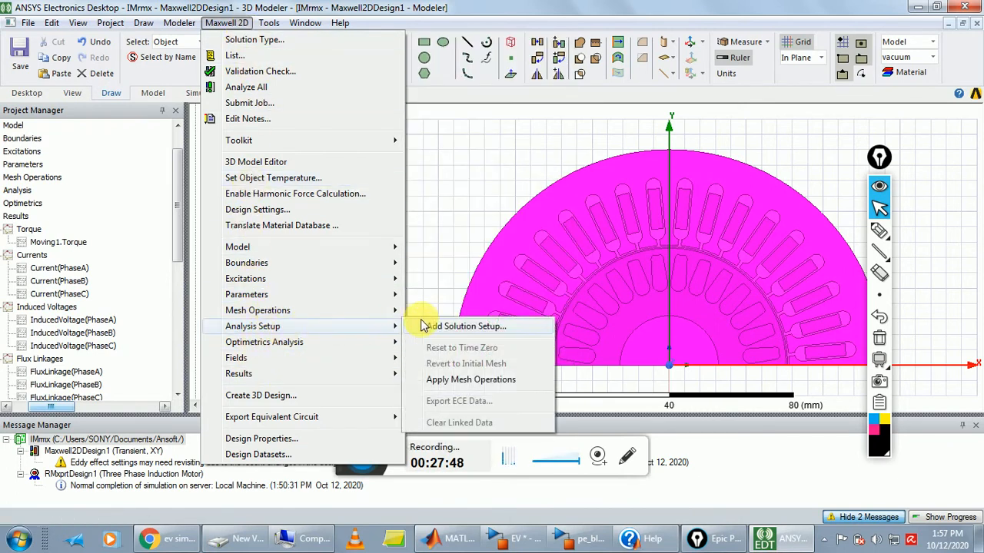
{"action": "left_click", "coordinate": [444, 327]}
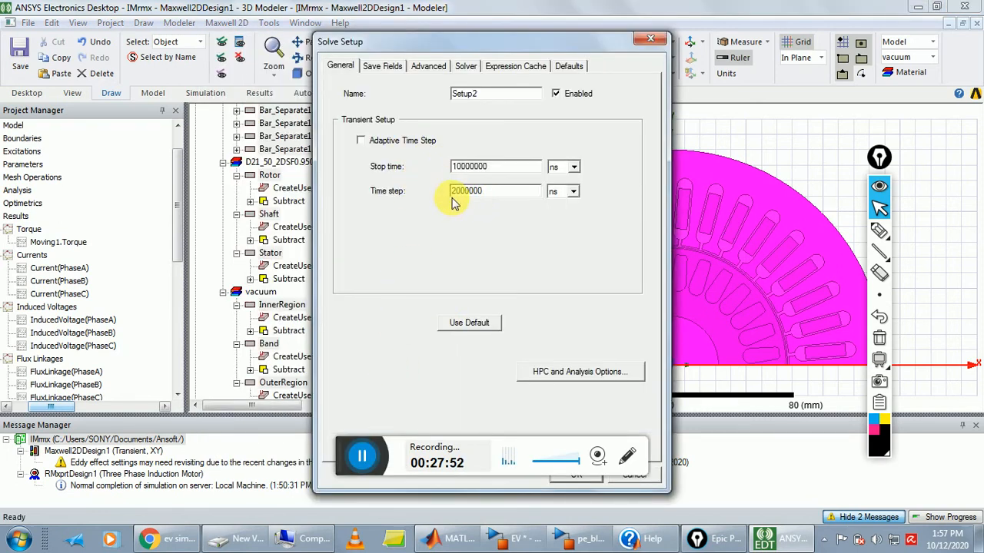
{"action": "left_click", "coordinate": [385, 68]}
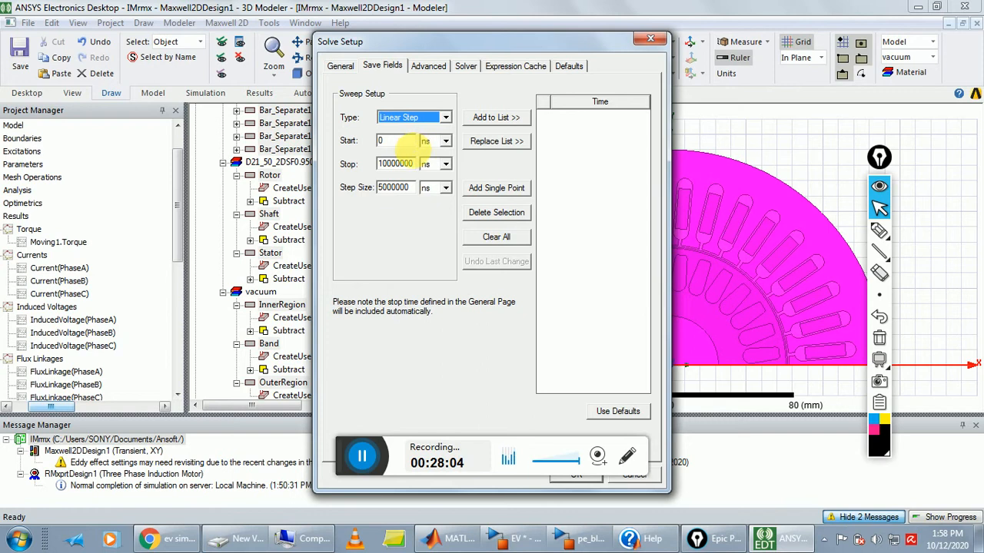
Add a linear step sweep for saved fields to the time list, from 0 s to 0.01 s with a 0.001 s step size.
{"action": "left_click", "coordinate": [445, 142]}
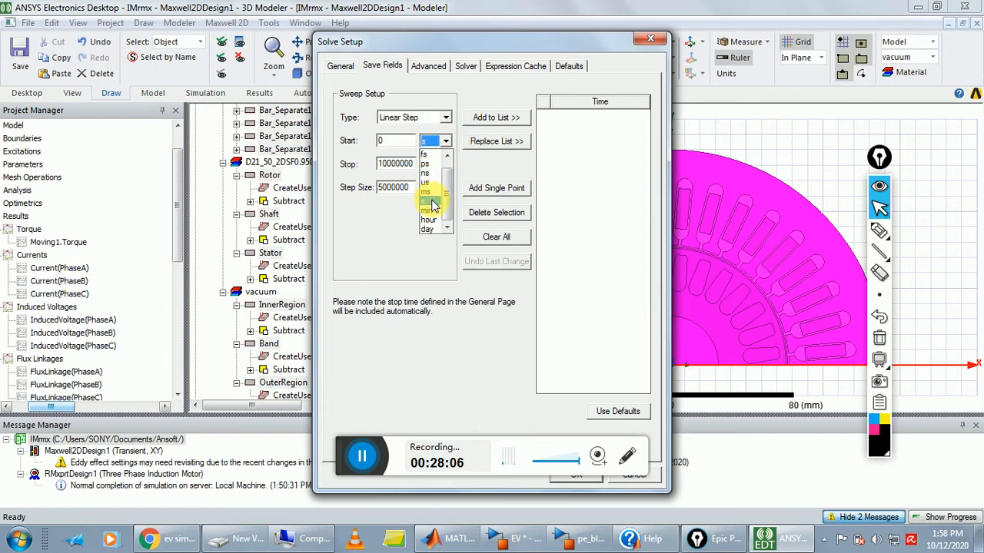
{"action": "left_click", "coordinate": [428, 200]}
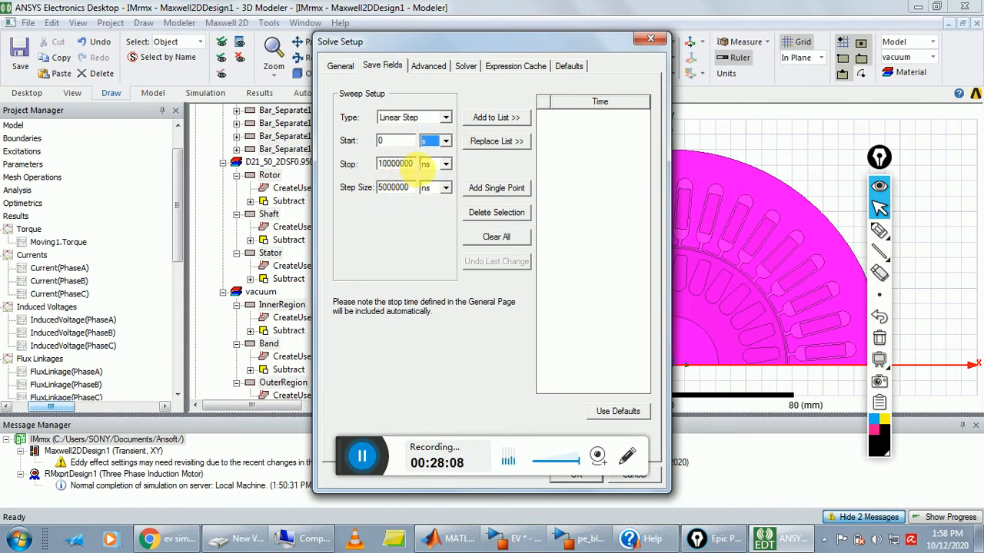
{"action": "left_click_drag", "start_coordinate": [424, 167], "coordinate": [347, 165]}
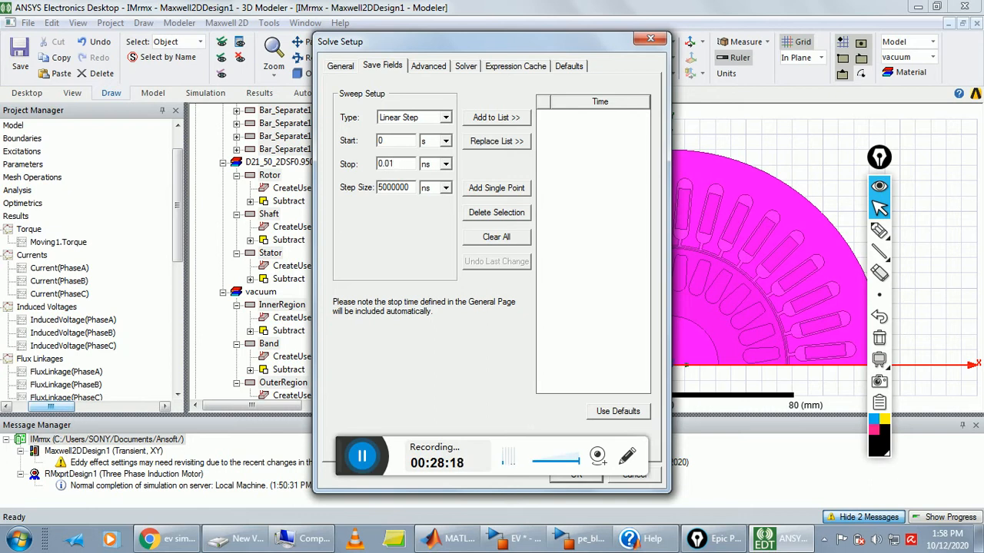
{"action": "left_click", "coordinate": [445, 163]}
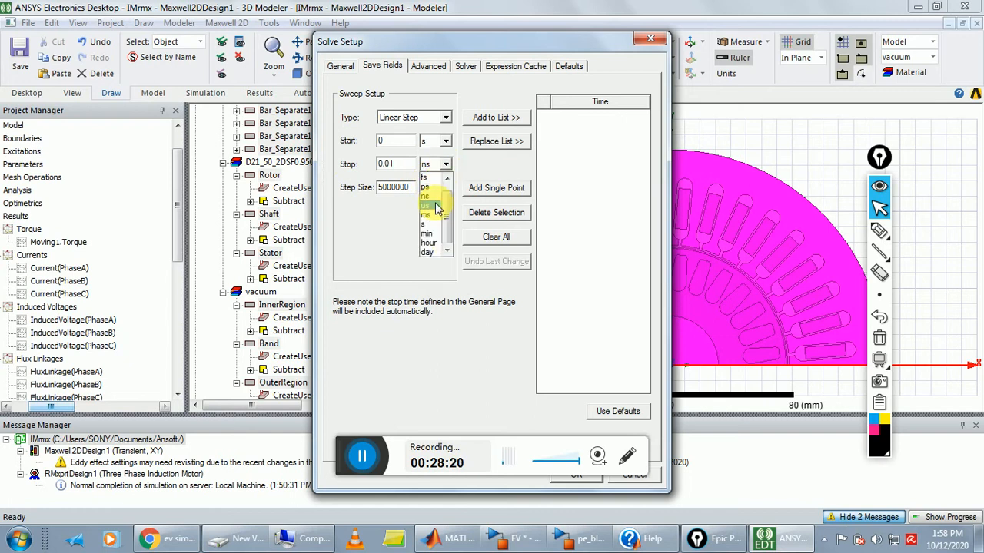
{"action": "left_click", "coordinate": [426, 223]}
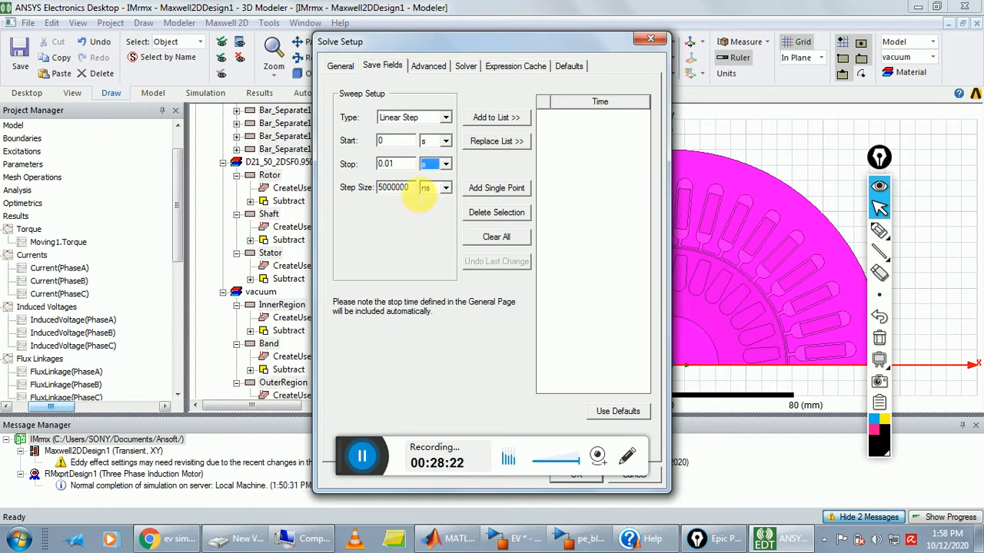
{"action": "left_click_drag", "start_coordinate": [411, 187], "coordinate": [368, 186]}
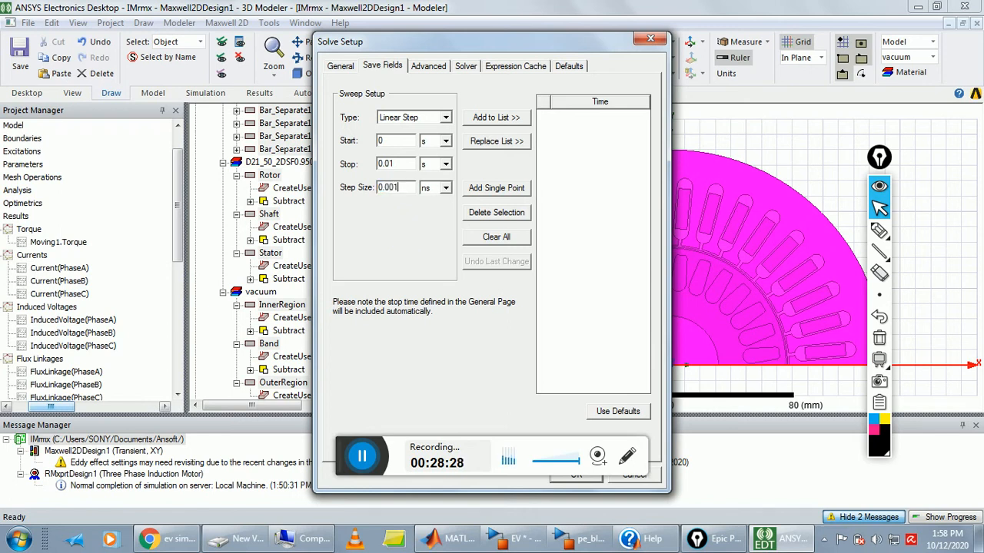
{"action": "left_click", "coordinate": [445, 188]}
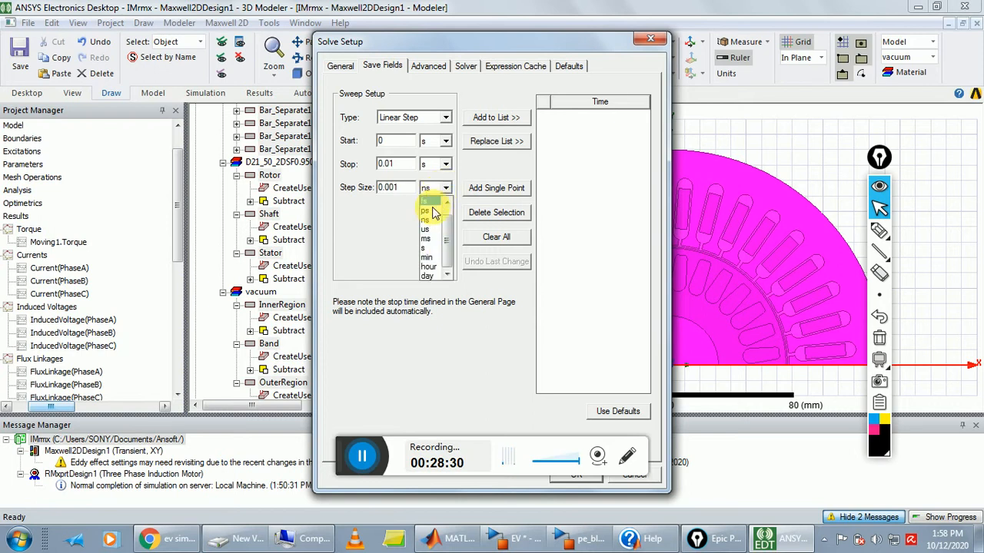
{"action": "left_click", "coordinate": [424, 248]}
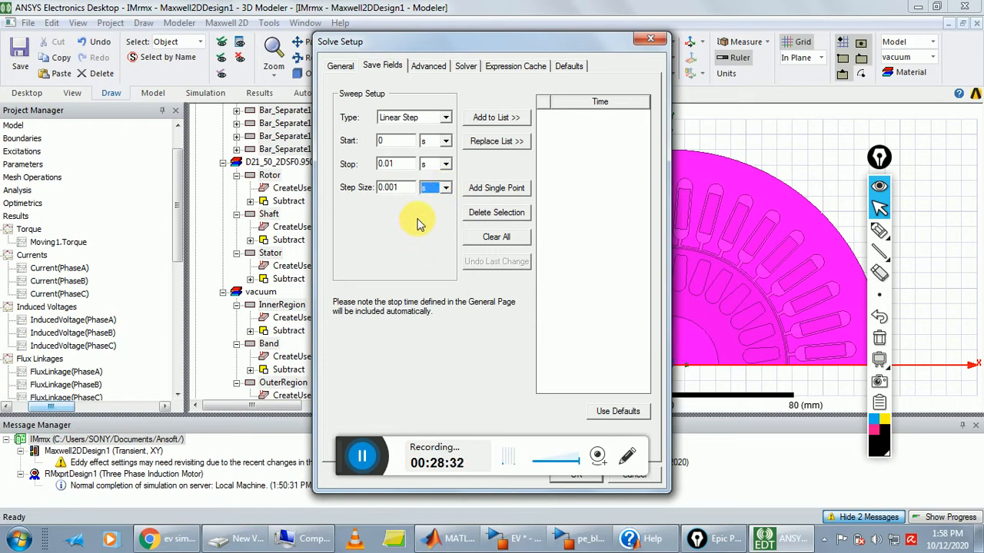
{"action": "left_click", "coordinate": [492, 121]}
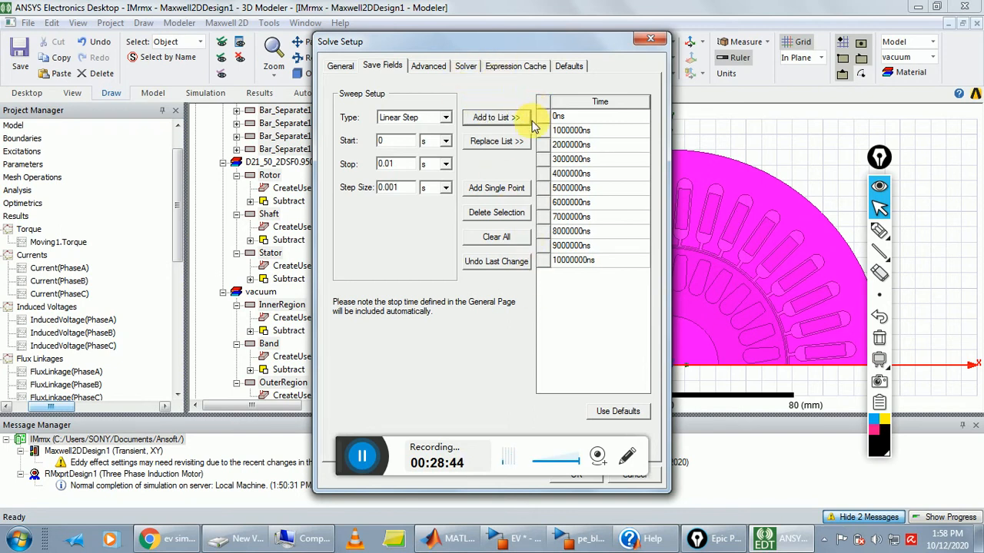
Look through the setup's advanced, solver and expression cache settings and accept the solution setup.
{"action": "left_click", "coordinate": [438, 67]}
{"action": "left_click", "coordinate": [465, 68]}
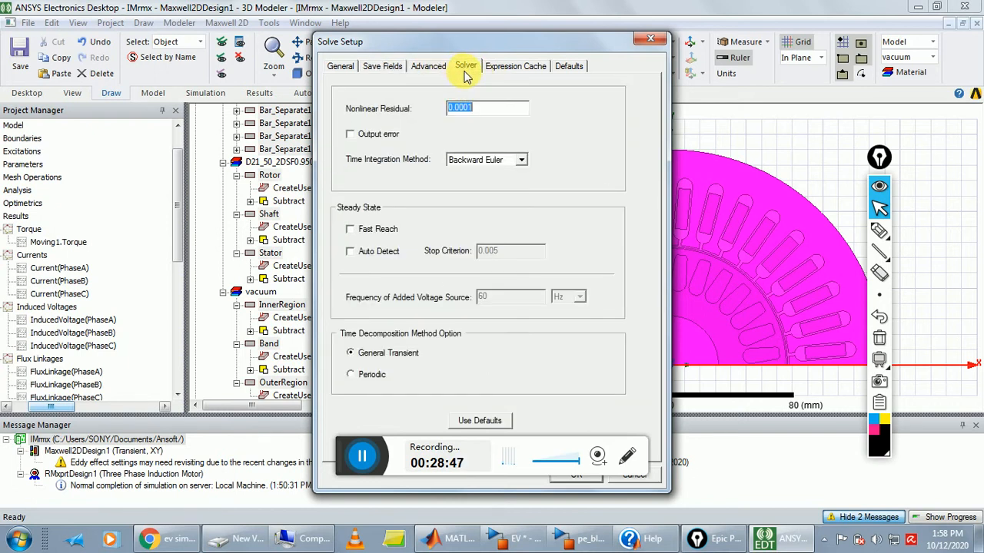
{"action": "left_click", "coordinate": [514, 66]}
{"action": "left_click_drag", "start_coordinate": [556, 43], "coordinate": [875, 44]}
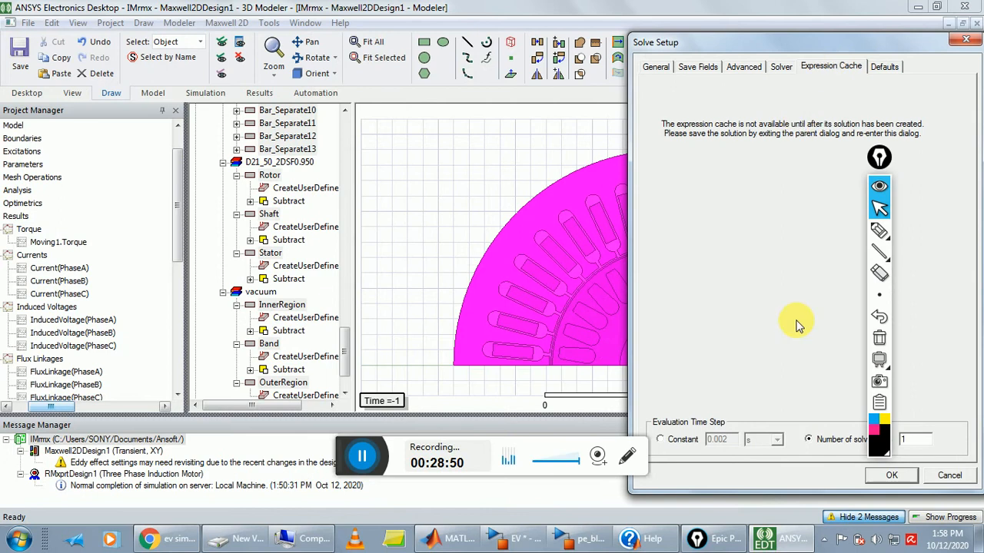
{"action": "left_click", "coordinate": [892, 474]}
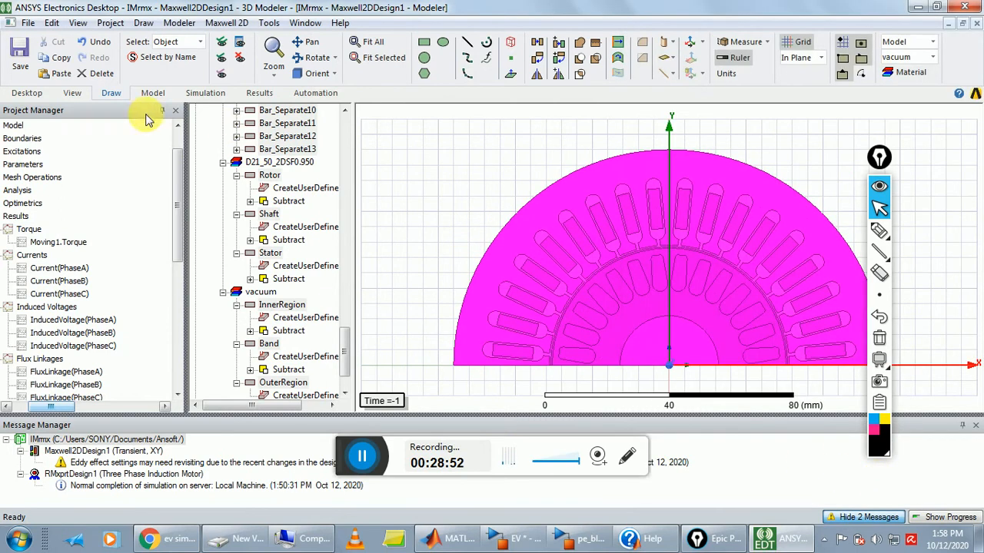
Run a validation check on the Maxwell 2D design with its new solution setup and dismiss the report.
{"action": "left_click", "coordinate": [226, 23]}
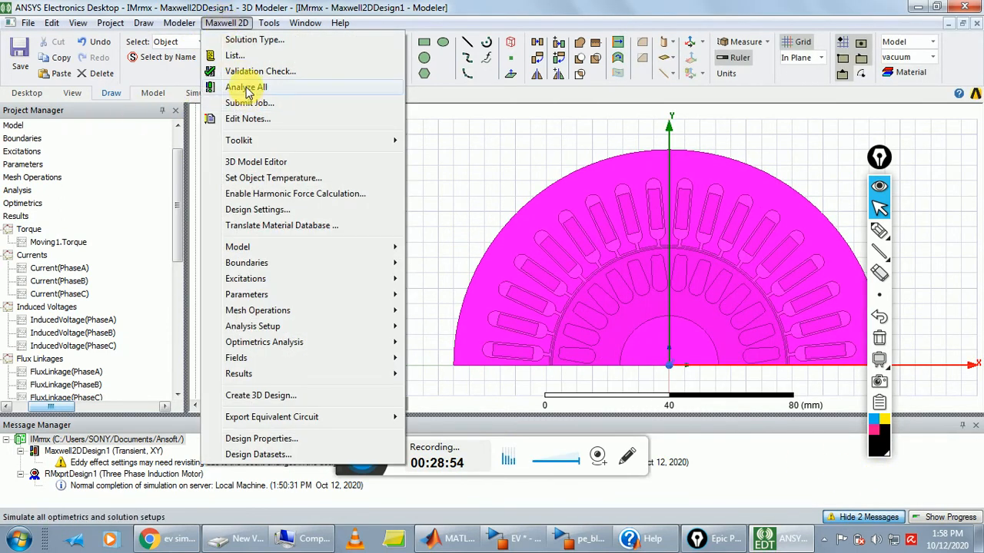
{"action": "left_click", "coordinate": [240, 71]}
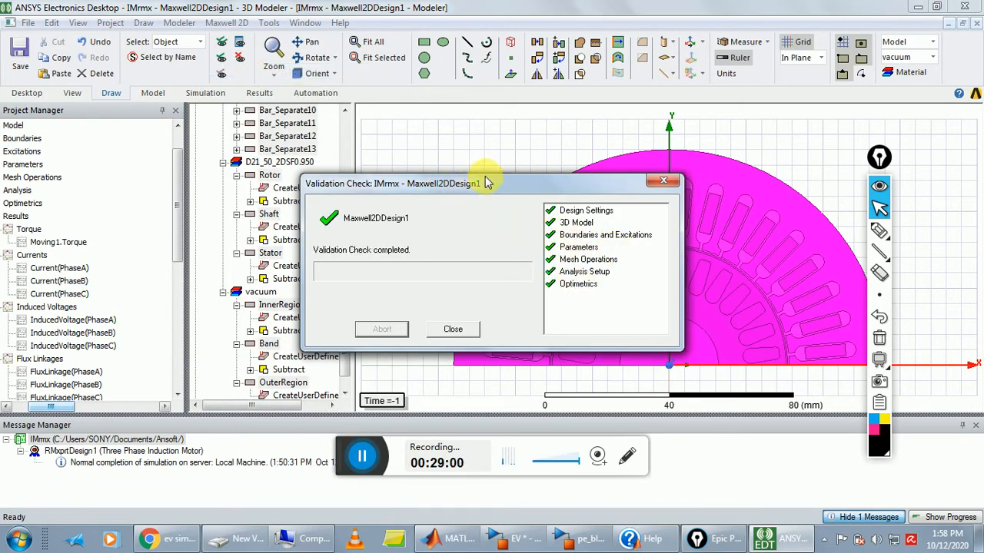
{"action": "left_click_drag", "start_coordinate": [489, 184], "coordinate": [449, 146]}
{"action": "left_click", "coordinate": [415, 292]}
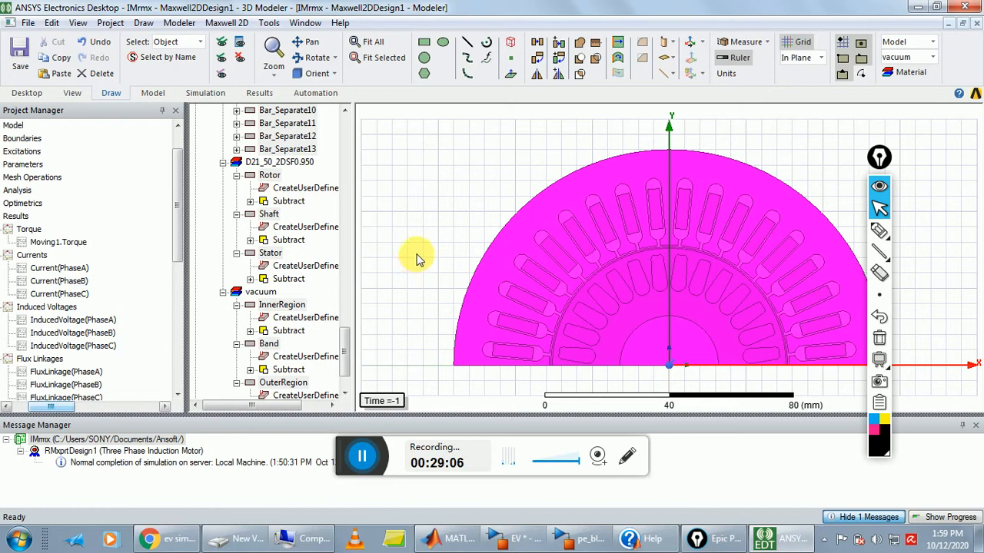
{"action": "left_click", "coordinate": [562, 165]}
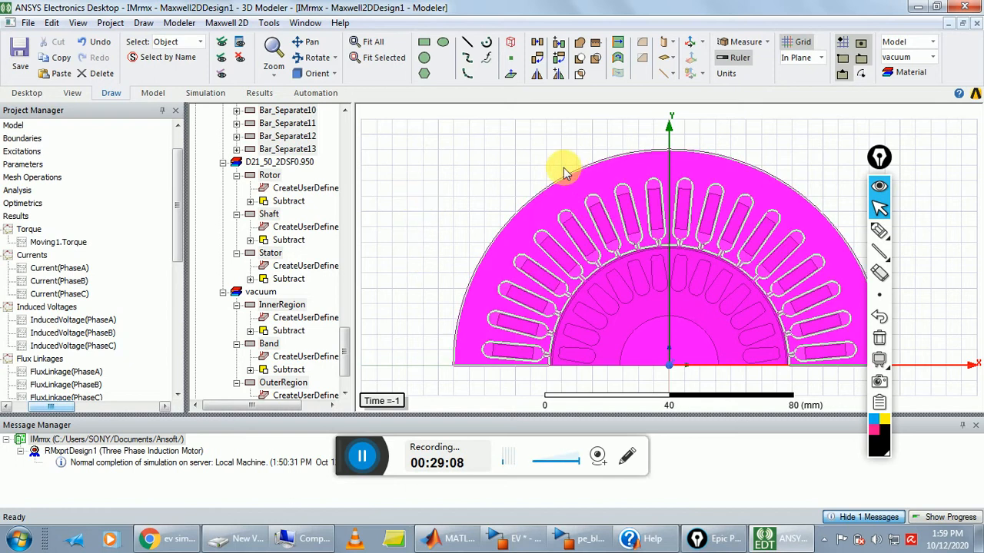
{"action": "left_click_drag", "start_coordinate": [883, 158], "coordinate": [979, 143]}
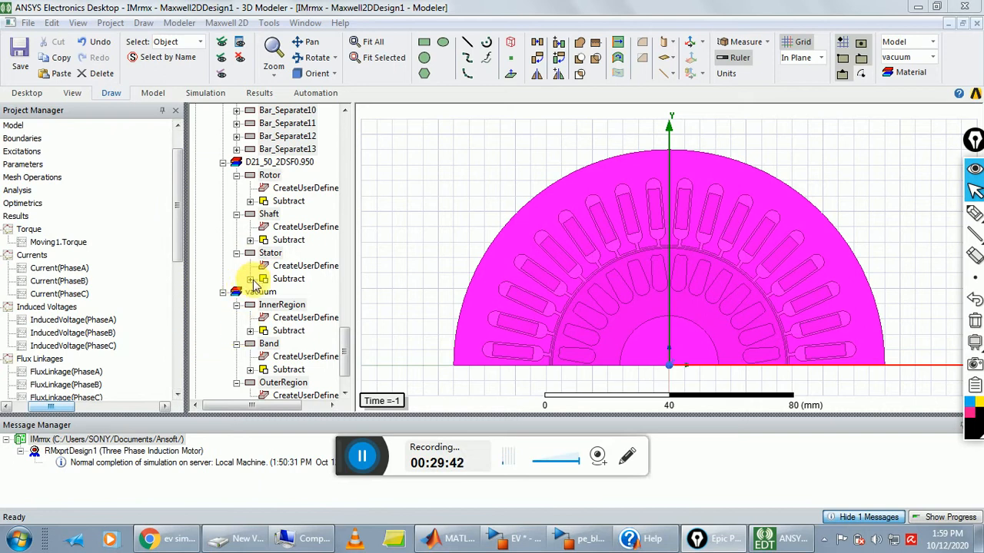
{"action": "left_click", "coordinate": [227, 22]}
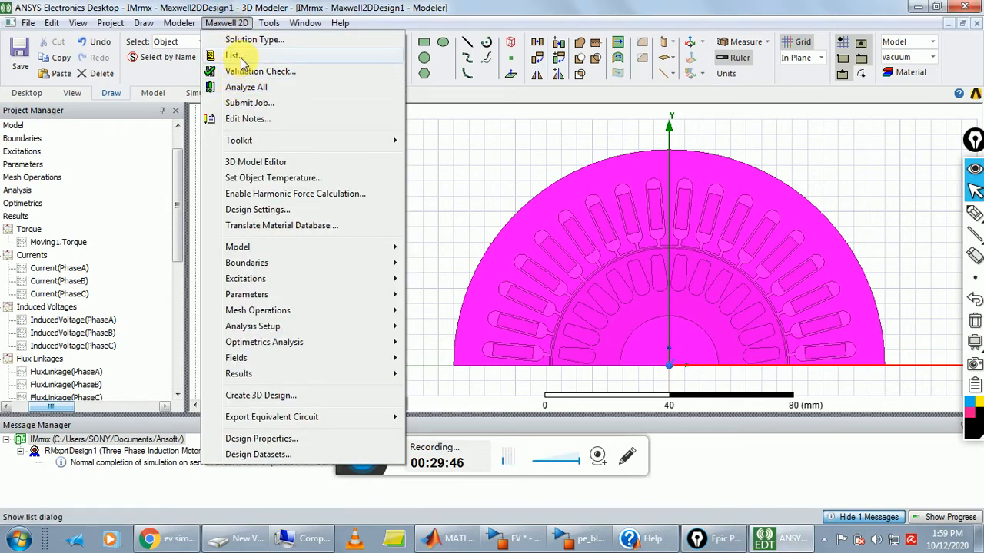
{"action": "left_click", "coordinate": [442, 123]}
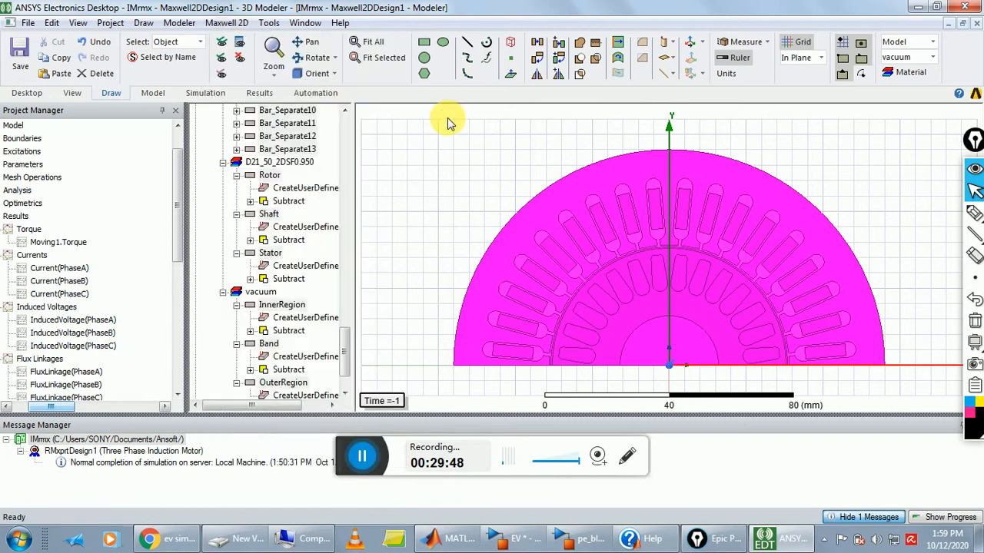
{"action": "left_click", "coordinate": [237, 23]}
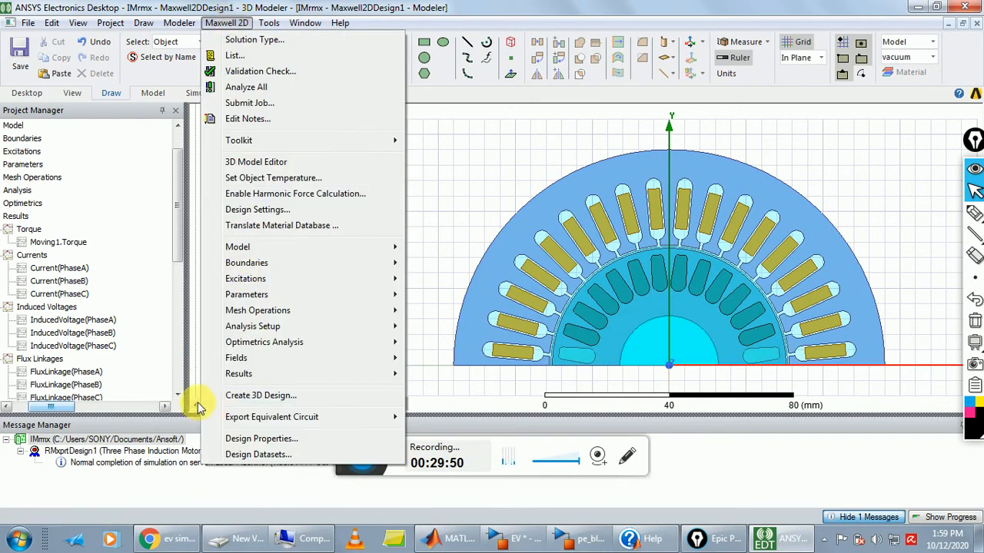
{"action": "left_click", "coordinate": [52, 415]}
{"action": "left_click_drag", "start_coordinate": [52, 415], "coordinate": [35, 415]}
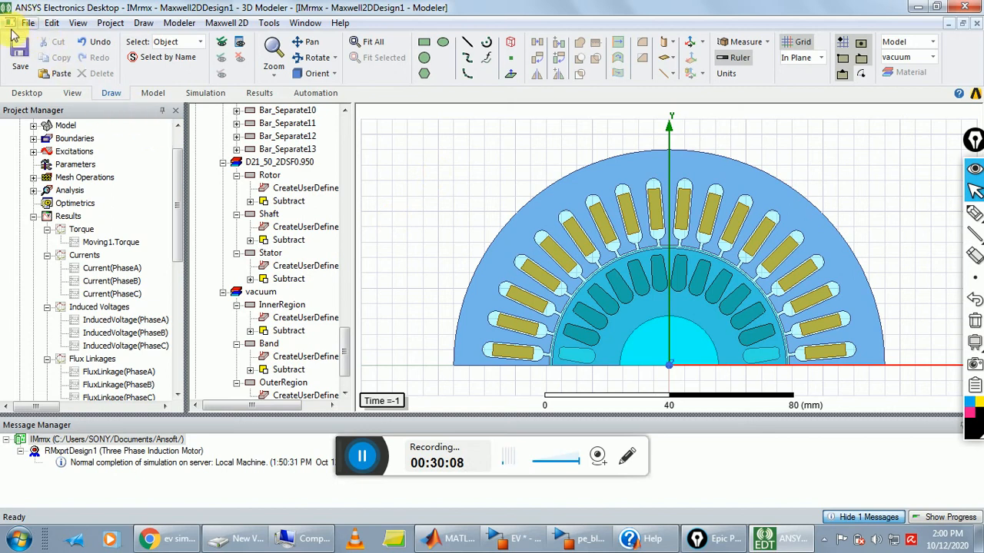
Select all model objects and create a Flux_Lines field plot in the AllObjects volume.
{"action": "left_click", "coordinate": [50, 23]}
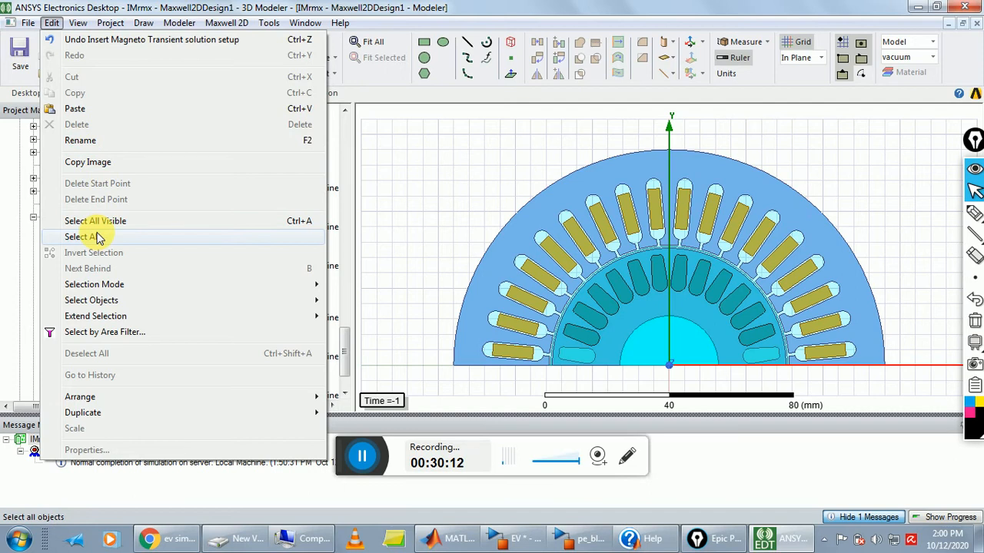
{"action": "left_click", "coordinate": [98, 238]}
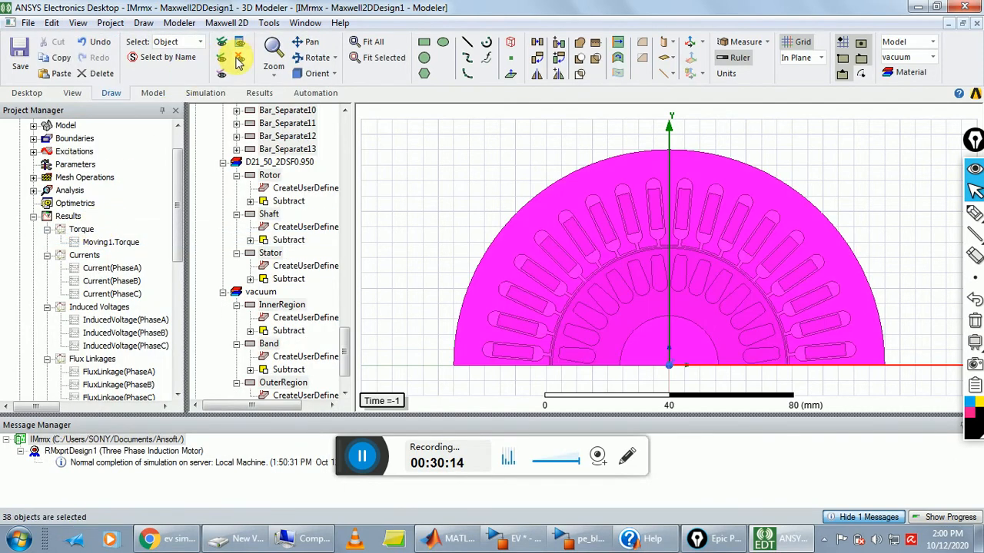
{"action": "left_click", "coordinate": [229, 24]}
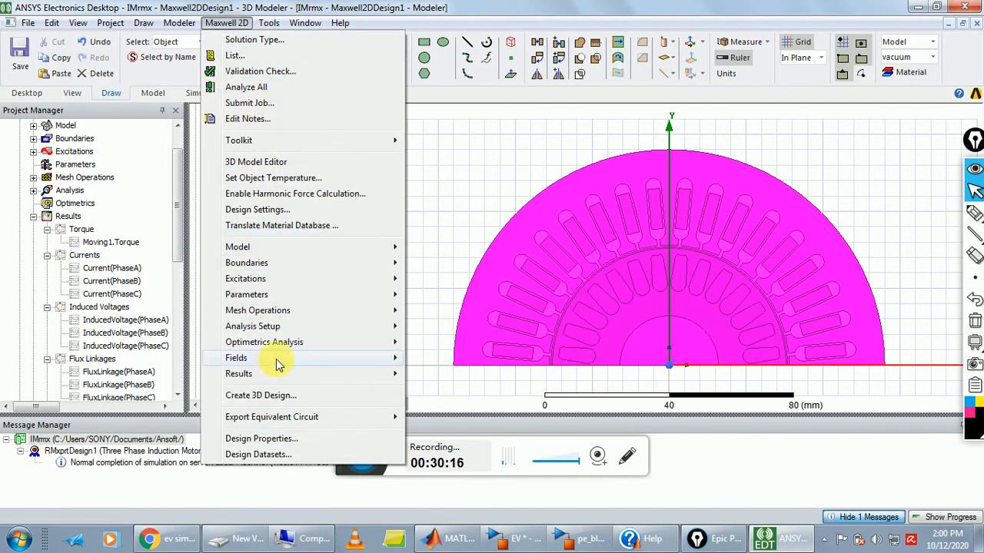
{"action": "mouse_move", "coordinate": [275, 357]}
{"action": "mouse_move", "coordinate": [515, 164]}
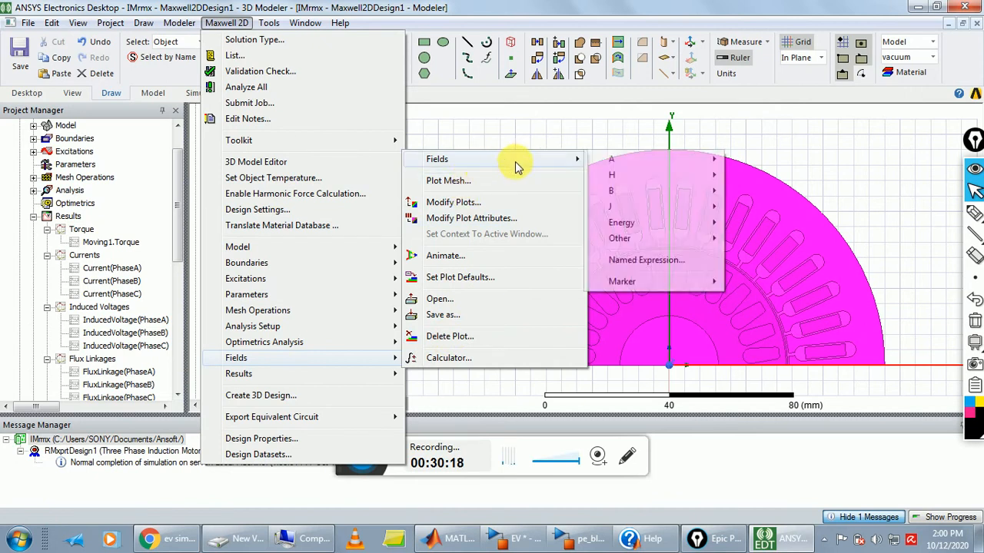
{"action": "mouse_move", "coordinate": [617, 167]}
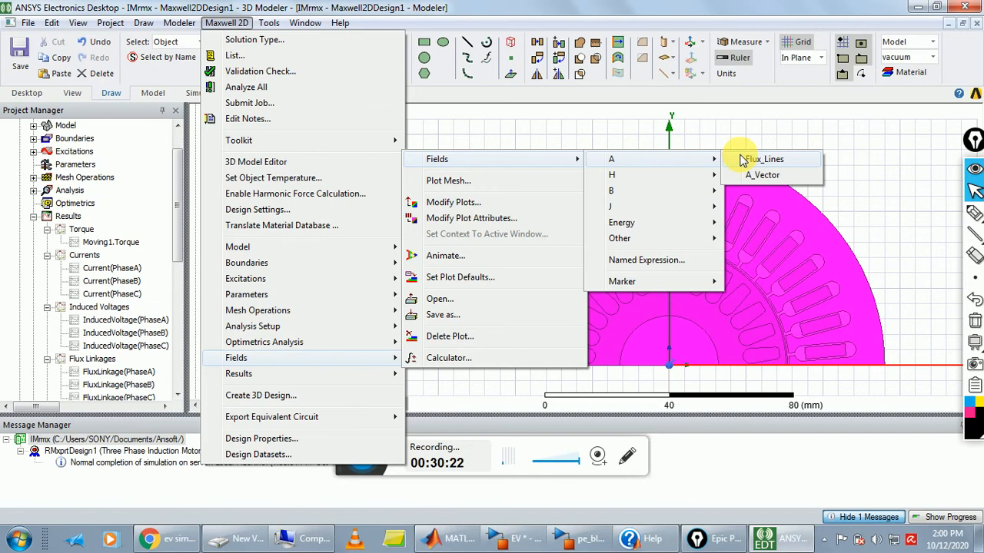
{"action": "left_click", "coordinate": [763, 159]}
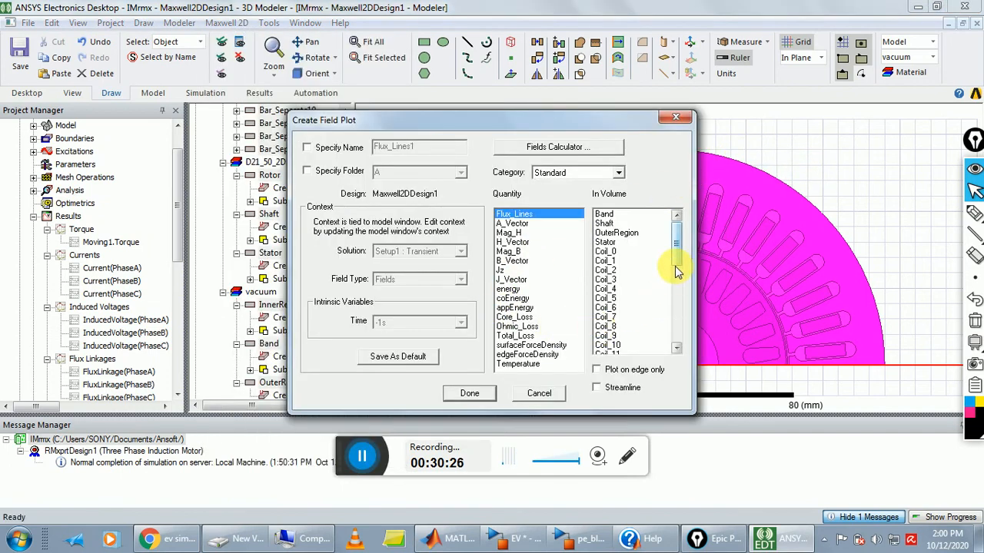
{"action": "left_click_drag", "start_coordinate": [681, 265], "coordinate": [677, 332]}
{"action": "left_click", "coordinate": [619, 345]}
{"action": "left_click", "coordinate": [469, 394]}
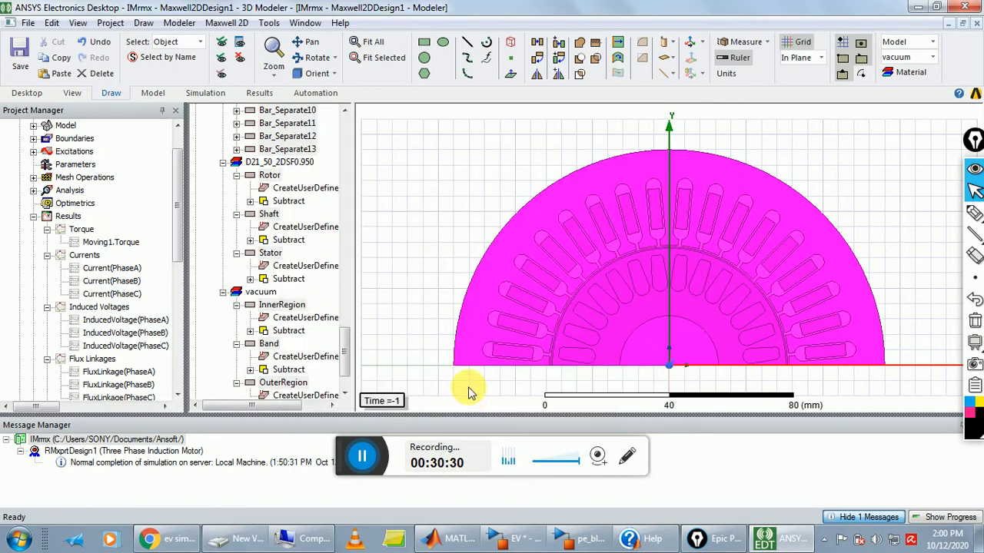
Select all model objects and create an A_Vector field plot in the AllObjects volume.
{"action": "left_click", "coordinate": [51, 22]}
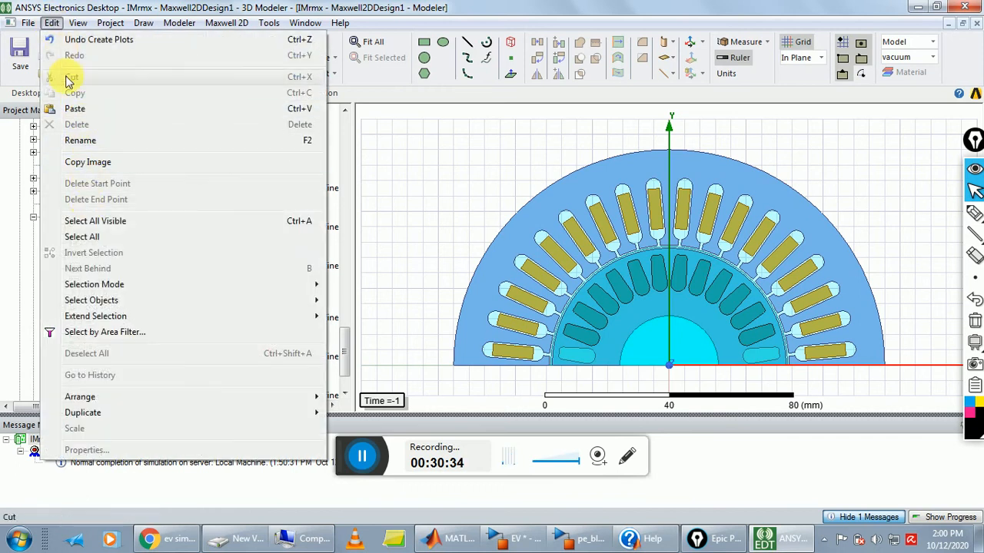
{"action": "mouse_move", "coordinate": [100, 284]}
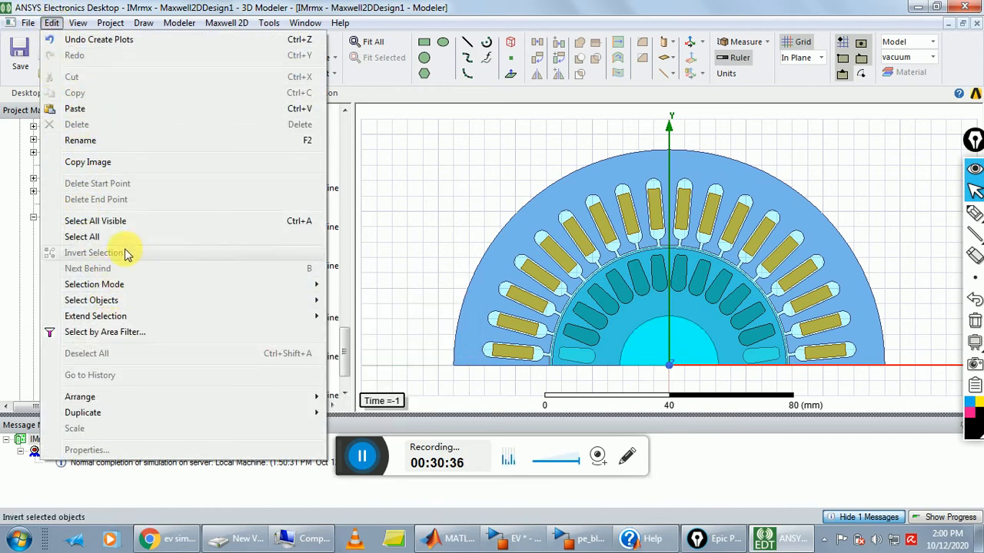
{"action": "left_click", "coordinate": [81, 237]}
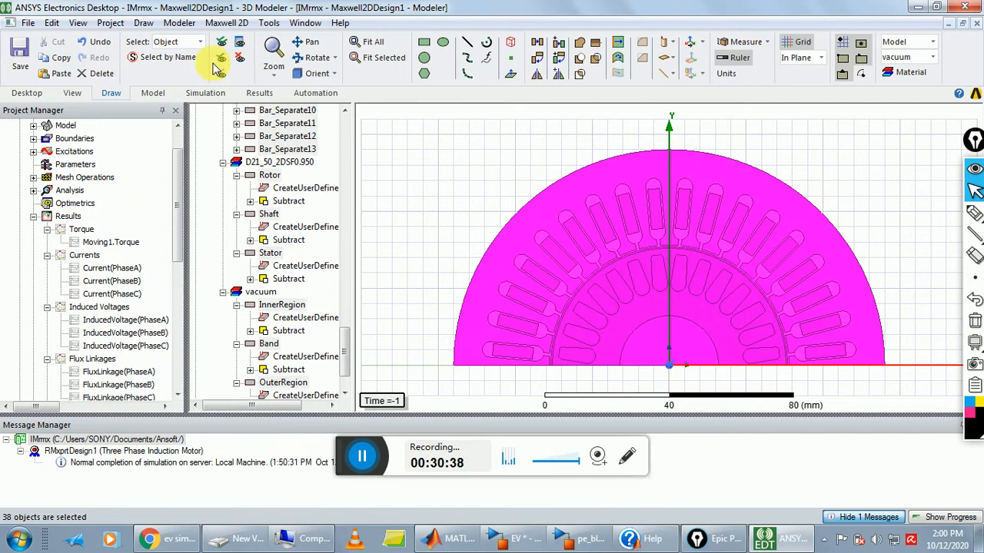
{"action": "left_click", "coordinate": [242, 25]}
{"action": "mouse_move", "coordinate": [286, 295]}
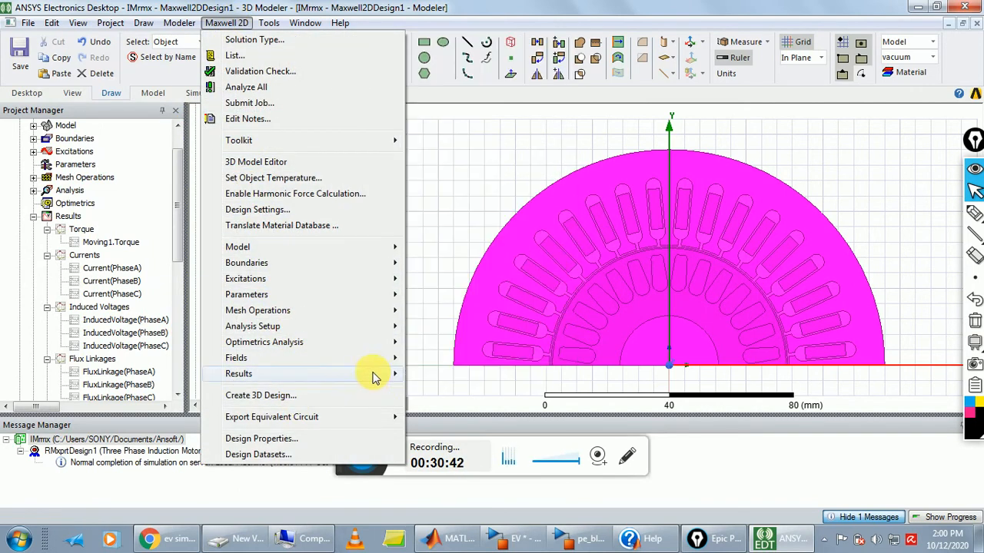
{"action": "mouse_move", "coordinate": [323, 358]}
{"action": "mouse_move", "coordinate": [569, 166]}
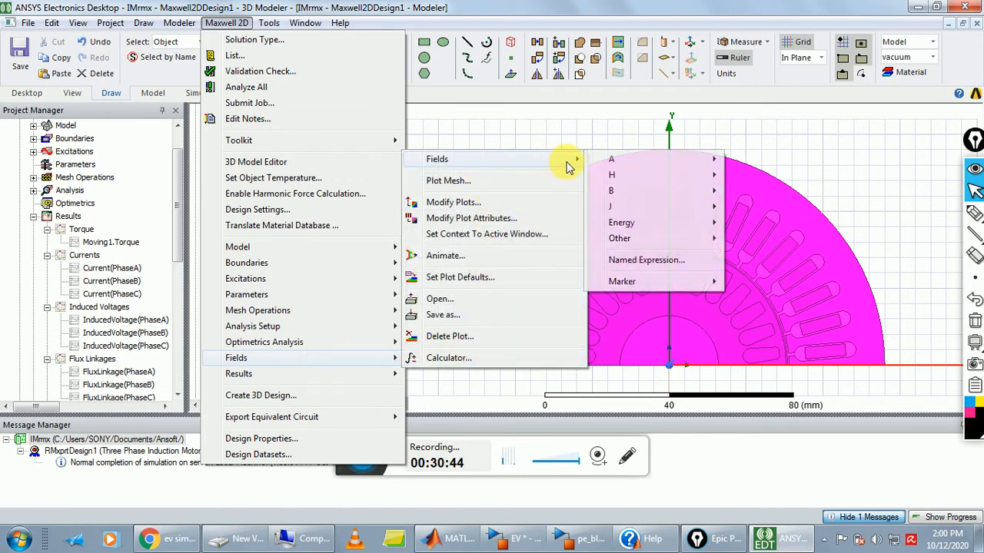
{"action": "mouse_move", "coordinate": [604, 160]}
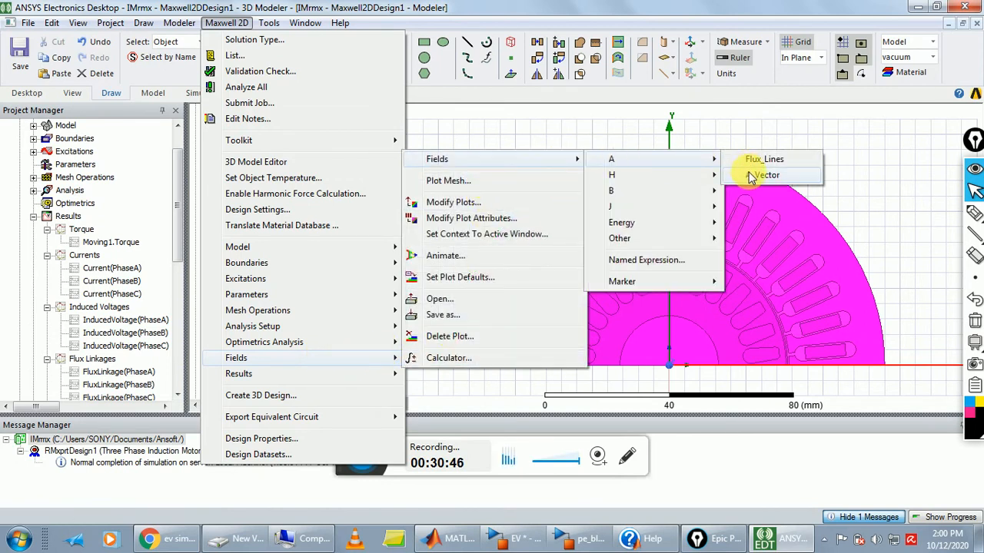
{"action": "left_click", "coordinate": [752, 176]}
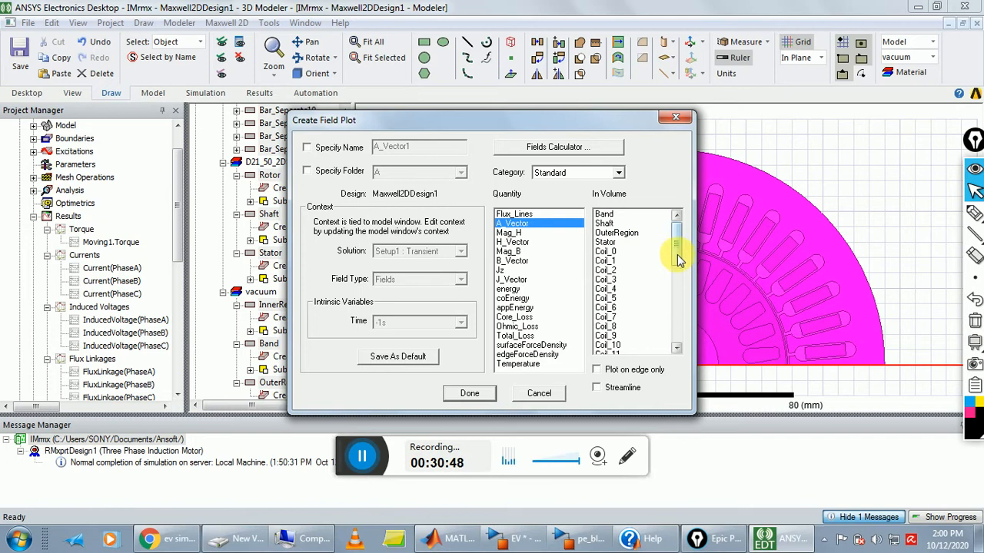
{"action": "left_click_drag", "start_coordinate": [679, 259], "coordinate": [675, 334]}
{"action": "left_click", "coordinate": [615, 346]}
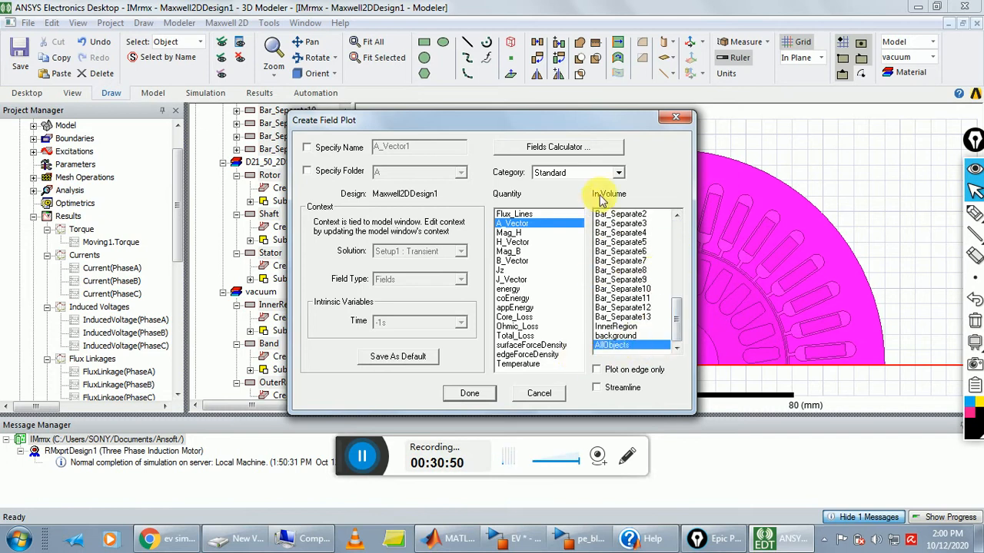
{"action": "left_click", "coordinate": [470, 393]}
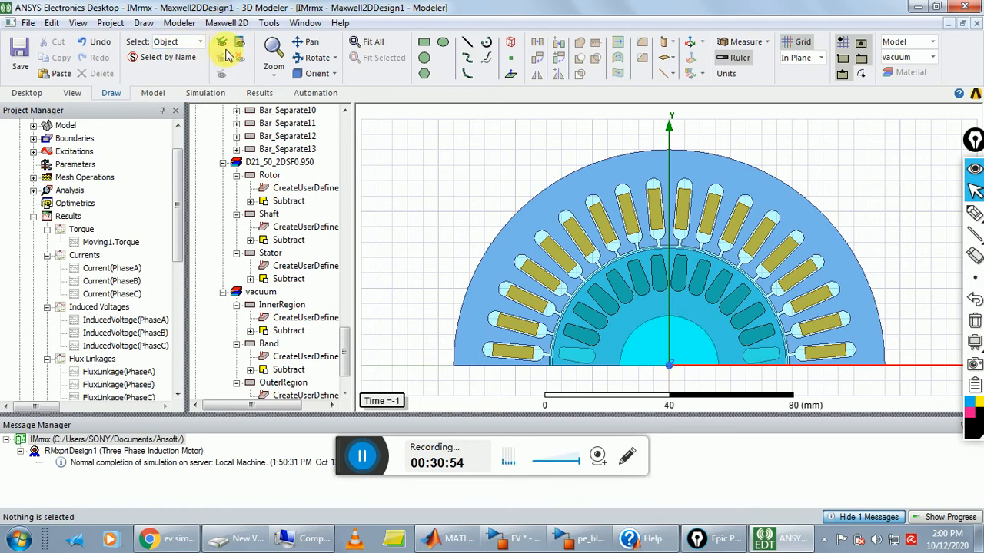
Select all model objects and create a Mag_B field plot in the AllObjects volume.
{"action": "left_click", "coordinate": [51, 22]}
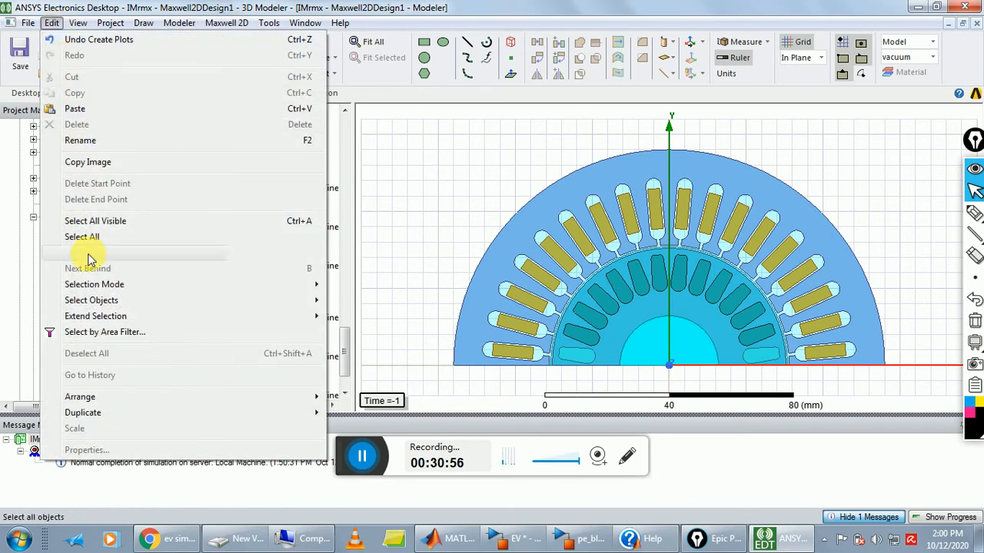
{"action": "mouse_move", "coordinate": [107, 302]}
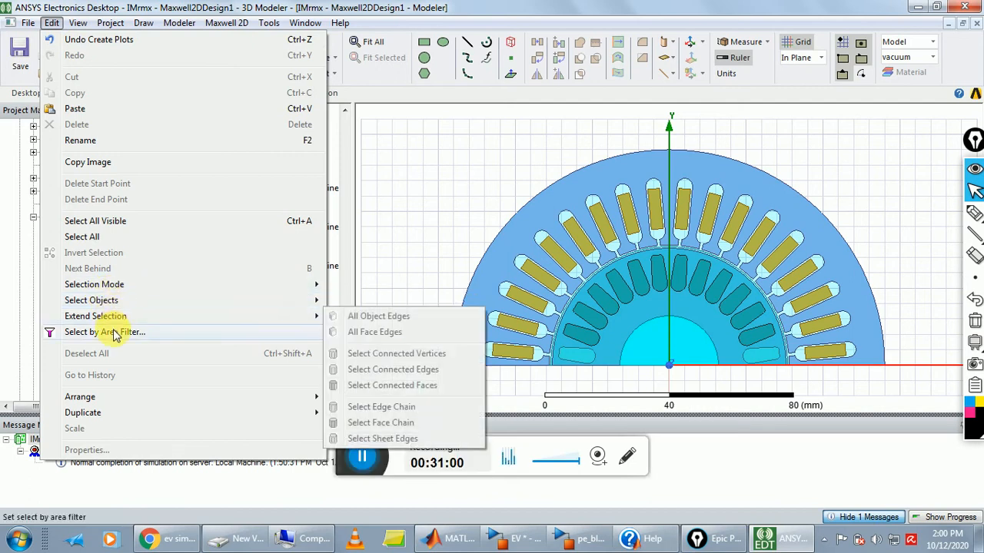
{"action": "left_click", "coordinate": [113, 236]}
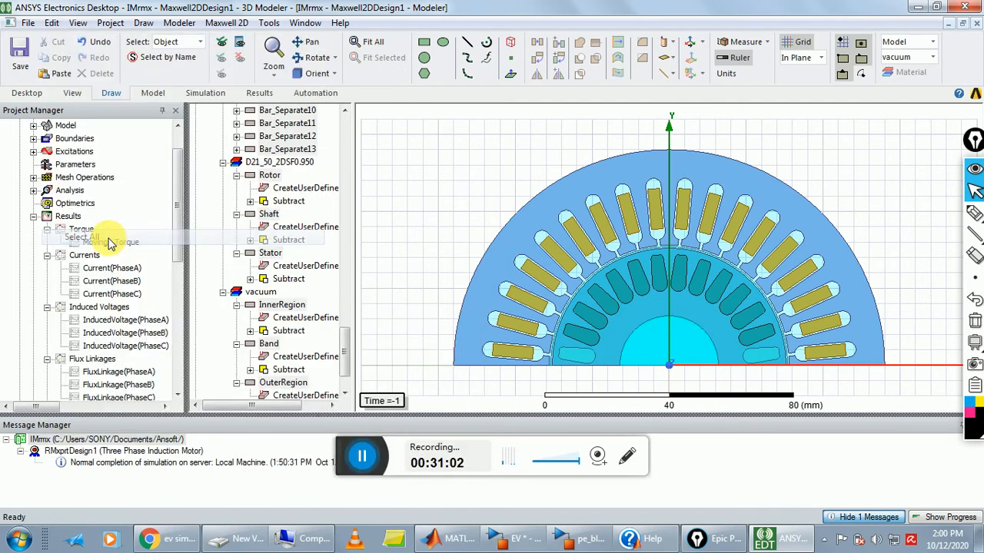
{"action": "left_click", "coordinate": [238, 23]}
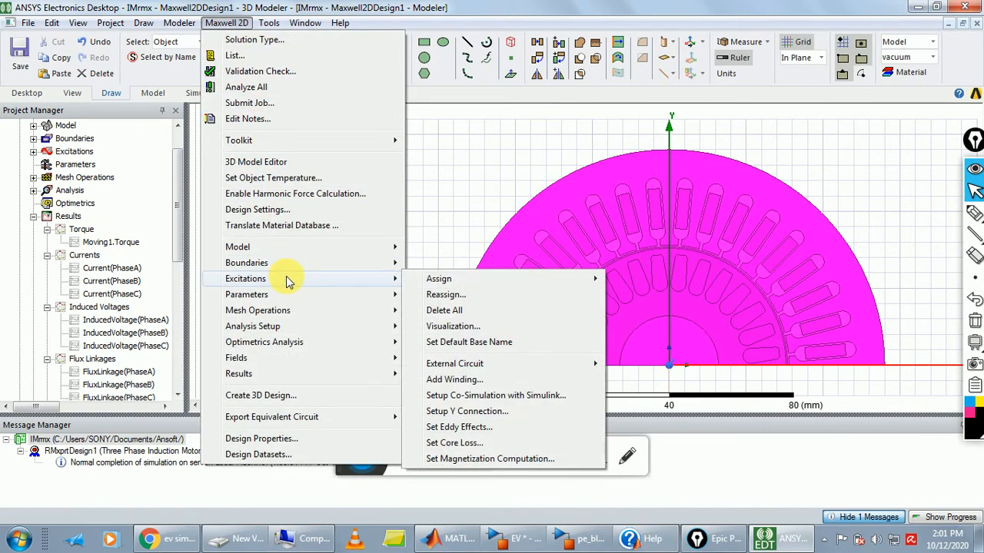
{"action": "mouse_move", "coordinate": [308, 360]}
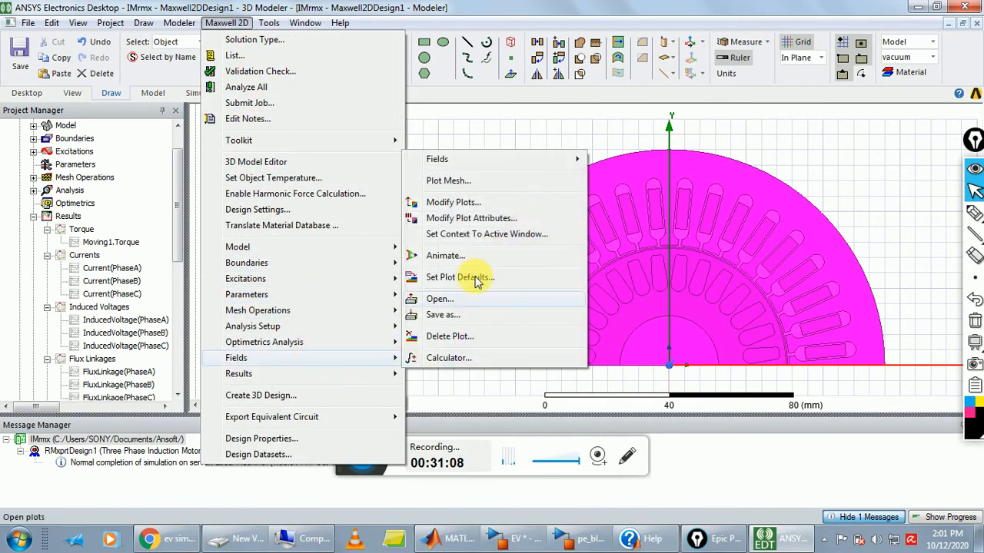
{"action": "mouse_move", "coordinate": [575, 159]}
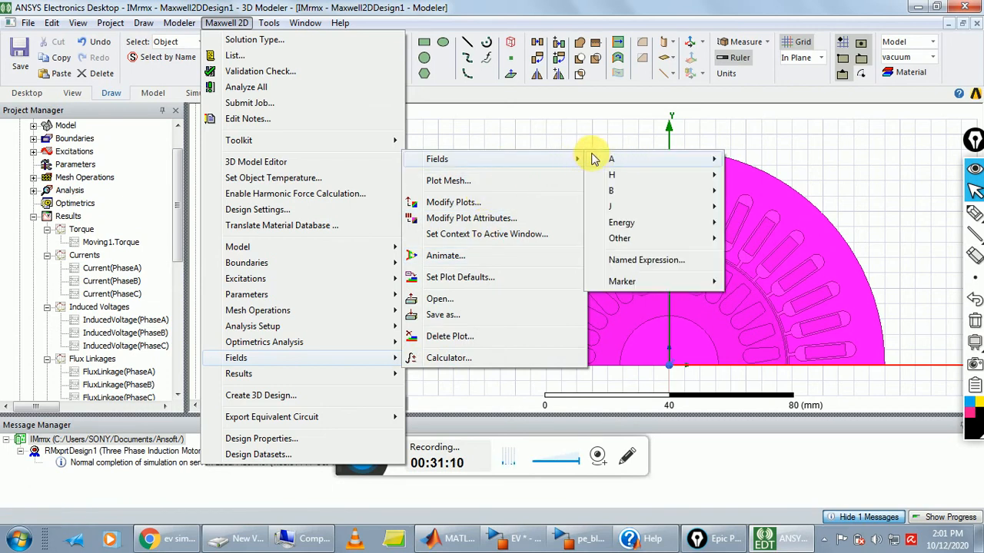
{"action": "mouse_move", "coordinate": [657, 192]}
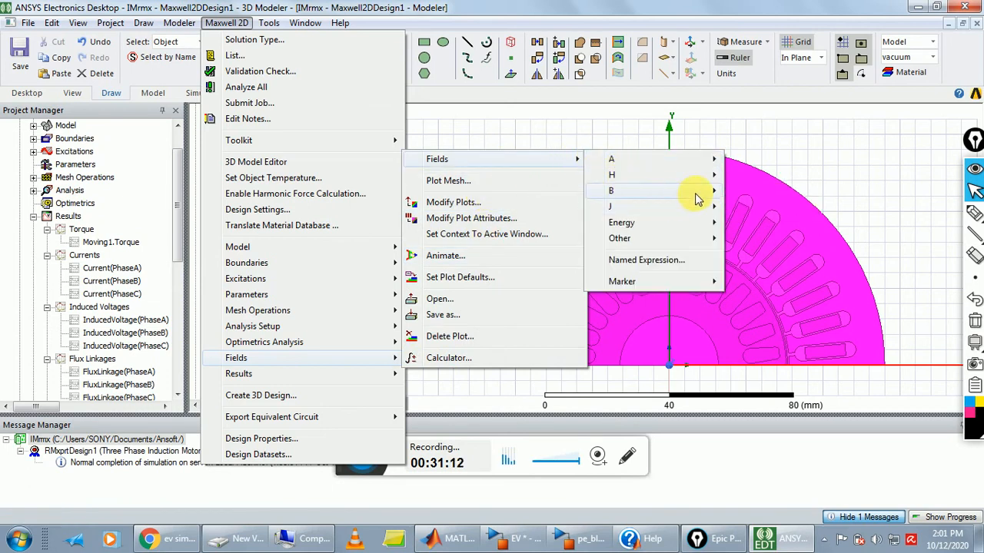
{"action": "left_click", "coordinate": [748, 192]}
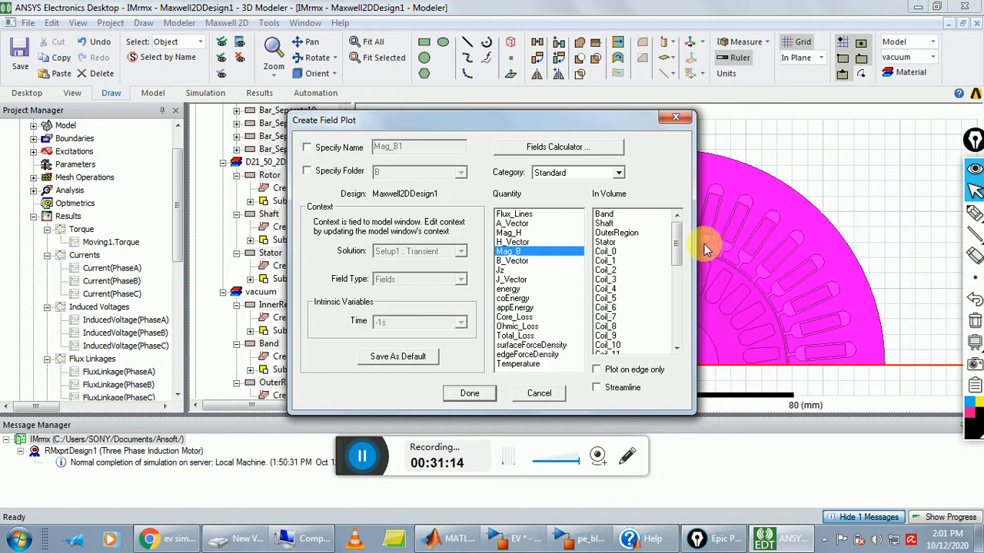
{"action": "left_click_drag", "start_coordinate": [680, 226], "coordinate": [658, 342]}
{"action": "left_click", "coordinate": [632, 345]}
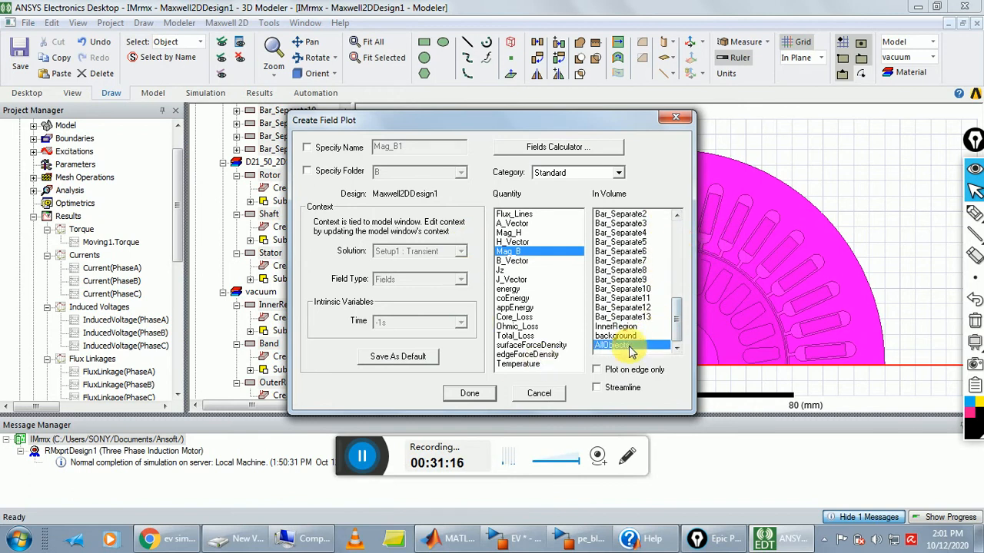
{"action": "left_click", "coordinate": [469, 392]}
Try to create a B_Vector field plot without selecting any geometry.
{"action": "left_click", "coordinate": [144, 22]}
{"action": "mouse_move", "coordinate": [216, 27]}
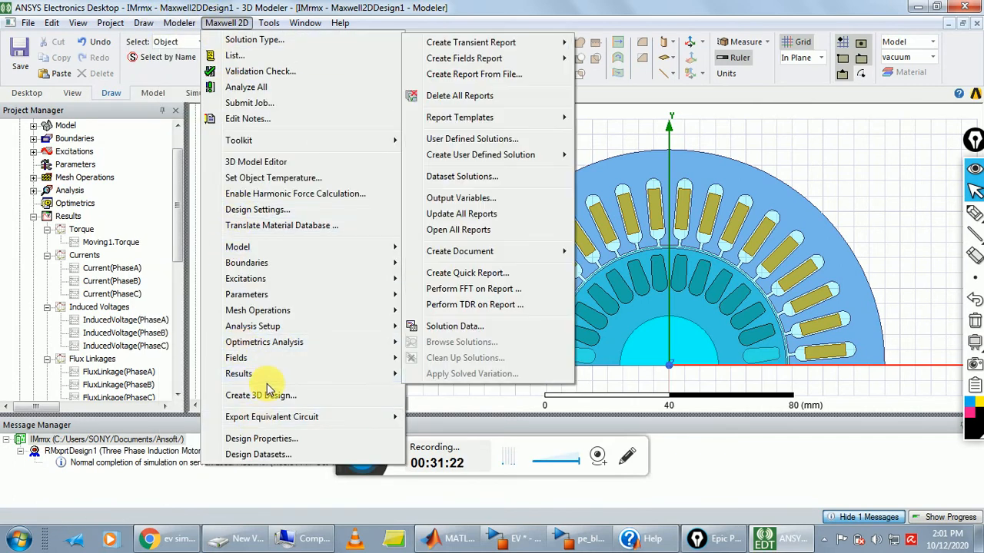
{"action": "mouse_move", "coordinate": [371, 360]}
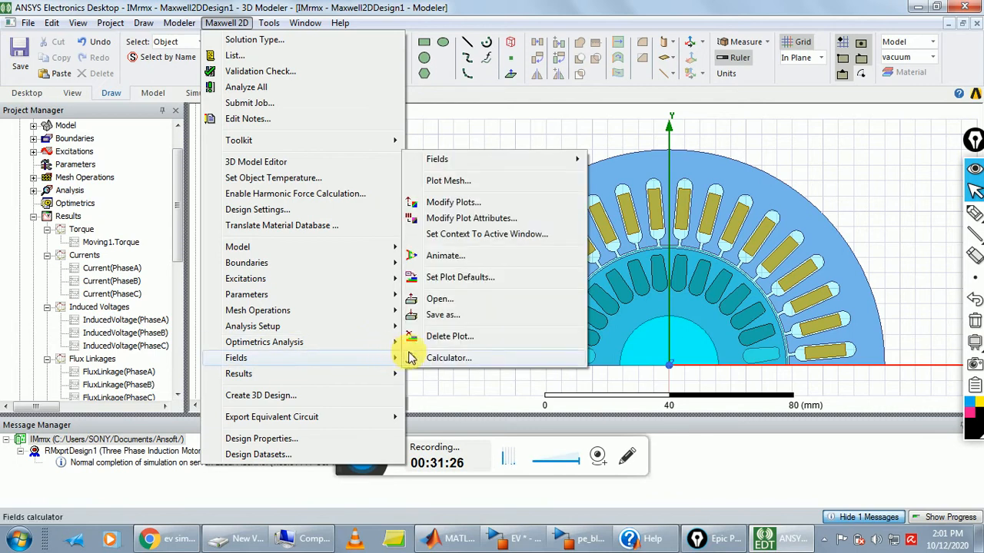
{"action": "mouse_move", "coordinate": [518, 158]}
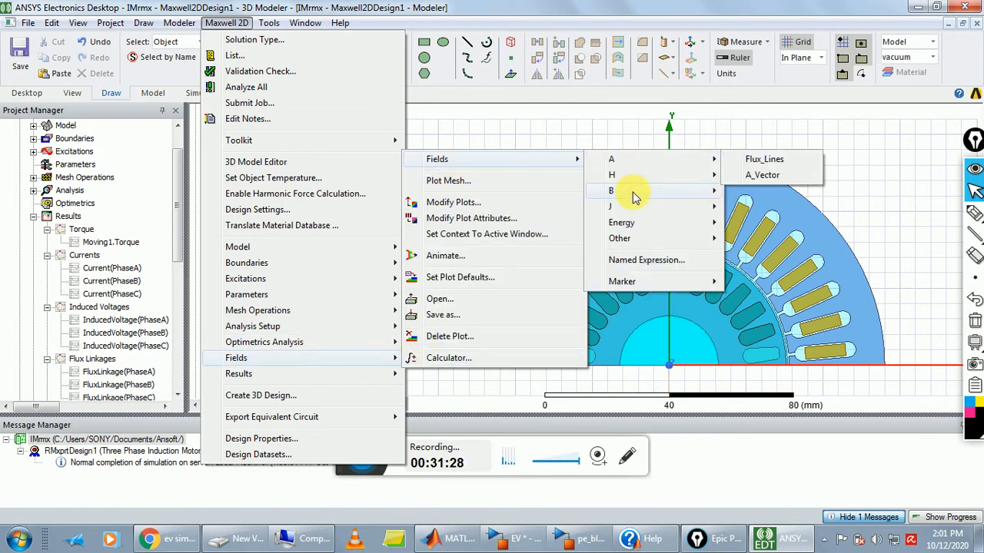
{"action": "mouse_move", "coordinate": [678, 197]}
{"action": "left_click", "coordinate": [761, 207]}
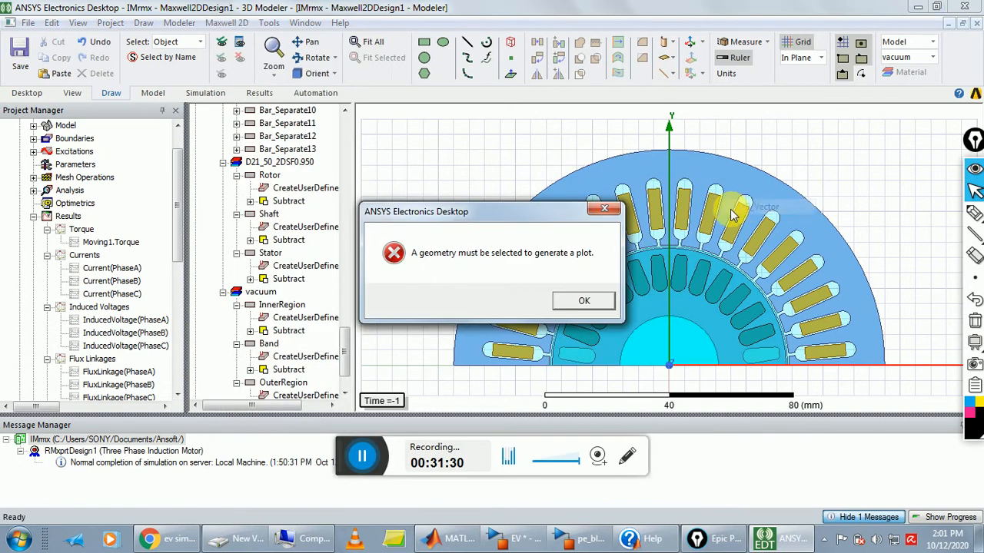
{"action": "left_click", "coordinate": [606, 210]}
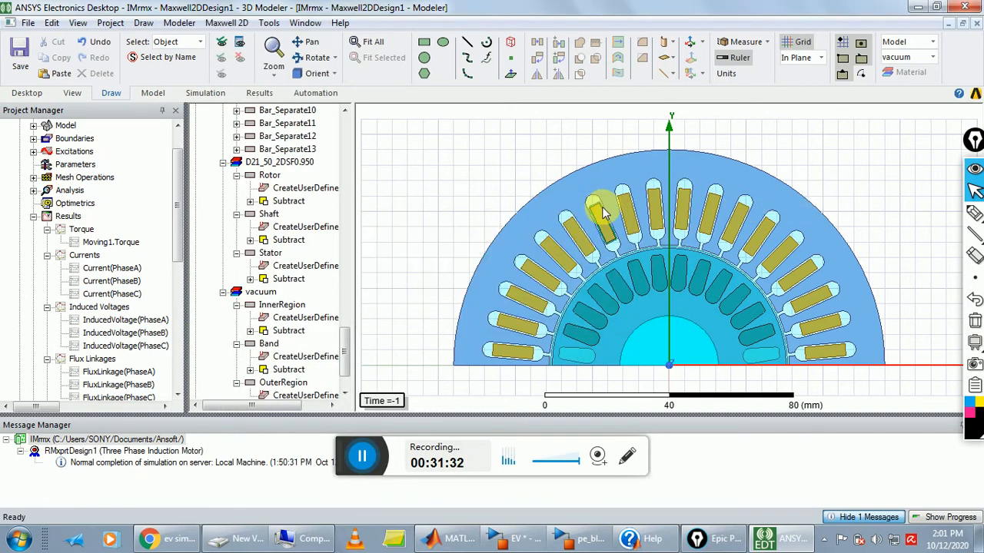
Select all model objects and create a B_Vector field plot in the AllObjects volume.
{"action": "left_click", "coordinate": [51, 24]}
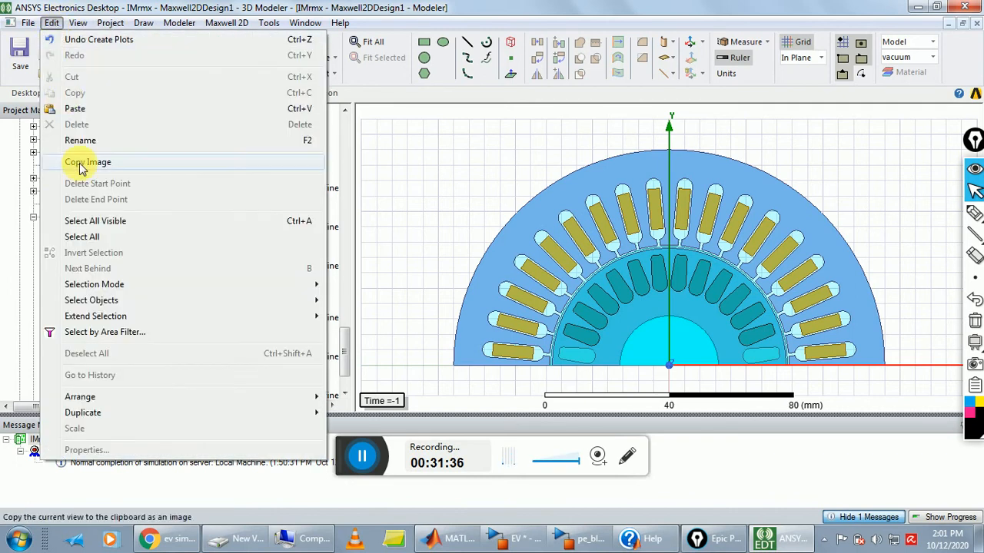
{"action": "left_click", "coordinate": [92, 238]}
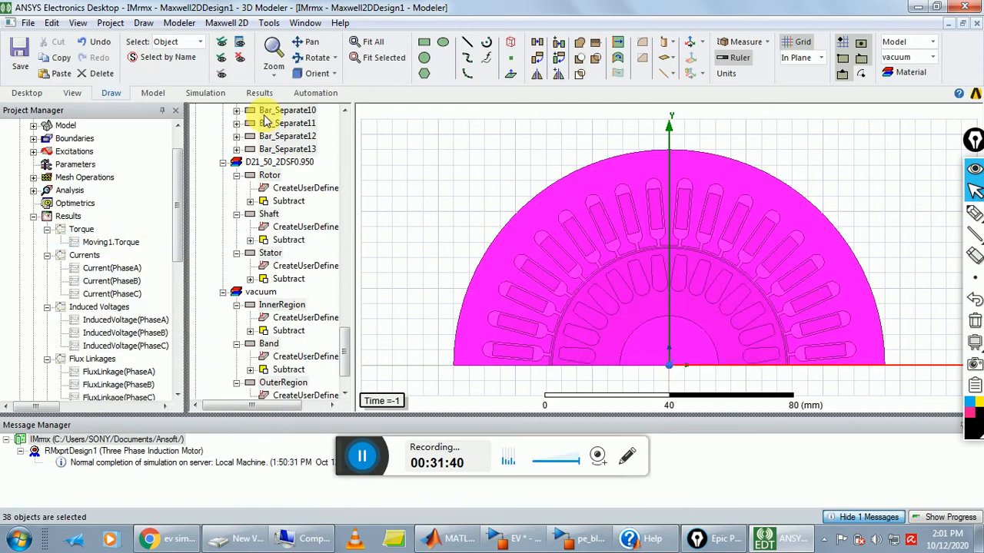
{"action": "left_click", "coordinate": [227, 23]}
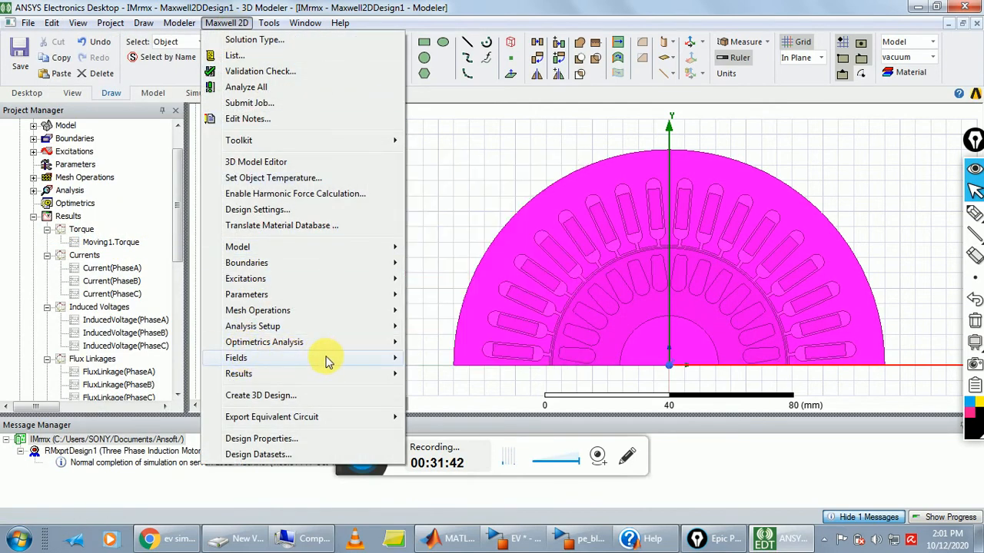
{"action": "mouse_move", "coordinate": [536, 163]}
{"action": "mouse_move", "coordinate": [659, 193]}
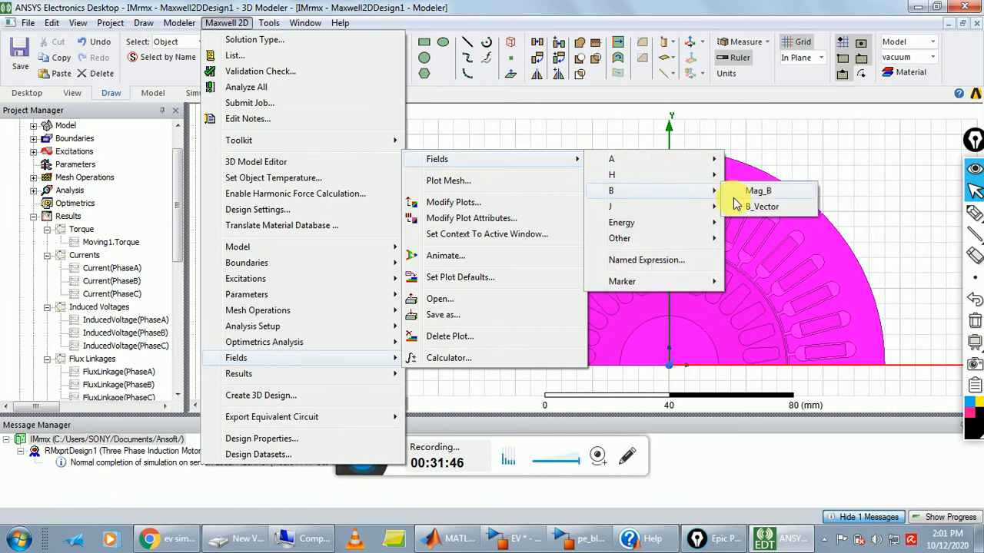
{"action": "left_click", "coordinate": [757, 207]}
{"action": "scroll", "coordinate": [672, 288], "scroll_direction": "down", "scroll_amount": 4}
{"action": "scroll", "coordinate": [672, 288], "scroll_direction": "down", "scroll_amount": 5}
{"action": "left_click", "coordinate": [619, 345]}
{"action": "left_click", "coordinate": [475, 395]}
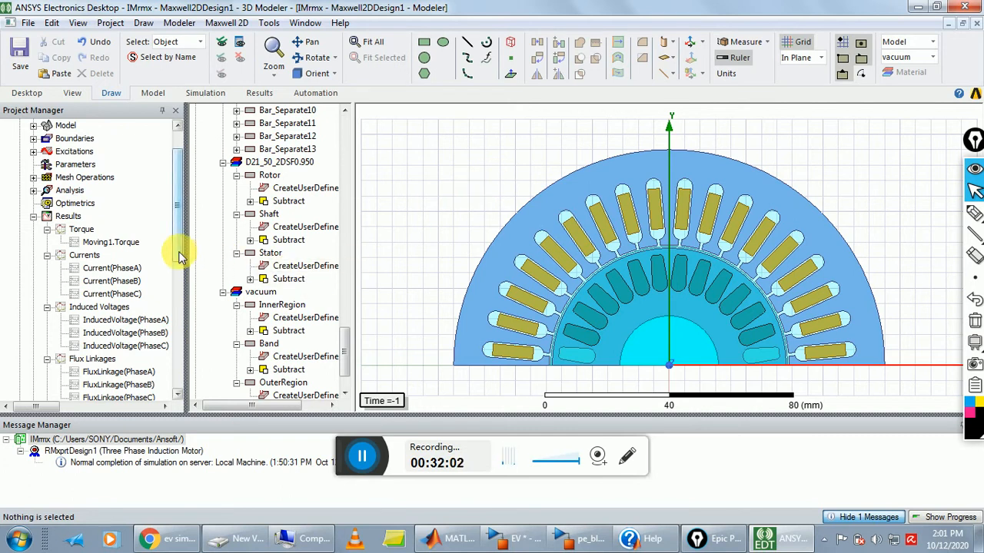
Start a rectangular transient report for Setup1 : Transient and browse its Winding quantities to the flux linkages and induced voltages.
{"action": "scroll", "coordinate": [188, 230], "scroll_direction": "up", "scroll_amount": 1}
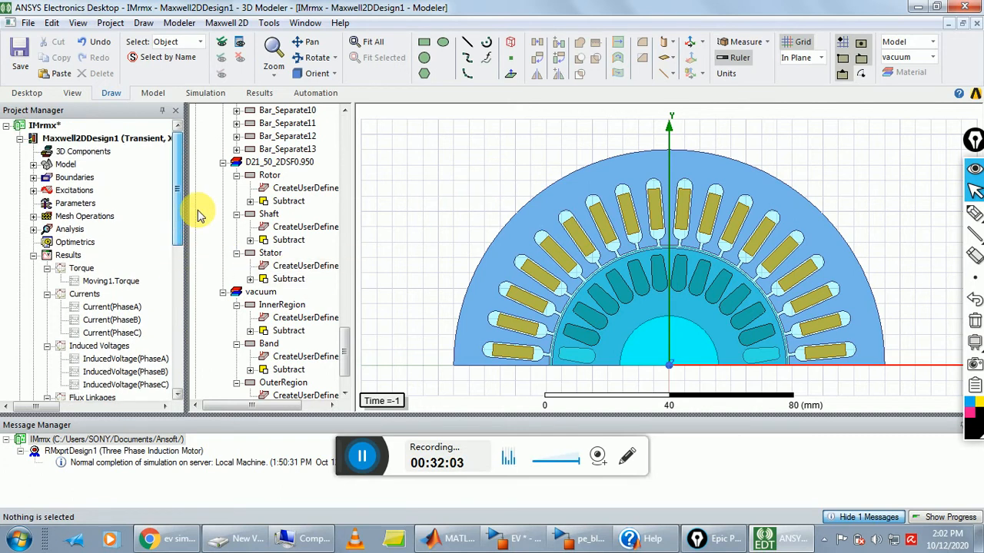
{"action": "left_click", "coordinate": [229, 24]}
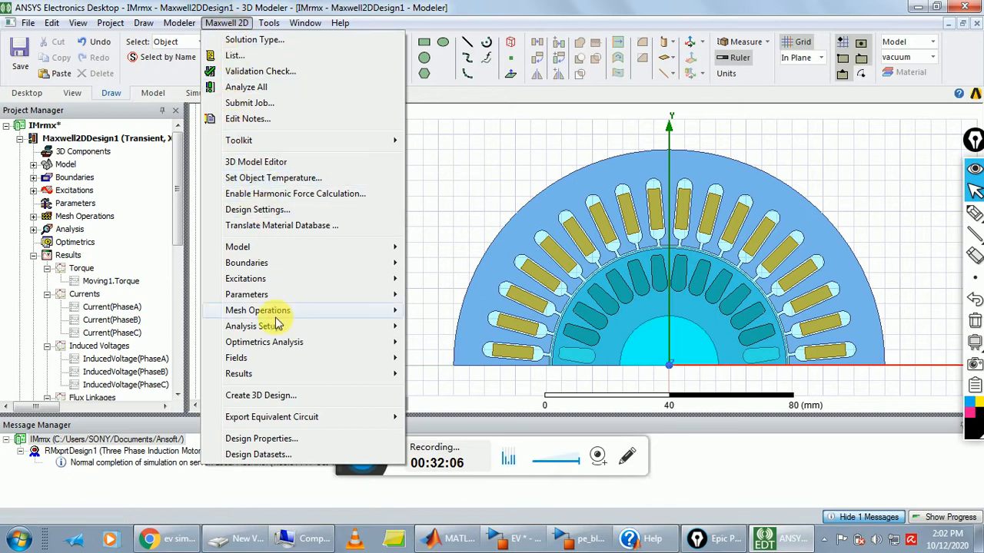
{"action": "mouse_move", "coordinate": [279, 377]}
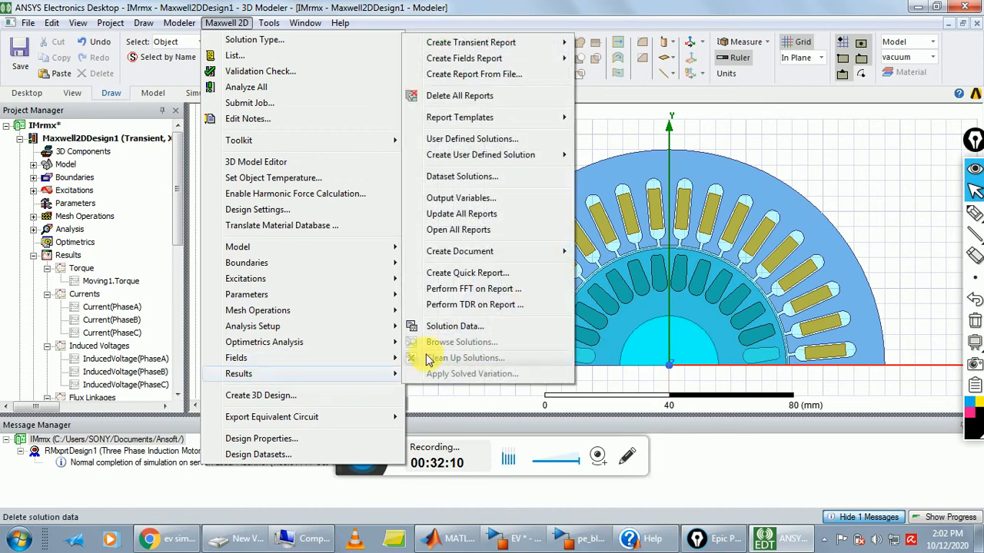
{"action": "mouse_move", "coordinate": [511, 44]}
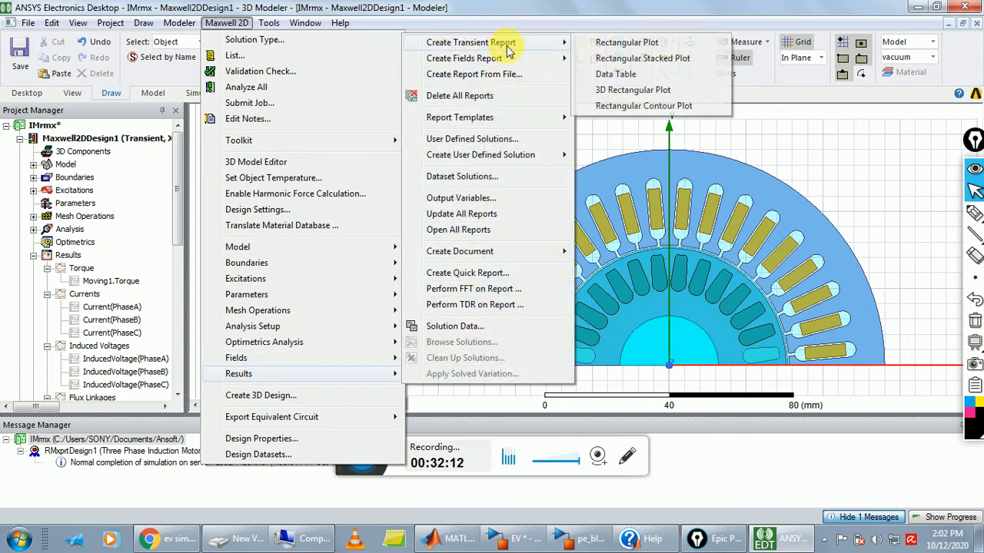
{"action": "left_click", "coordinate": [629, 44]}
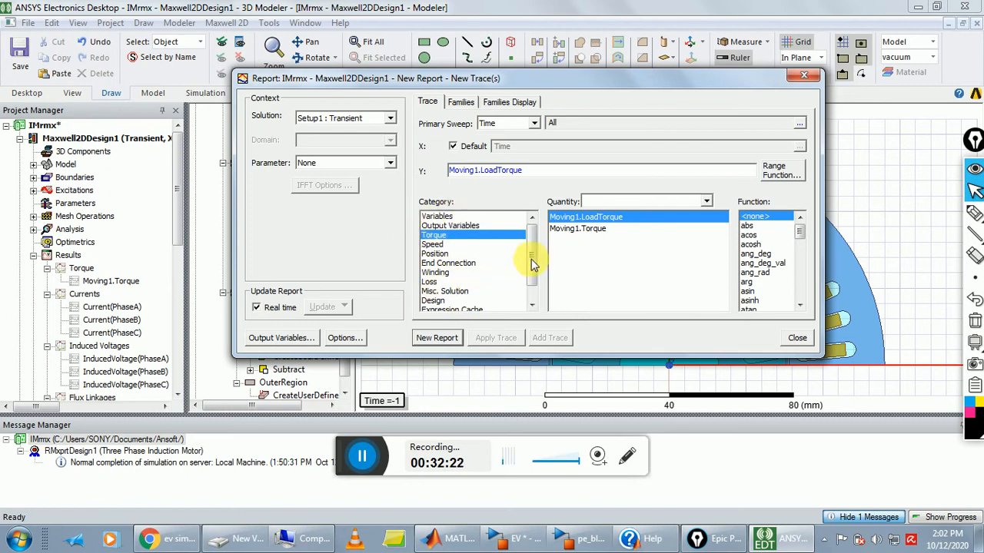
{"action": "scroll", "coordinate": [527, 274], "scroll_direction": "down", "scroll_amount": 1}
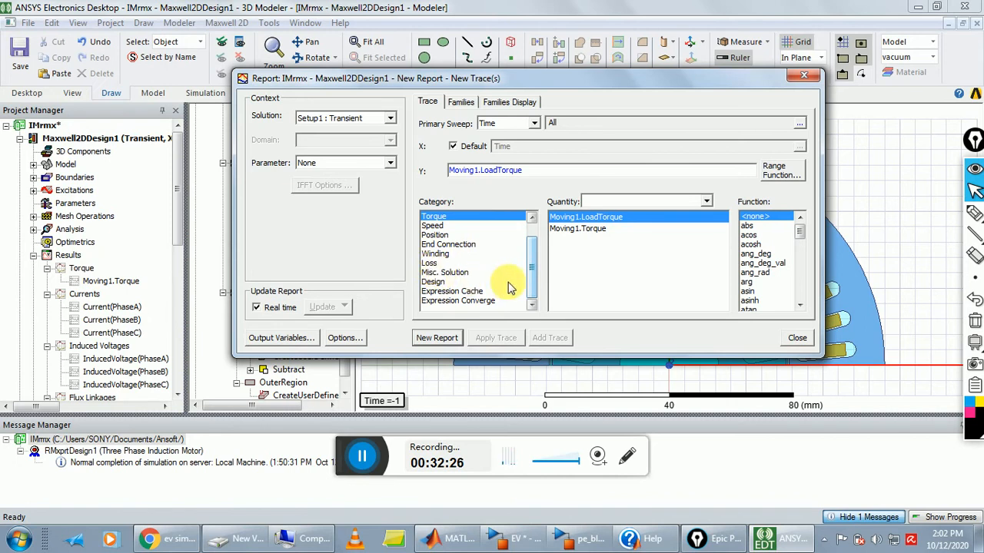
{"action": "left_click_drag", "start_coordinate": [533, 287], "coordinate": [534, 226]}
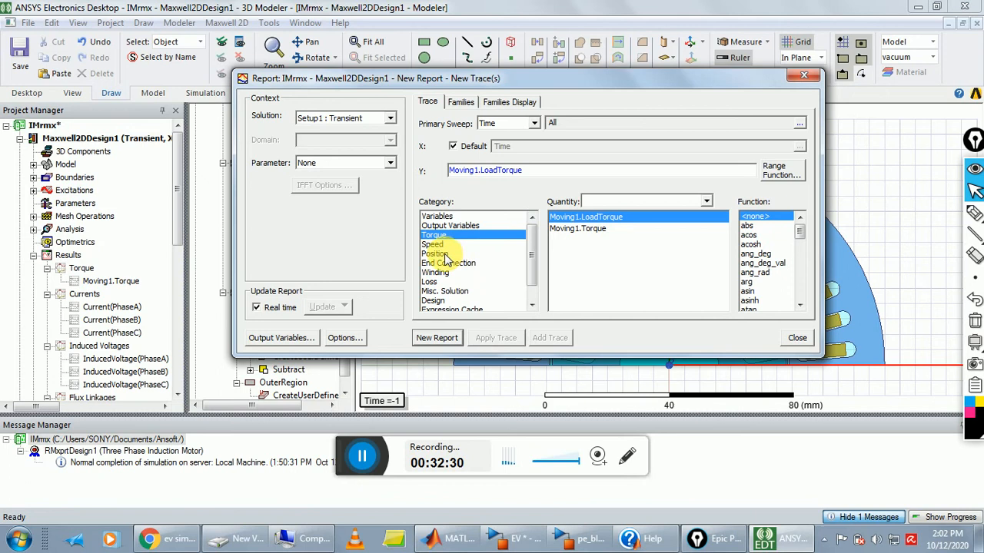
{"action": "left_click", "coordinate": [437, 274]}
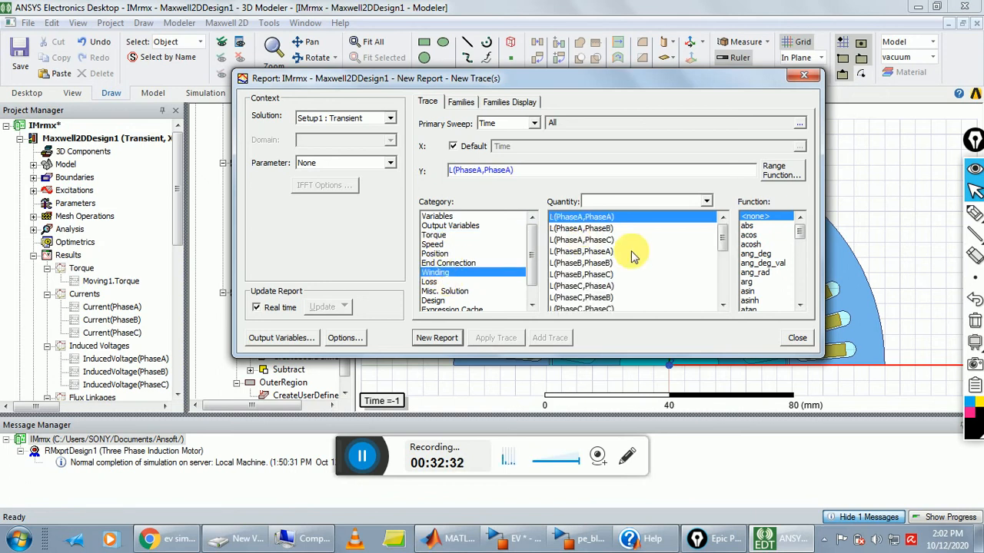
{"action": "left_click_drag", "start_coordinate": [722, 246], "coordinate": [720, 273]}
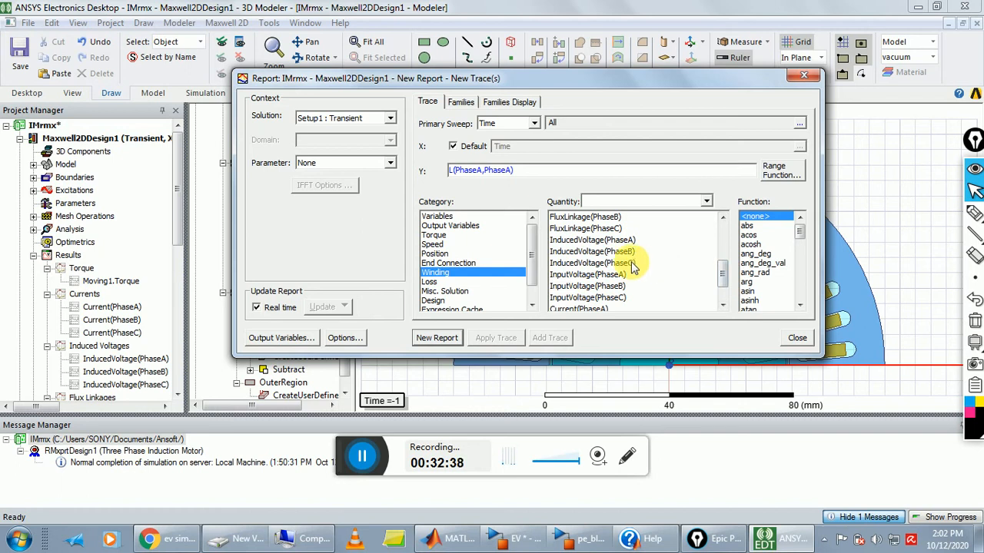
Create a new winding report plotting FluxLinkage and InducedVoltage for PhaseA, PhaseB and PhaseC against time.
{"action": "left_click", "coordinate": [607, 218]}
{"action": "scroll", "coordinate": [634, 254], "scroll_direction": "up", "scroll_amount": 2}
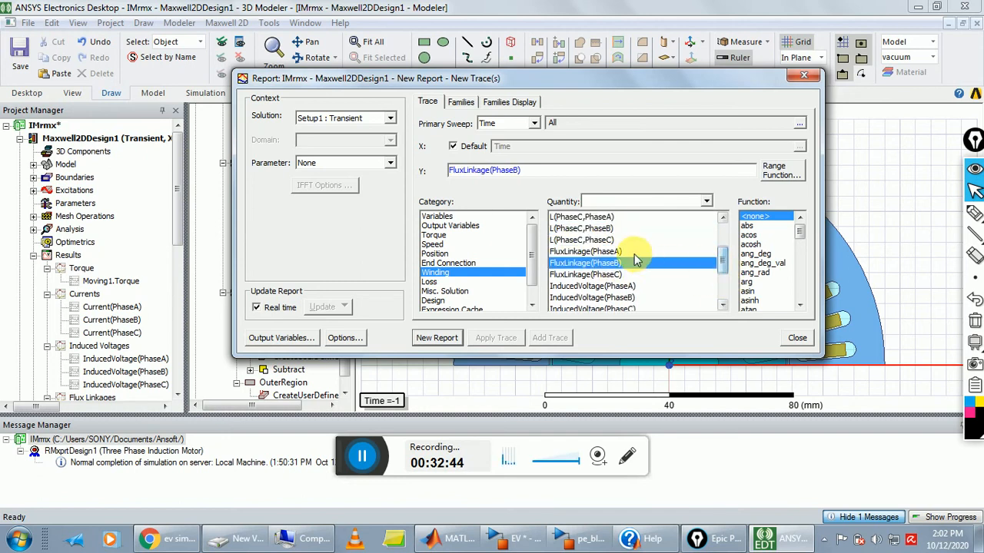
{"action": "left_click", "coordinate": [618, 252], "text": "ctrl"}
{"action": "left_click", "coordinate": [621, 274], "text": "ctrl"}
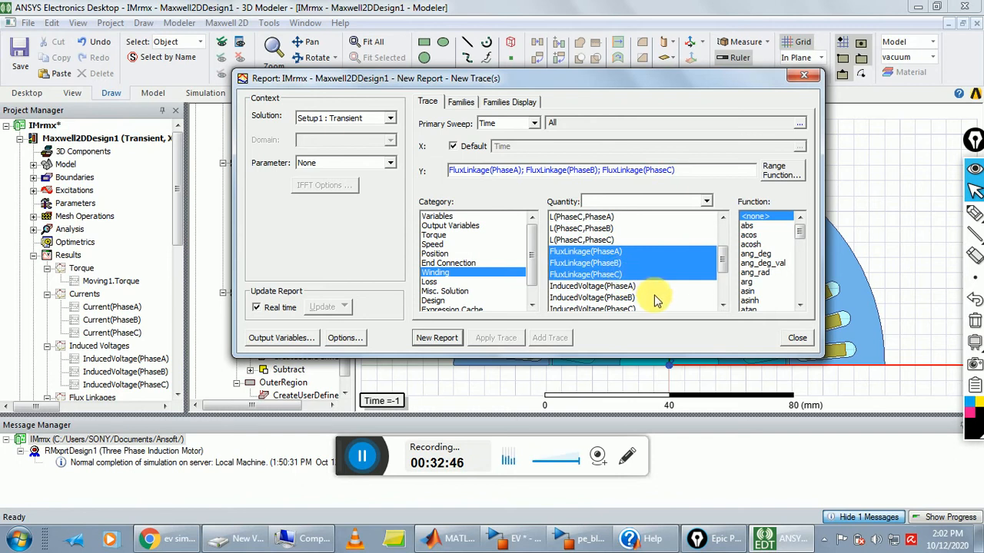
{"action": "left_click", "coordinate": [629, 287], "text": "ctrl"}
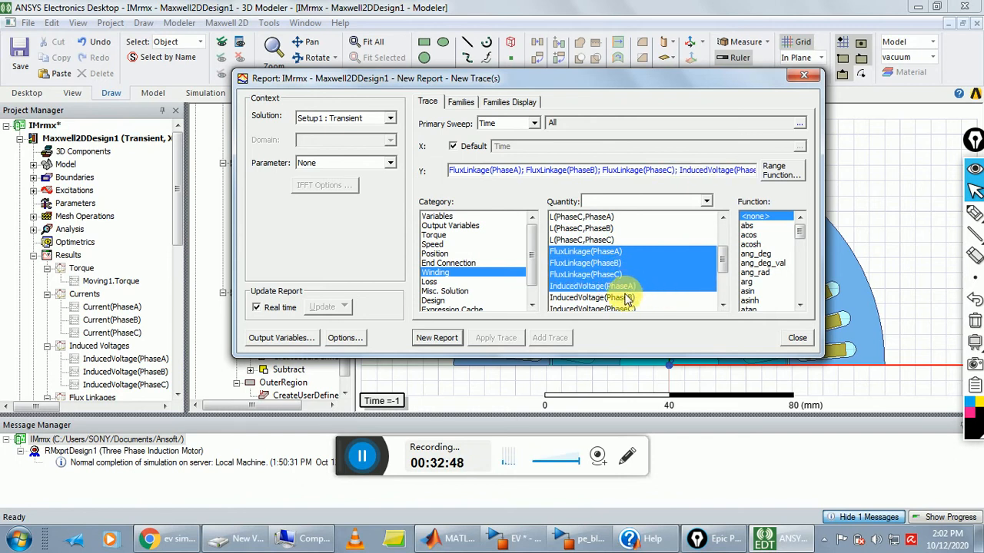
{"action": "left_click", "coordinate": [624, 298], "text": "ctrl"}
{"action": "left_click", "coordinate": [626, 308], "text": "ctrl"}
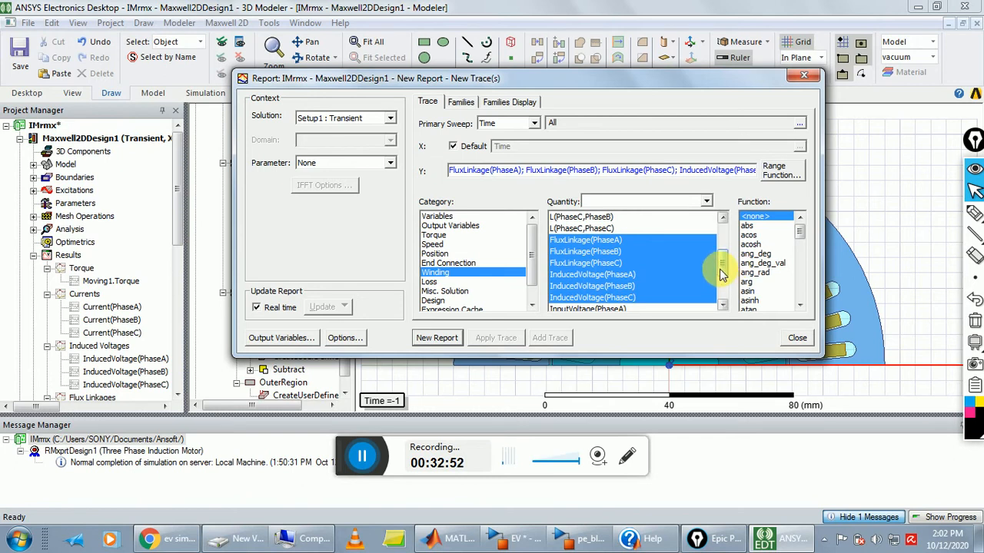
{"action": "left_click_drag", "start_coordinate": [721, 269], "coordinate": [721, 280]}
{"action": "left_click", "coordinate": [437, 338]}
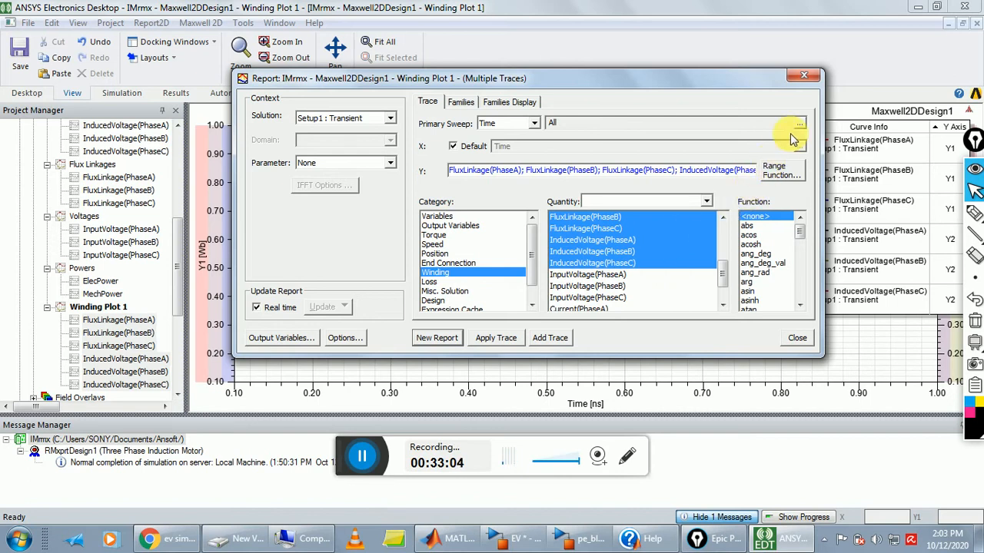
Run Analyze All on the Maxwell 2D design and dismiss the report dialog.
{"action": "left_click_drag", "start_coordinate": [725, 88], "coordinate": [730, 366]}
{"action": "left_click", "coordinate": [206, 23]}
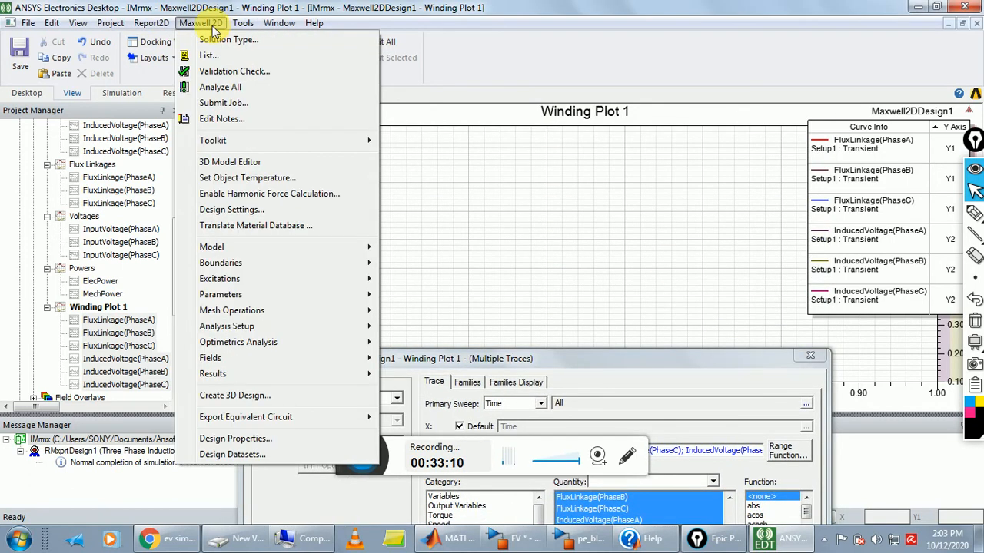
{"action": "left_click", "coordinate": [231, 90]}
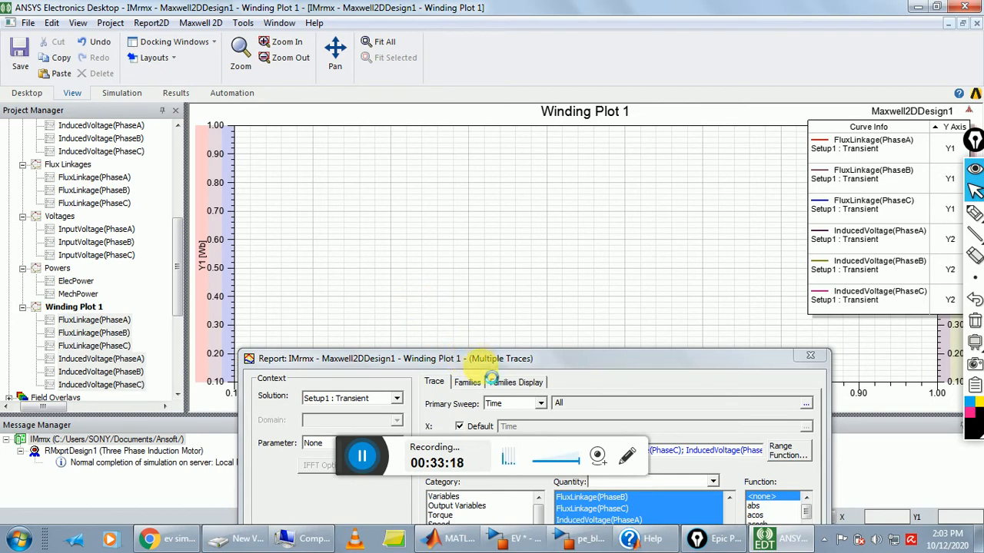
{"action": "key", "text": "Escape"}
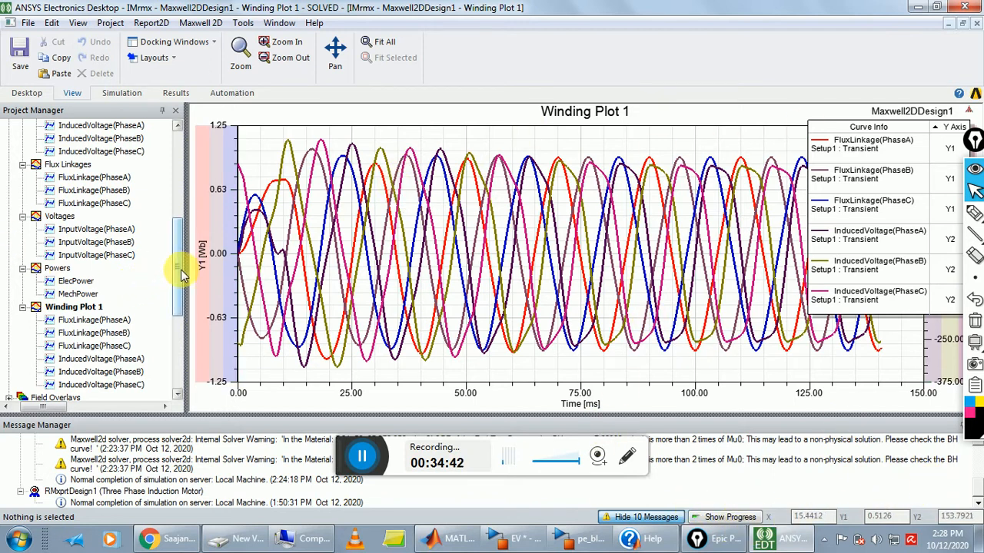
Expand the field overlays of Maxwell2DDesign1 and show the Flux_Lines1 plot from the A group in the model view.
{"action": "left_click_drag", "start_coordinate": [181, 270], "coordinate": [169, 374]}
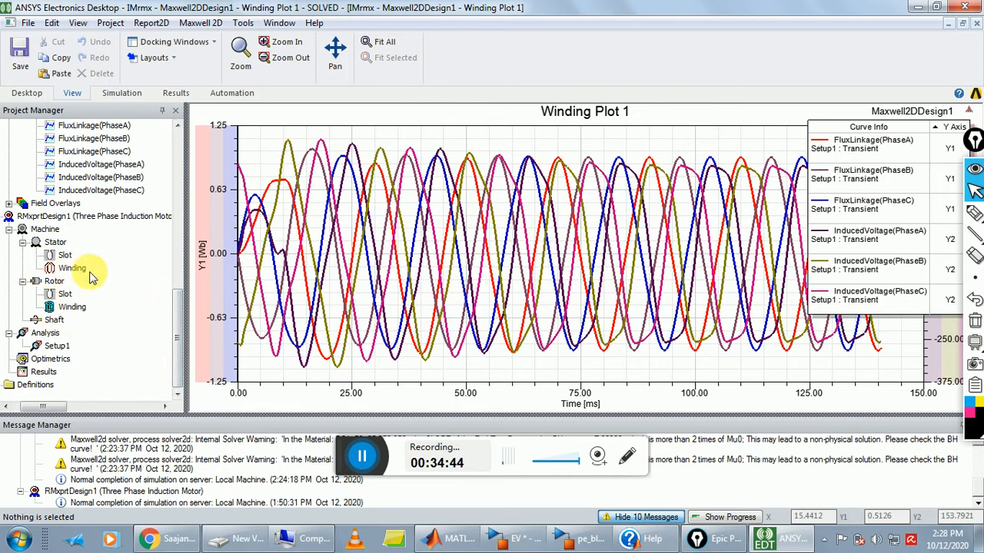
{"action": "left_click_drag", "start_coordinate": [170, 336], "coordinate": [177, 143]}
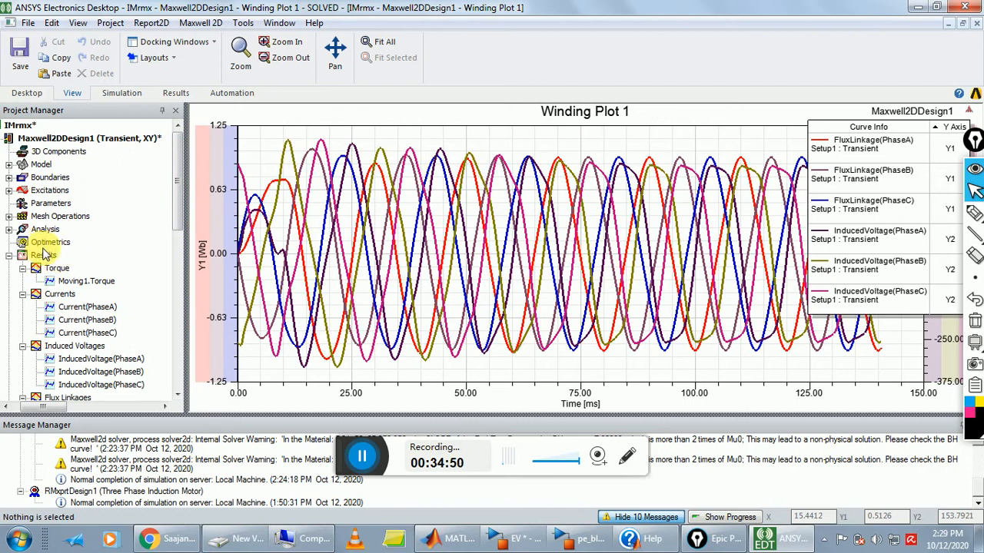
{"action": "left_click_drag", "start_coordinate": [176, 165], "coordinate": [187, 329]}
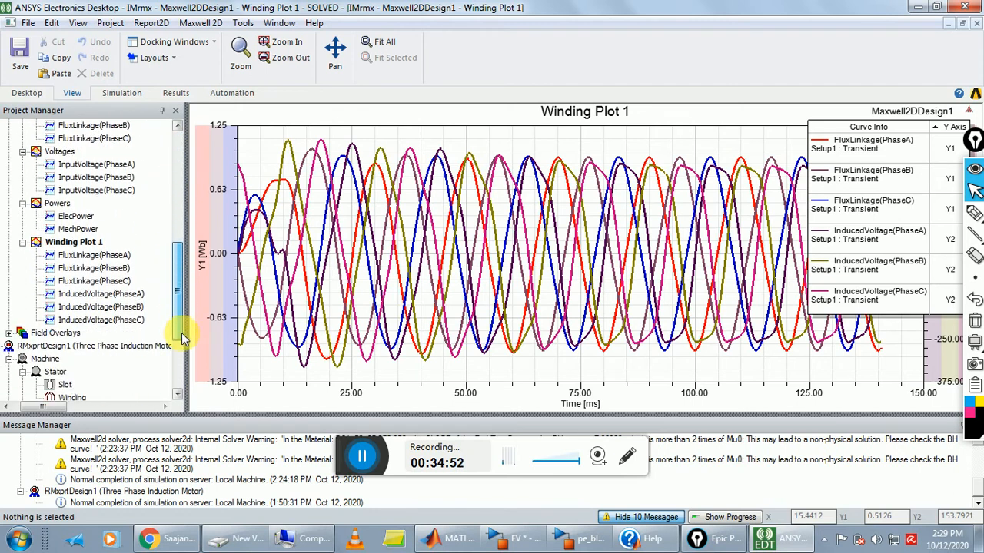
{"action": "left_click", "coordinate": [9, 333]}
{"action": "left_click", "coordinate": [24, 345]}
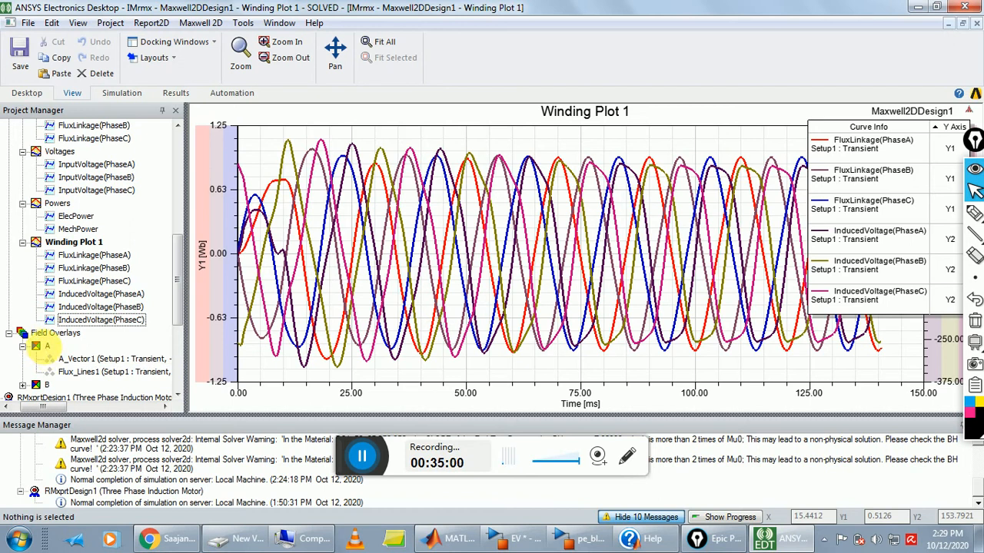
{"action": "left_click", "coordinate": [89, 372]}
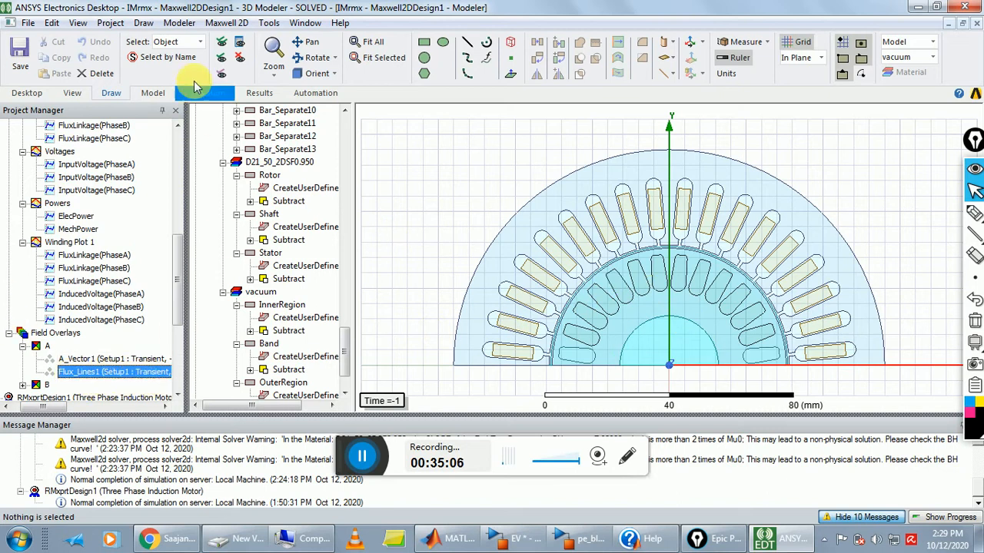
Set the solution context of the model view to the time 0.140600000000002s of Setup1 : Transient.
{"action": "left_click", "coordinate": [79, 23]}
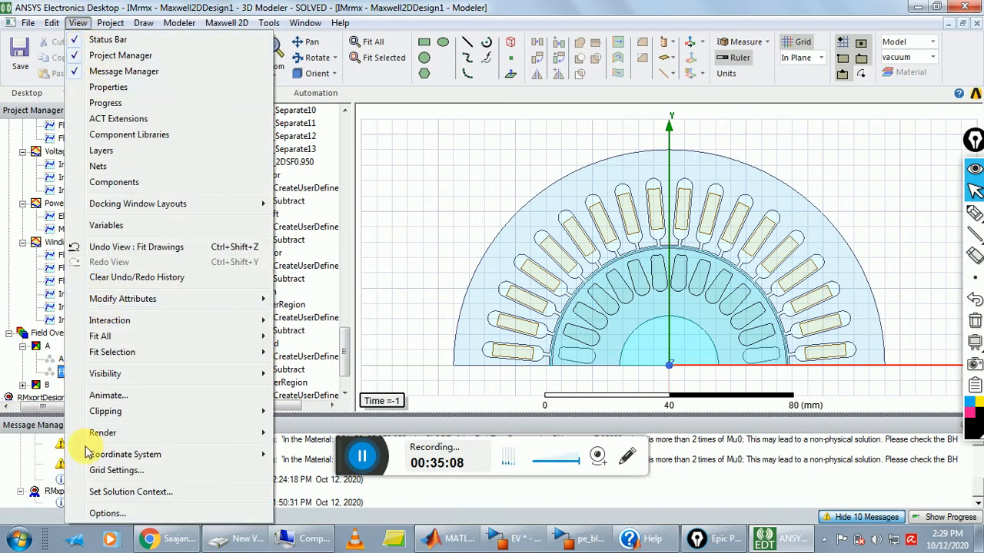
{"action": "left_click", "coordinate": [112, 500]}
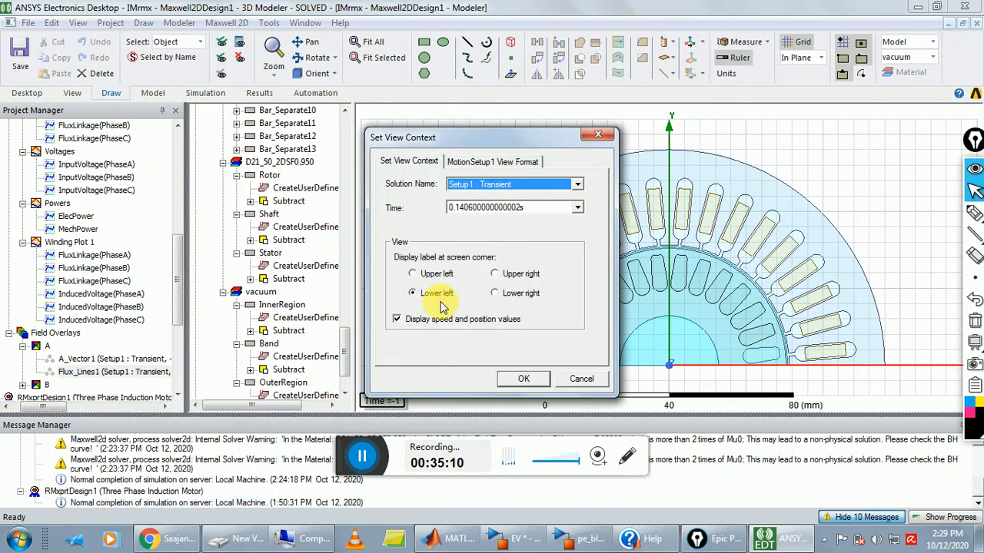
{"action": "left_click", "coordinate": [575, 209]}
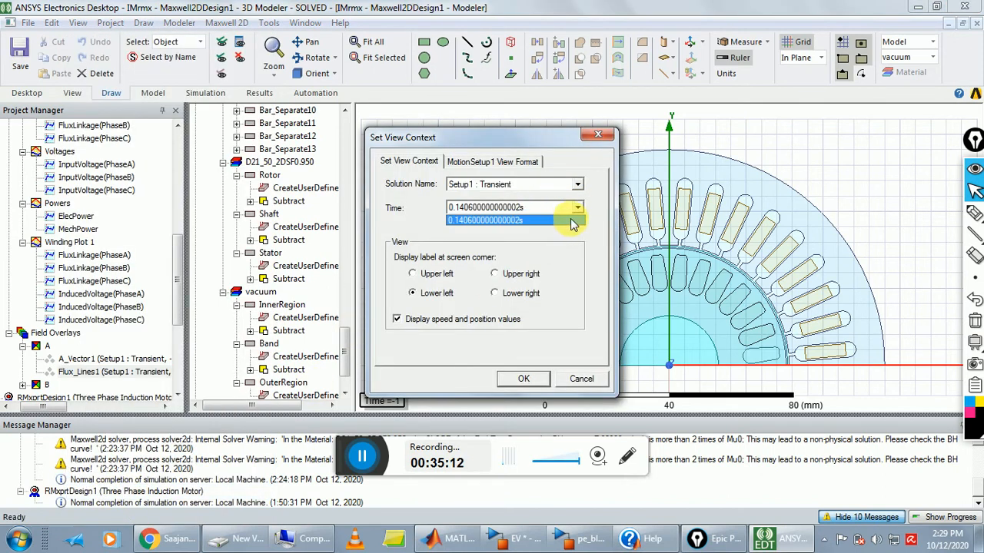
{"action": "left_click", "coordinate": [572, 220]}
{"action": "left_click", "coordinate": [523, 378]}
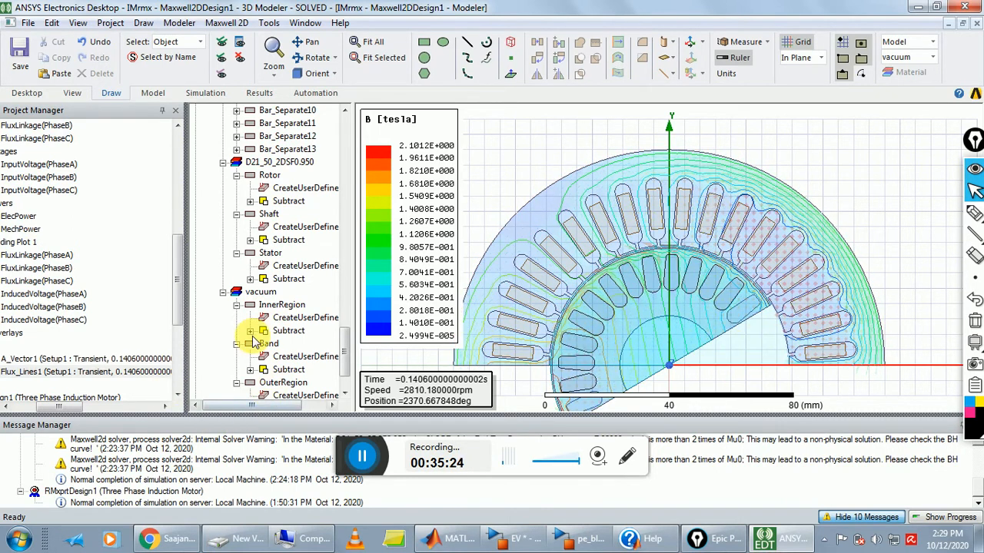
Examine the A_Vector1, Mag_B1 and B_Vector1 field overlays on the motor cross-section one after another.
{"action": "left_click_drag", "start_coordinate": [96, 407], "coordinate": [66, 410]}
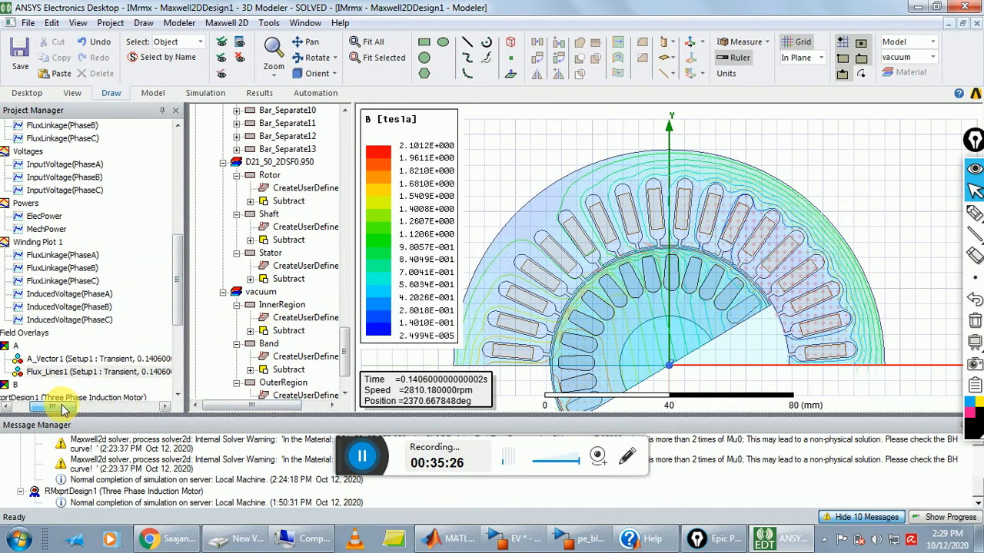
{"action": "left_click", "coordinate": [96, 359]}
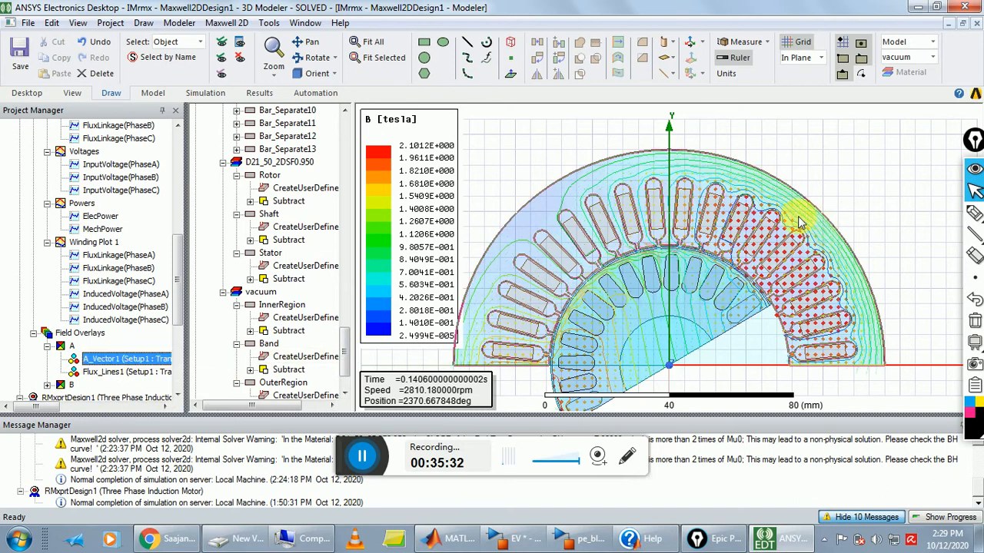
{"action": "left_click_drag", "start_coordinate": [175, 286], "coordinate": [153, 325]}
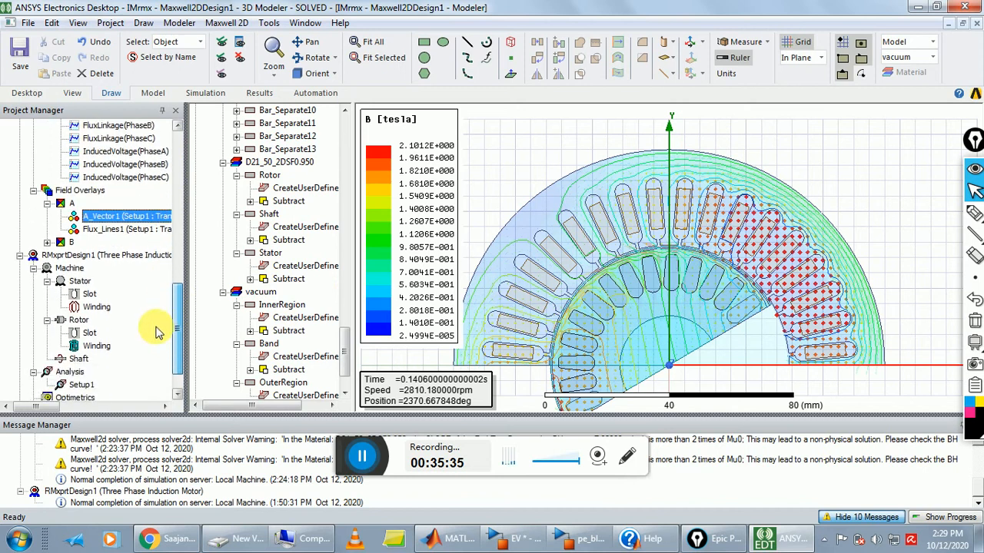
{"action": "left_click", "coordinate": [48, 242]}
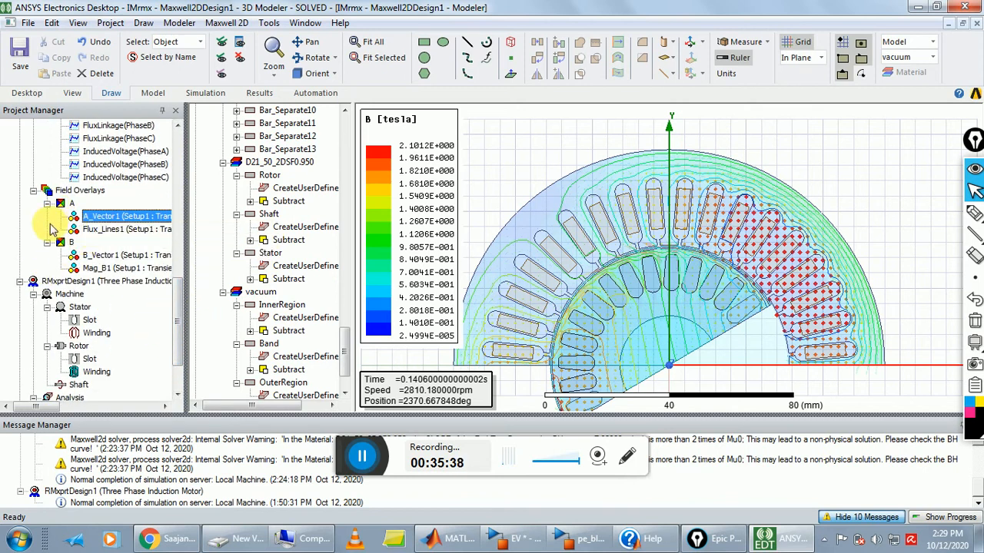
{"action": "left_click", "coordinate": [98, 269]}
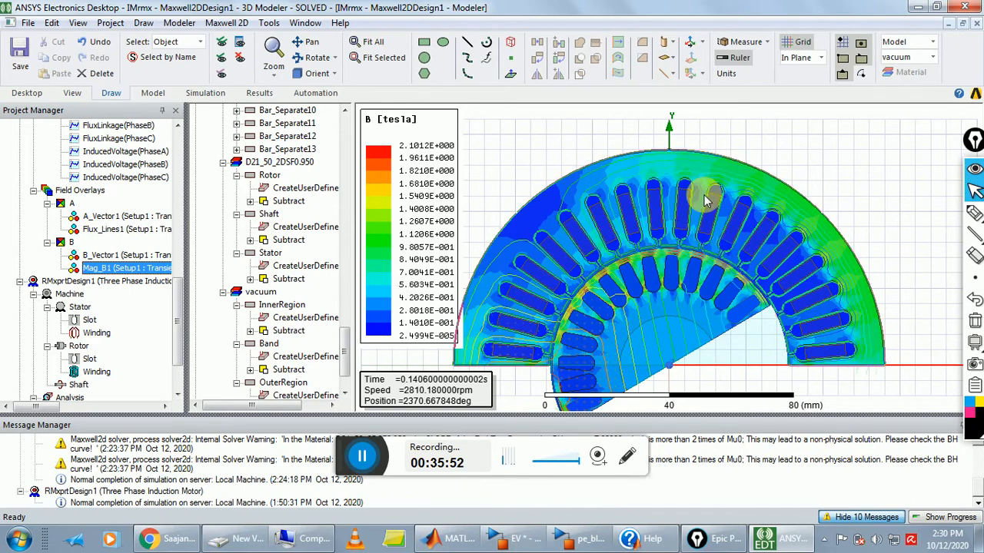
{"action": "left_click", "coordinate": [136, 258]}
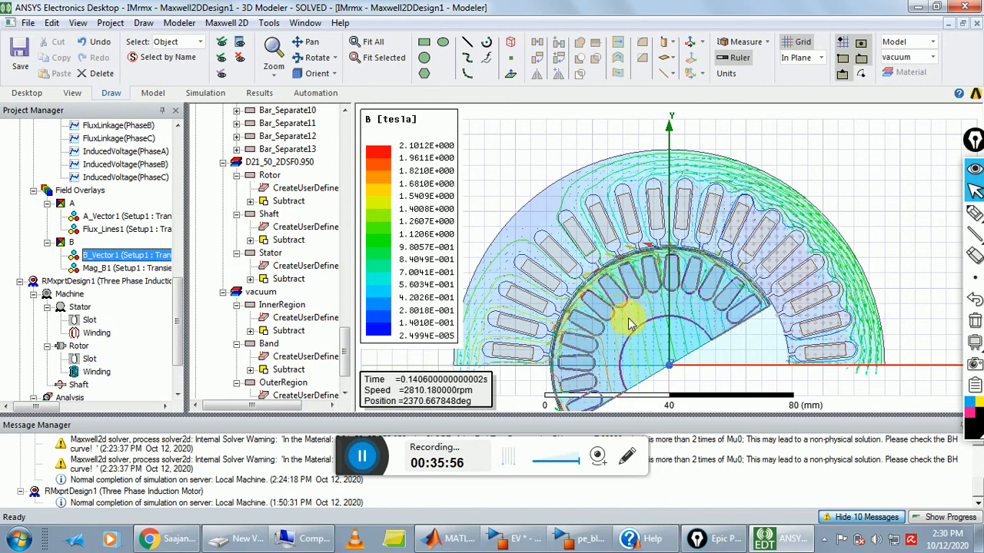
Show the Mag_B1 overlay and try to animate the Rotor drawing over Time with the value 0.140600000000002s.
{"action": "left_click", "coordinate": [123, 269]}
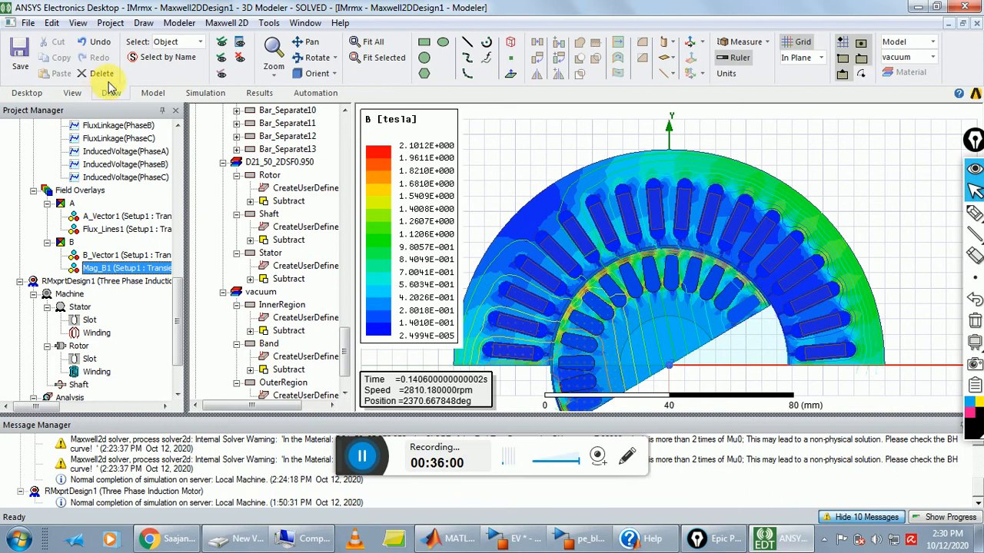
{"action": "left_click", "coordinate": [77, 23]}
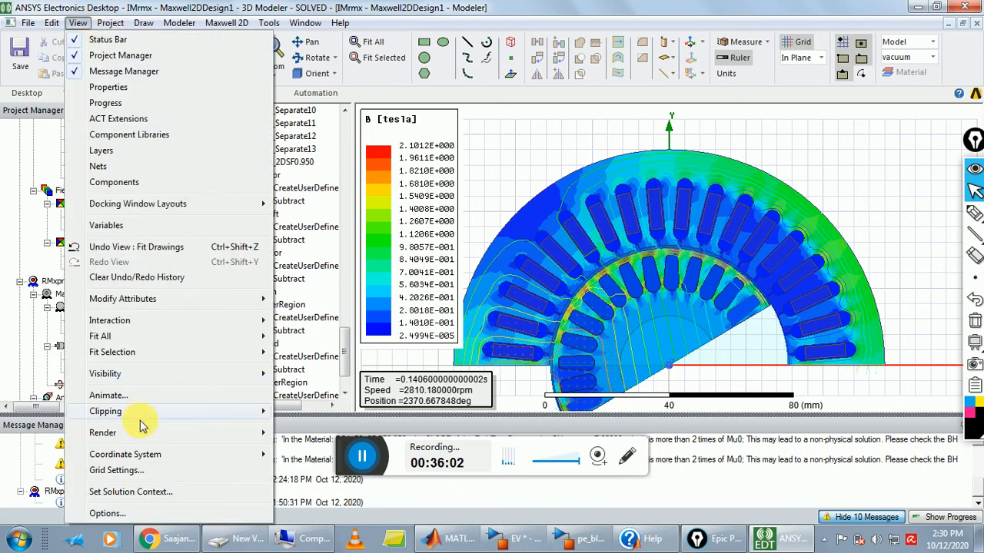
{"action": "left_click", "coordinate": [140, 391]}
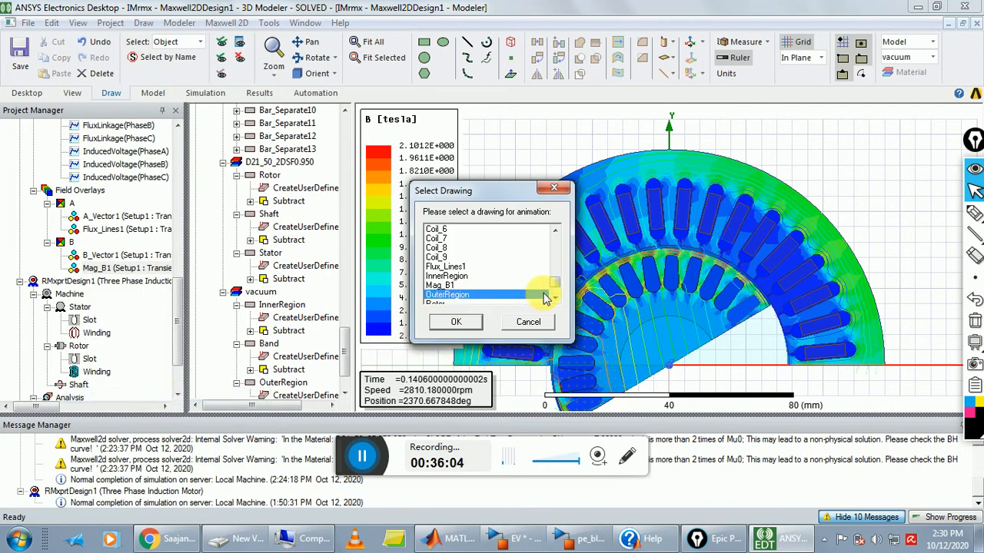
{"action": "scroll", "coordinate": [555, 296], "scroll_direction": "down", "scroll_amount": 1}
{"action": "mouse_move", "coordinate": [555, 286]}
{"action": "left_mouse_down"}
{"action": "mouse_move", "coordinate": [556, 236]}
{"action": "mouse_move", "coordinate": [558, 296]}
{"action": "left_mouse_up"}
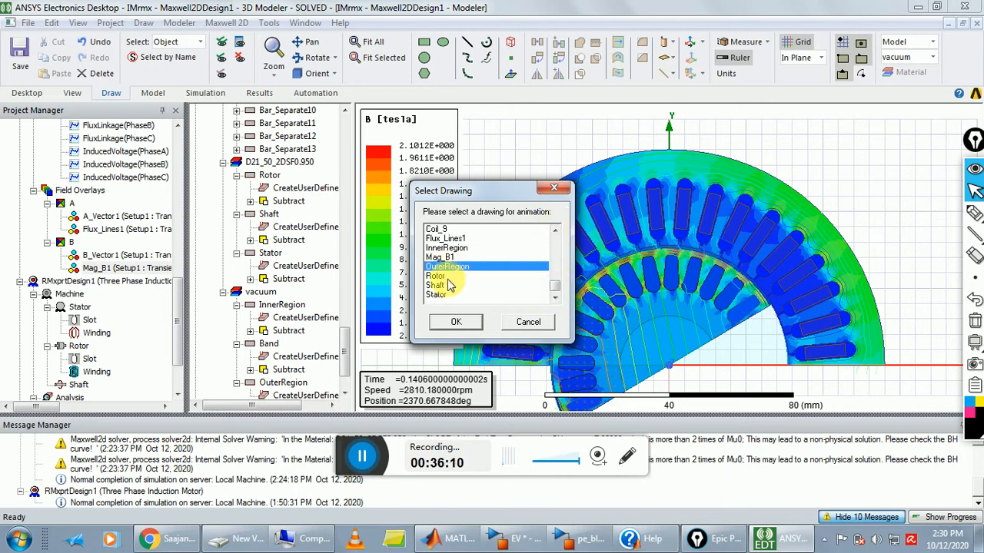
{"action": "left_click", "coordinate": [452, 278]}
{"action": "left_click", "coordinate": [451, 323]}
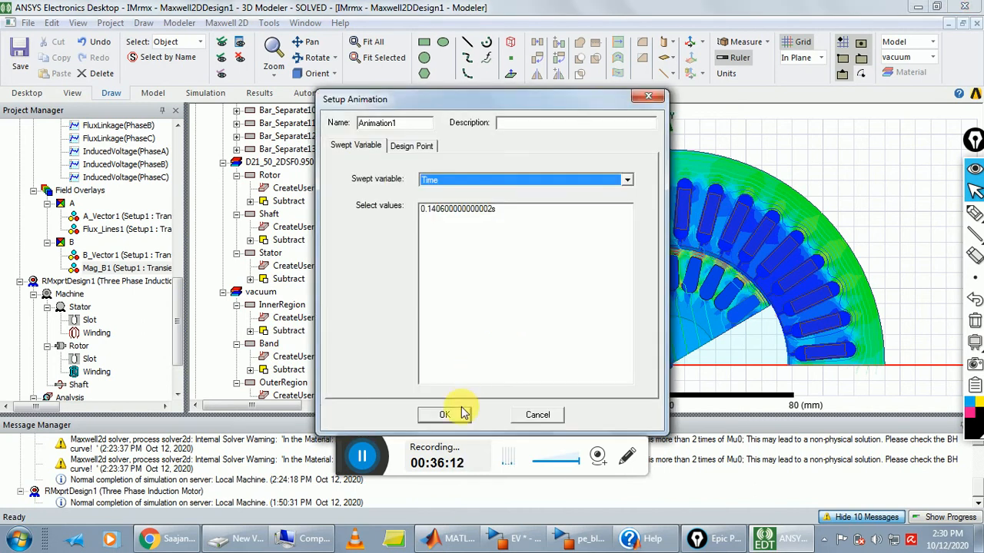
{"action": "left_click", "coordinate": [438, 211]}
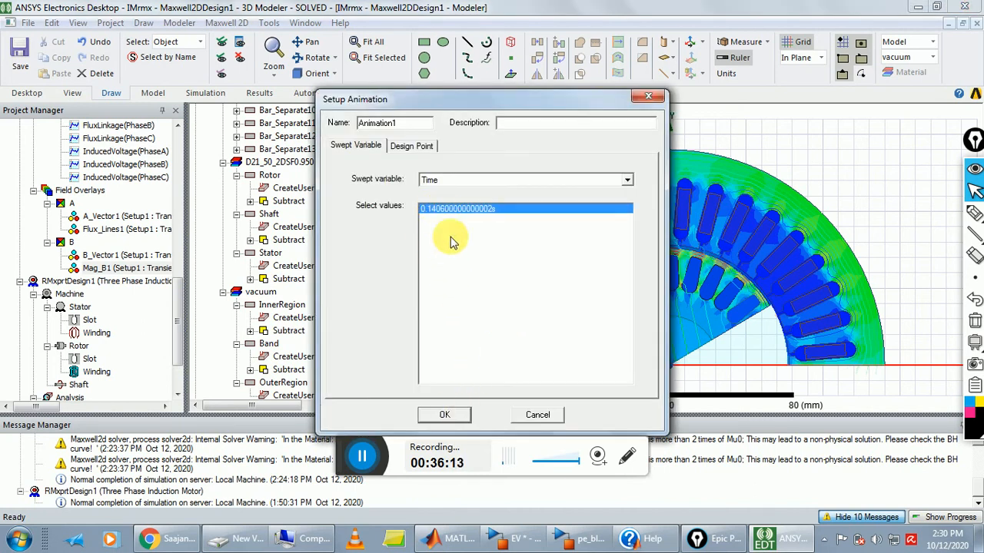
{"action": "left_click", "coordinate": [446, 415]}
{"action": "left_click", "coordinate": [582, 305]}
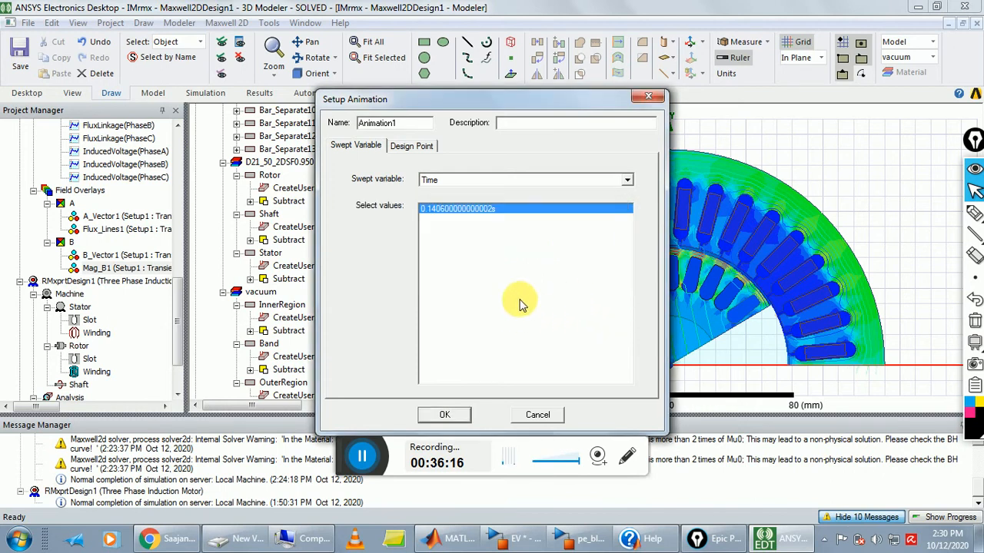
Check the animation's swept variable and design point settings, and cancel the animation setup.
{"action": "left_click", "coordinate": [627, 179]}
{"action": "left_click", "coordinate": [589, 202]}
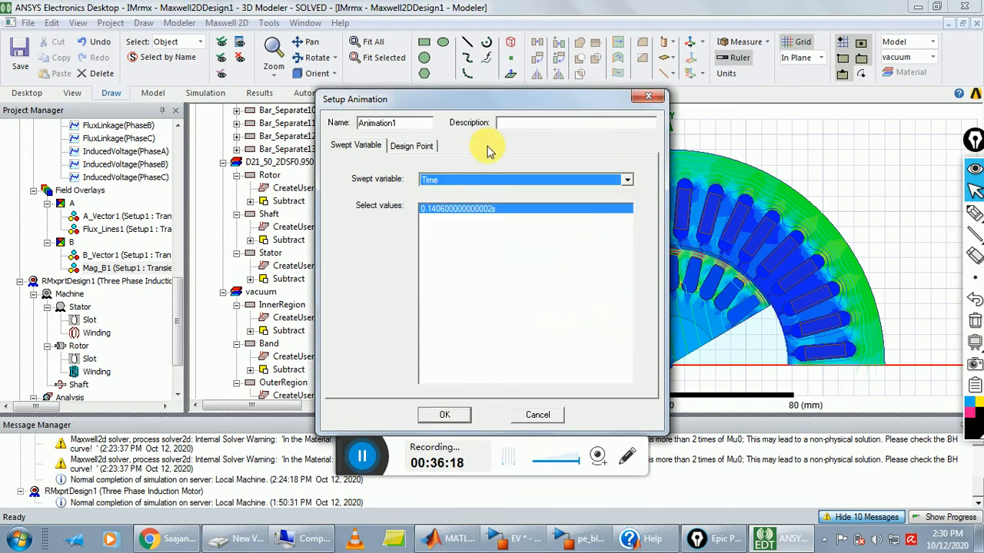
{"action": "left_click", "coordinate": [416, 149]}
{"action": "left_click", "coordinate": [342, 147]}
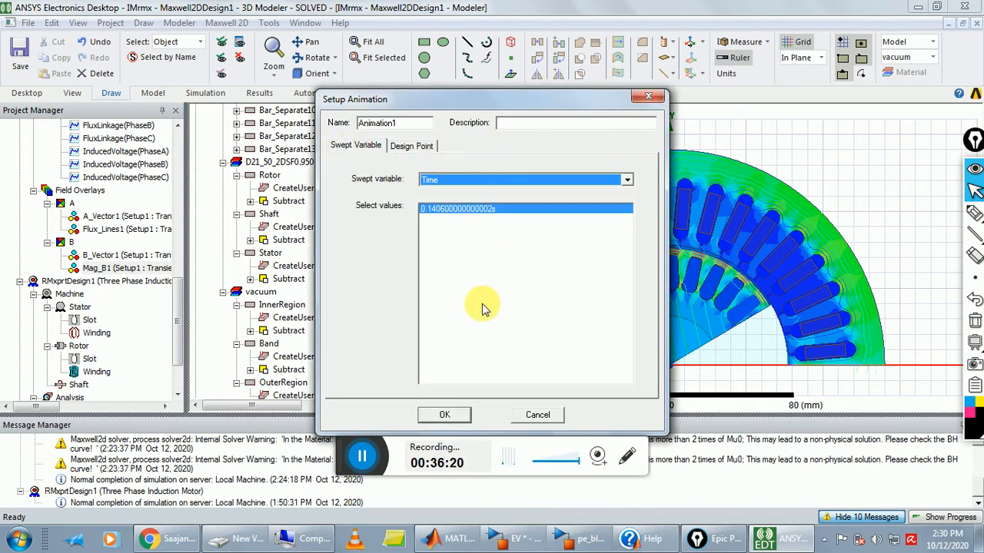
{"action": "left_click", "coordinate": [538, 414]}
{"action": "left_click", "coordinate": [621, 103]}
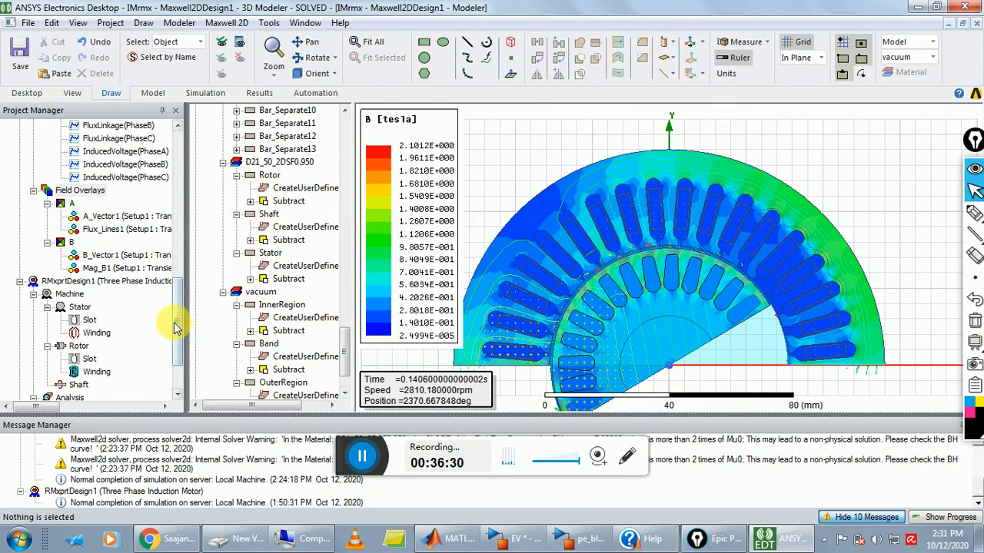
Create a Maxwell 3D design from the analysis of RMxprtDesign1.
{"action": "left_click_drag", "start_coordinate": [175, 332], "coordinate": [172, 395]}
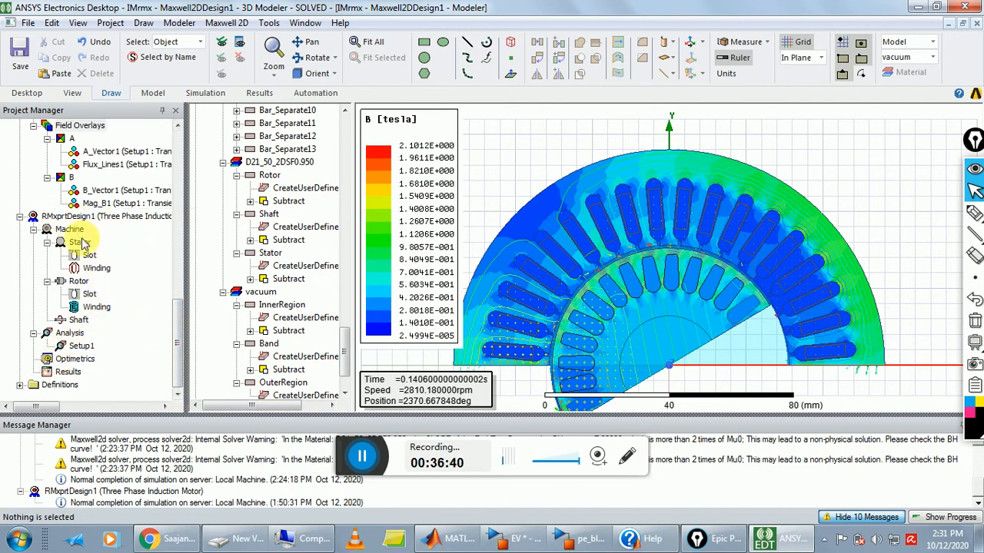
{"action": "double_click", "coordinate": [67, 218]}
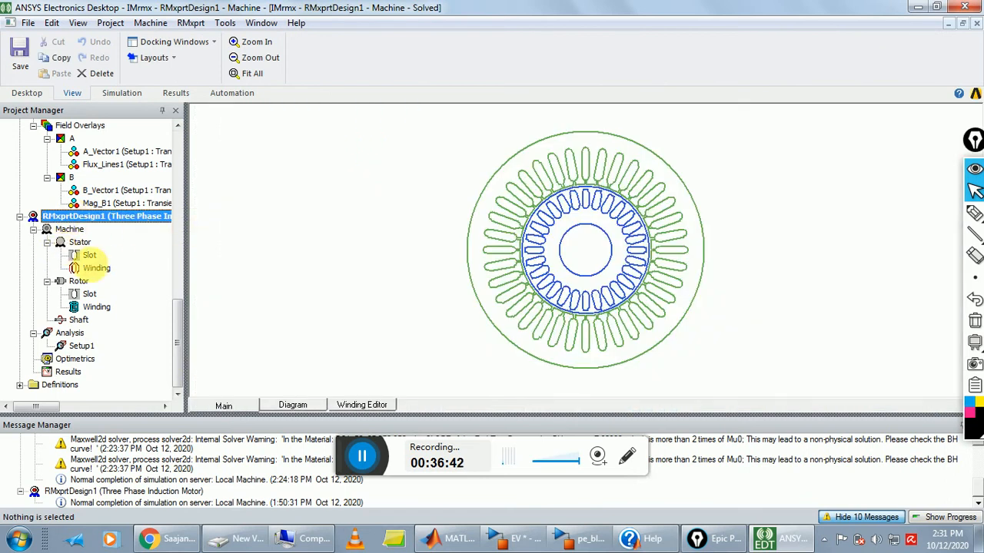
{"action": "left_click", "coordinate": [68, 335]}
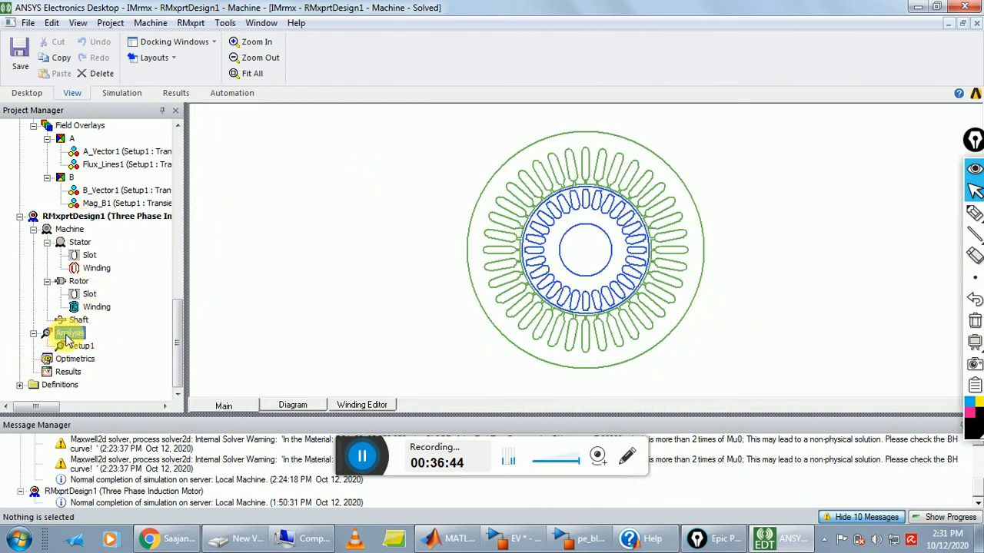
{"action": "right_click", "coordinate": [67, 336]}
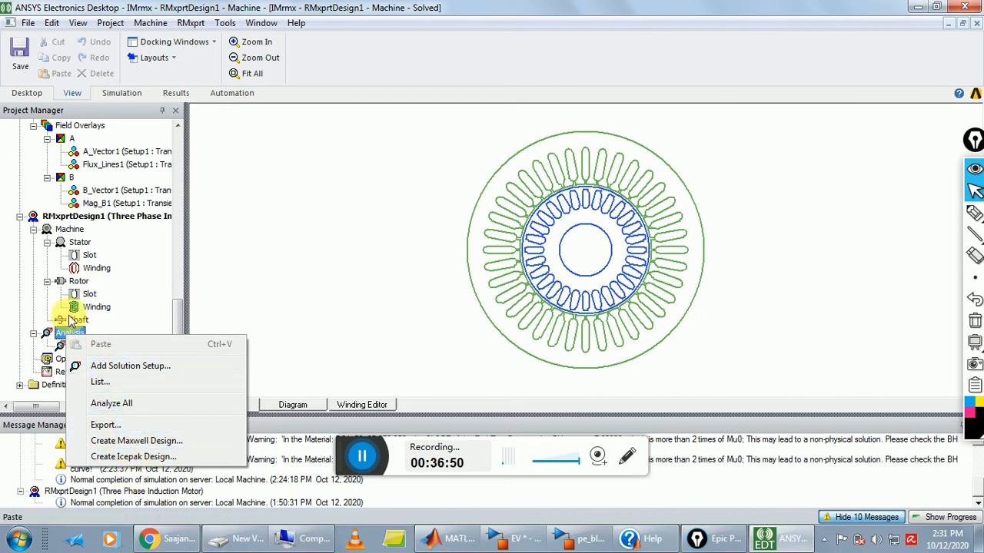
{"action": "left_click", "coordinate": [114, 443]}
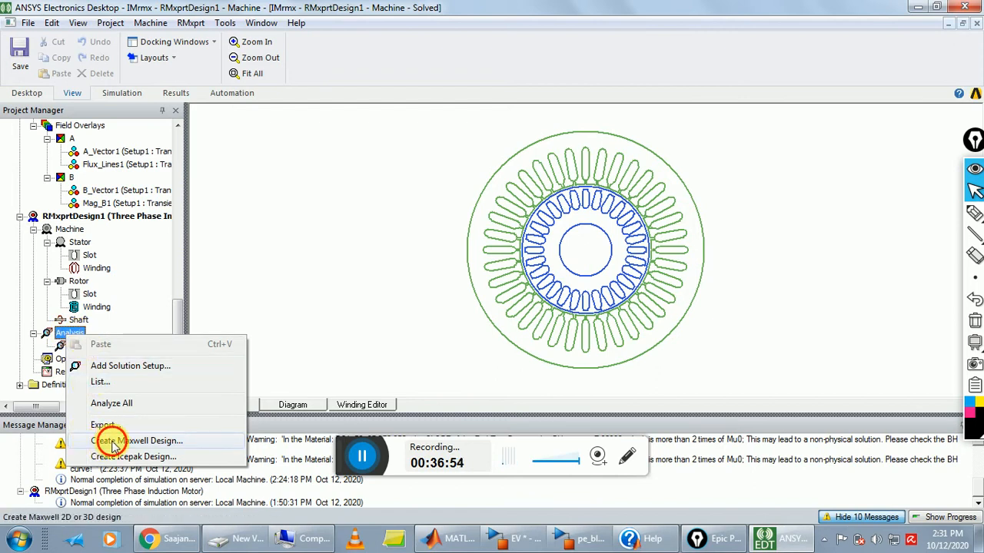
{"action": "left_click", "coordinate": [554, 238]}
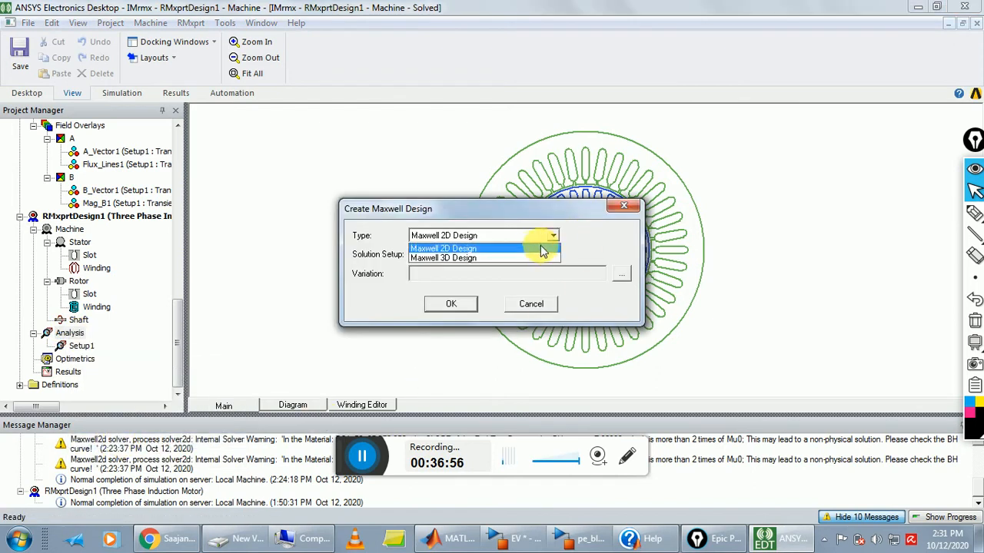
{"action": "left_click", "coordinate": [505, 259]}
{"action": "left_click", "coordinate": [452, 304]}
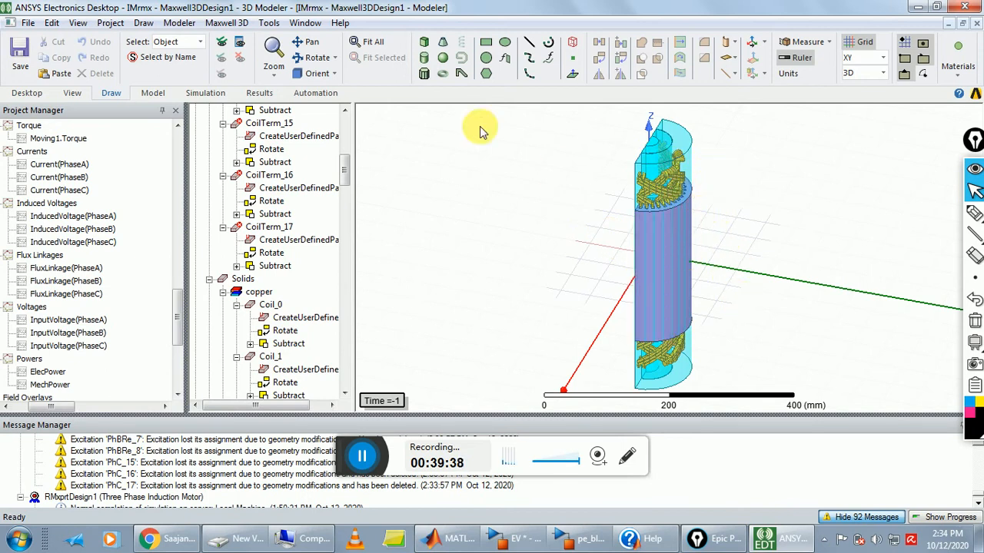
Examine the 3D motor model with its core and end windings from several angles.
{"action": "left_click", "coordinate": [314, 58]}
{"action": "left_click_drag", "start_coordinate": [571, 234], "coordinate": [806, 251]}
{"action": "scroll", "coordinate": [608, 292], "scroll_direction": "up", "scroll_amount": 4}
{"action": "scroll", "coordinate": [645, 286], "scroll_direction": "up", "scroll_amount": 2}
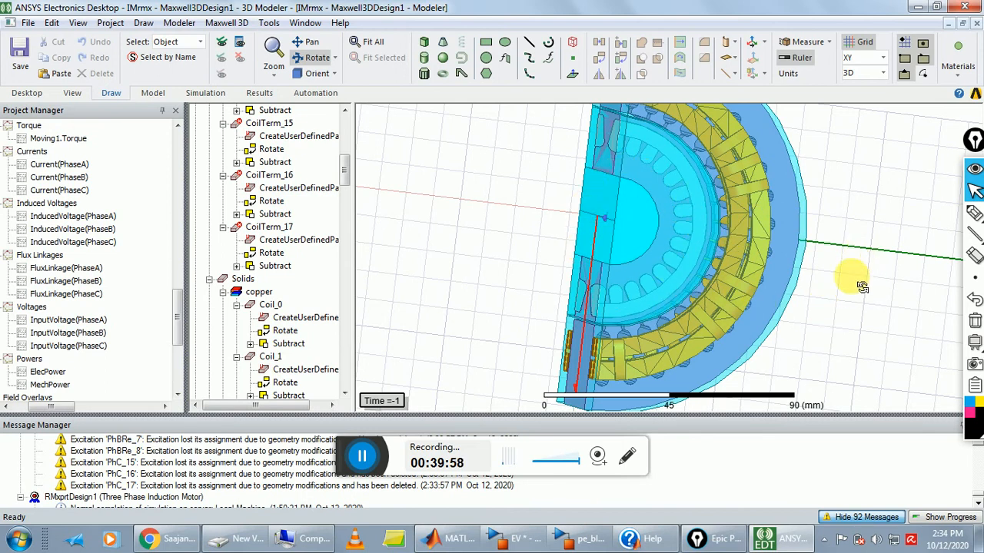
{"action": "left_click_drag", "start_coordinate": [747, 282], "coordinate": [652, 258]}
{"action": "mouse_move", "coordinate": [653, 239]}
{"action": "left_mouse_down"}
{"action": "mouse_move", "coordinate": [918, 259]}
{"action": "mouse_move", "coordinate": [936, 313]}
{"action": "mouse_move", "coordinate": [692, 349]}
{"action": "mouse_move", "coordinate": [581, 286]}
{"action": "mouse_move", "coordinate": [506, 339]}
{"action": "mouse_move", "coordinate": [503, 330]}
{"action": "mouse_move", "coordinate": [527, 338]}
{"action": "mouse_move", "coordinate": [518, 318]}
{"action": "mouse_move", "coordinate": [497, 324]}
{"action": "left_mouse_up"}
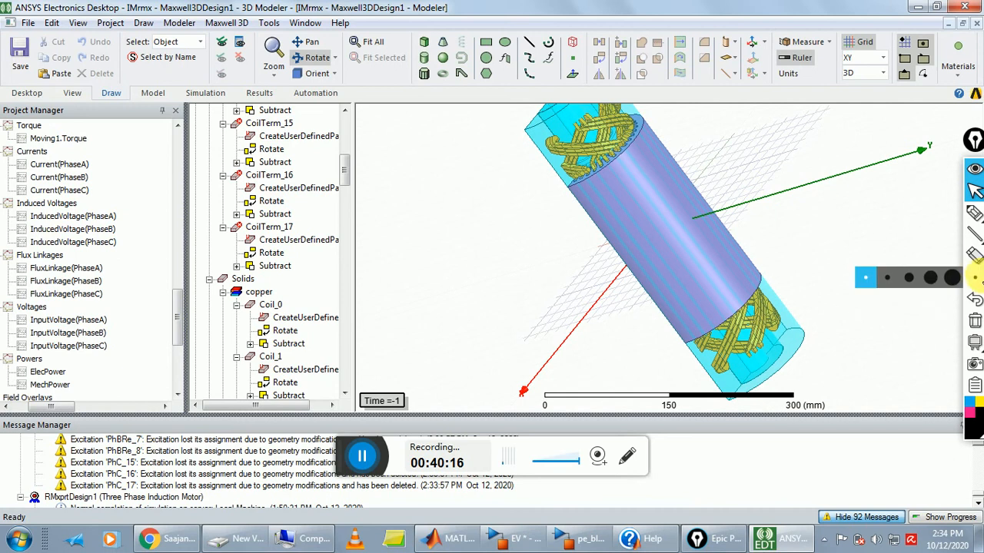
{"action": "left_click", "coordinate": [973, 255]}
{"action": "left_click", "coordinate": [974, 191]}
{"action": "mouse_move", "coordinate": [916, 193]}
{"action": "left_mouse_down"}
{"action": "mouse_move", "coordinate": [920, 275]}
{"action": "mouse_move", "coordinate": [899, 336]}
{"action": "mouse_move", "coordinate": [874, 277]}
{"action": "mouse_move", "coordinate": [939, 296]}
{"action": "left_mouse_up"}
{"action": "scroll", "coordinate": [853, 287], "scroll_direction": "up", "scroll_amount": 2}
{"action": "scroll", "coordinate": [853, 286], "scroll_direction": "down", "scroll_amount": 4}
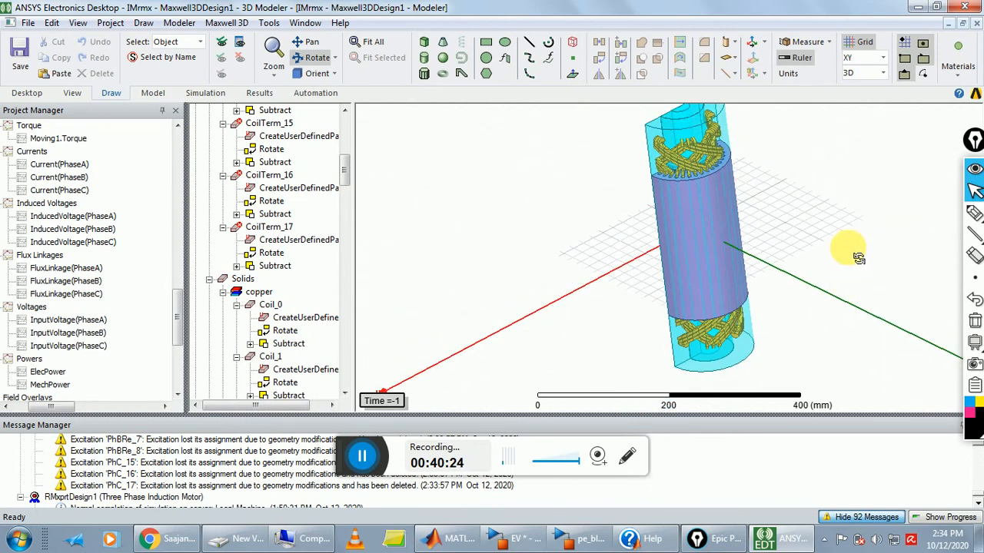
{"action": "scroll", "coordinate": [848, 255], "scroll_direction": "down", "scroll_amount": 1}
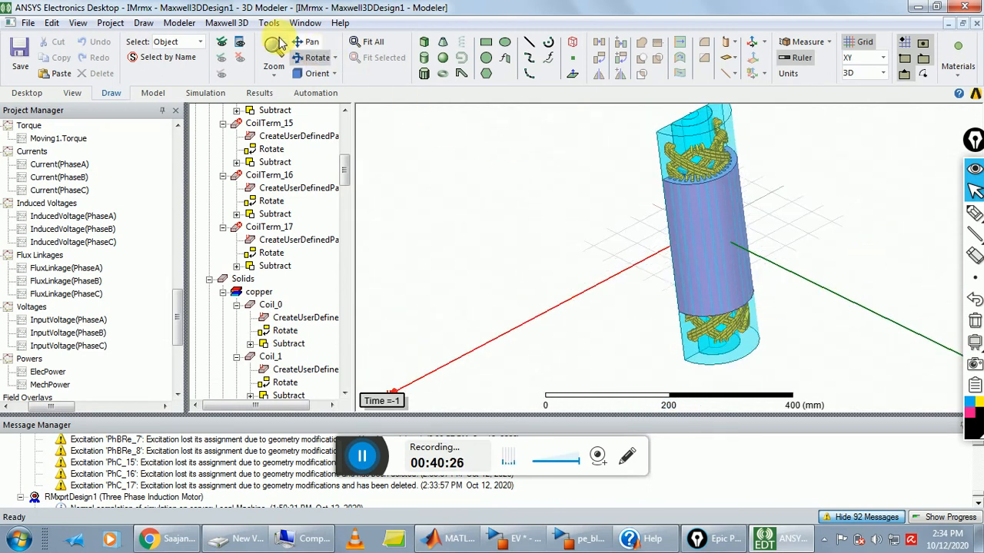
Run a validation check on Maxwell3DDesign1.
{"action": "left_click", "coordinate": [227, 22]}
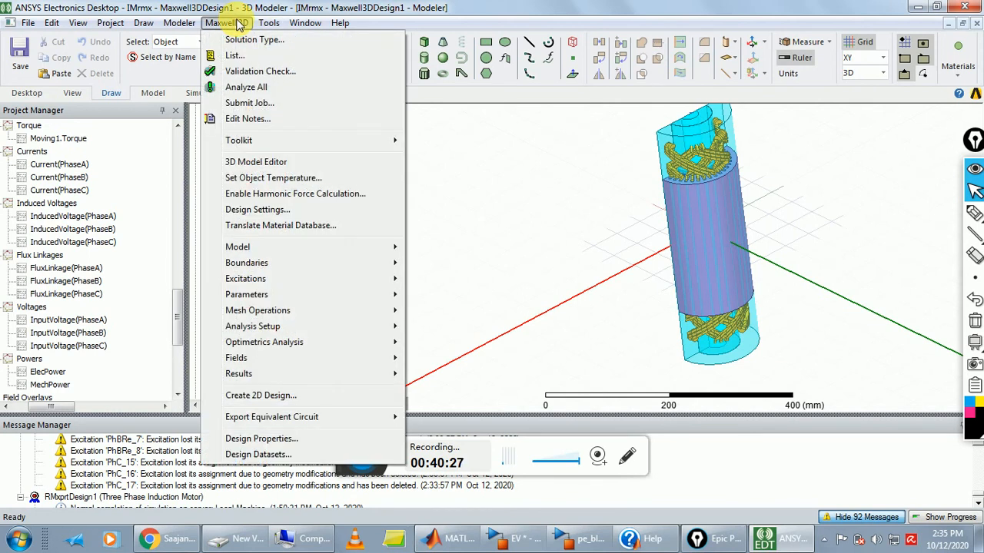
{"action": "left_click", "coordinate": [247, 71]}
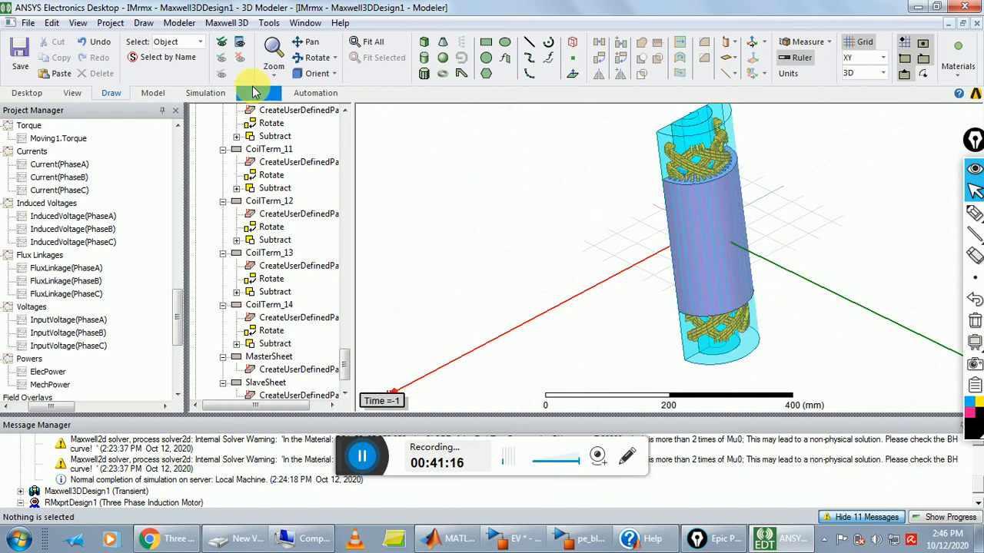
Select all objects of the 3D model and apply the eddy effect settings with Bar turned on.
{"action": "left_click", "coordinate": [50, 24]}
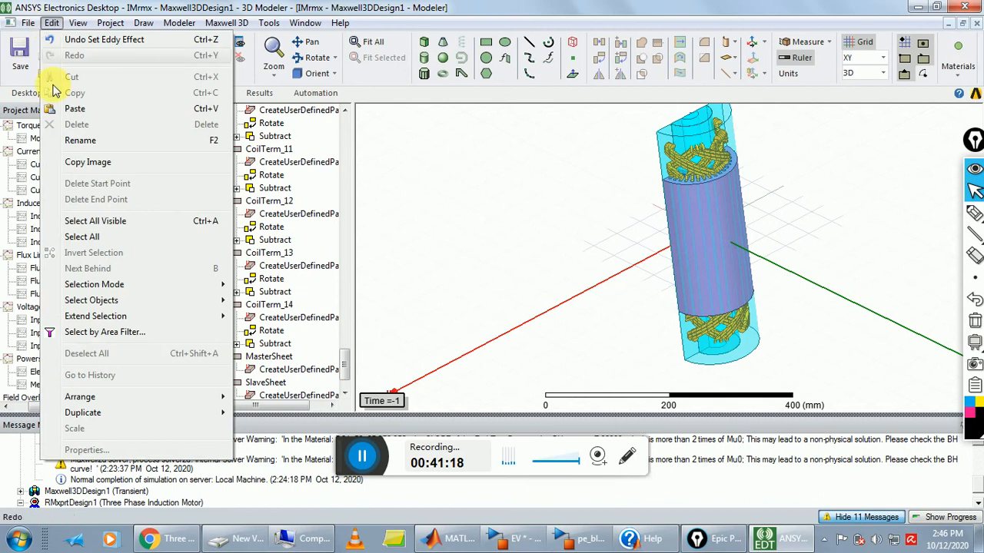
{"action": "left_click", "coordinate": [102, 238]}
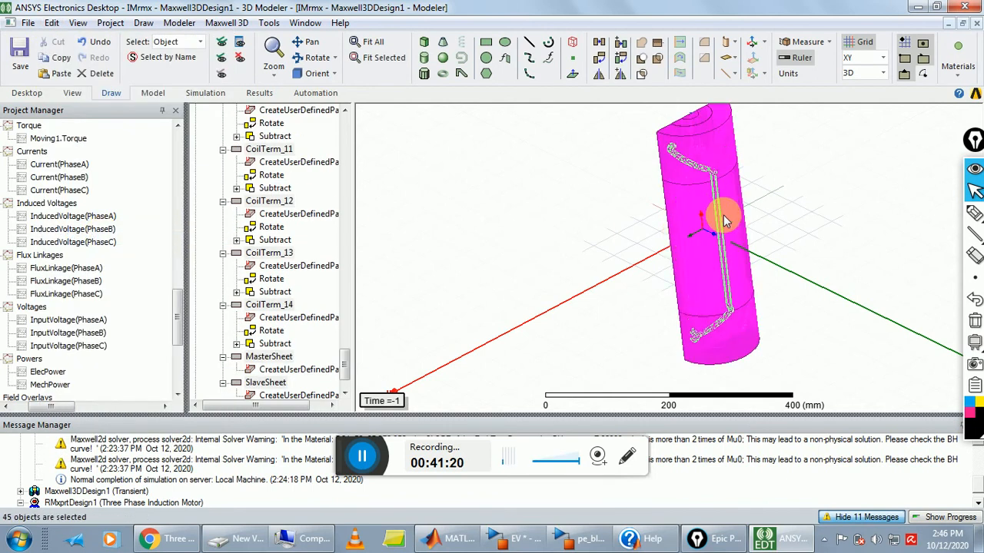
{"action": "right_click", "coordinate": [724, 221]}
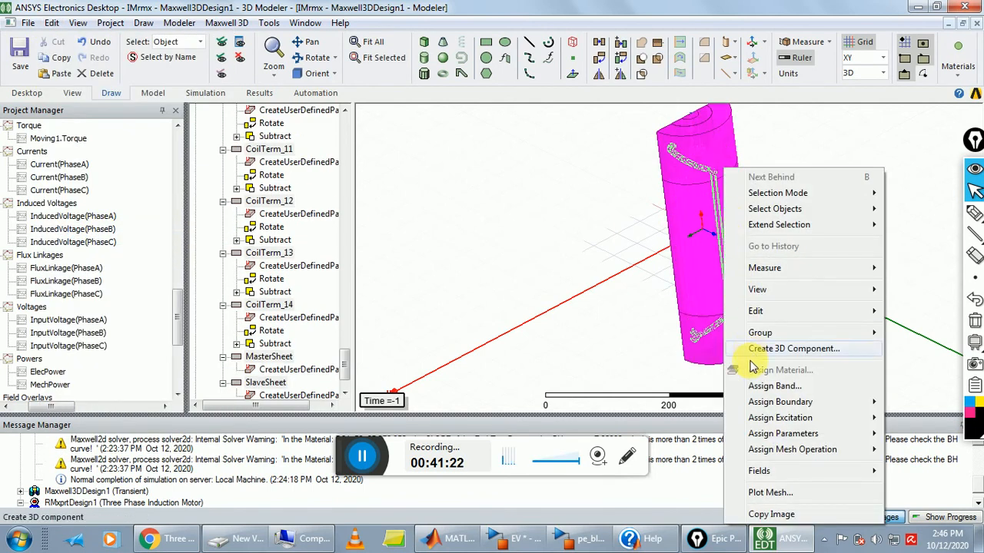
{"action": "mouse_move", "coordinate": [779, 418]}
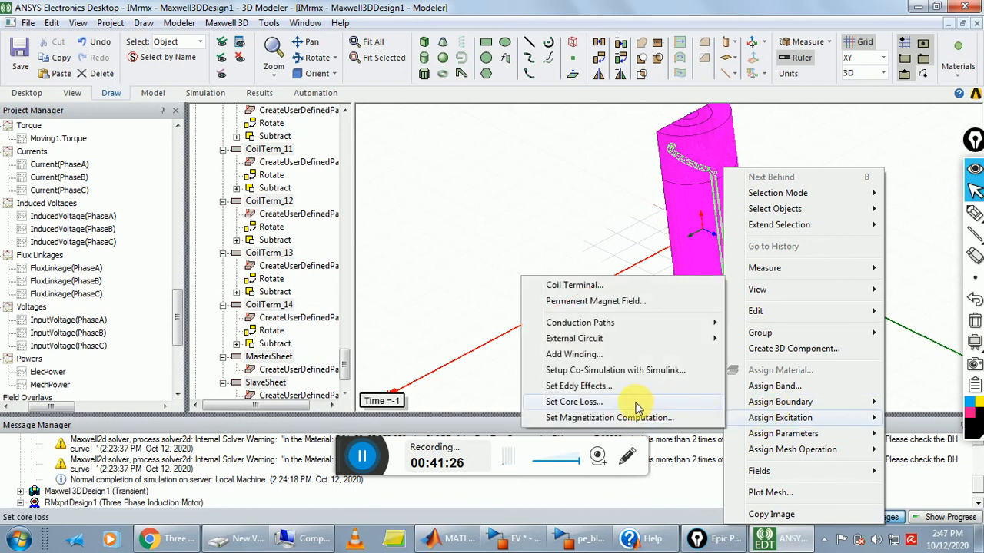
{"action": "left_click", "coordinate": [589, 387]}
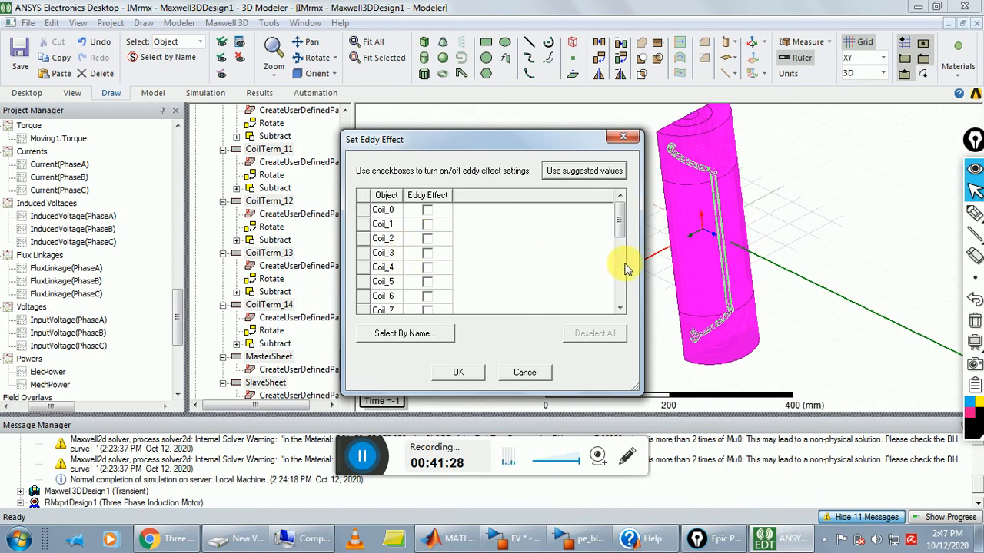
{"action": "left_click_drag", "start_coordinate": [621, 239], "coordinate": [619, 307]}
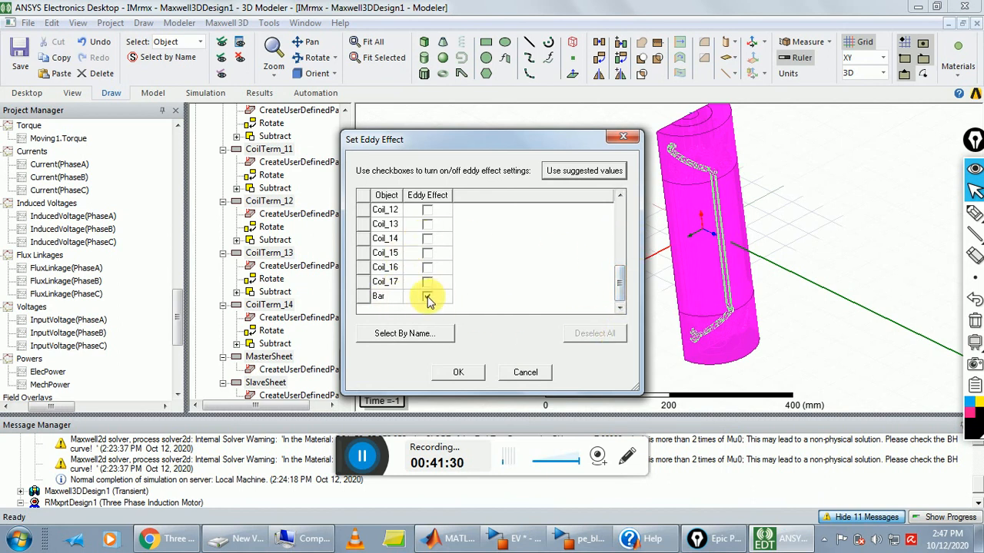
{"action": "left_click", "coordinate": [428, 297]}
{"action": "left_click", "coordinate": [427, 298]}
{"action": "left_click", "coordinate": [448, 371]}
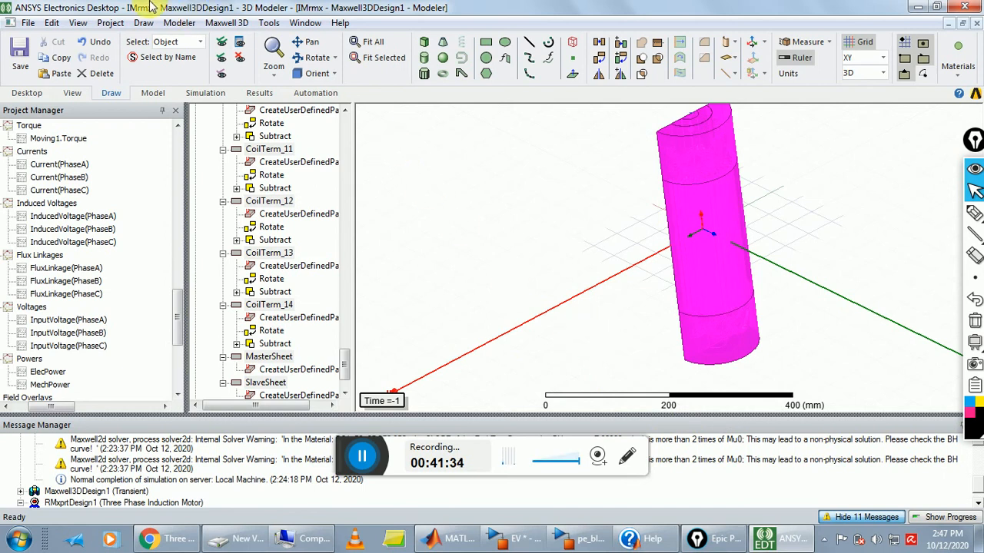
Validate the 3D design with the applied eddy effect settings and run Analyze All on it.
{"action": "left_click", "coordinate": [226, 22]}
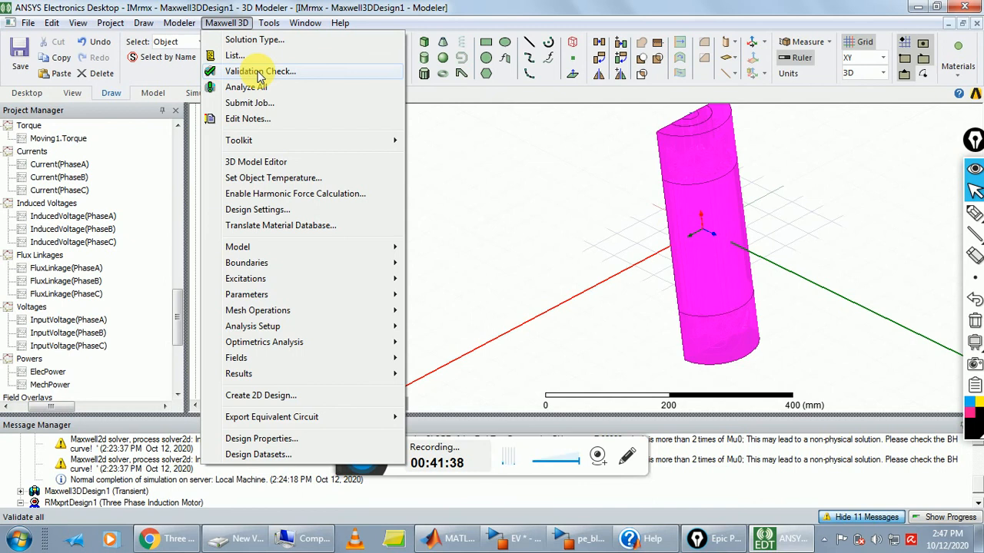
{"action": "left_click", "coordinate": [260, 72]}
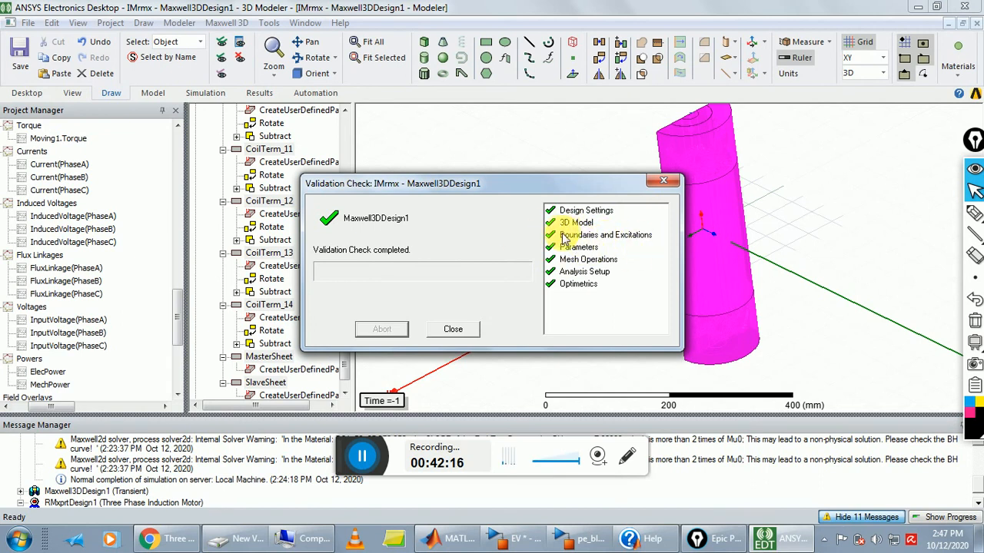
{"action": "left_click", "coordinate": [452, 329]}
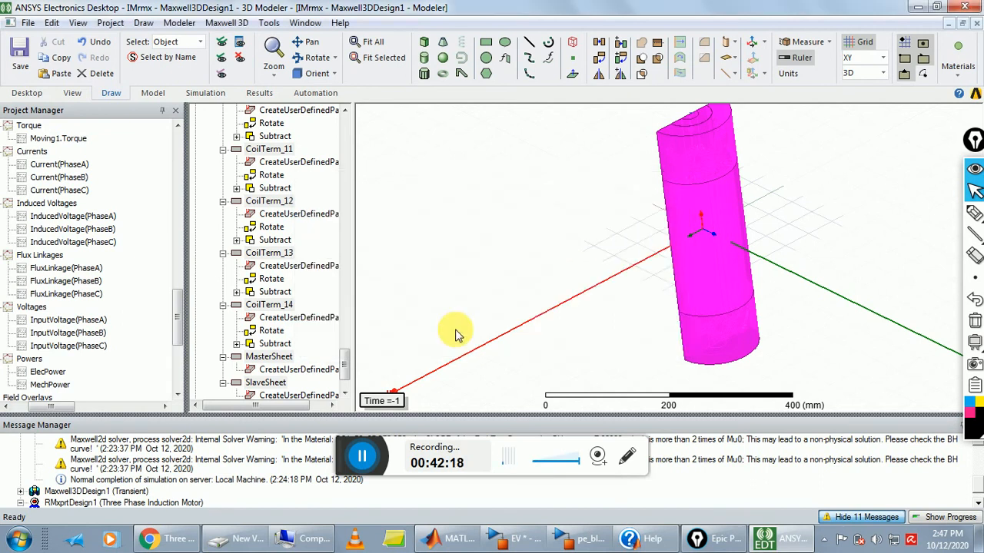
{"action": "left_click", "coordinate": [226, 22]}
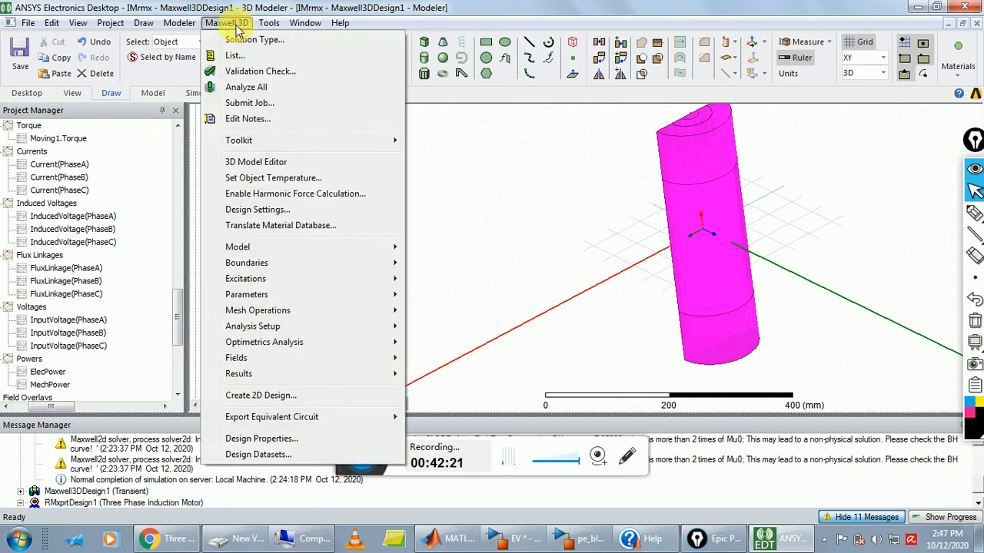
{"action": "left_click", "coordinate": [247, 86]}
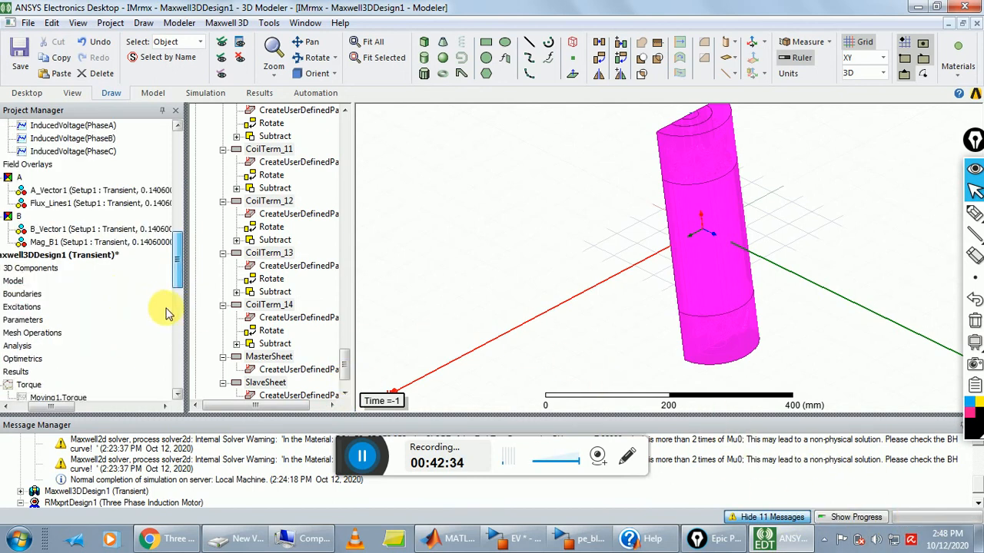
Return to Maxwell2DDesign1 and display its Flux_Lines1 field overlay on the motor cross-section.
{"action": "left_click_drag", "start_coordinate": [179, 282], "coordinate": [187, 377]}
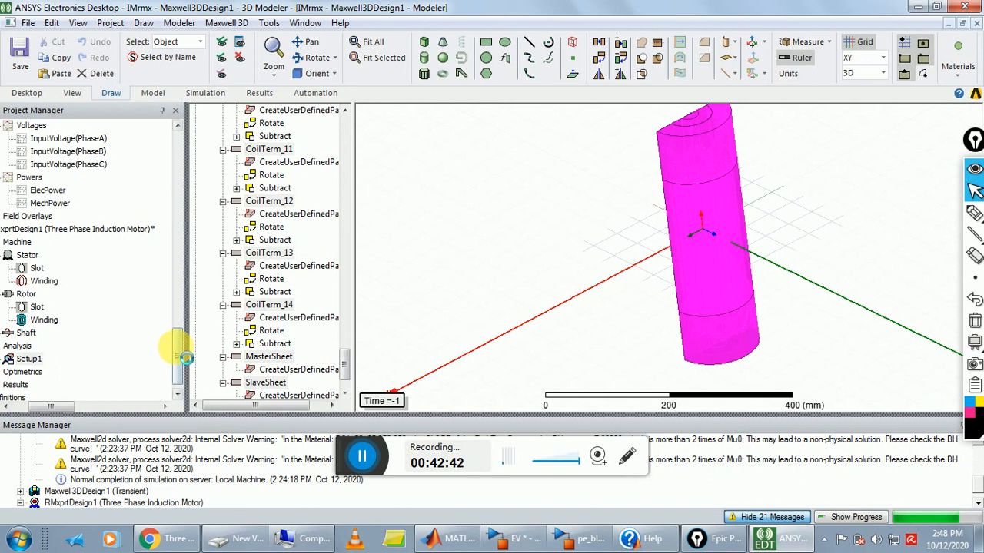
{"action": "left_click_drag", "start_coordinate": [178, 361], "coordinate": [63, 264]}
{"action": "mouse_move", "coordinate": [179, 250]}
{"action": "left_mouse_down"}
{"action": "mouse_move", "coordinate": [180, 190]}
{"action": "mouse_move", "coordinate": [173, 248]}
{"action": "left_mouse_up"}
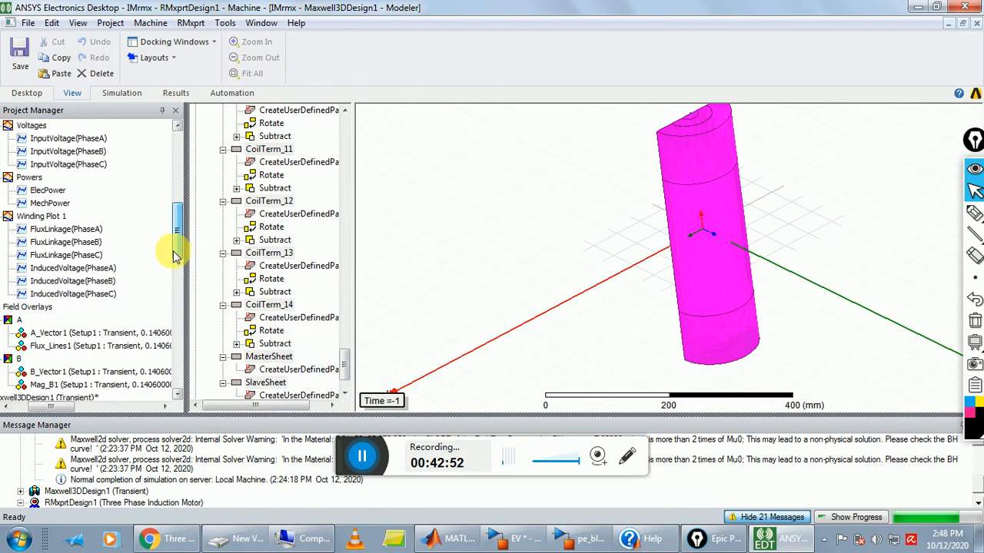
{"action": "left_click", "coordinate": [82, 333]}
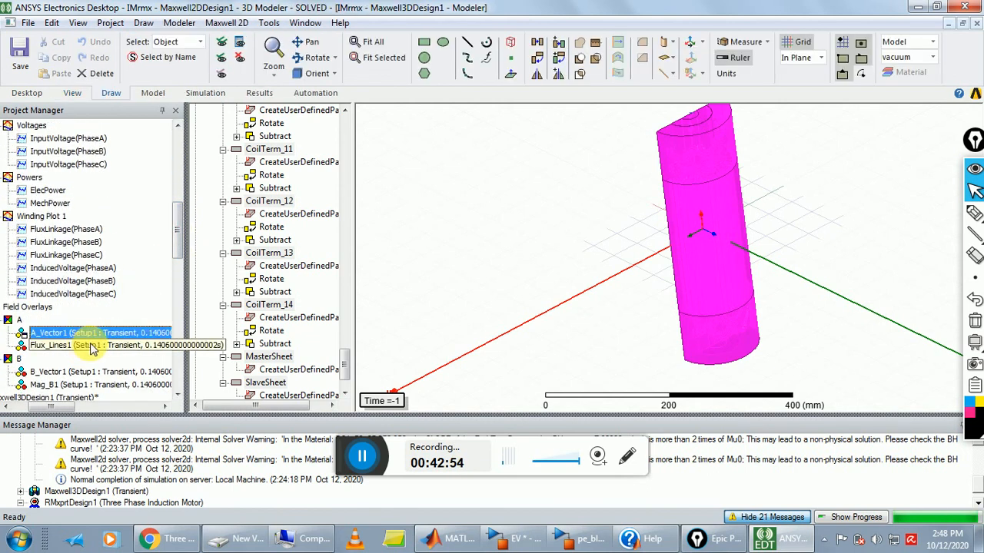
{"action": "left_click", "coordinate": [90, 348]}
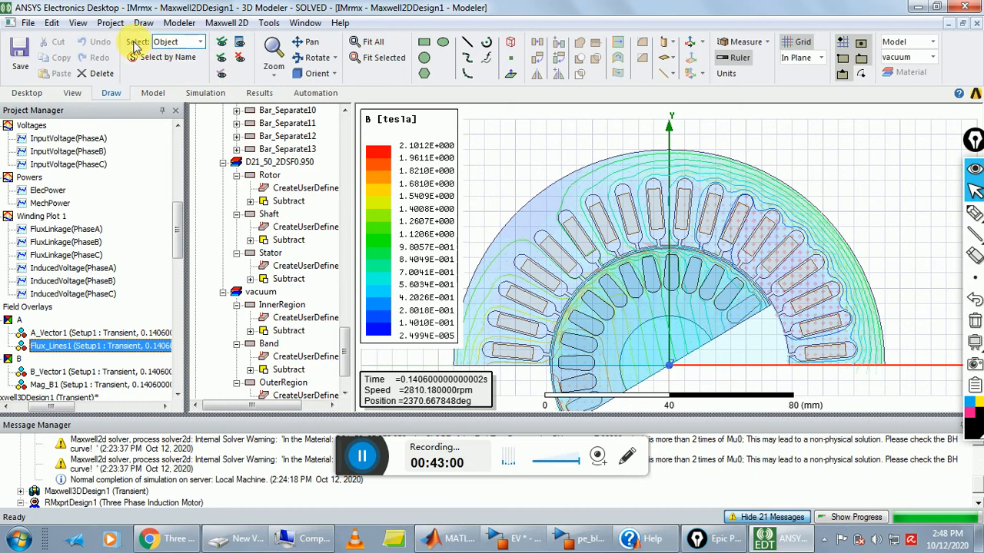
Set the solution context of the 2D field plots to Setup2 : Transient.
{"action": "left_click", "coordinate": [78, 23]}
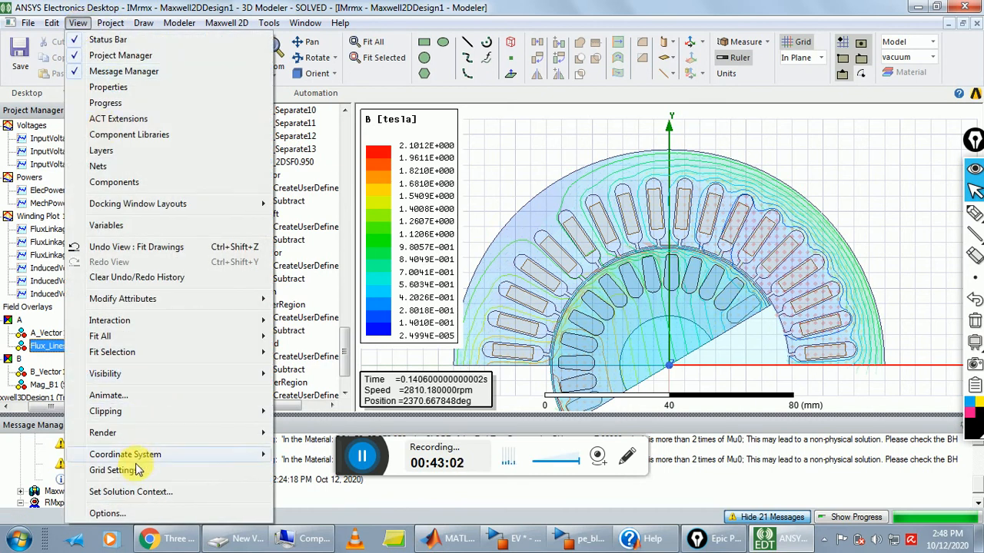
{"action": "left_click", "coordinate": [135, 490]}
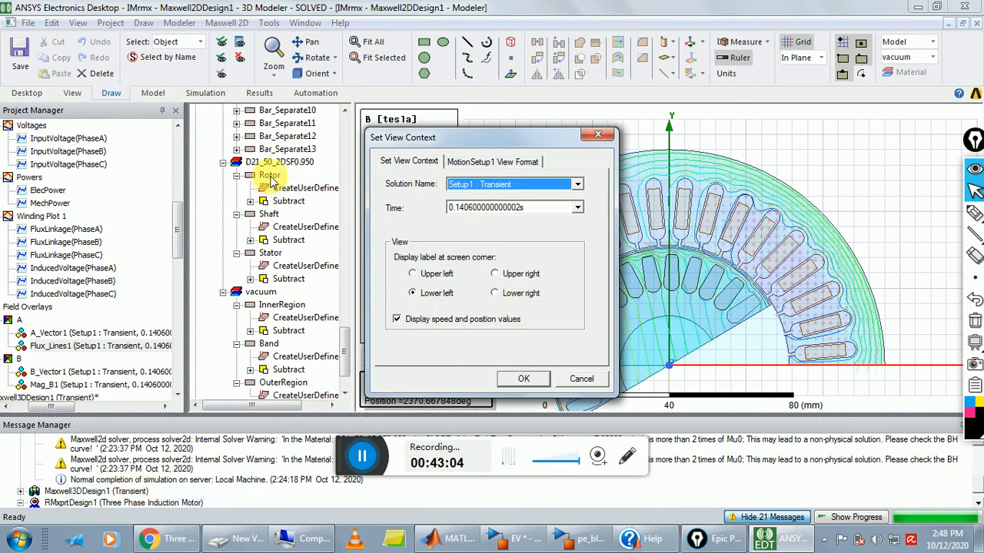
{"action": "left_click", "coordinate": [579, 185]}
{"action": "left_click", "coordinate": [543, 207]}
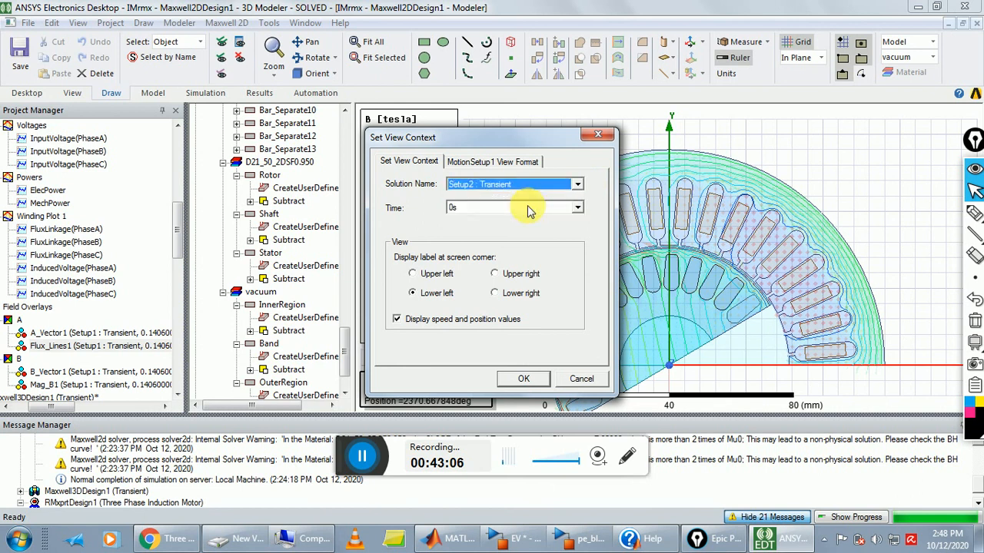
{"action": "left_click", "coordinate": [577, 209]}
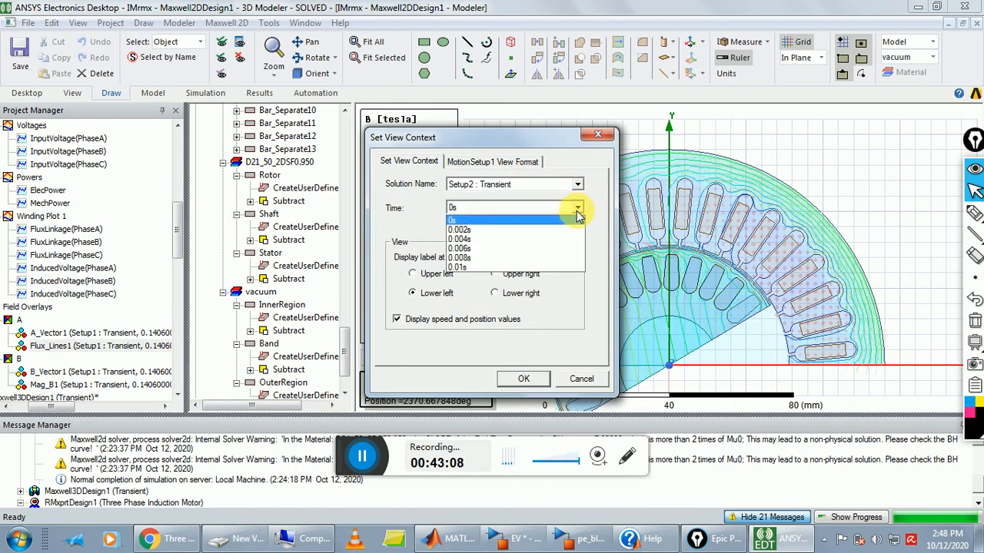
{"action": "left_click", "coordinate": [522, 266]}
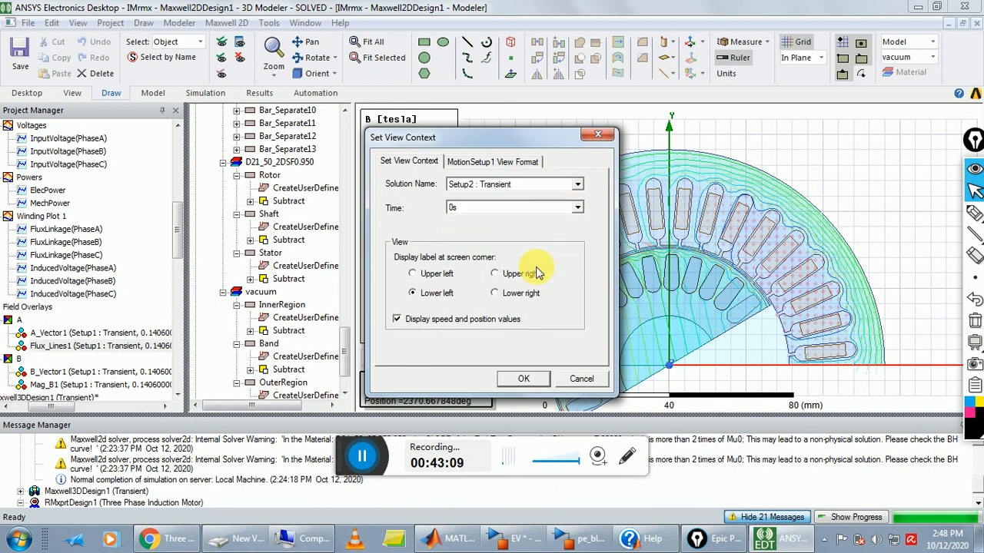
{"action": "left_click", "coordinate": [523, 378]}
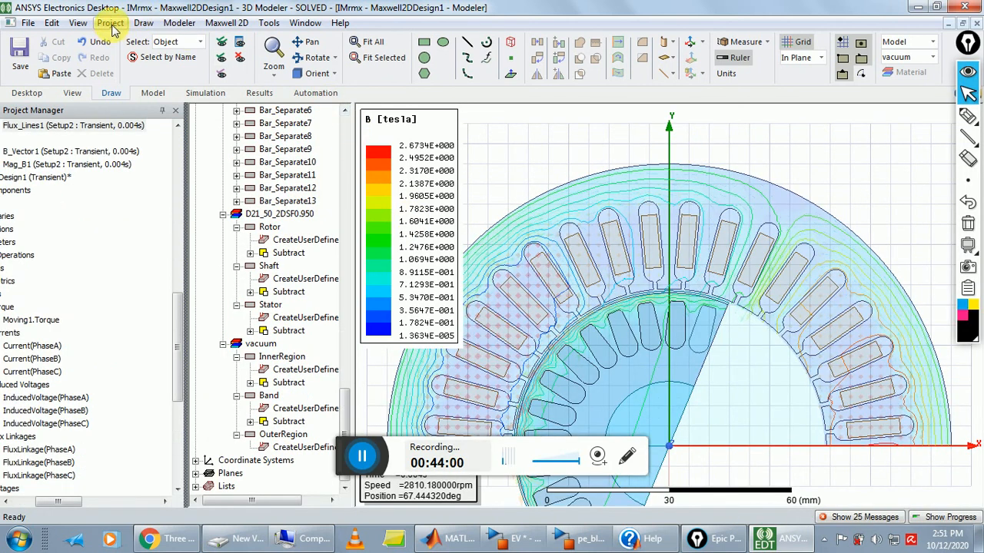
Animate the 2D field plots over Time with all values from 0s to 0.01s, watch the playback and close it.
{"action": "left_click", "coordinate": [79, 23]}
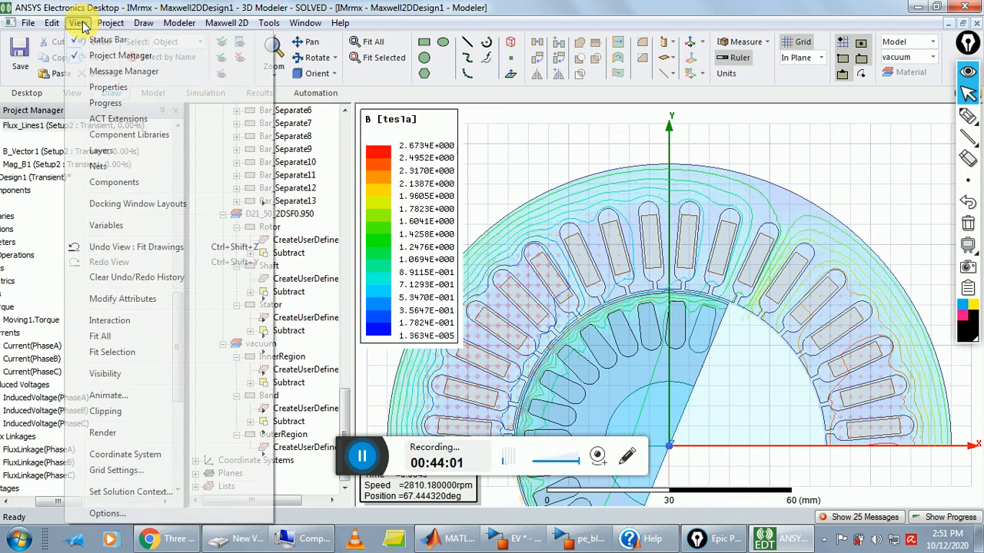
{"action": "left_click", "coordinate": [128, 395]}
{"action": "left_click", "coordinate": [459, 298]}
{"action": "left_click", "coordinate": [449, 321]}
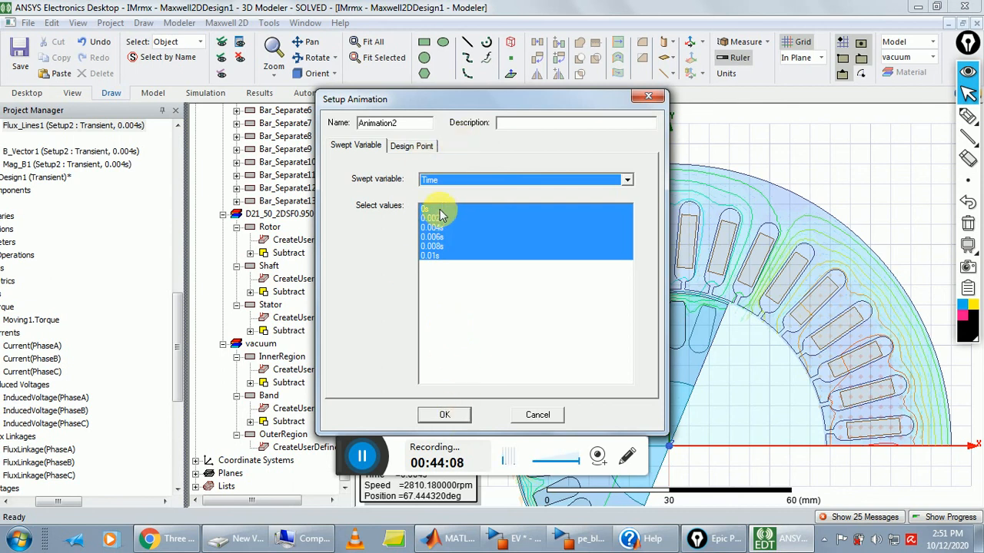
{"action": "left_click", "coordinate": [445, 416]}
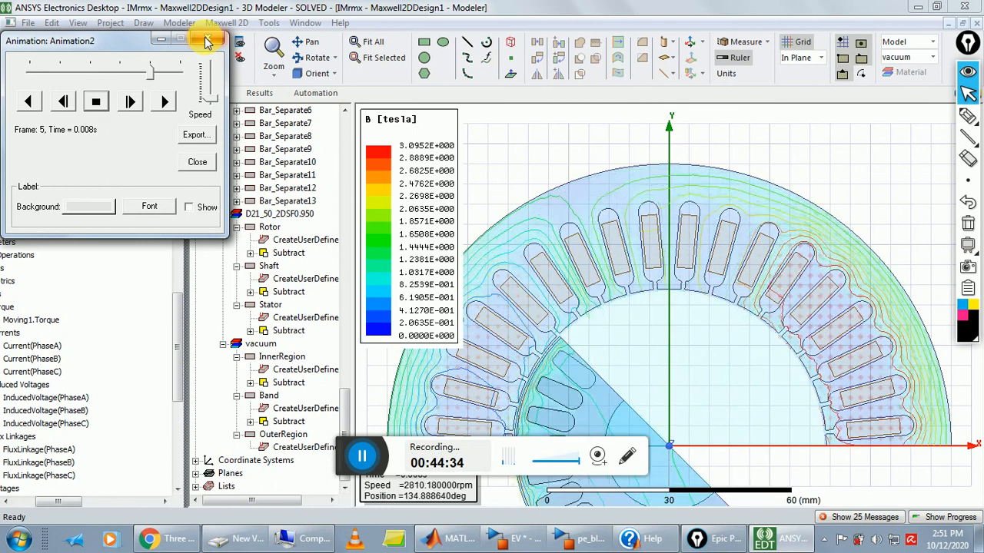
{"action": "left_click", "coordinate": [207, 40]}
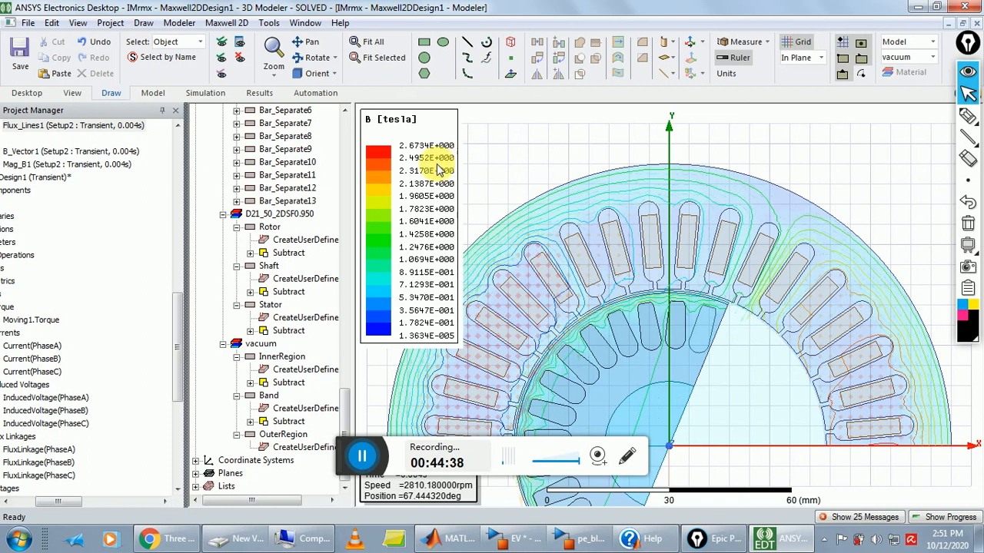
Reopen the 3D model of Maxwell3DDesign1 from the project and display the analysis progress.
{"action": "left_click_drag", "start_coordinate": [176, 384], "coordinate": [172, 486]}
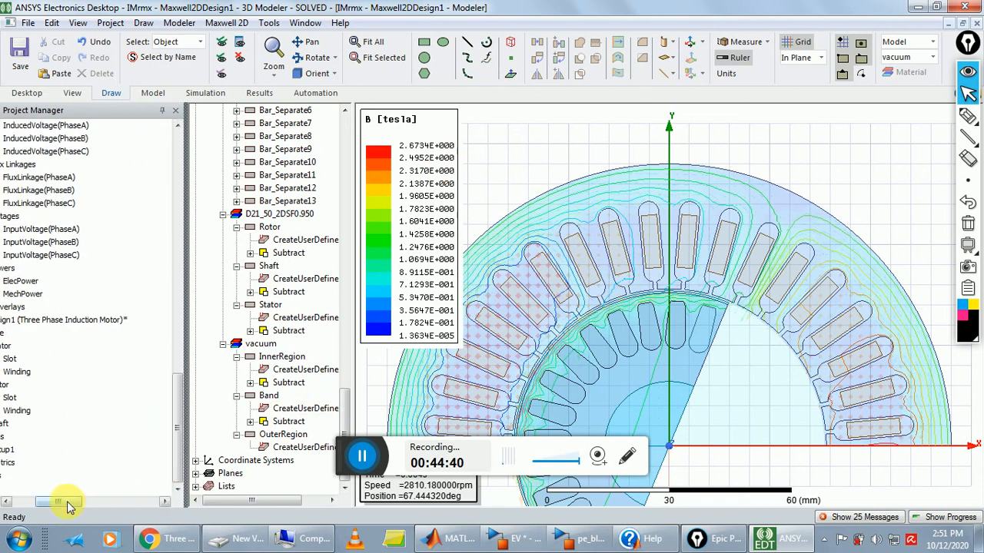
{"action": "left_click_drag", "start_coordinate": [66, 502], "coordinate": [42, 501]}
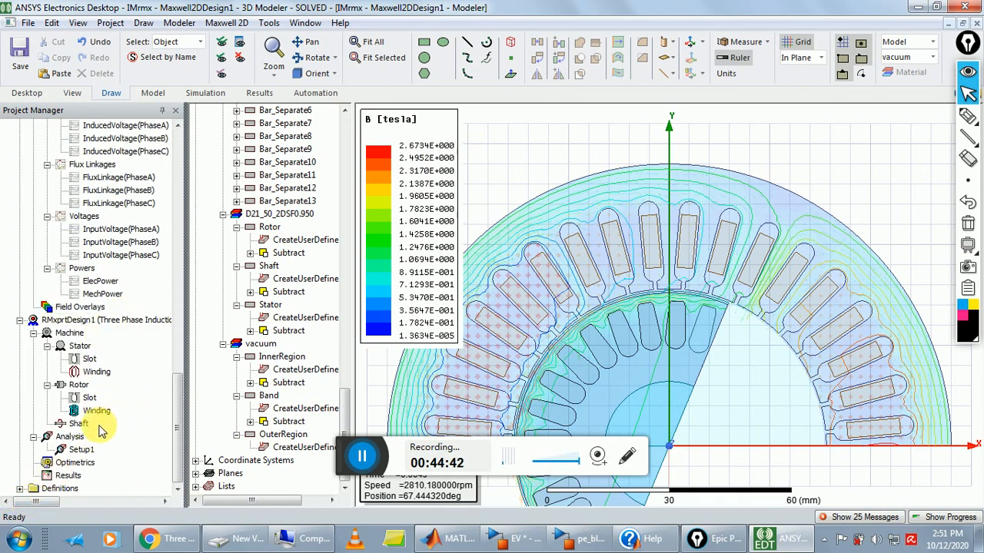
{"action": "left_click_drag", "start_coordinate": [178, 415], "coordinate": [217, 153]}
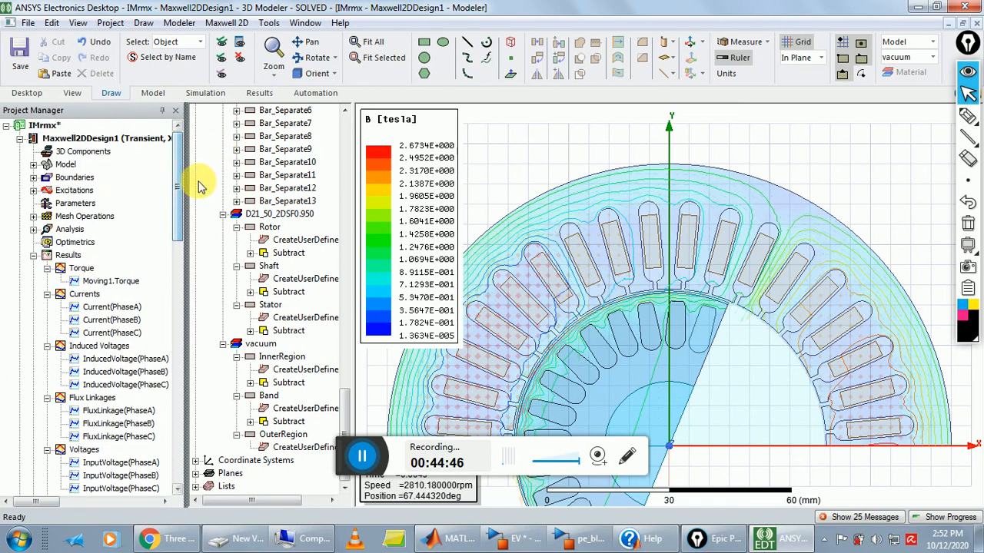
{"action": "left_click_drag", "start_coordinate": [176, 209], "coordinate": [192, 338]}
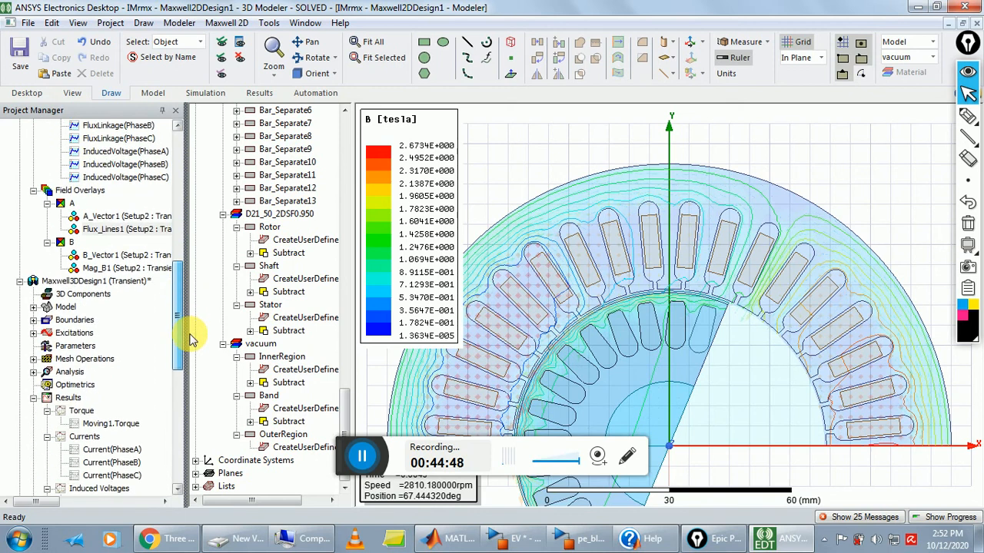
{"action": "left_click", "coordinate": [44, 281]}
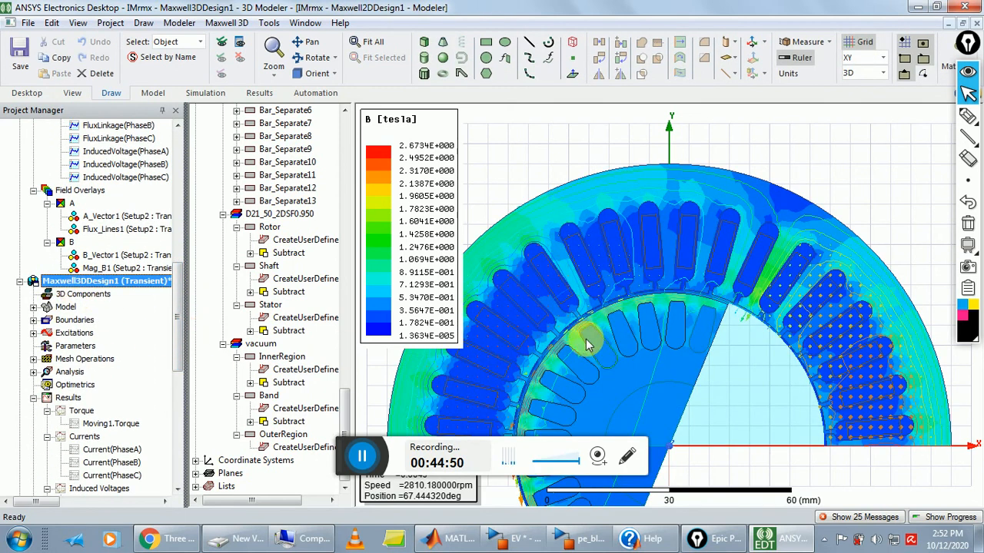
{"action": "left_click", "coordinate": [96, 450]}
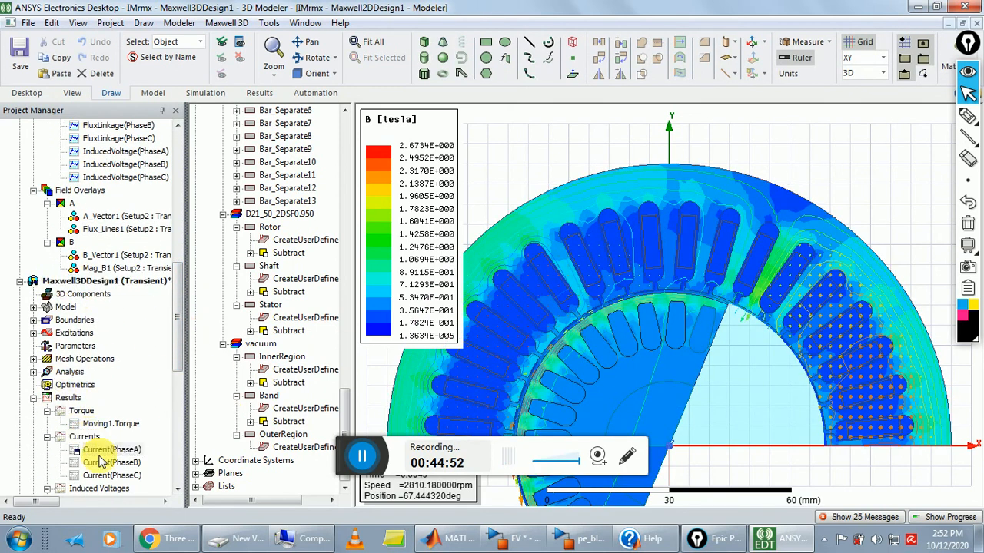
{"action": "scroll", "coordinate": [100, 453], "scroll_direction": "down", "scroll_amount": 1}
{"action": "left_click", "coordinate": [100, 423]}
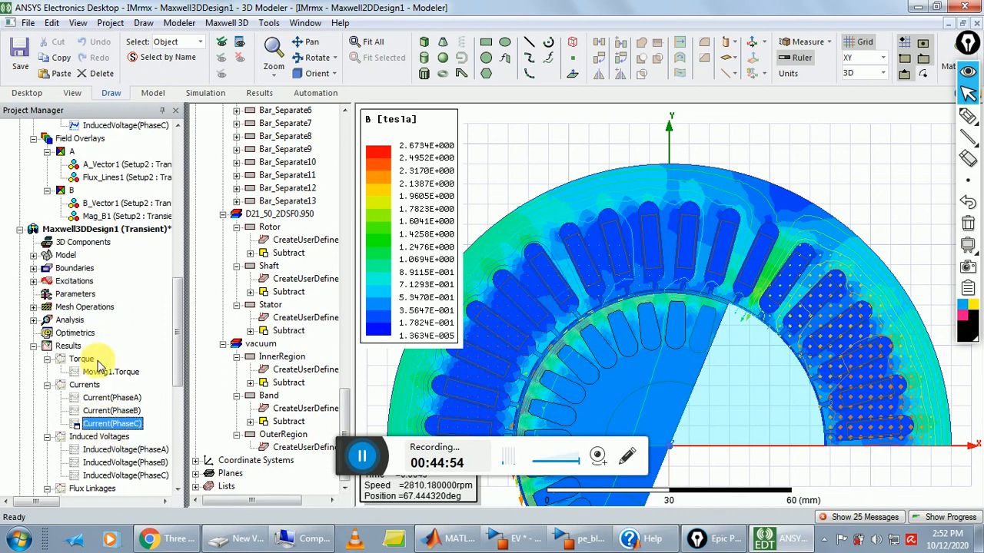
{"action": "double_click", "coordinate": [80, 229]}
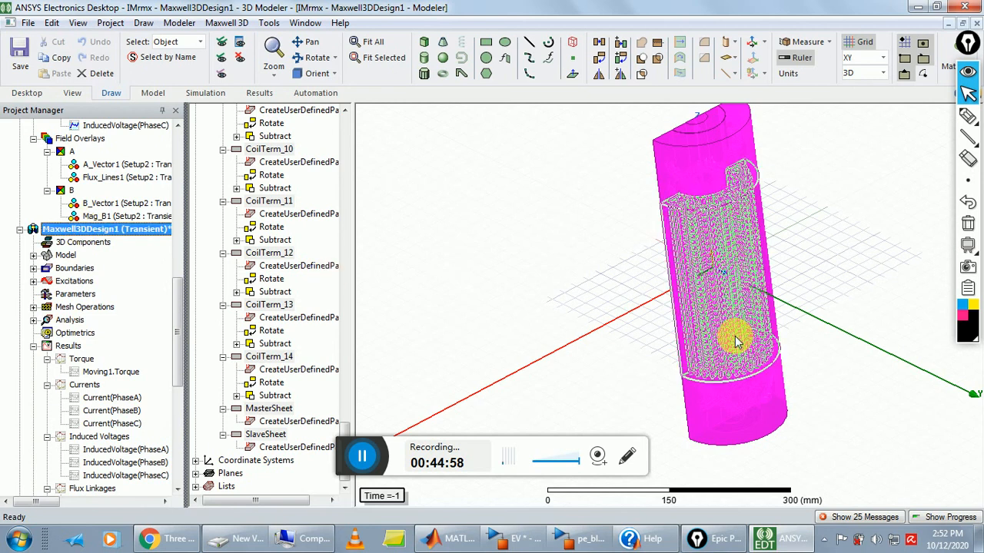
{"action": "left_click", "coordinate": [929, 517]}
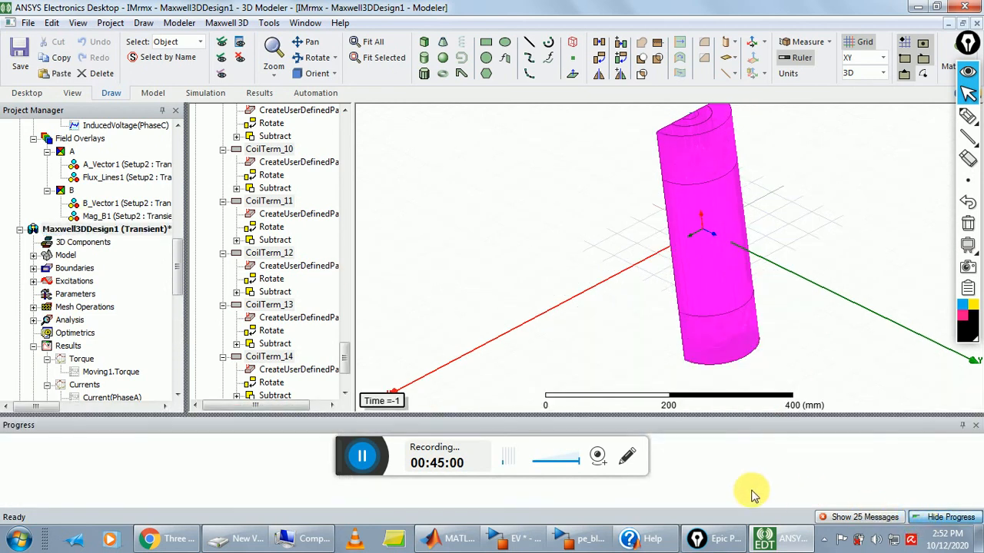